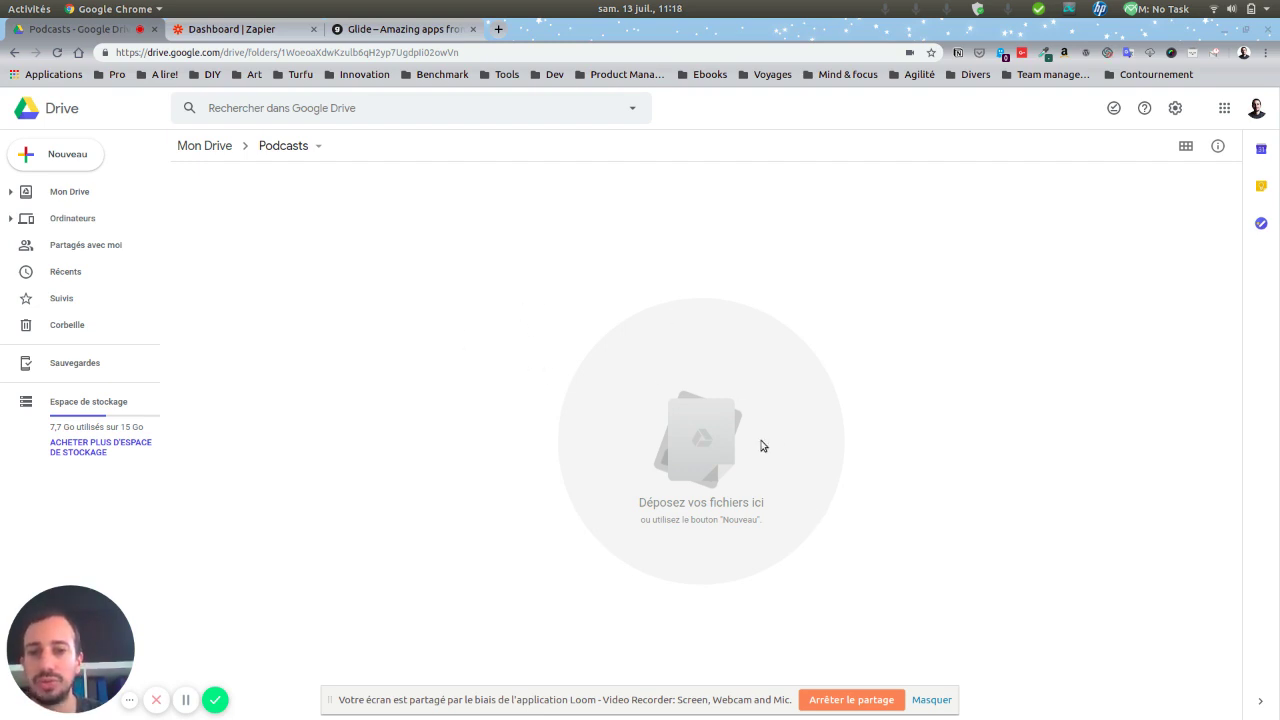
Step: Create a blank Google Sheets spreadsheet in the Podcasts folder
right_click(364, 233)
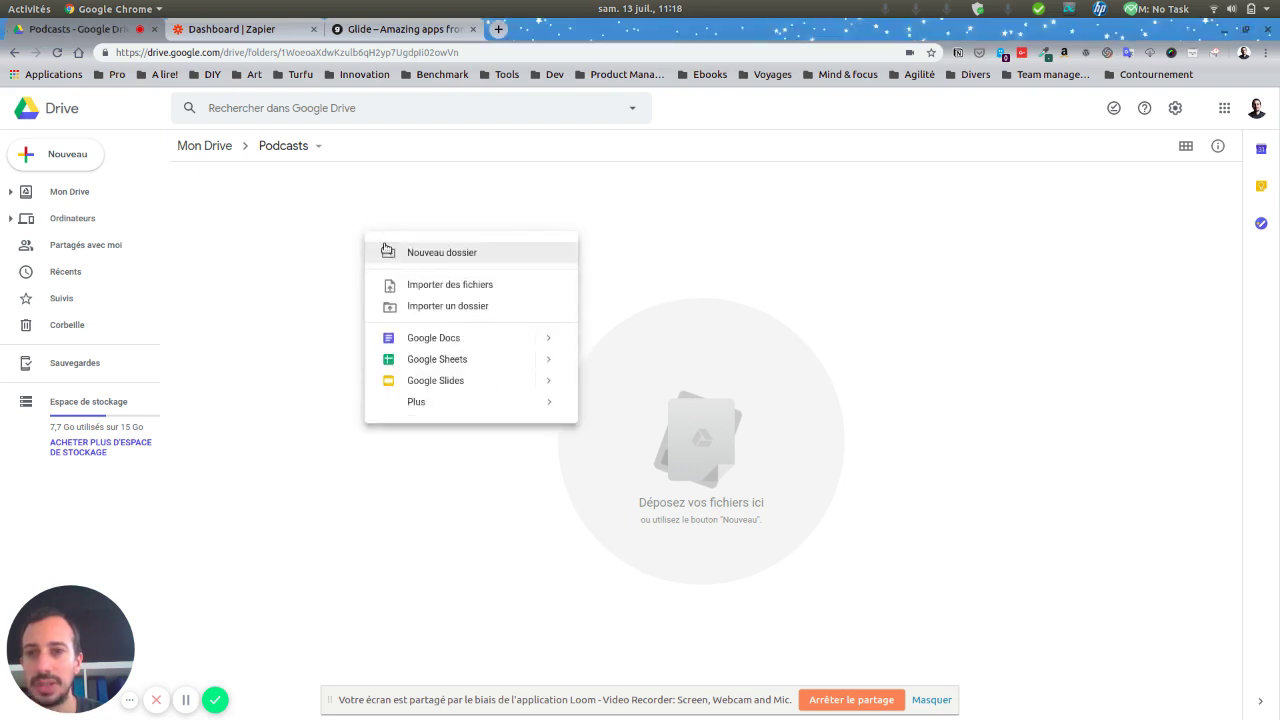
mouse_move(543, 359)
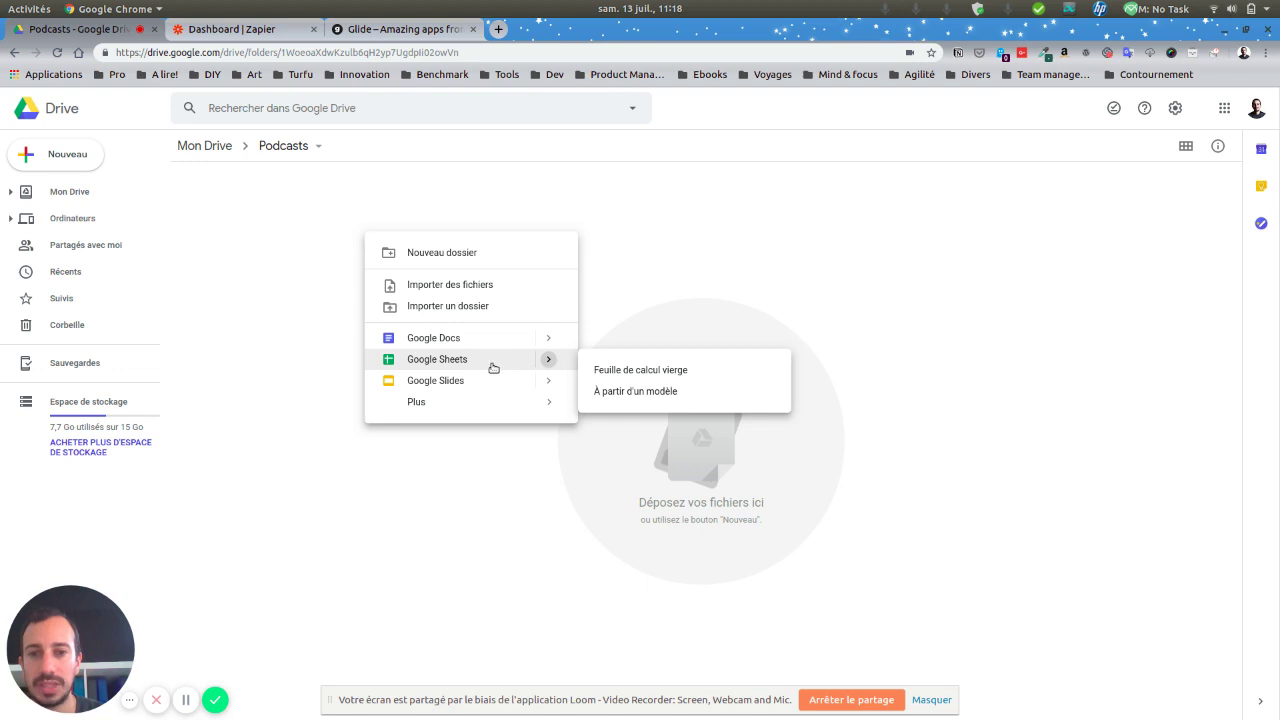
click(689, 371)
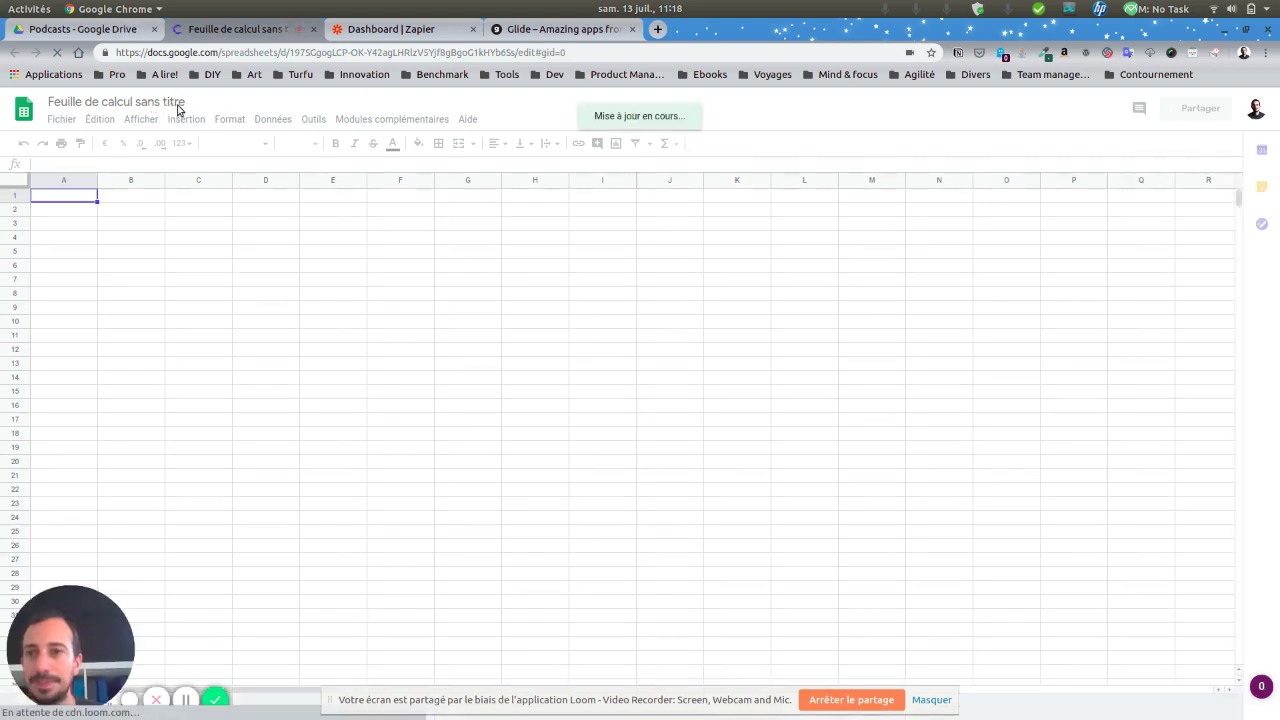
Step: Rename the untitled spreadsheet as "liste des podcasts"
click(158, 103)
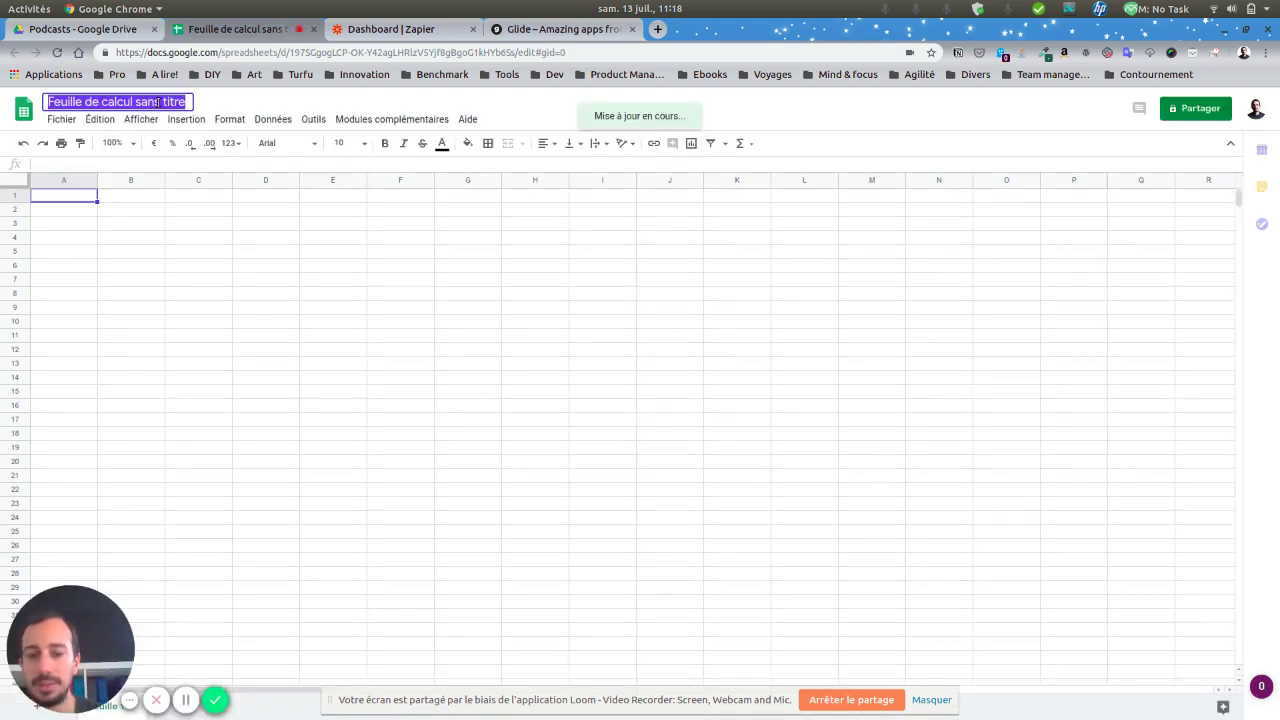
text(liste des)
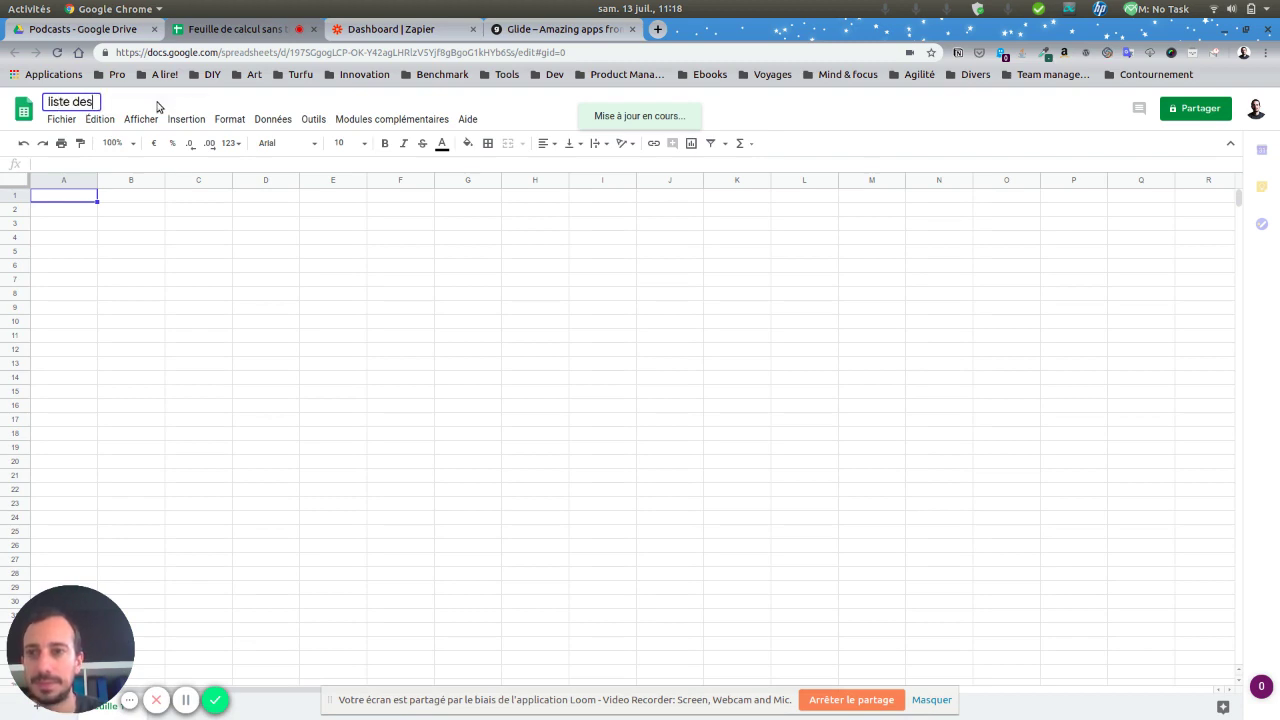
text( podcasts)
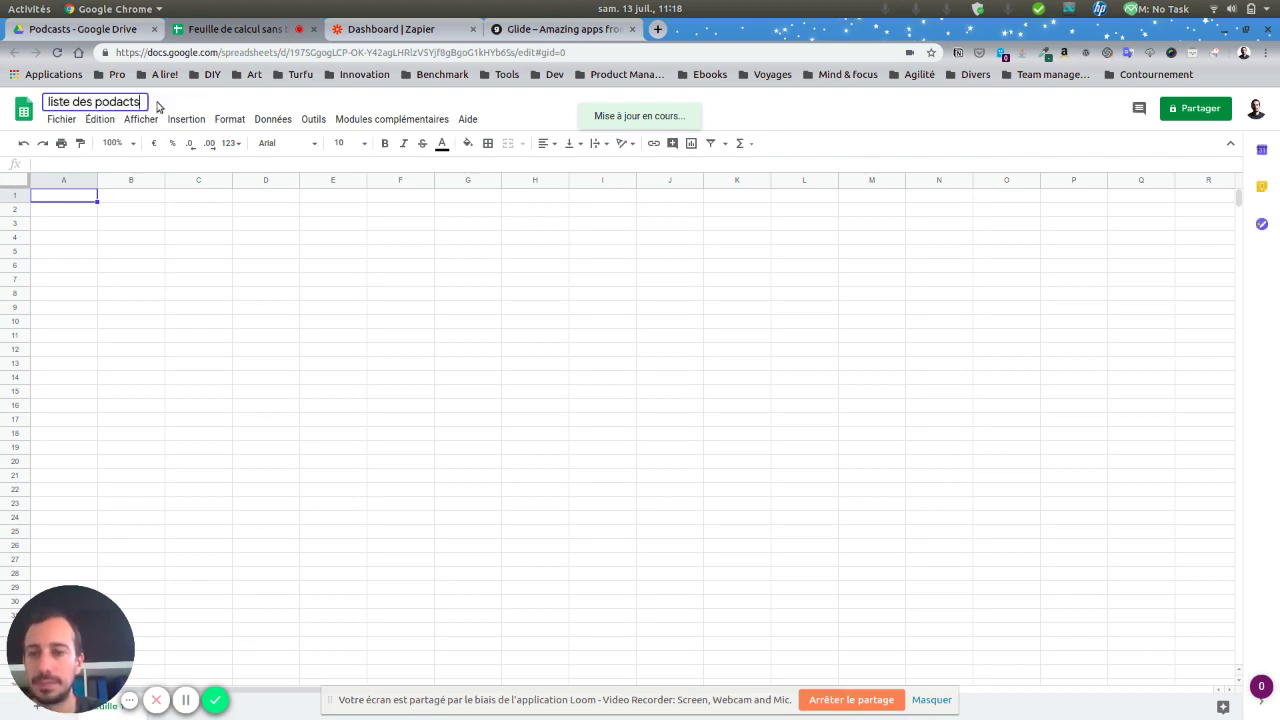
key(BackSpace)
key(BackSpace)
text(sts)
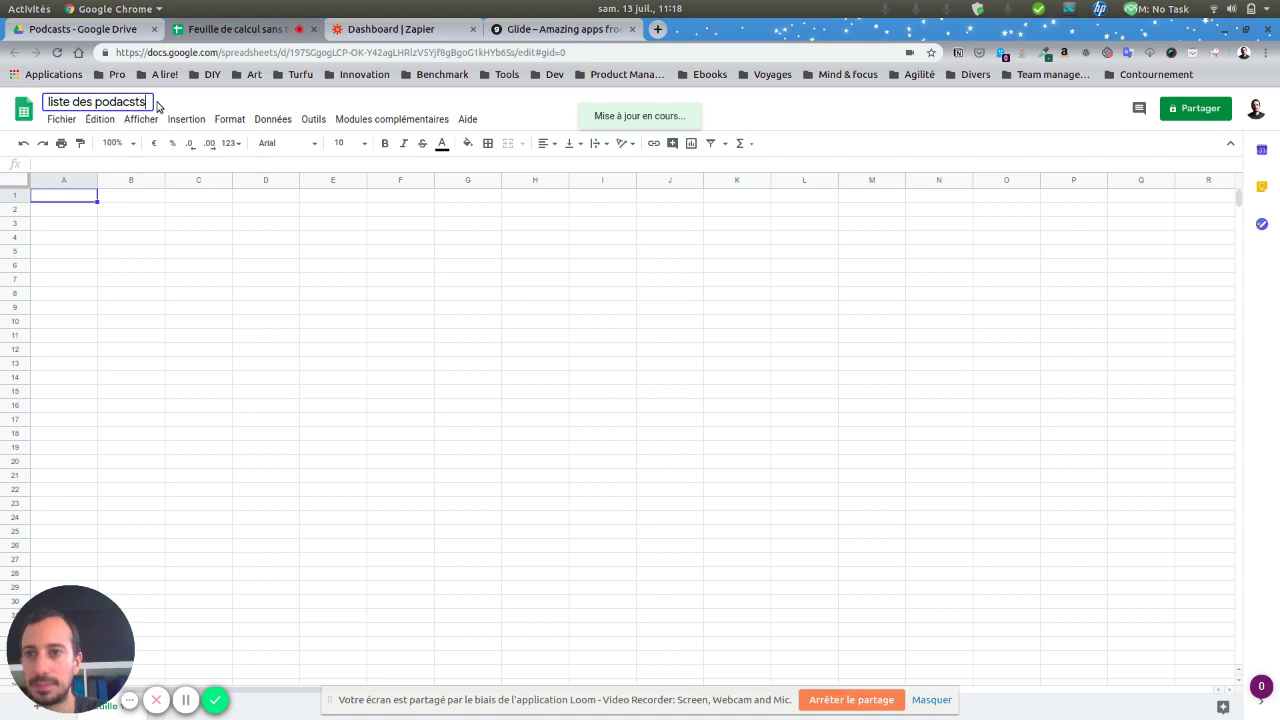
key(BackSpace)
key(BackSpace)
key(BackSpace)
key(BackSpace)
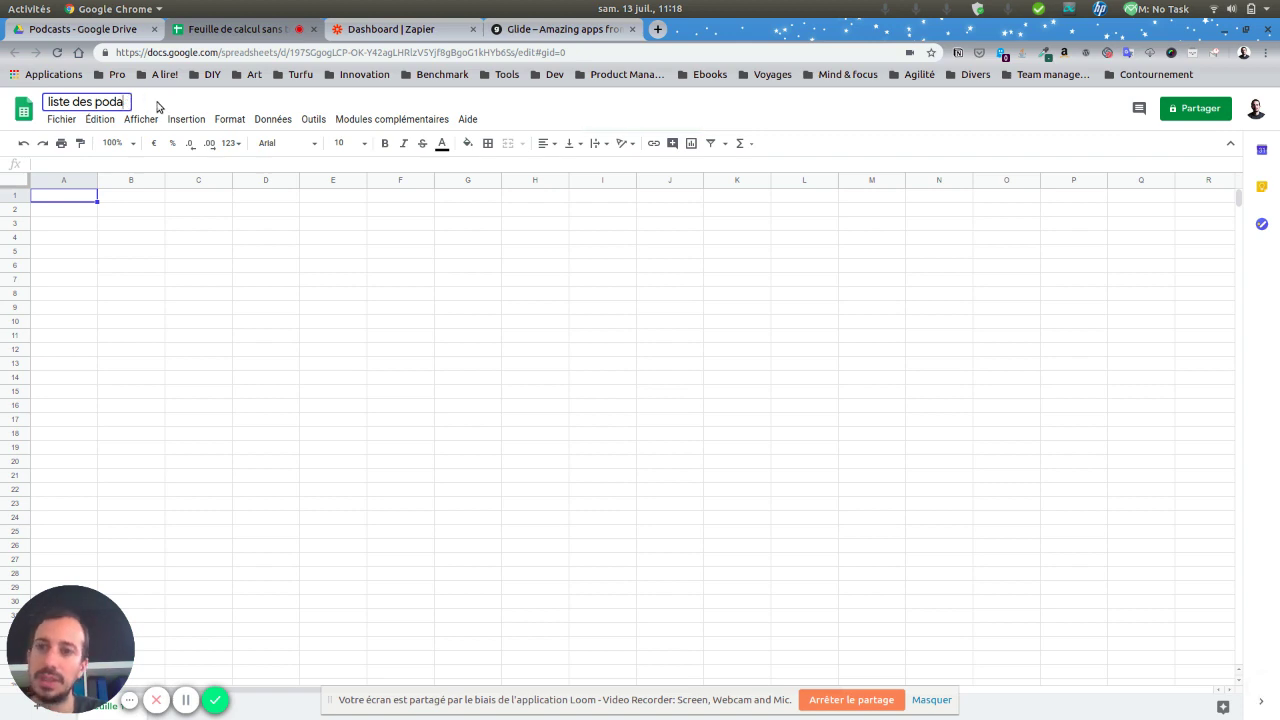
key(BackSpace)
text(casts)
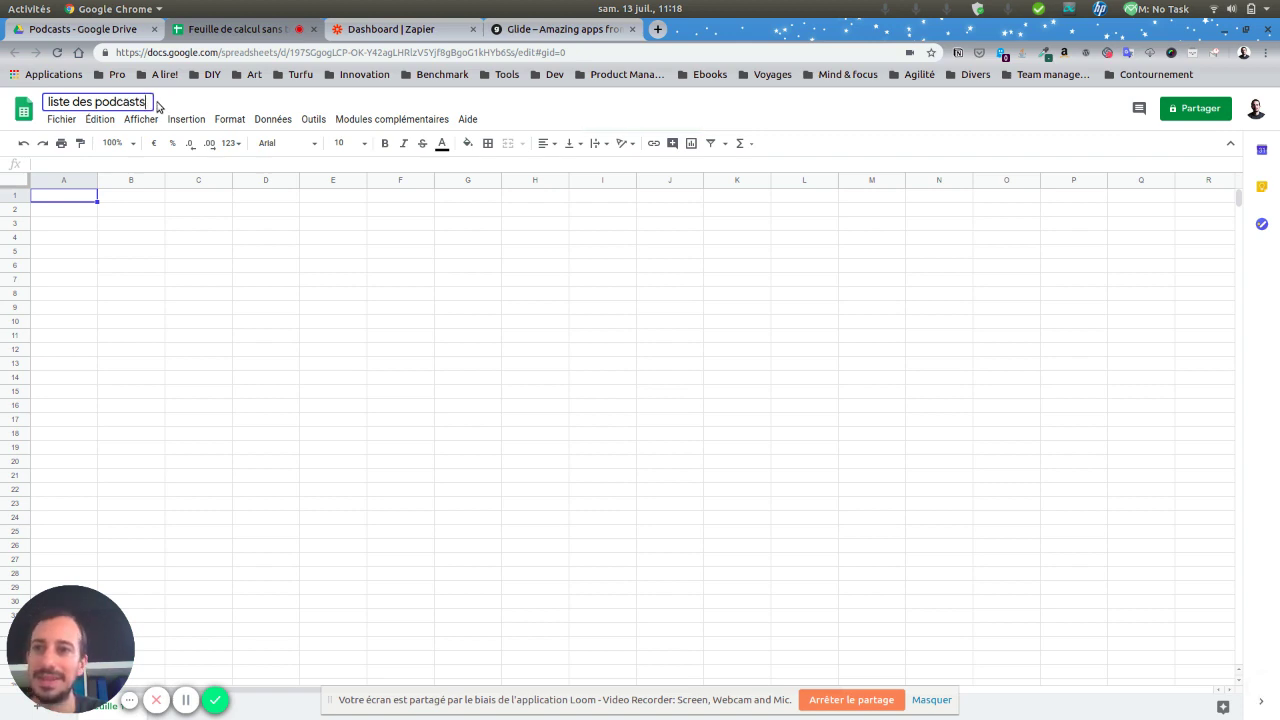
key(Return)
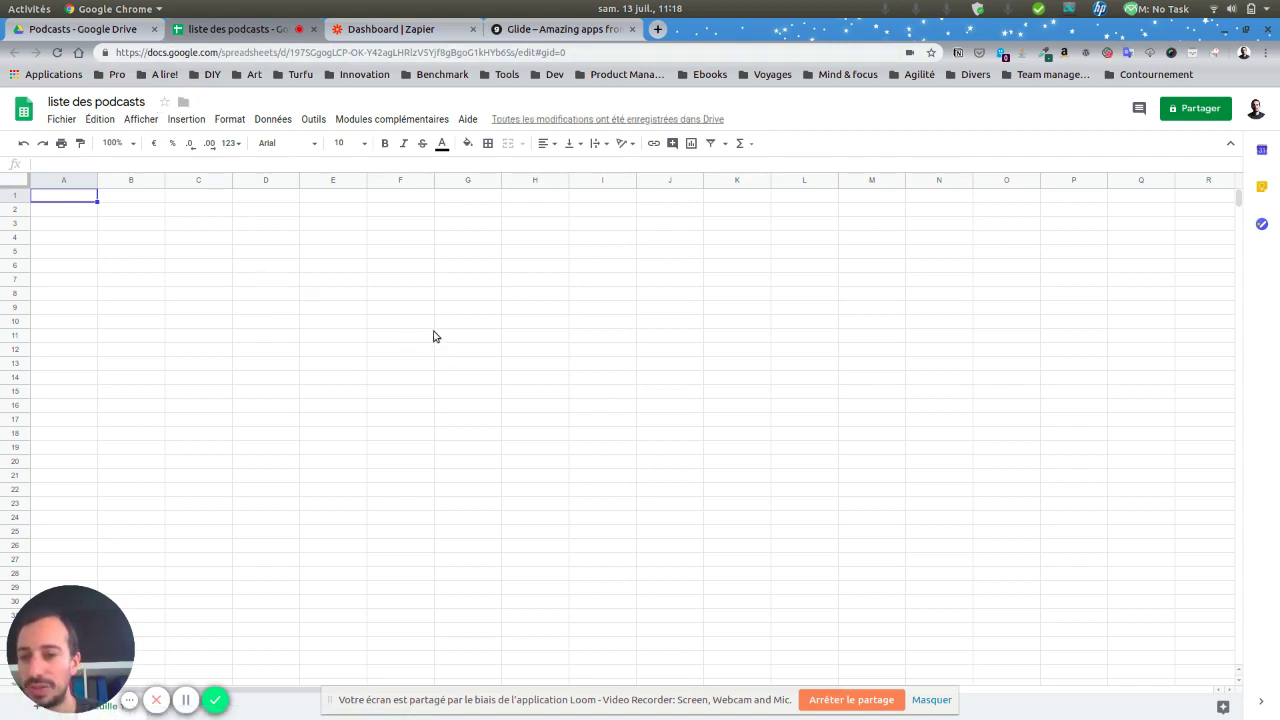
Step: Switch to Zapier, start a new Zap and choose RSS as its trigger app
click(396, 33)
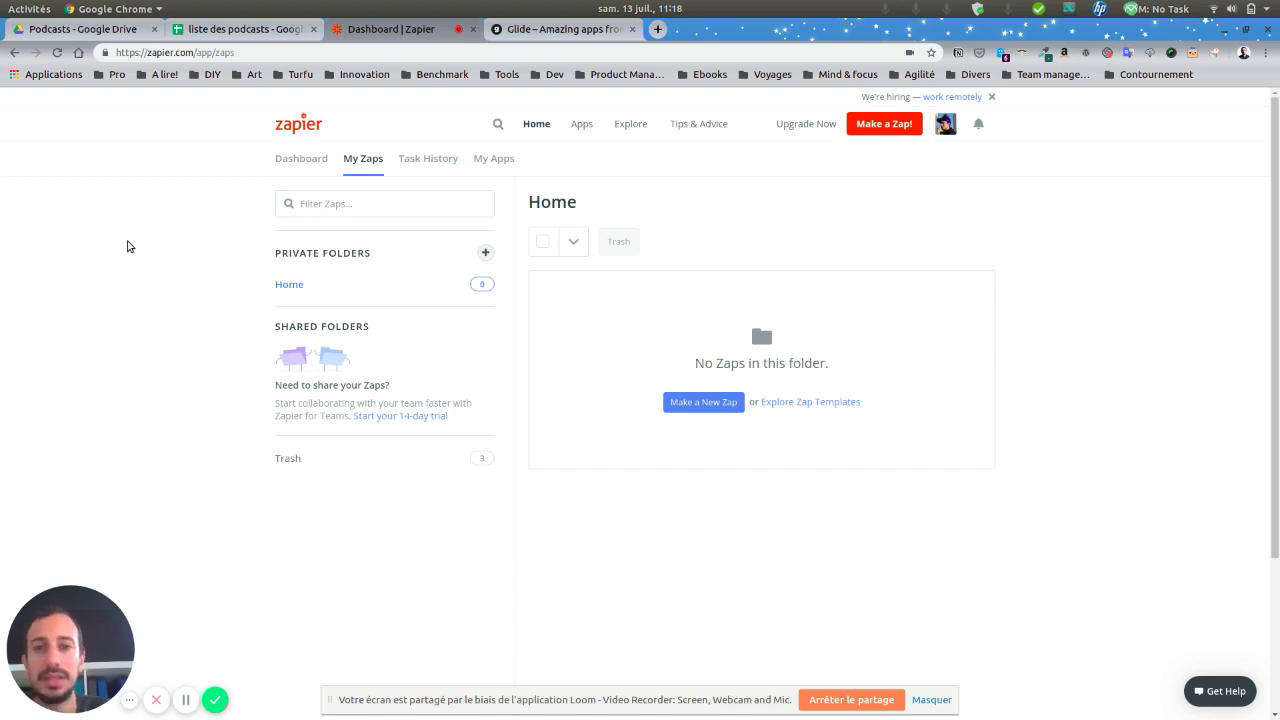
click(703, 402)
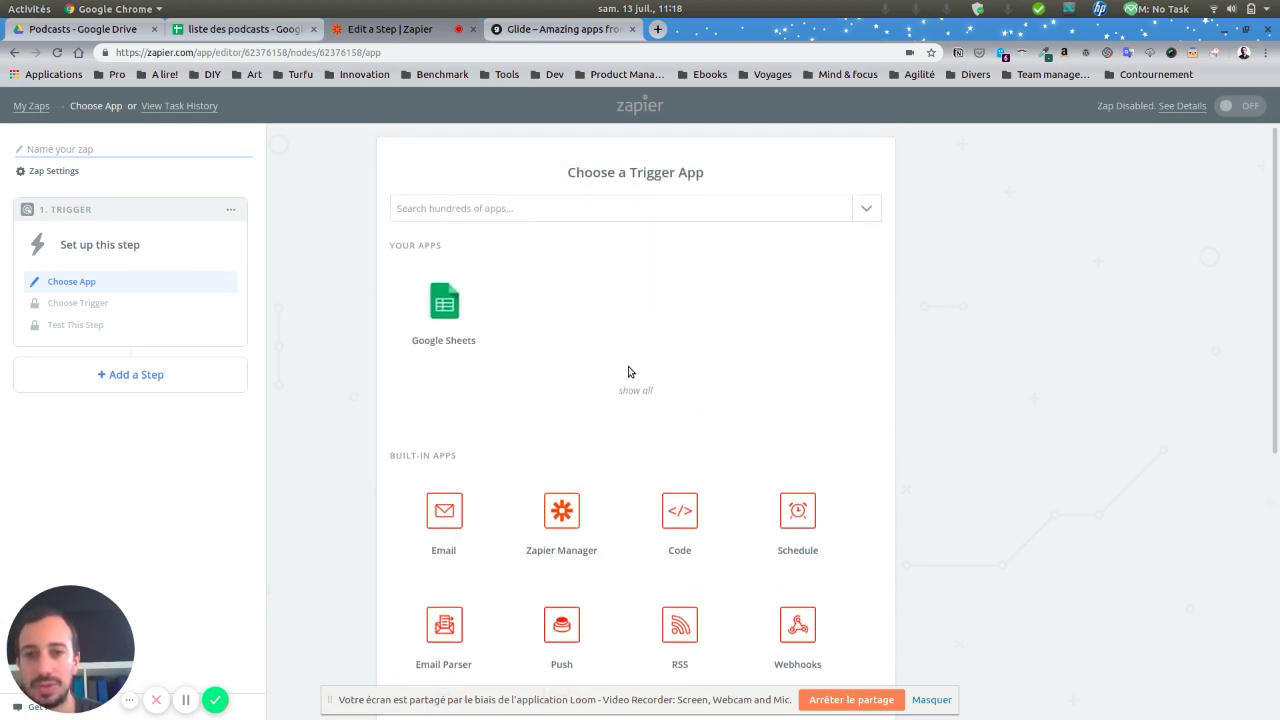
scroll(773, 338, down, 5)
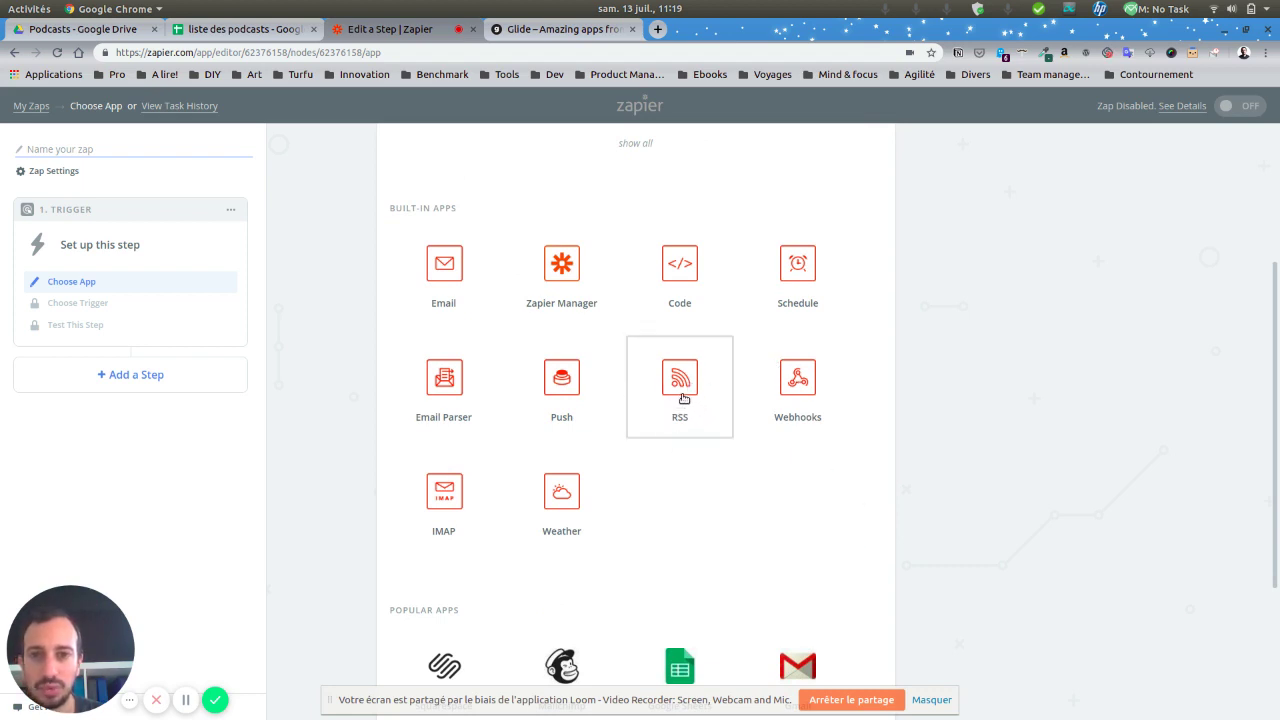
scroll(709, 449, up, 3)
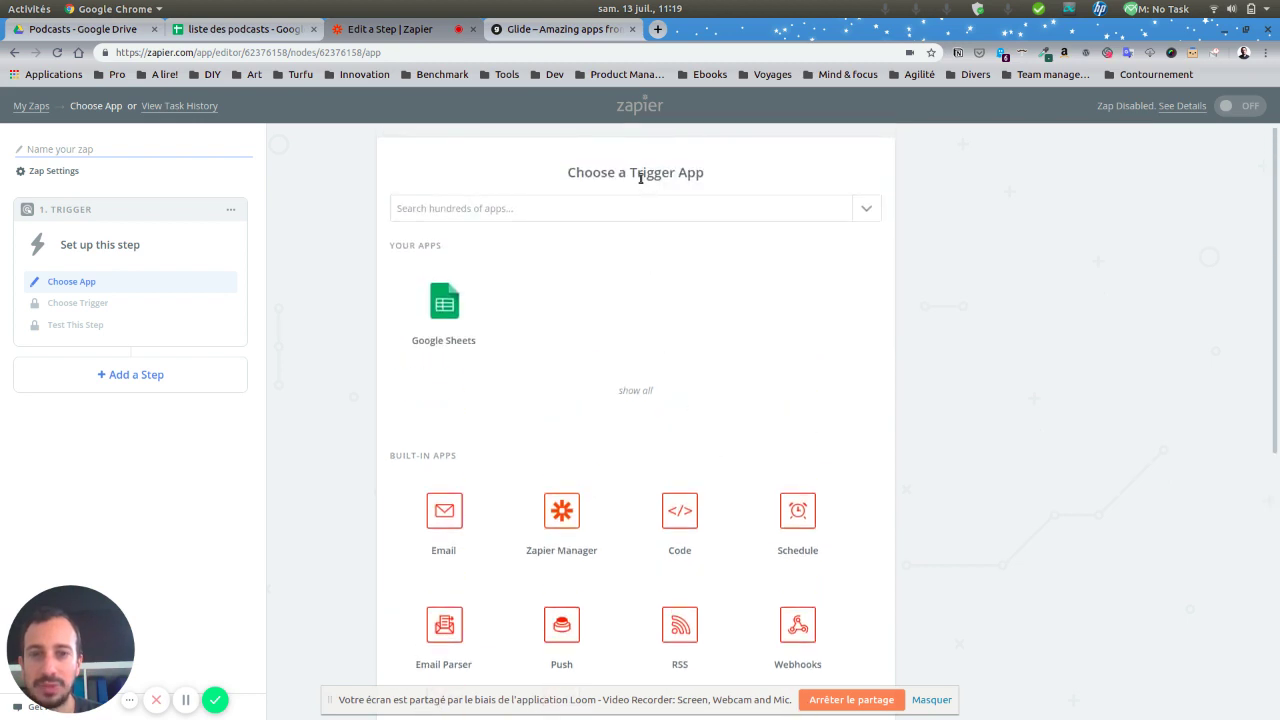
scroll(712, 382, down, 3)
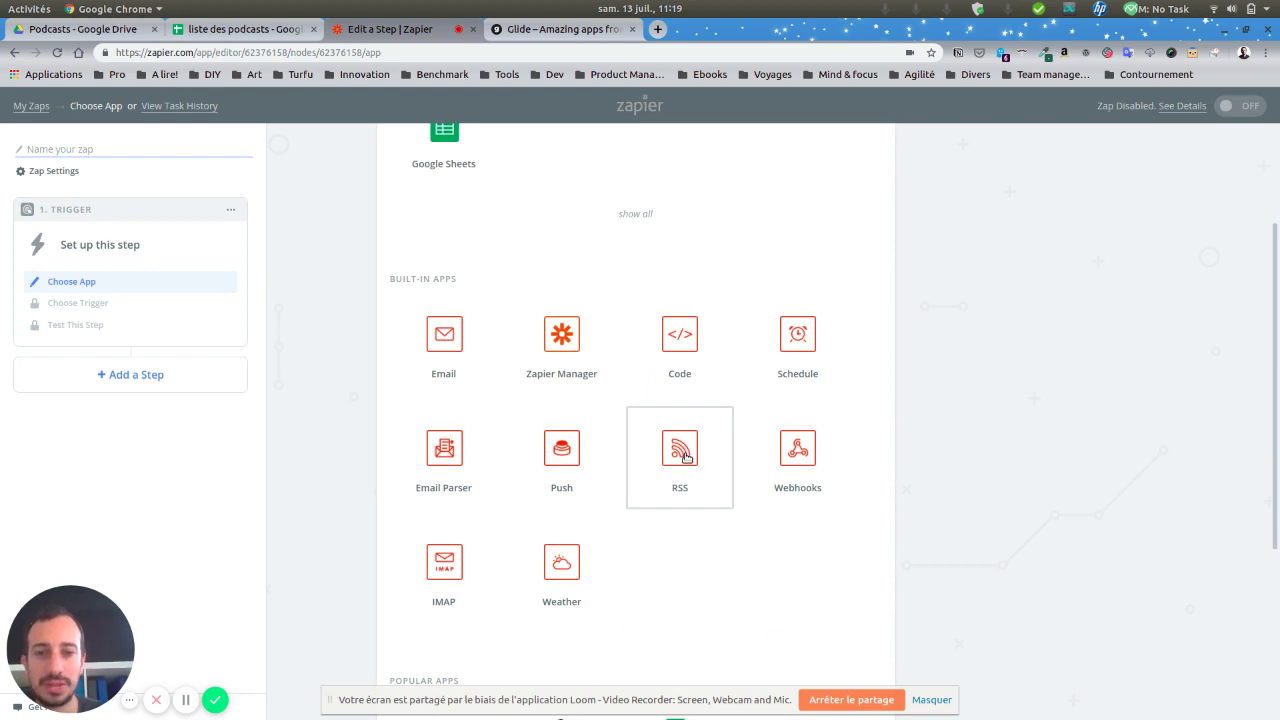
click(686, 456)
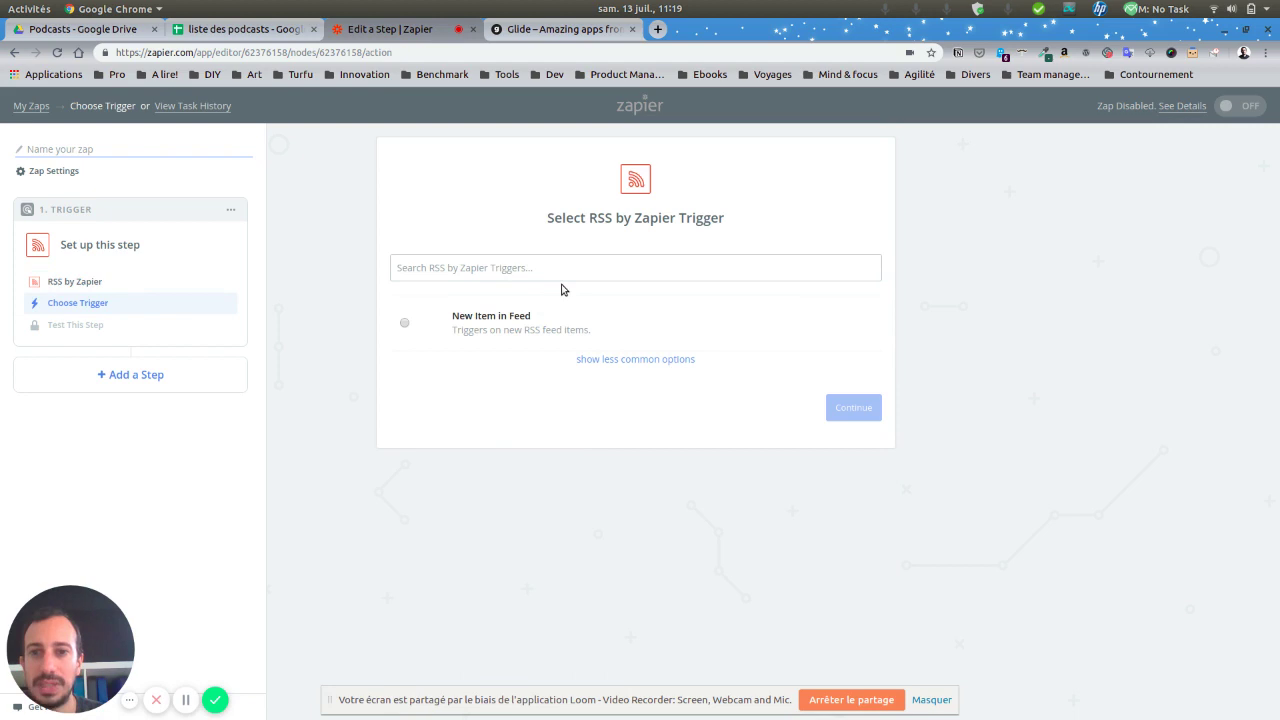
Step: Search Google for "podcast kumite" in a new browser tab, open the podCloud page for Kumite and copy its RSS feed link address
click(657, 29)
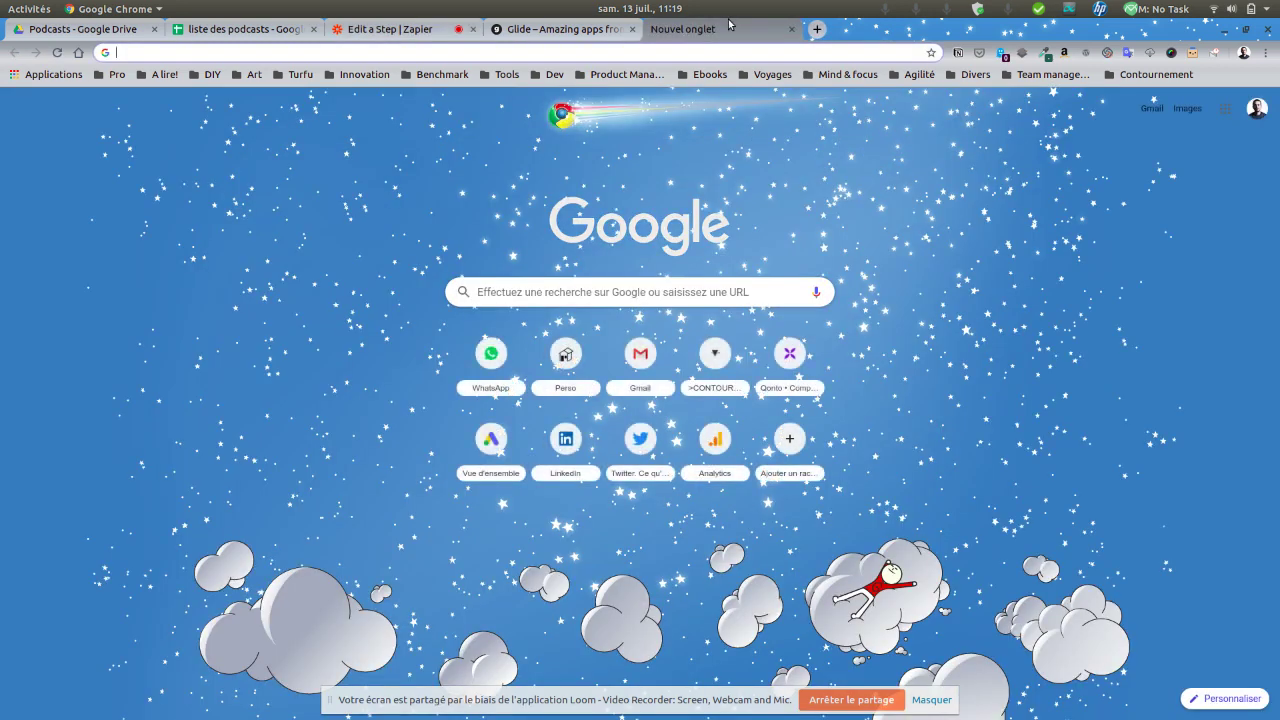
text(podcast )
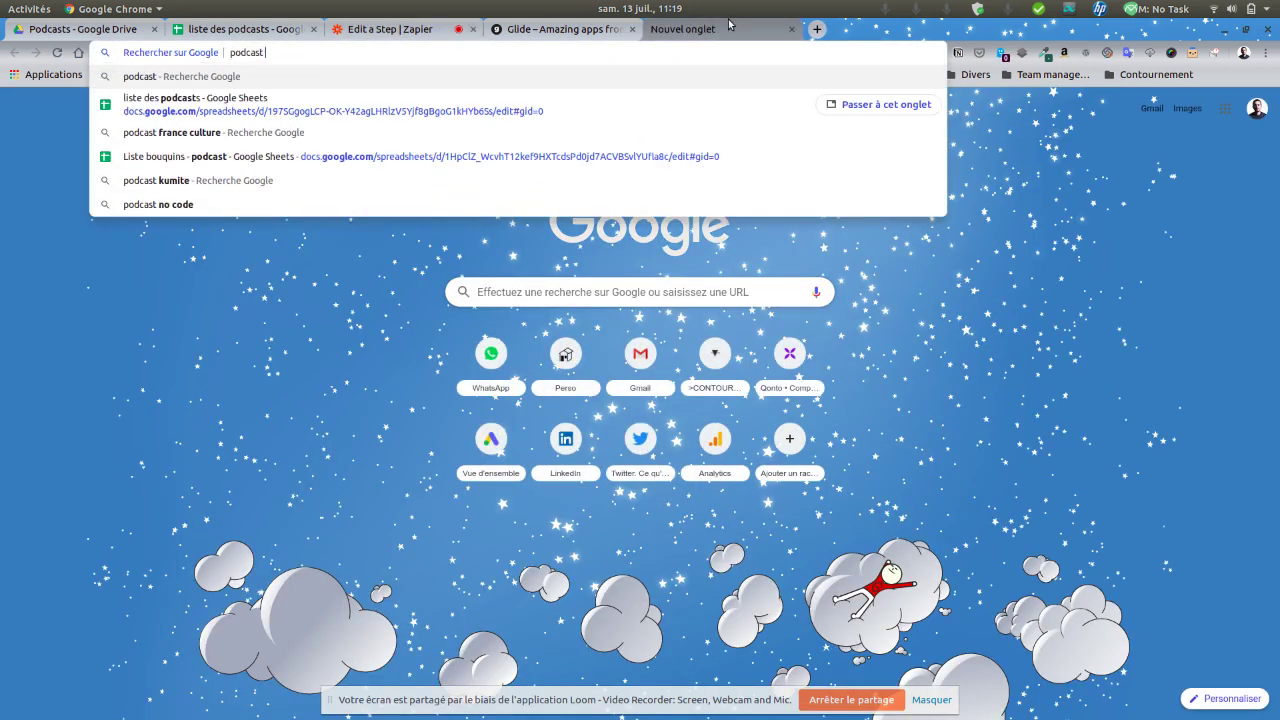
text(kumite)
key(Return)
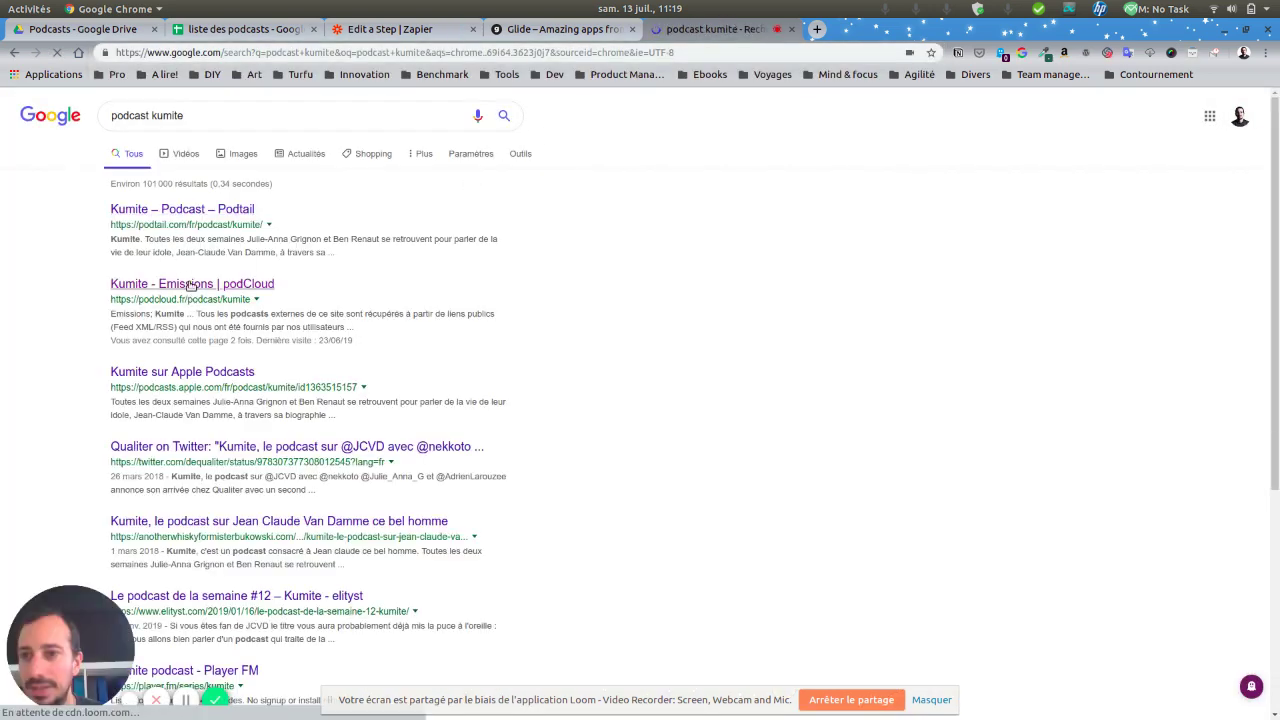
click(177, 284)
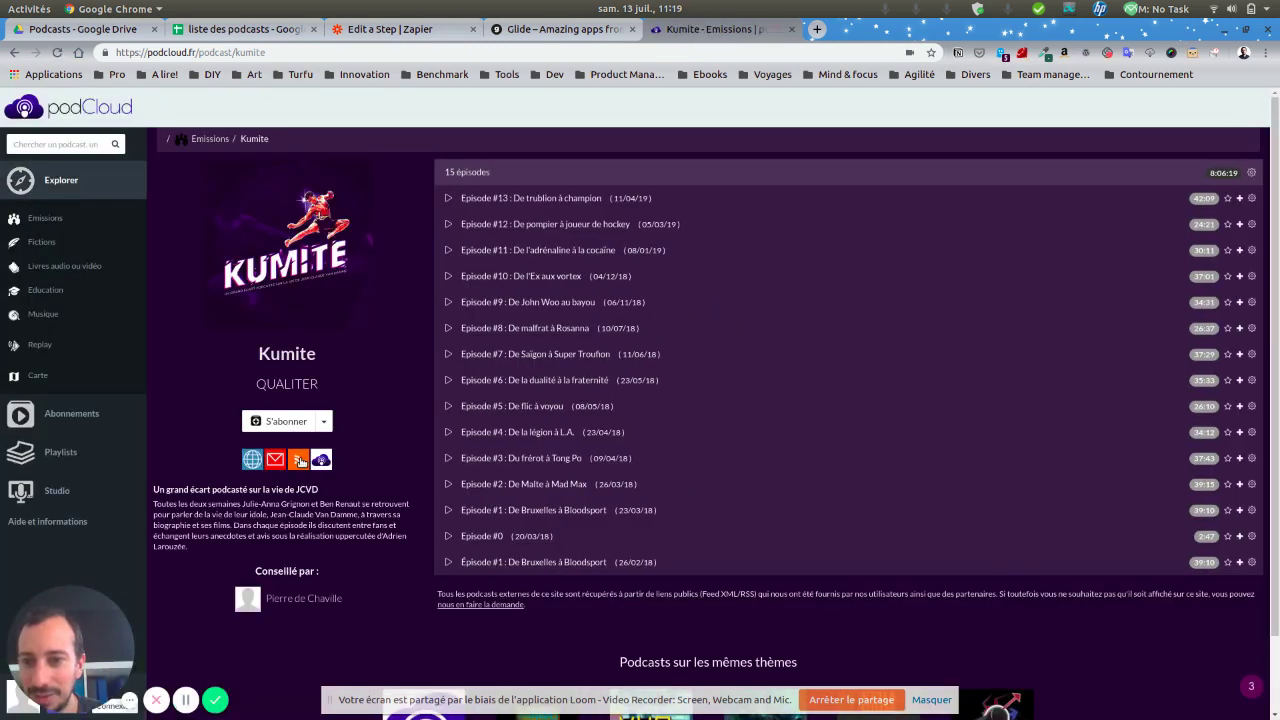
right_click(300, 461)
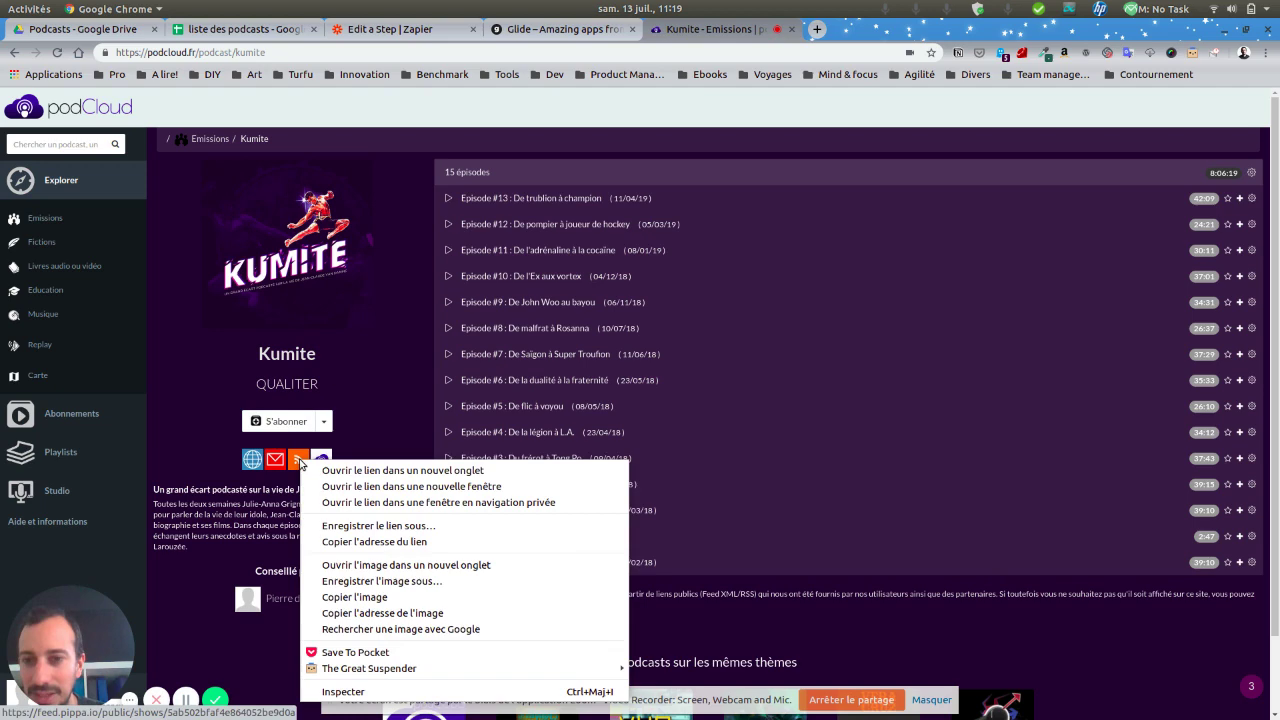
click(389, 542)
Step: Return to the Zap in Zapier and save New Item in Feed as the RSS trigger
click(395, 29)
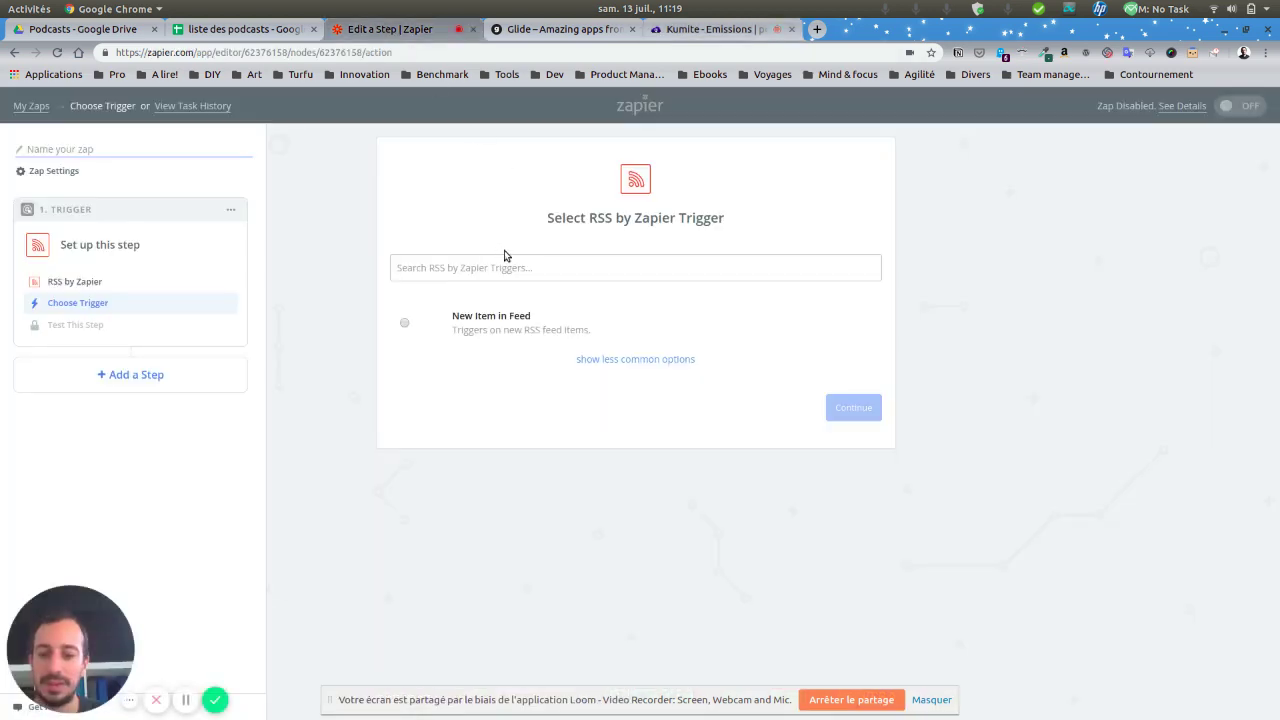
text(https://feed.pippa.io/public/shows/5ab502bfaf4e864052be9d0a)
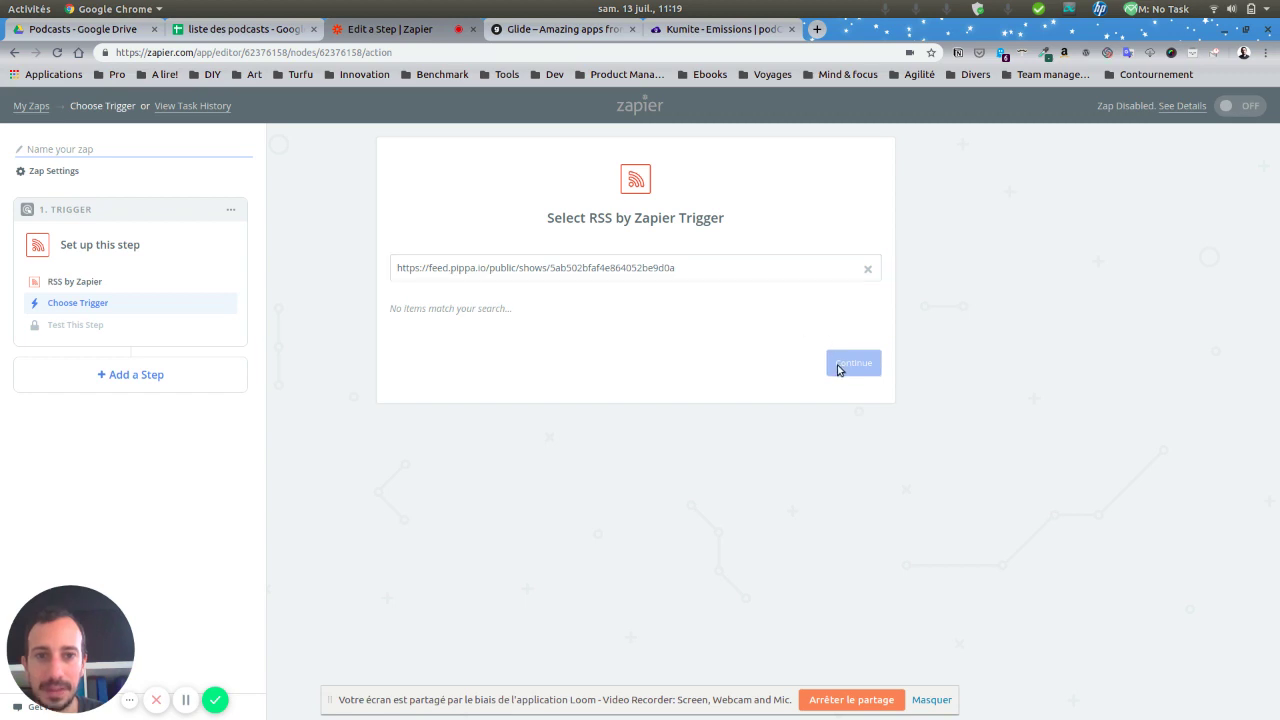
click(868, 270)
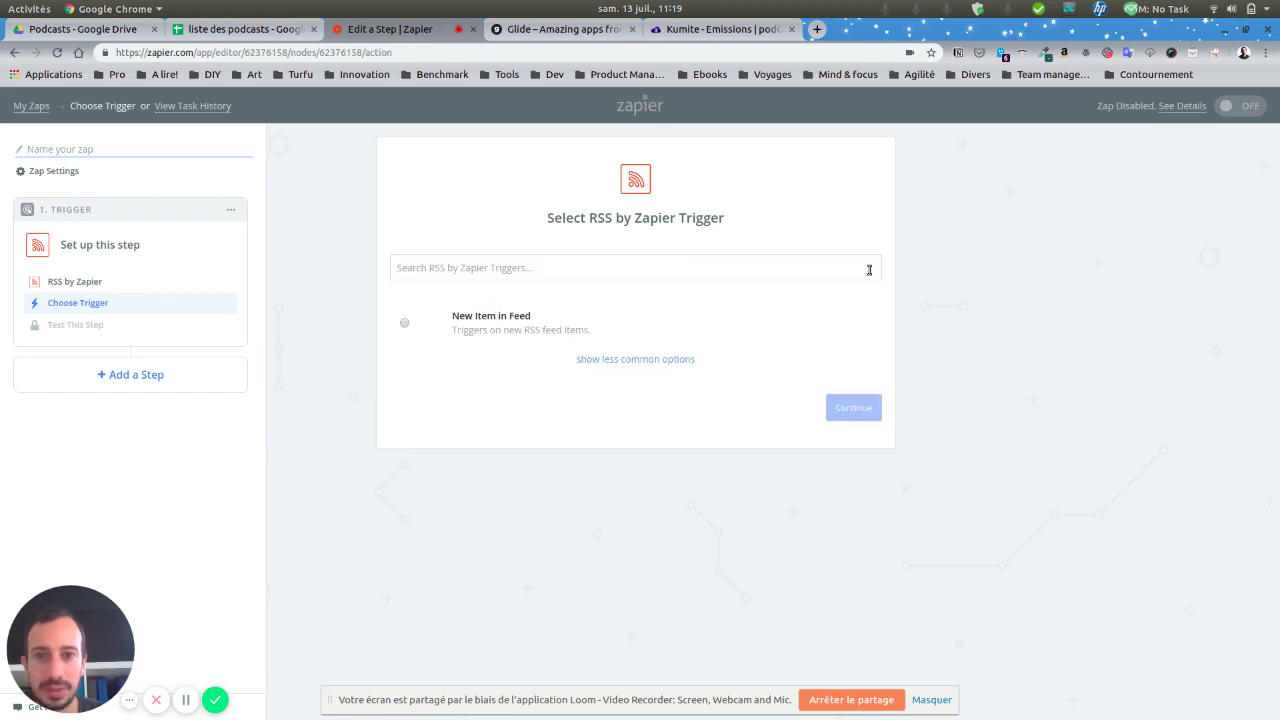
click(512, 333)
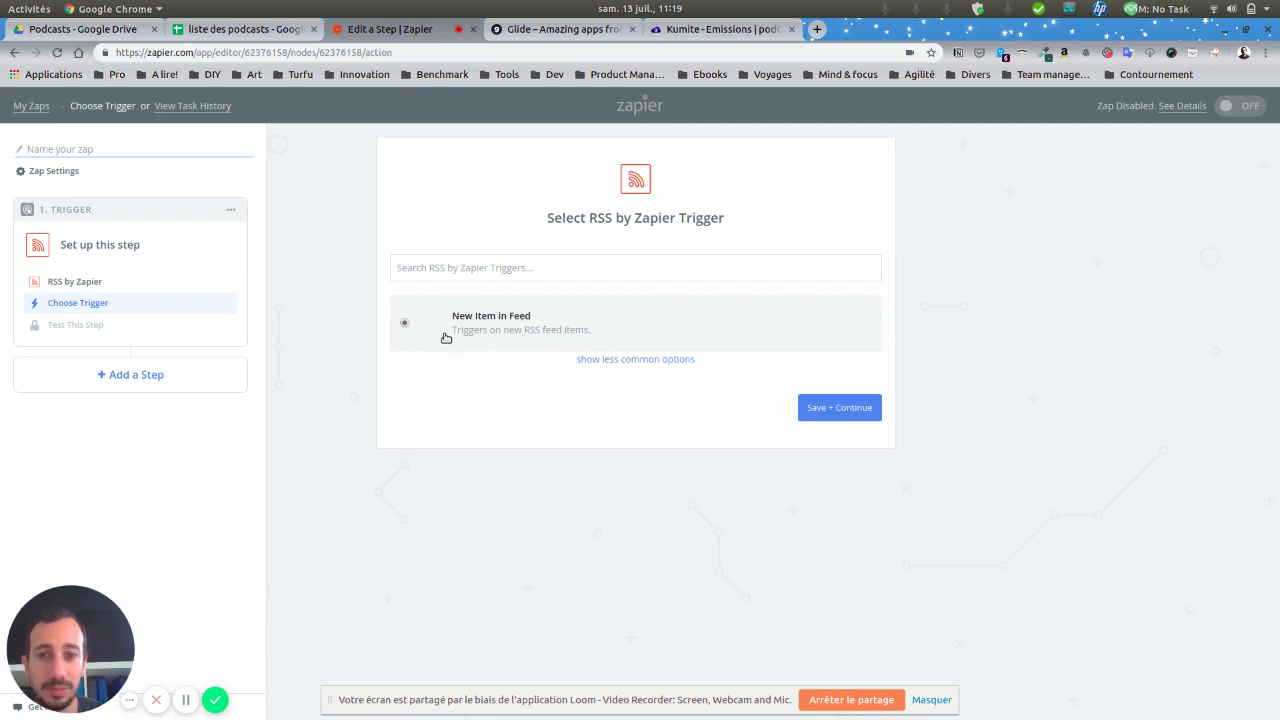
click(877, 405)
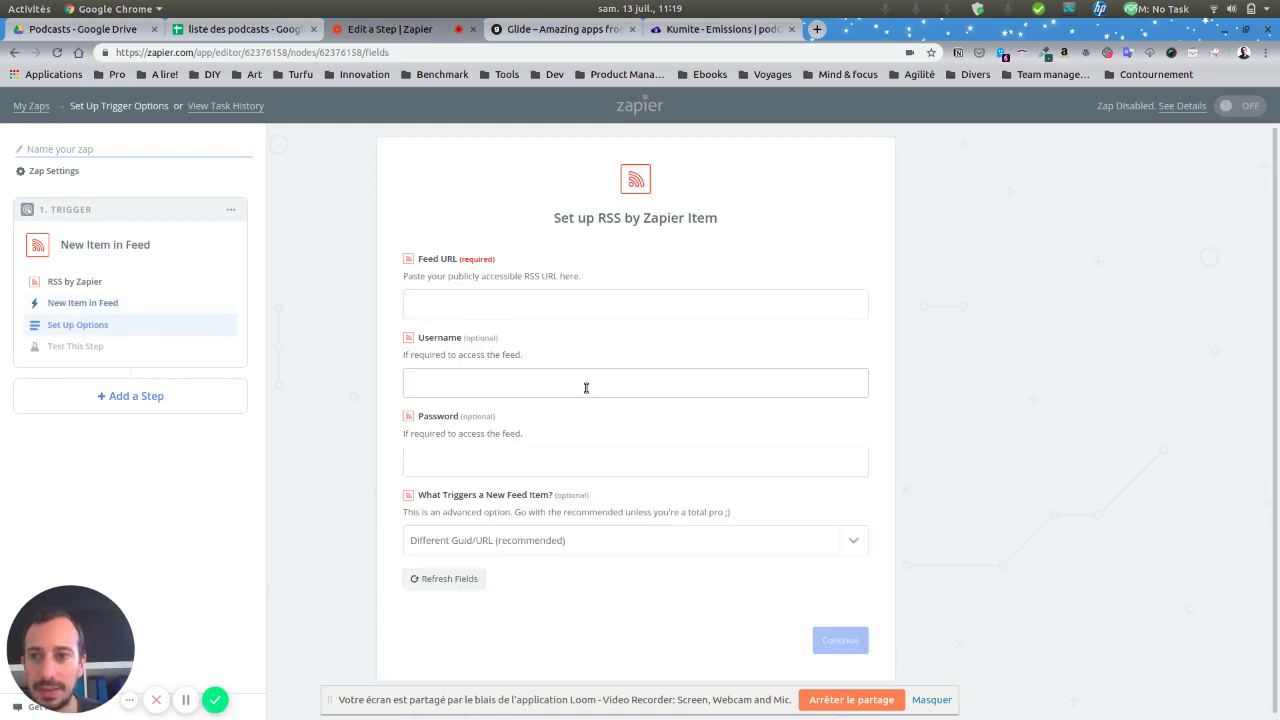
click(548, 302)
text(https://feed.pippa.io/public/shows/5ab502bfaf4e864052be9d0a)
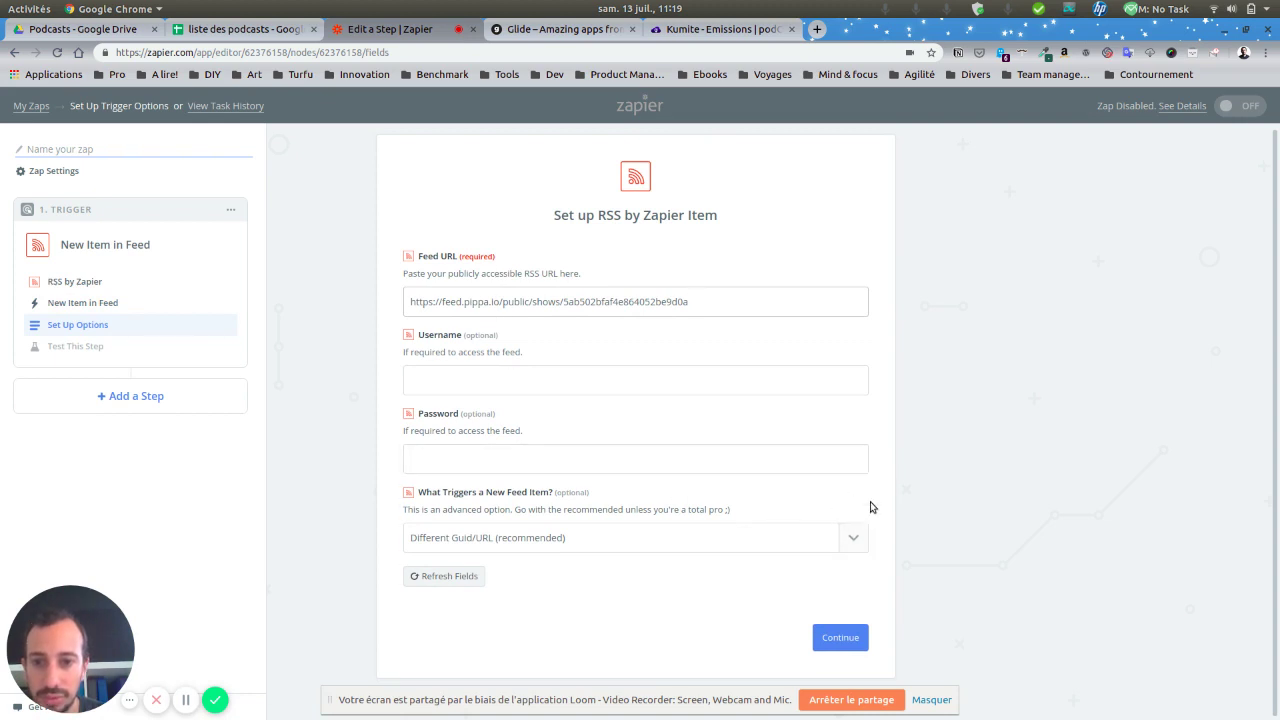
click(829, 644)
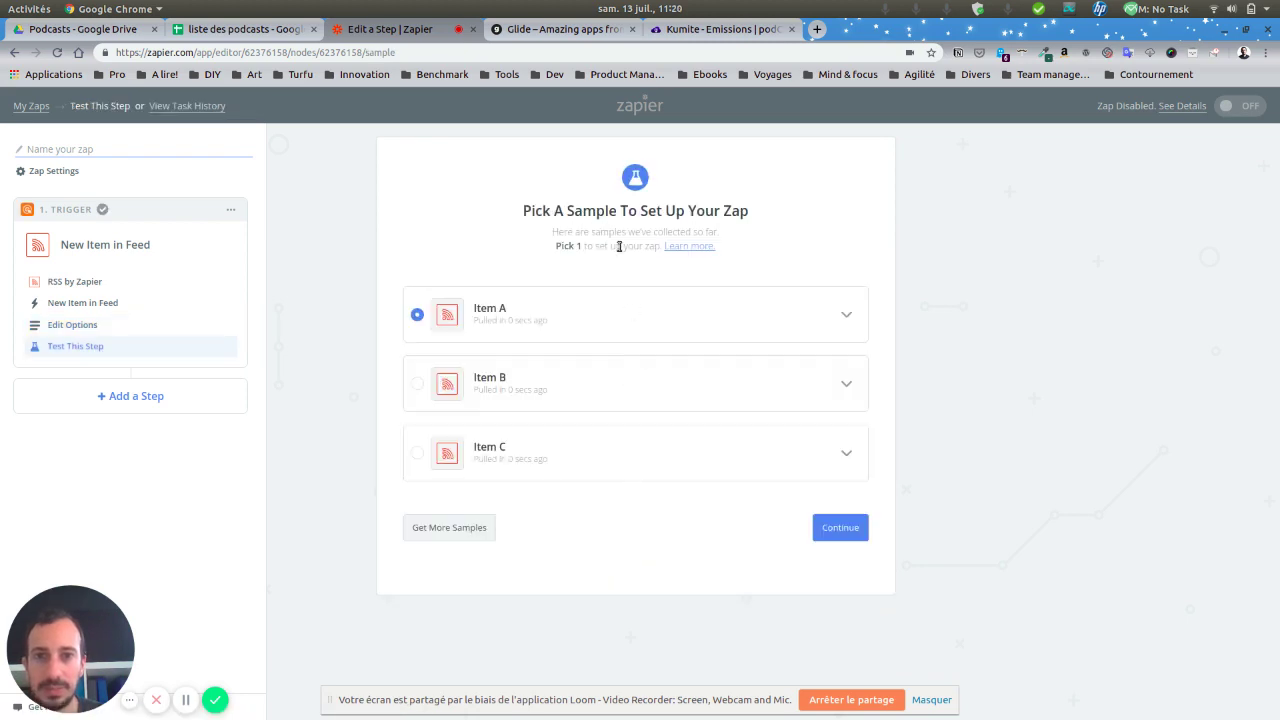
Step: Expand sample Item A, review its episode fields and continue with it as the Zap's trigger sample
click(846, 317)
scroll(890, 335, down, 1)
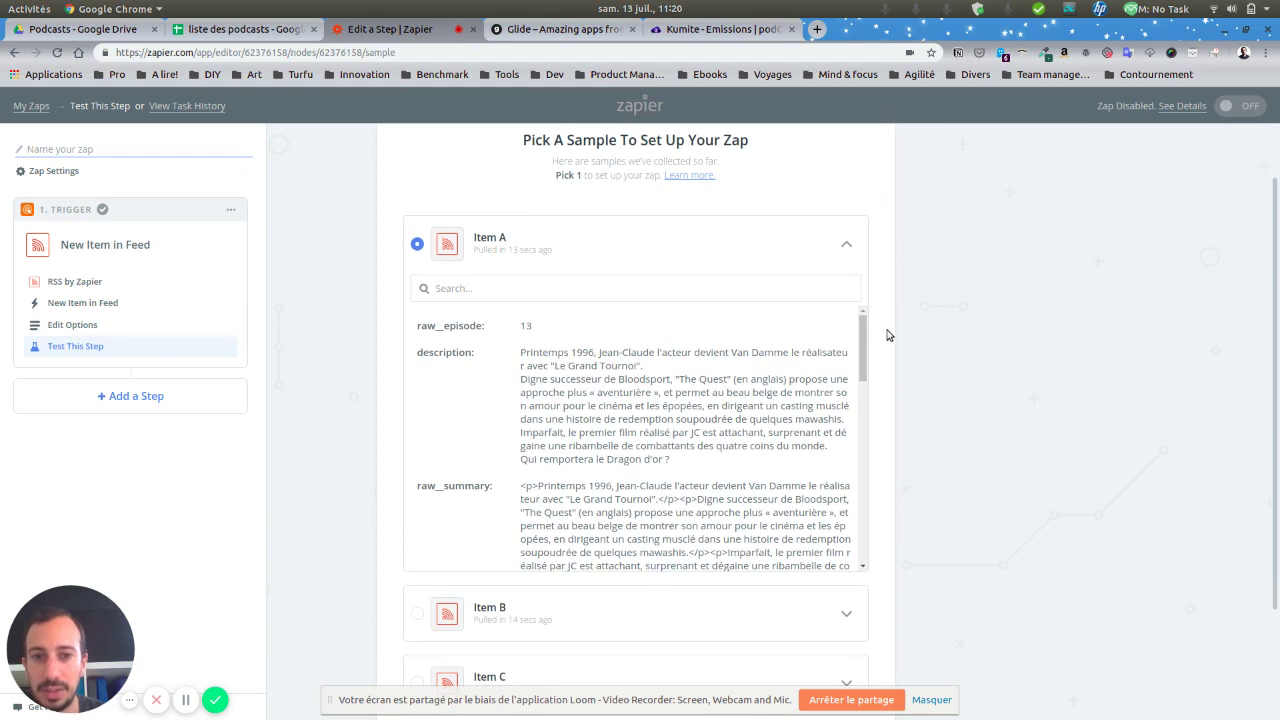
scroll(654, 389, down, 3)
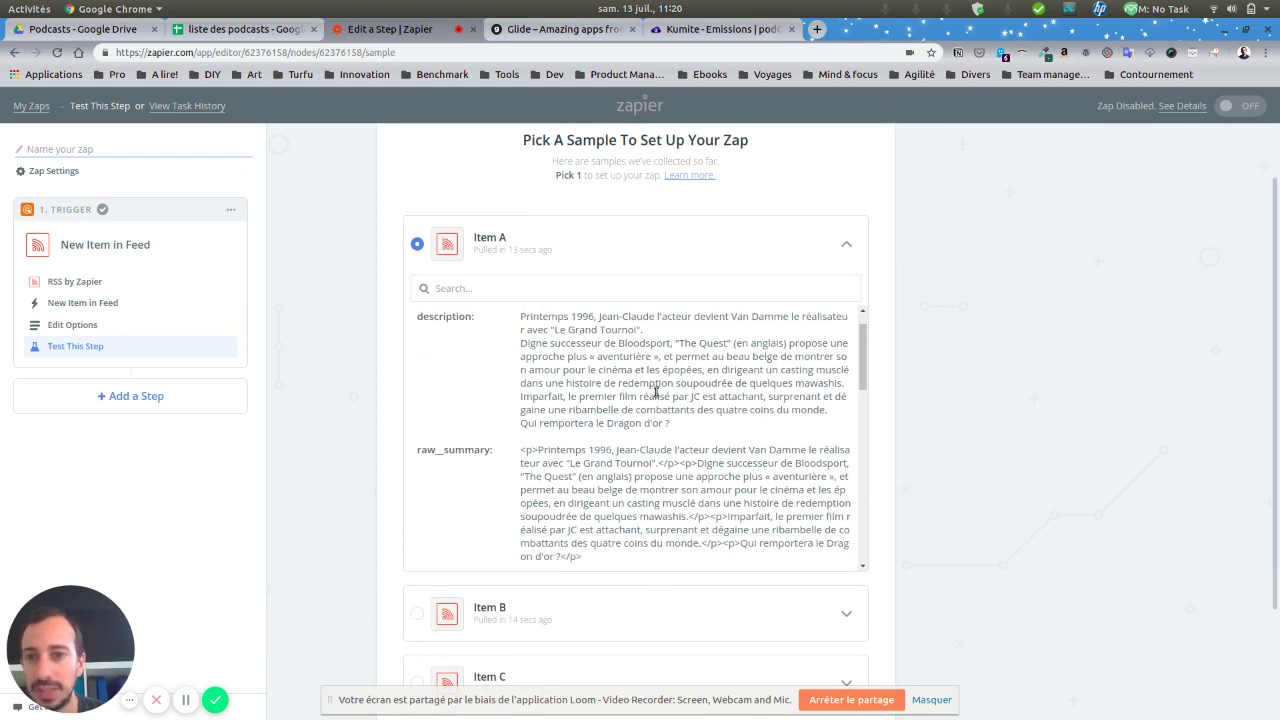
scroll(691, 397, down, 12)
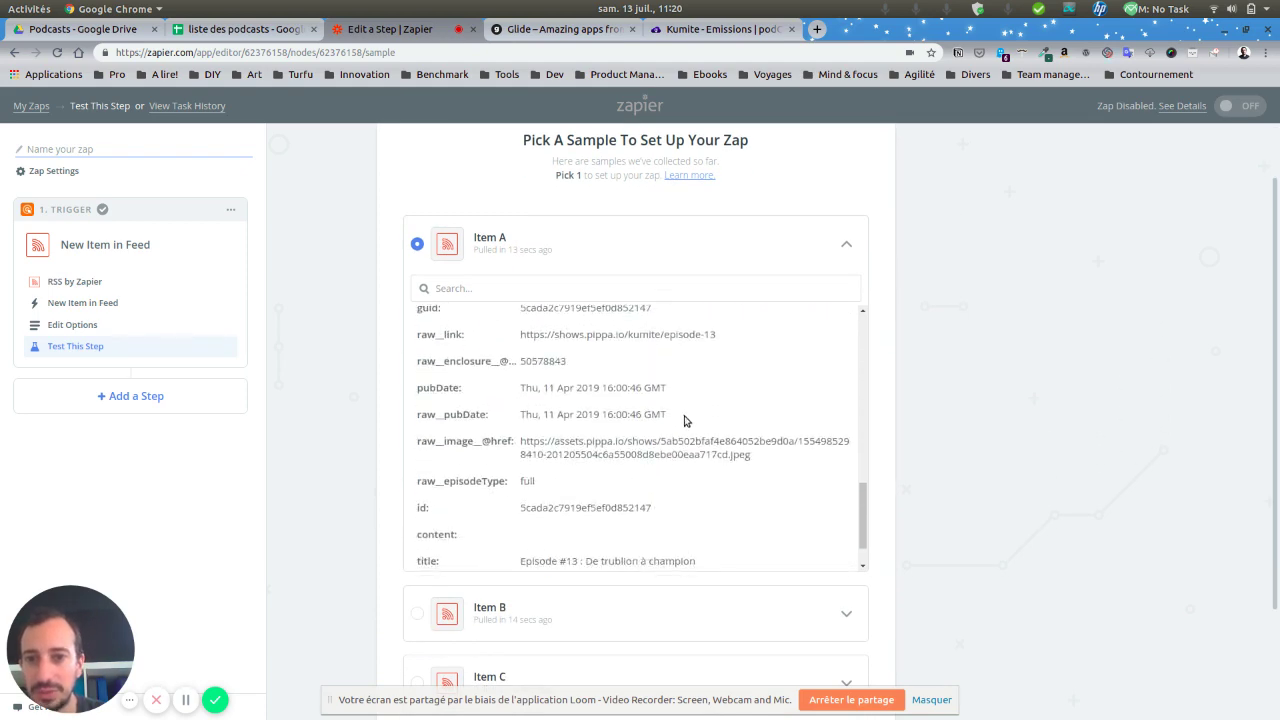
scroll(906, 415, down, 3)
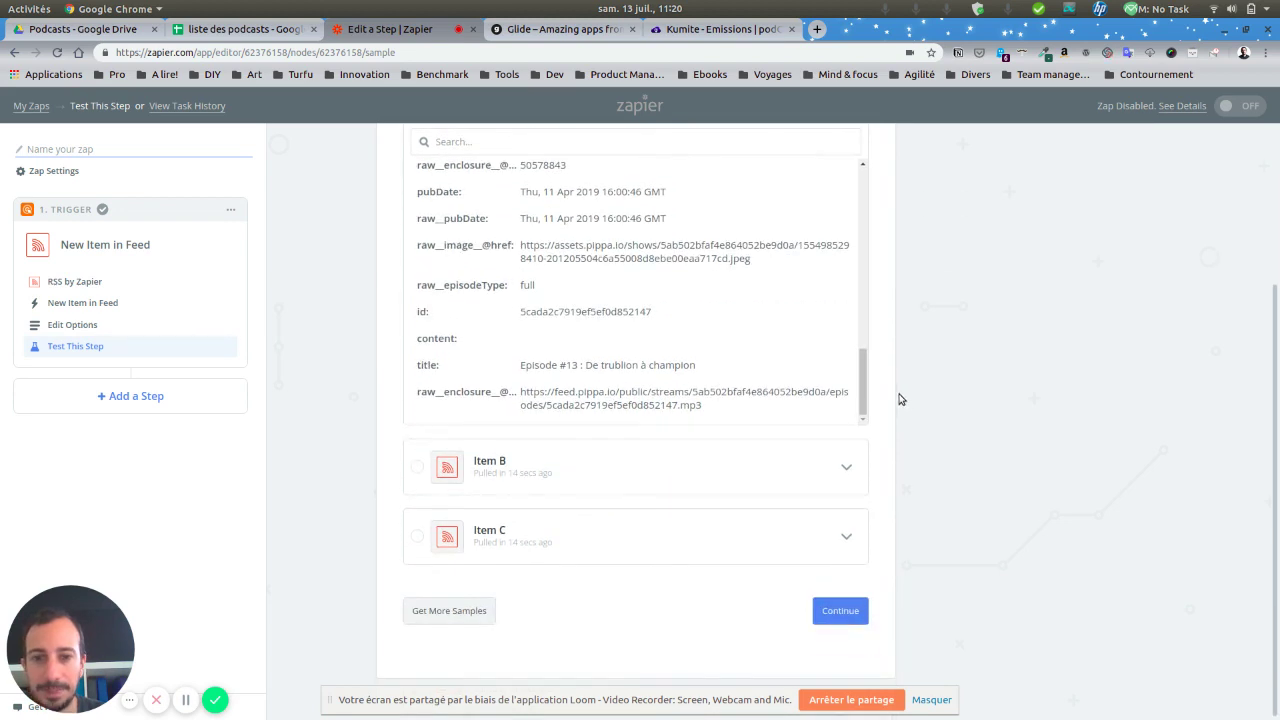
click(840, 612)
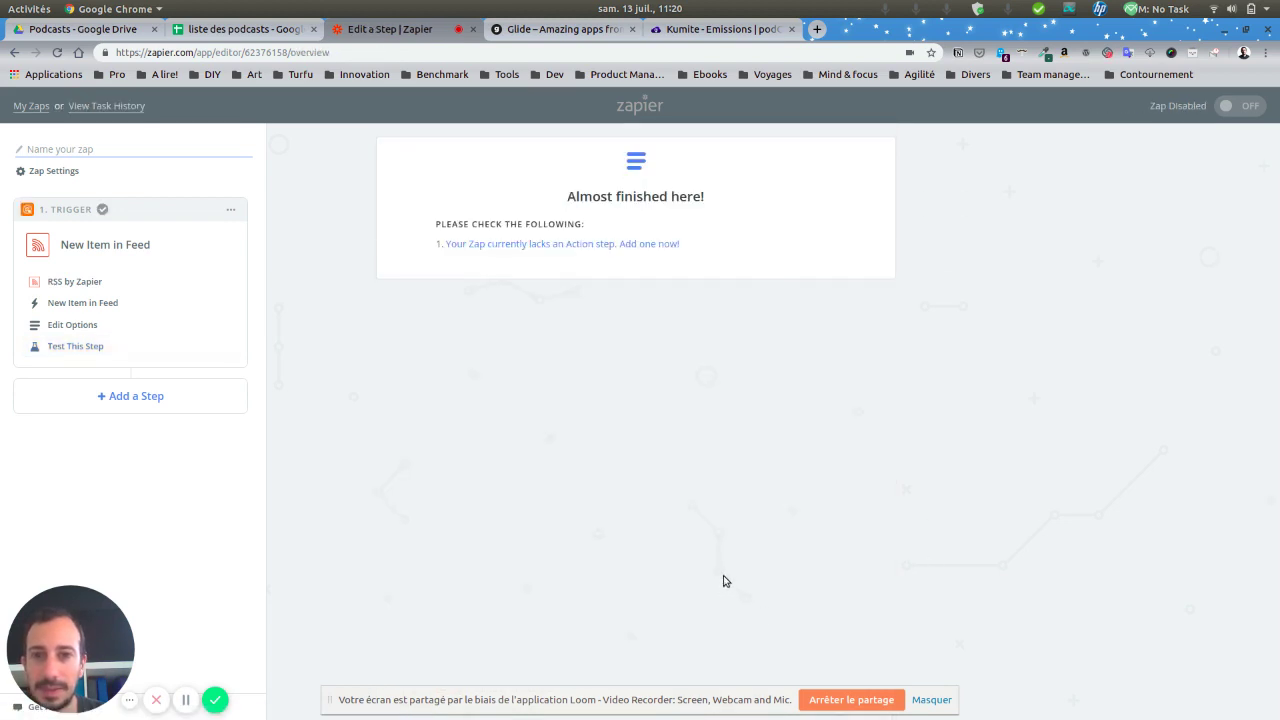
Step: Add the missing action step to the Zap and choose Google Sheets as its app
click(588, 247)
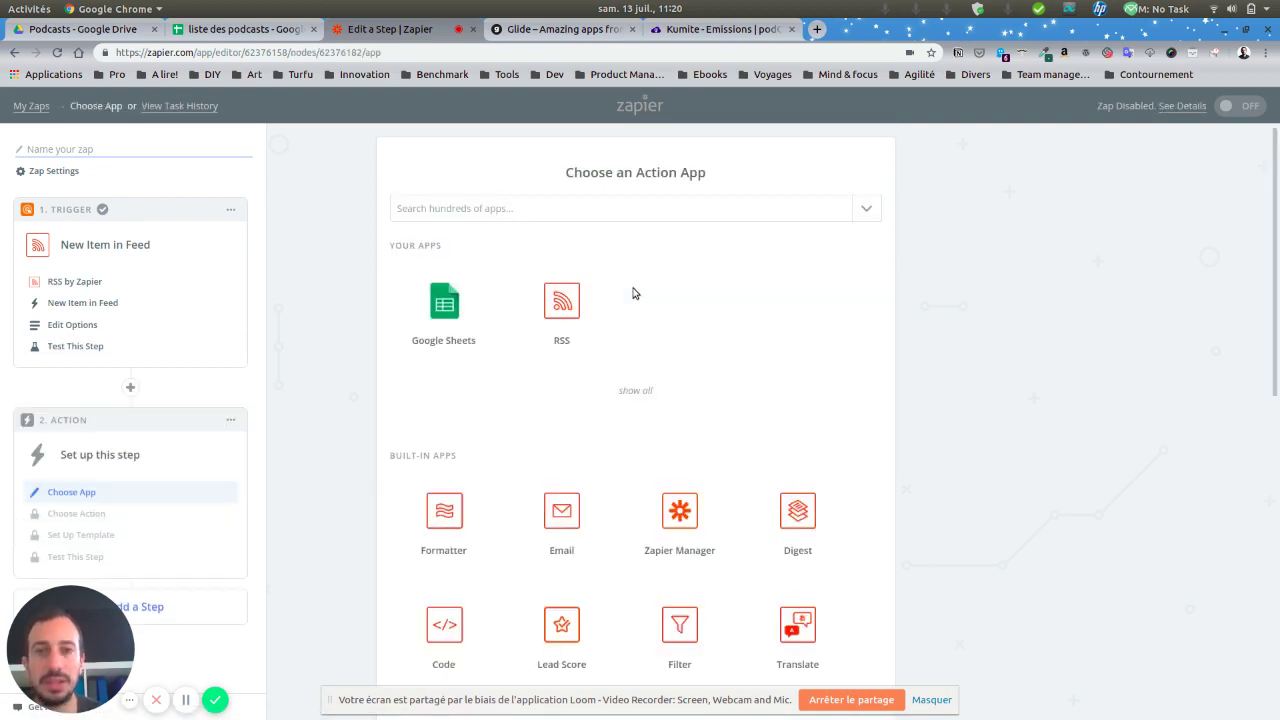
click(446, 318)
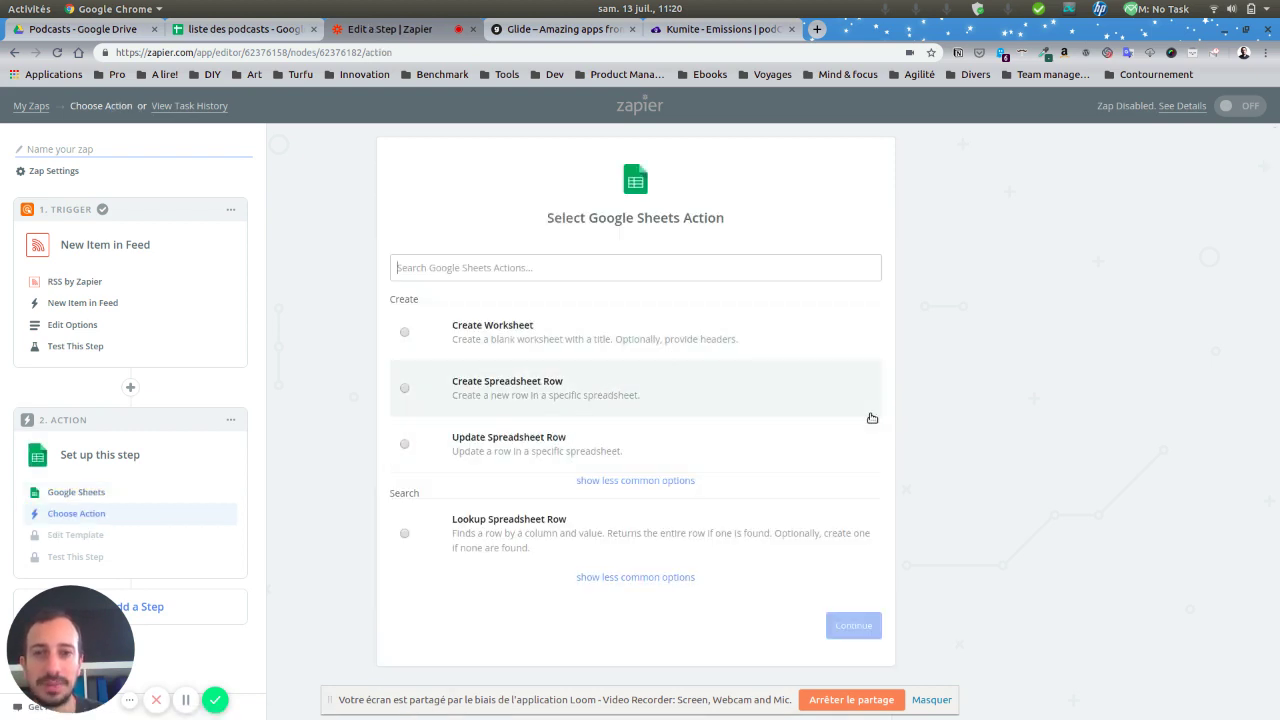
click(630, 268)
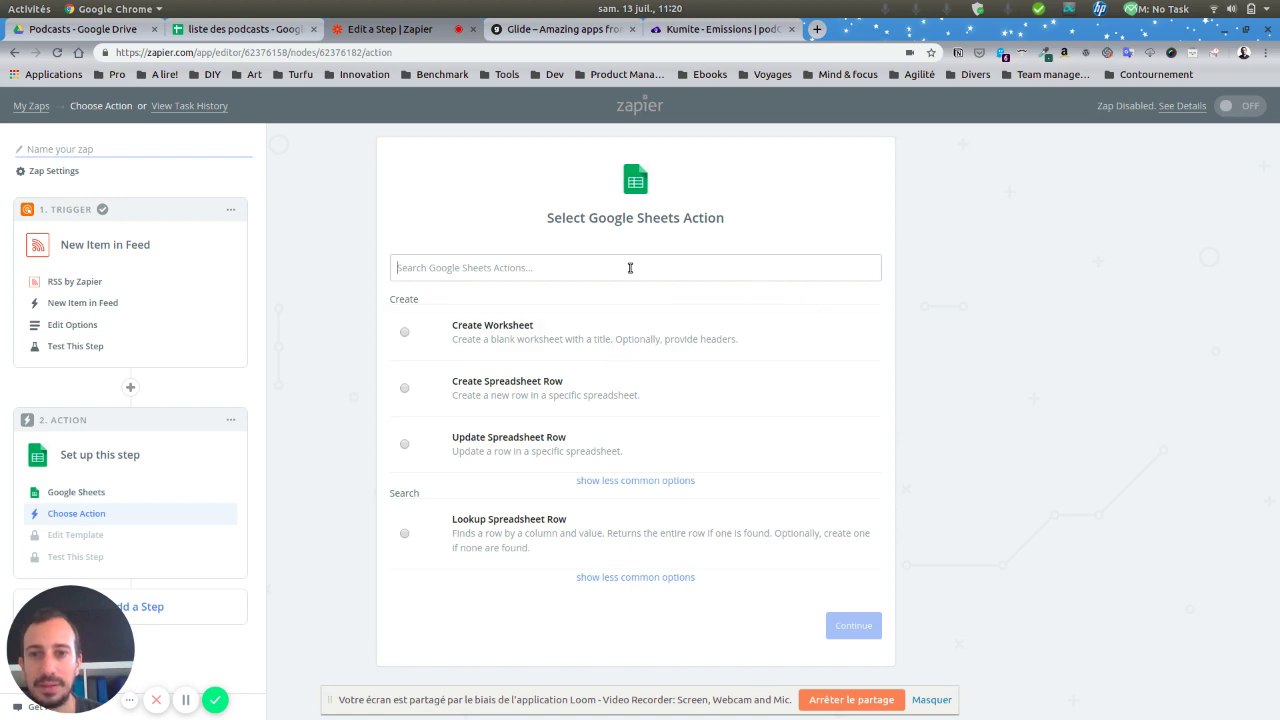
text(list)
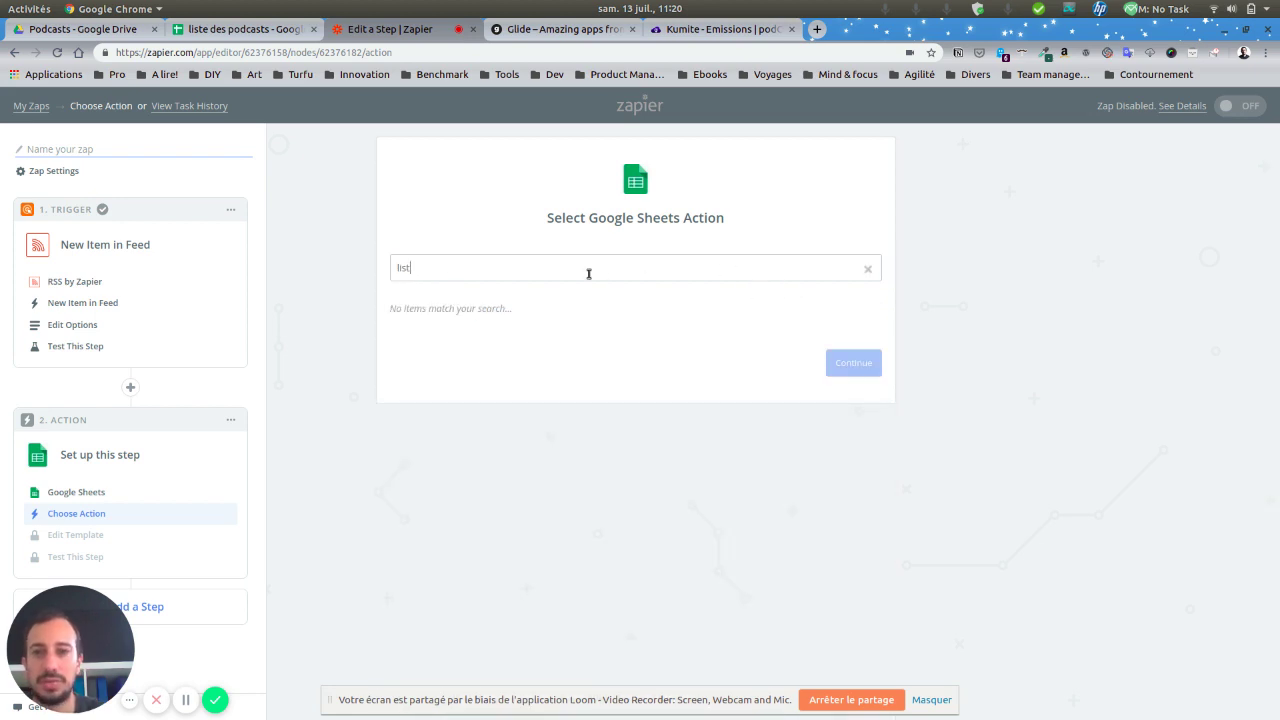
key(BackSpace)
key(BackSpace)
key(BackSpace)
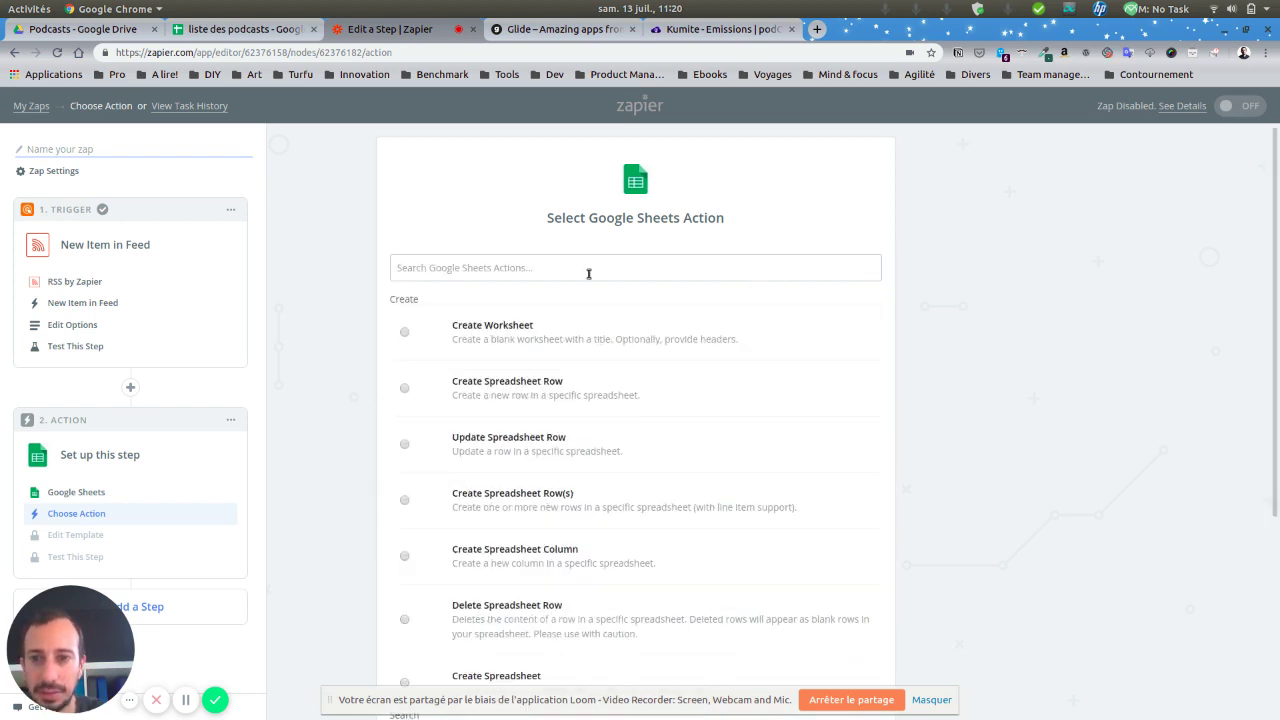
Step: Save Create Spreadsheet Row as the Google Sheets action, then test the connected Google Sheets account and continue with it
scroll(726, 405, down, 2)
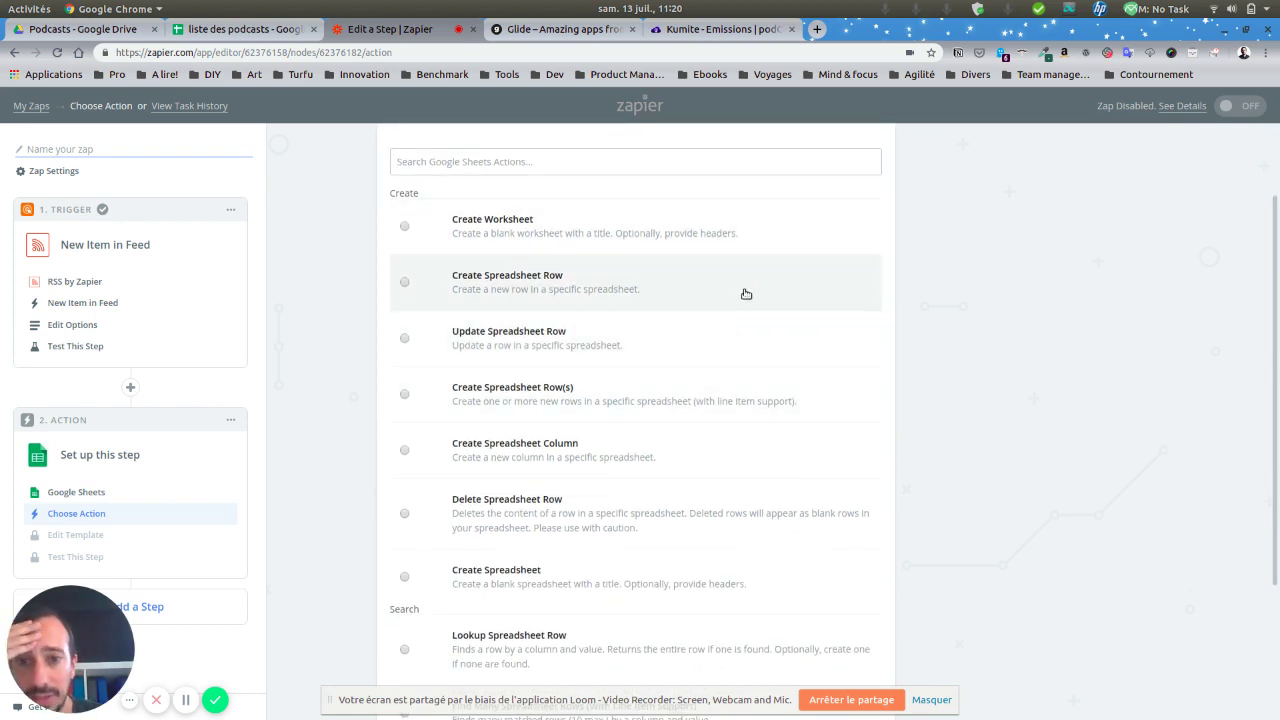
click(575, 284)
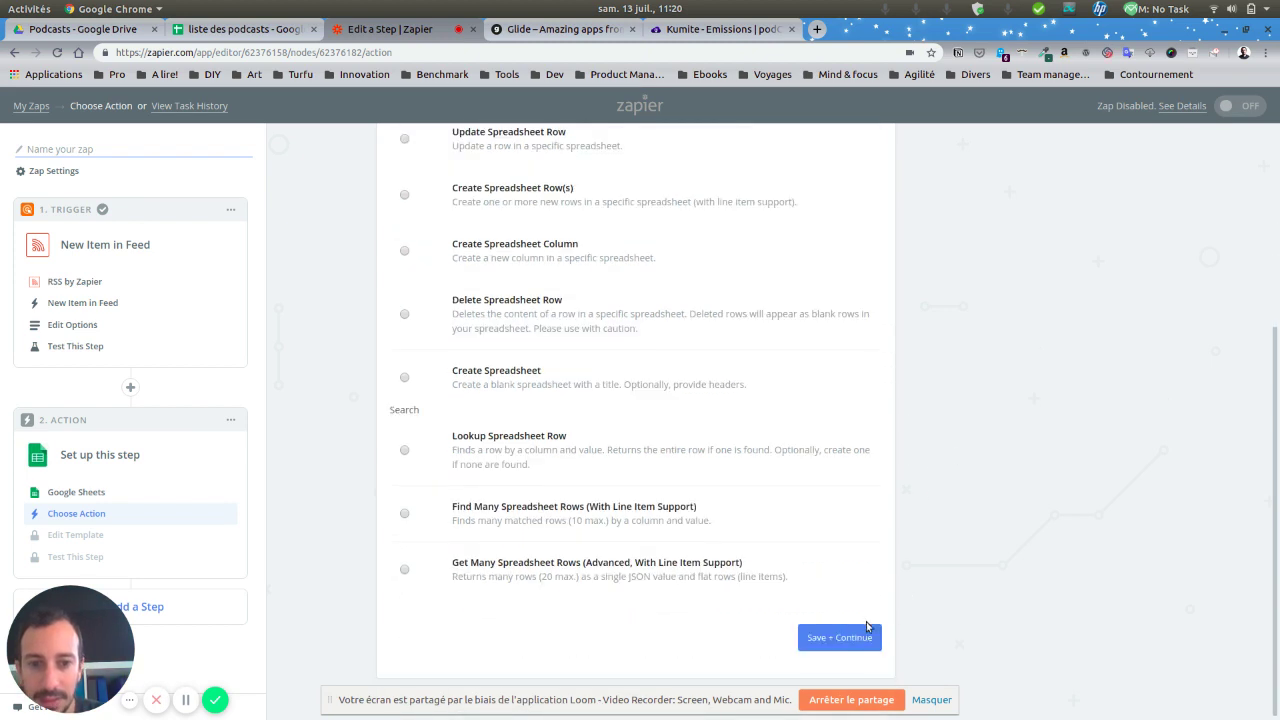
click(834, 636)
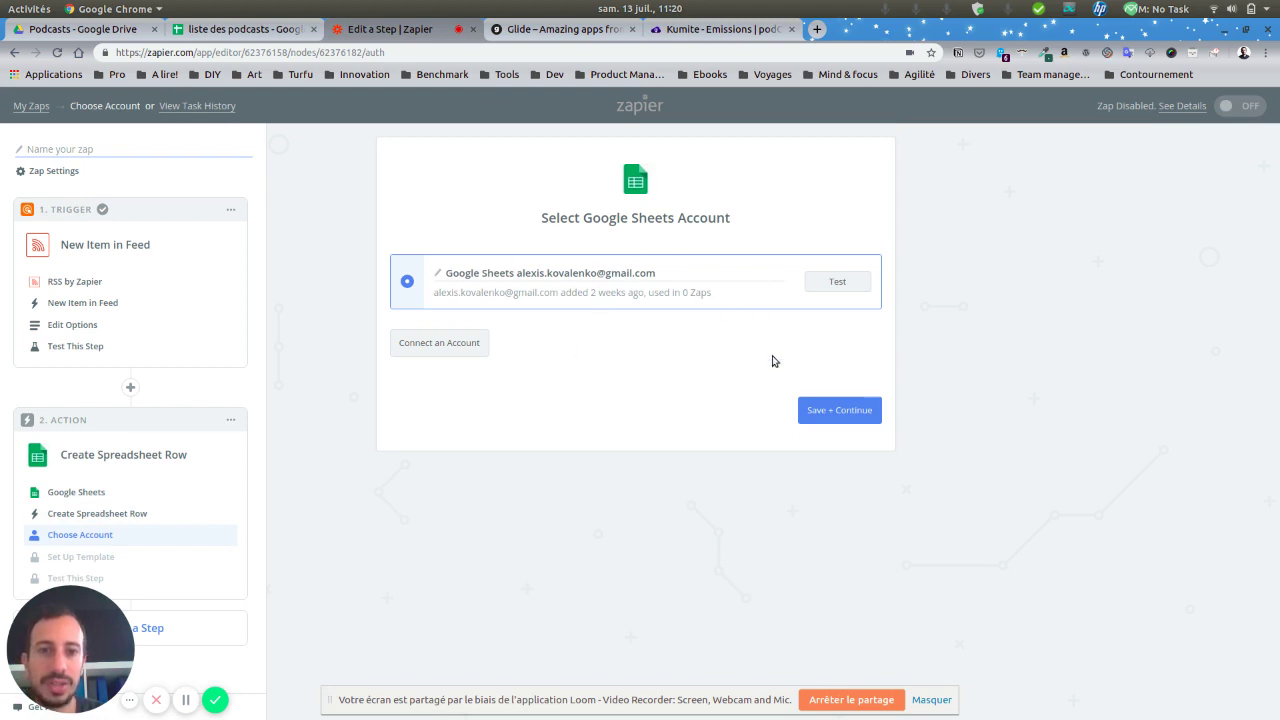
click(830, 283)
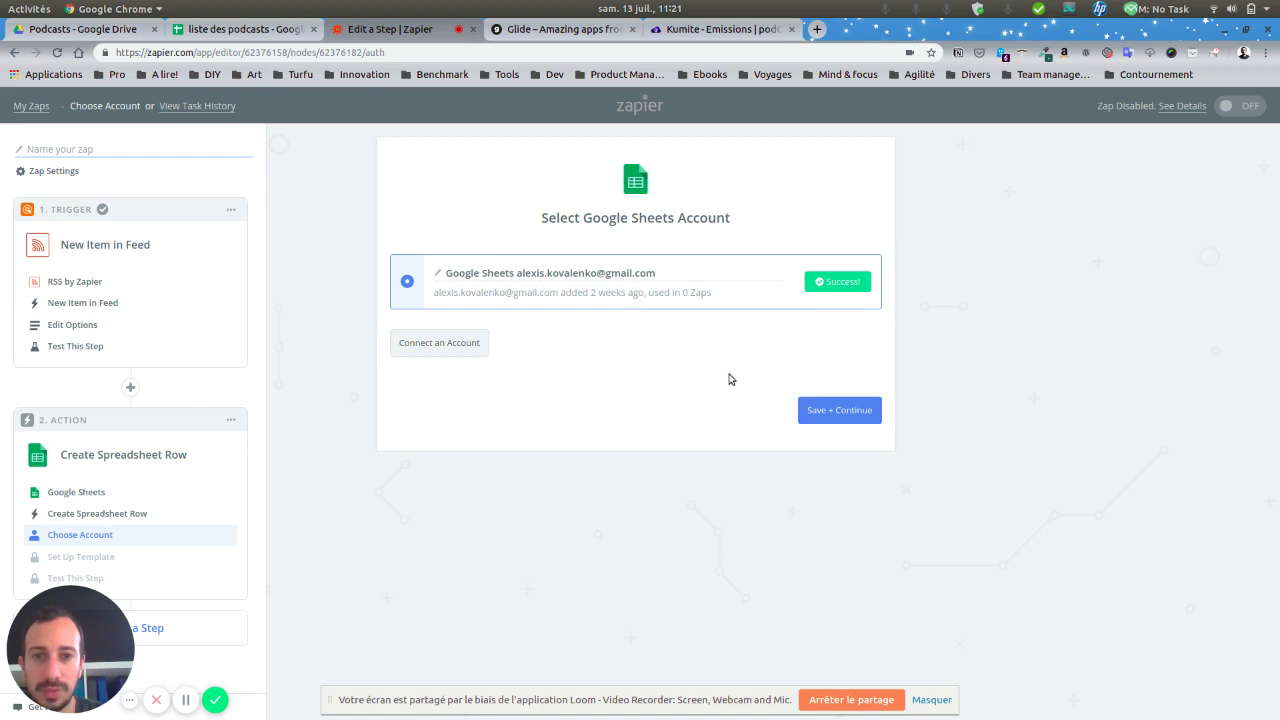
click(839, 411)
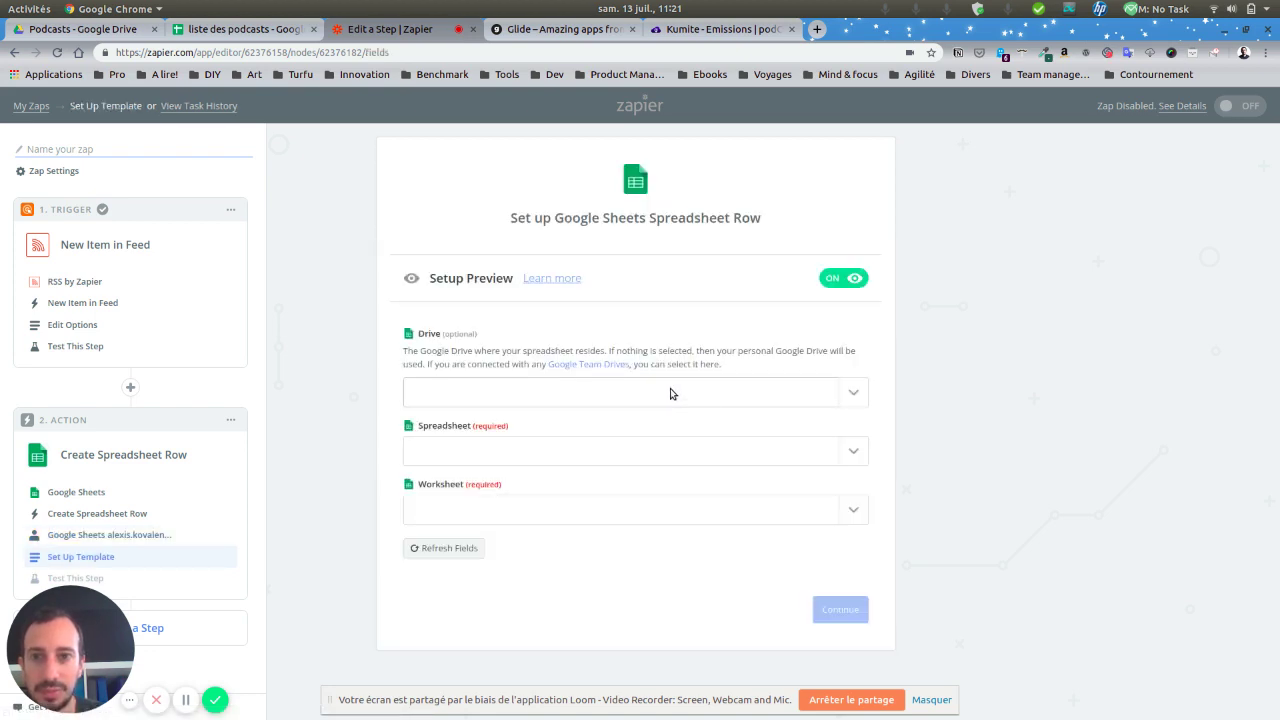
Step: Point the row template to My Google Drive, the spreadsheet "liste des podcasts" and the worksheet Feuille 1
click(651, 384)
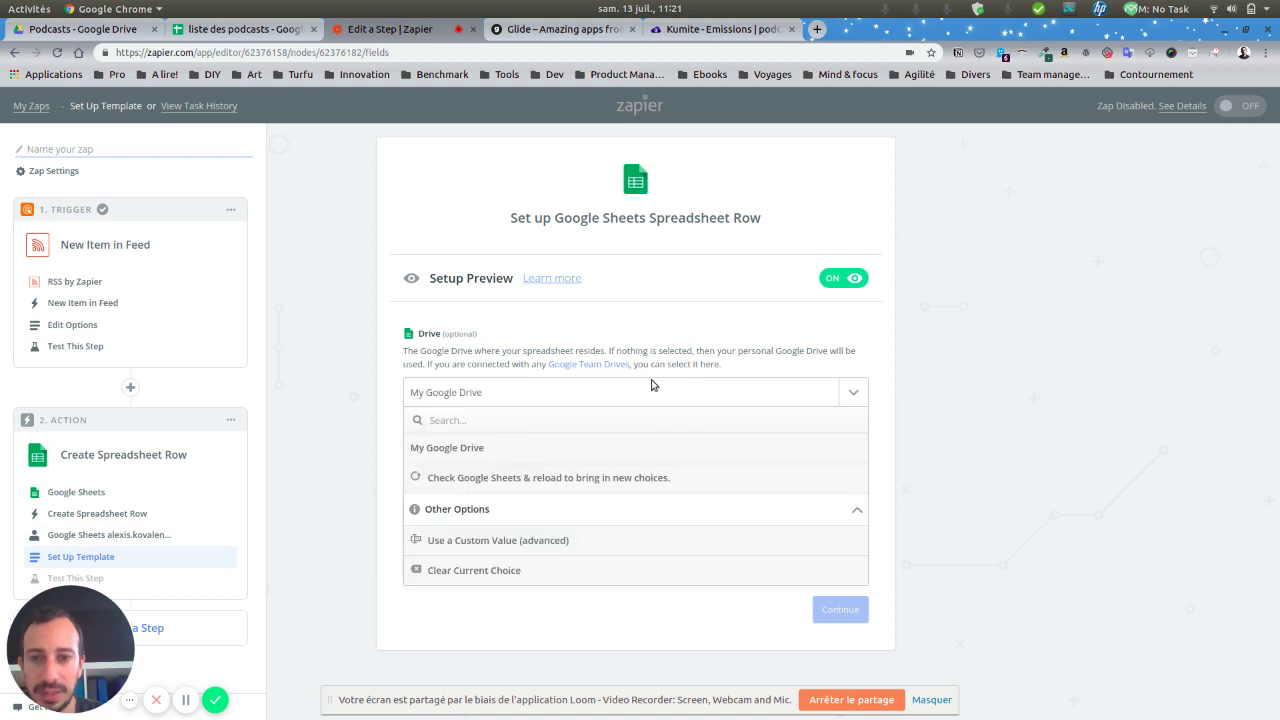
click(580, 447)
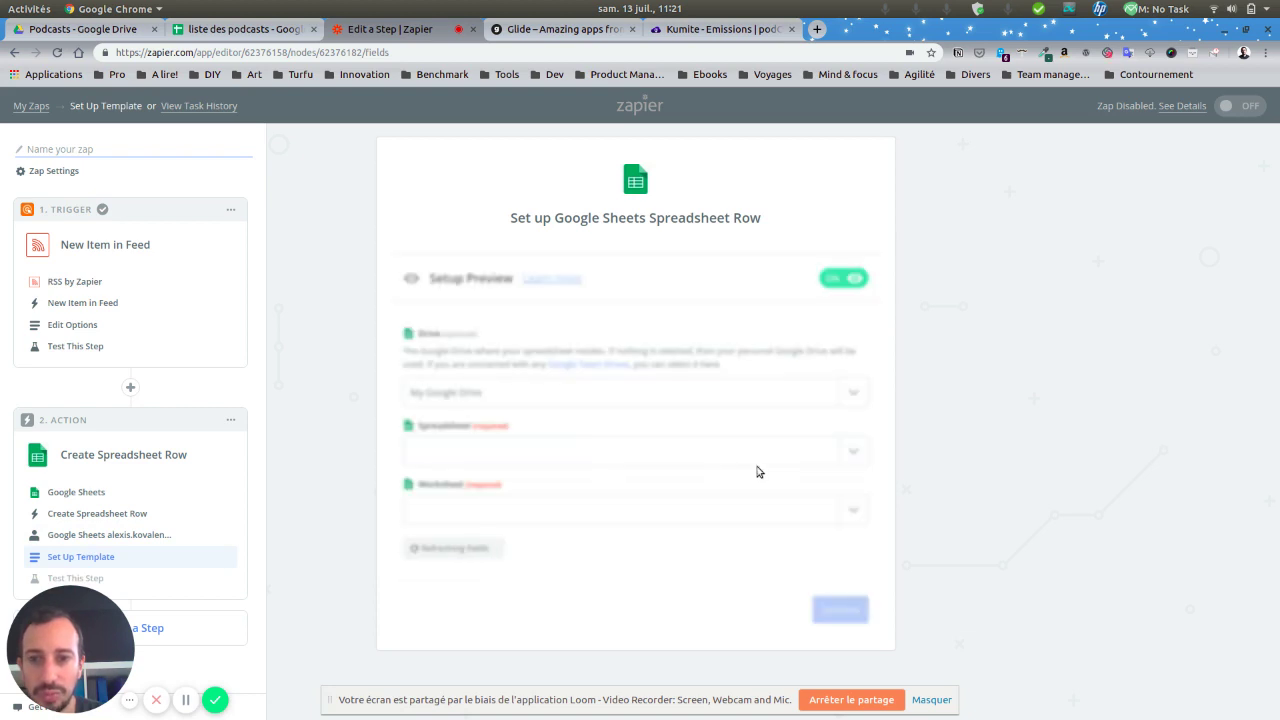
click(786, 456)
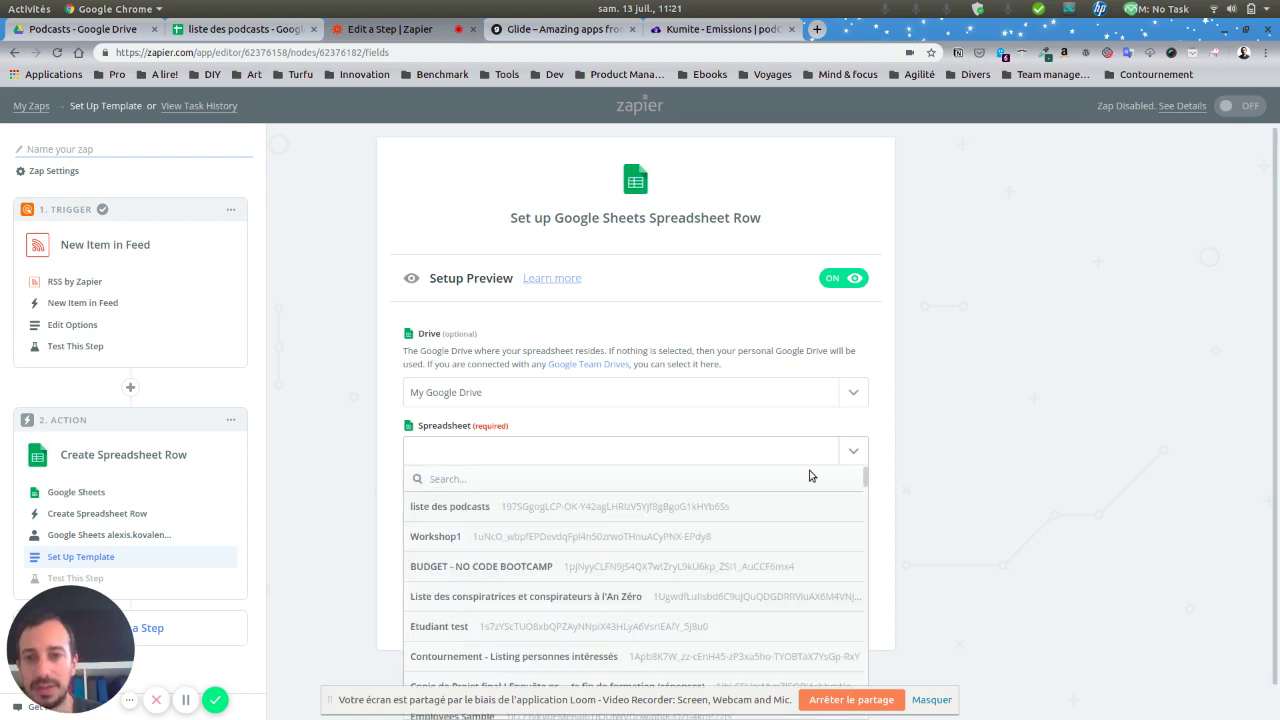
click(516, 511)
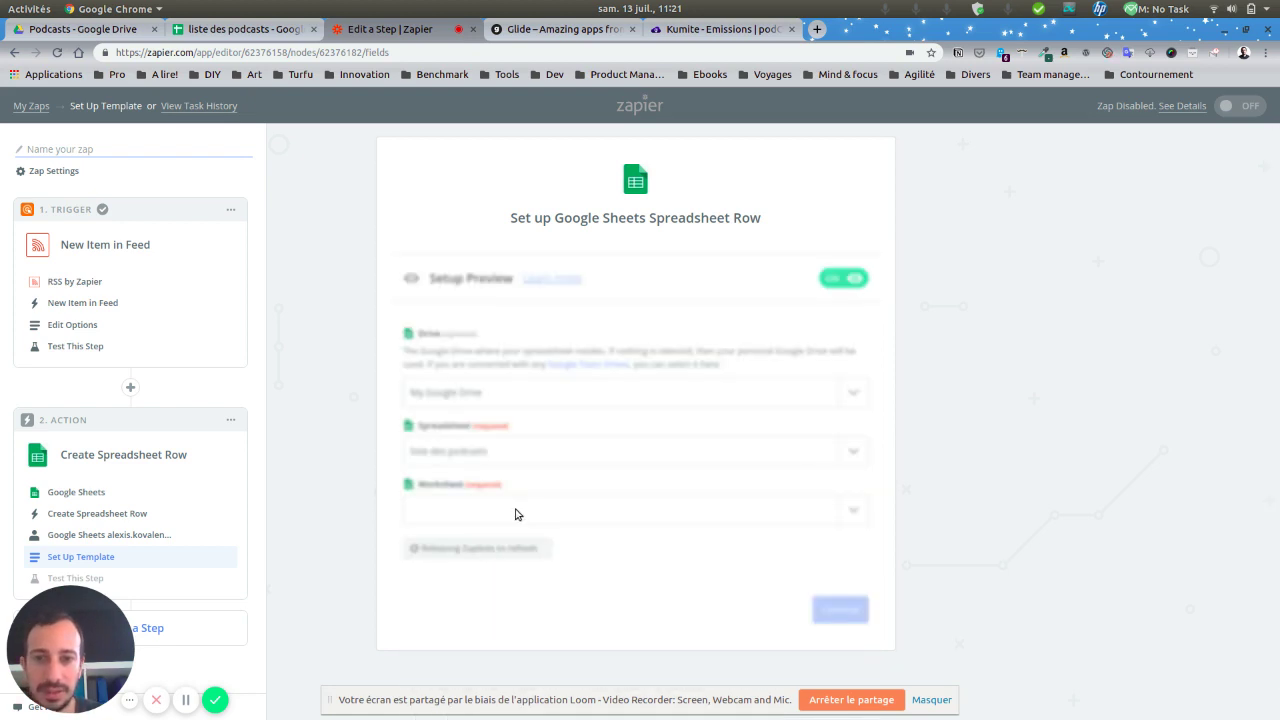
click(618, 508)
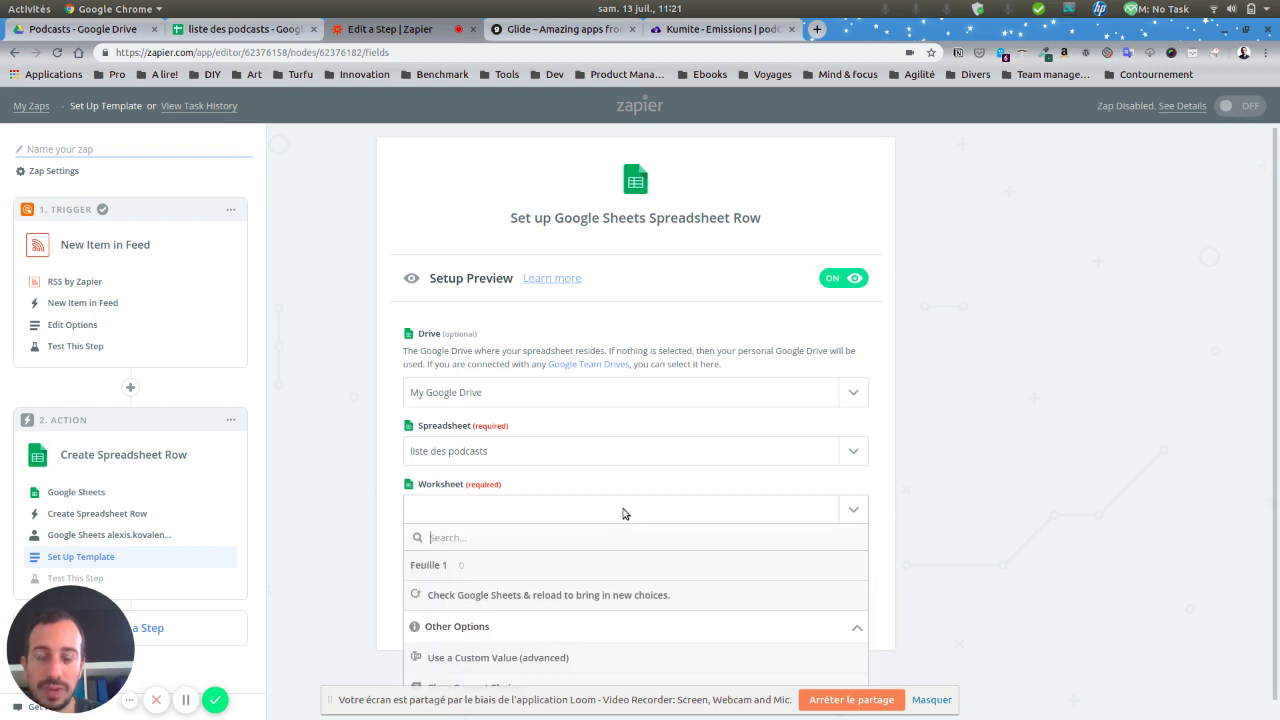
click(563, 566)
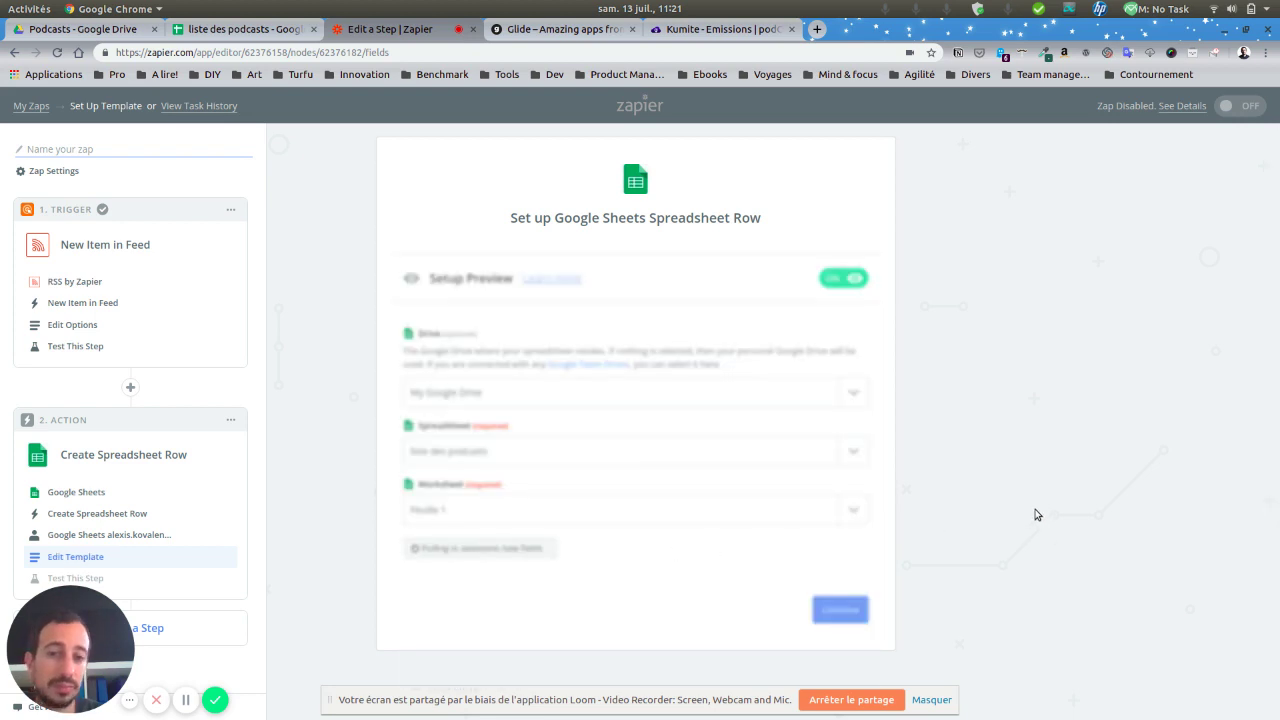
Step: Refresh the template's fields and consult Zapier's instructions on setting up the spreadsheet
scroll(983, 446, down, 2)
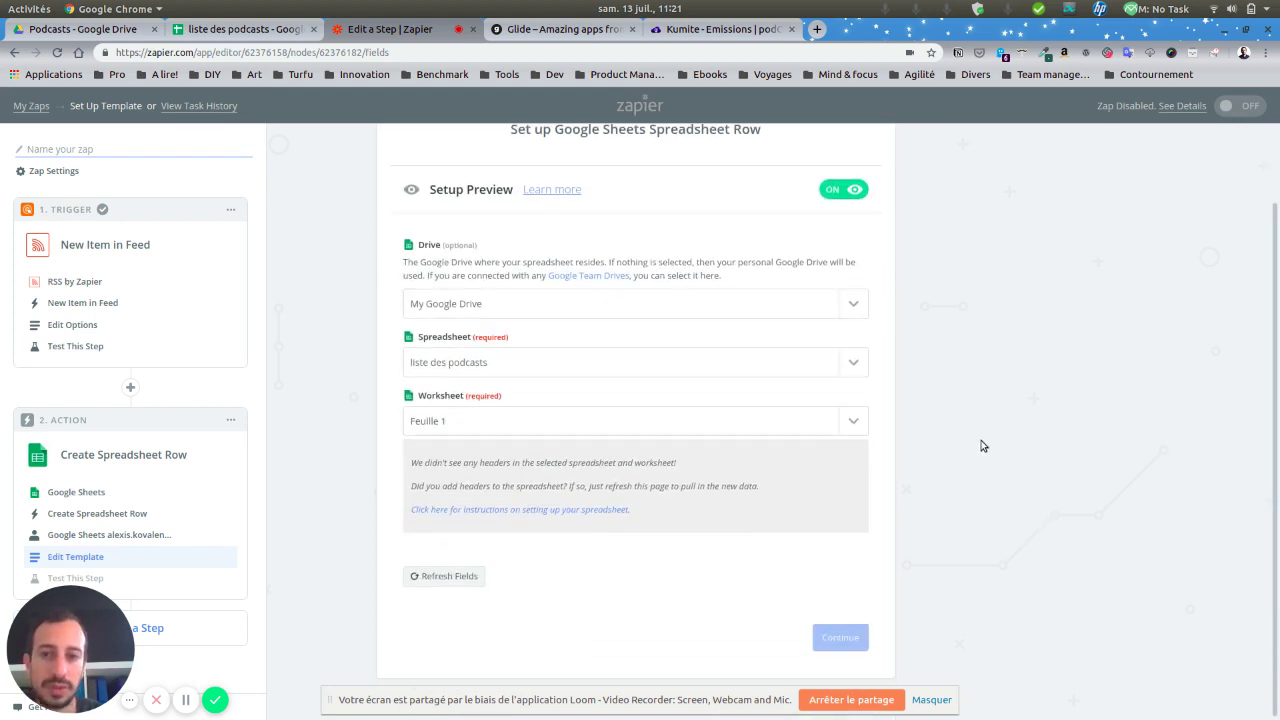
click(440, 577)
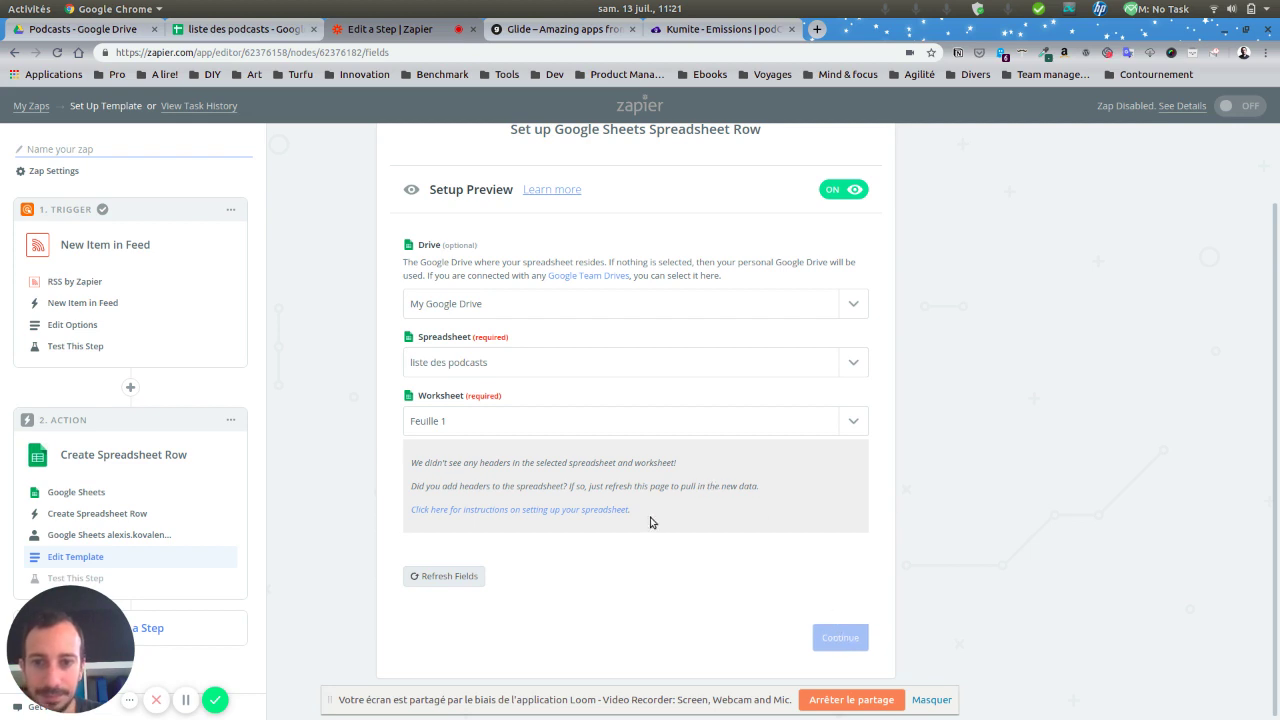
click(548, 511)
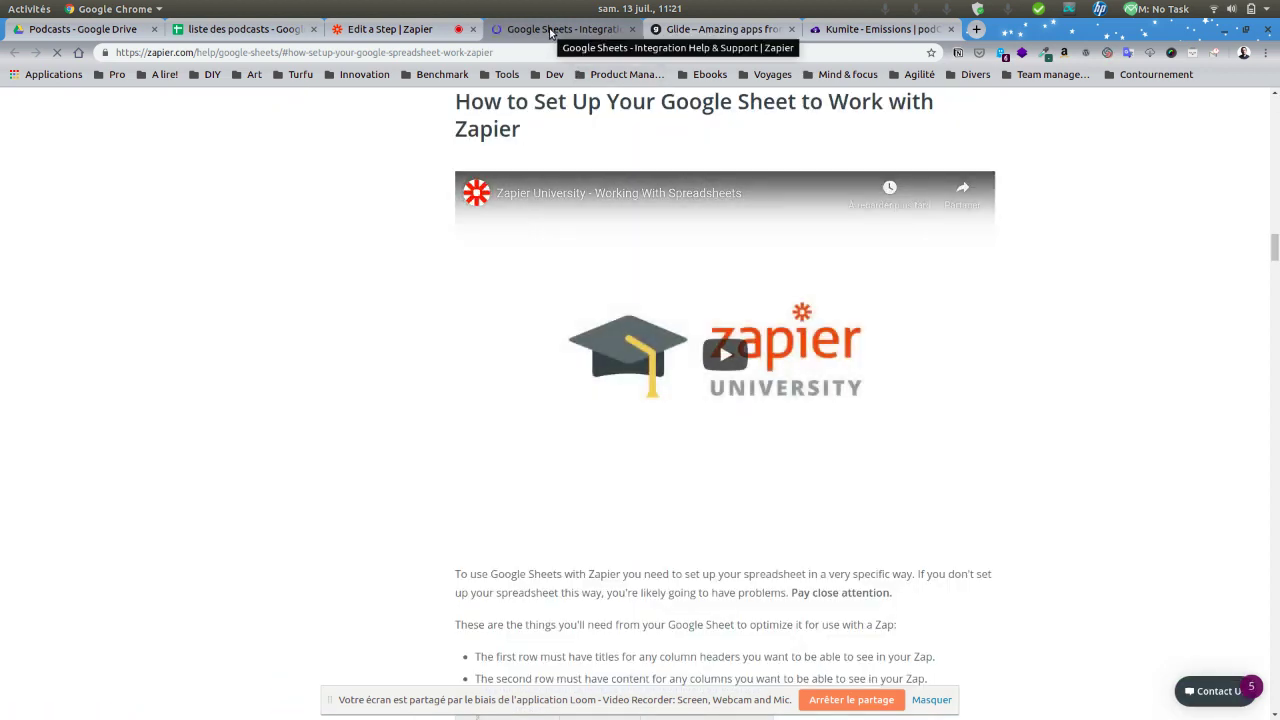
key(ctrl+w)
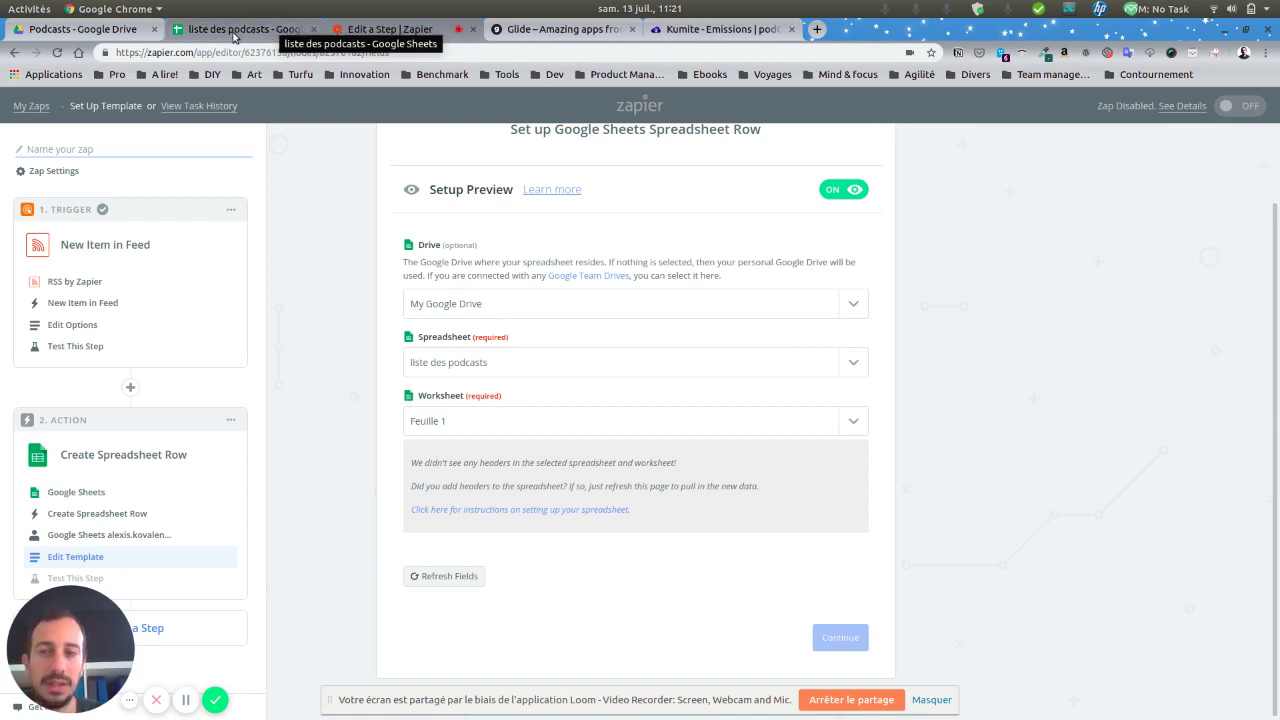
Step: In the "liste des podcasts" spreadsheet, enter the headers "titre de l'épisode", "date" and "lien mp3" in A1 to C1
click(233, 30)
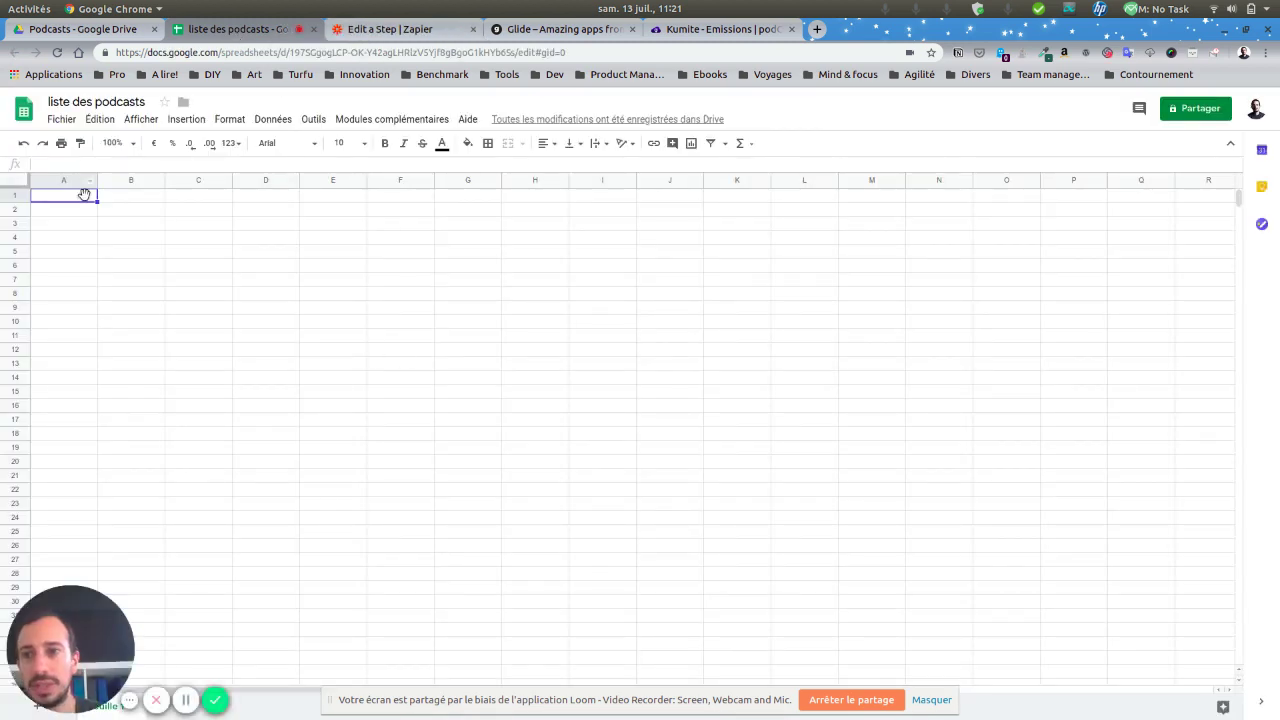
double_click(77, 201)
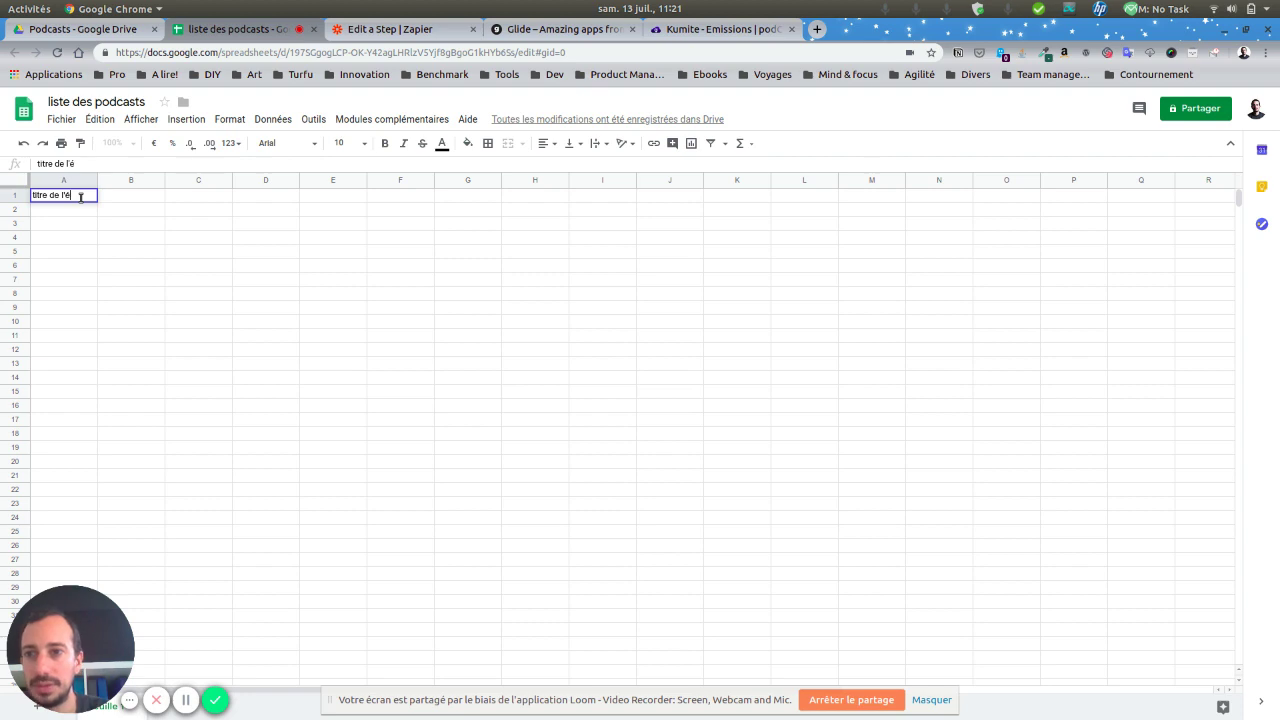
text(titre de l'épisode)
key(Tab)
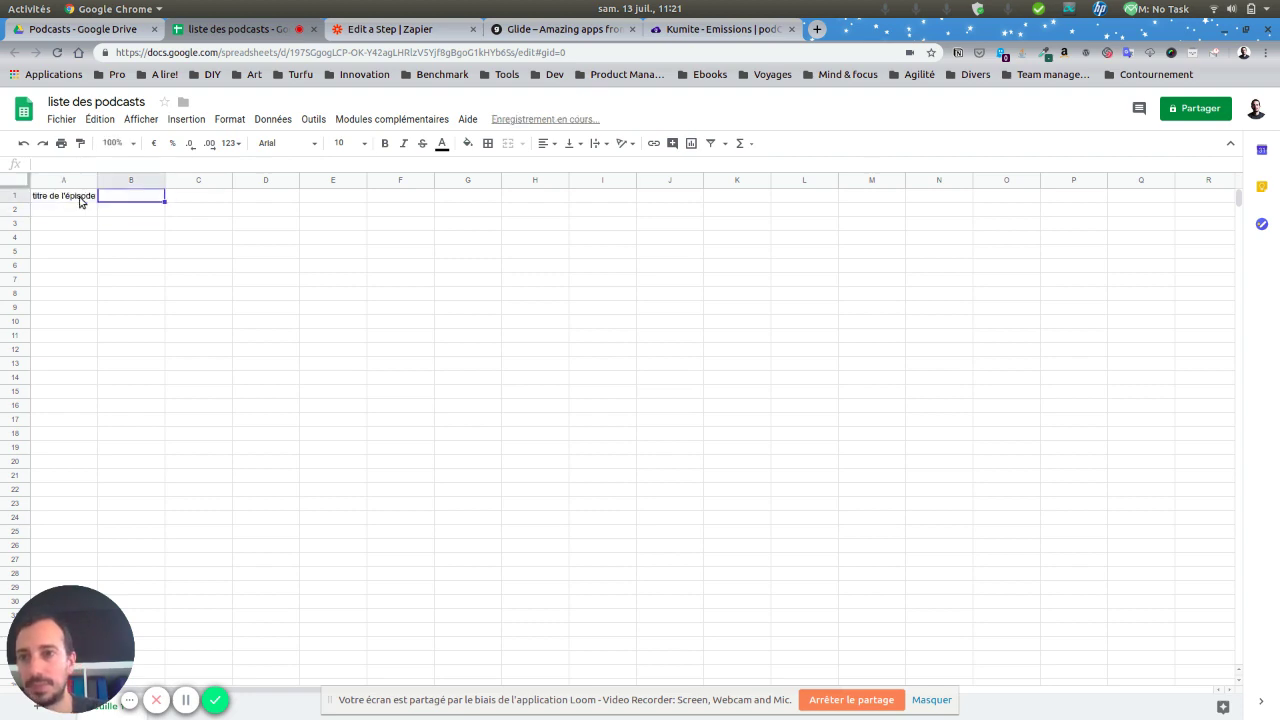
text(date)
key(Tab)
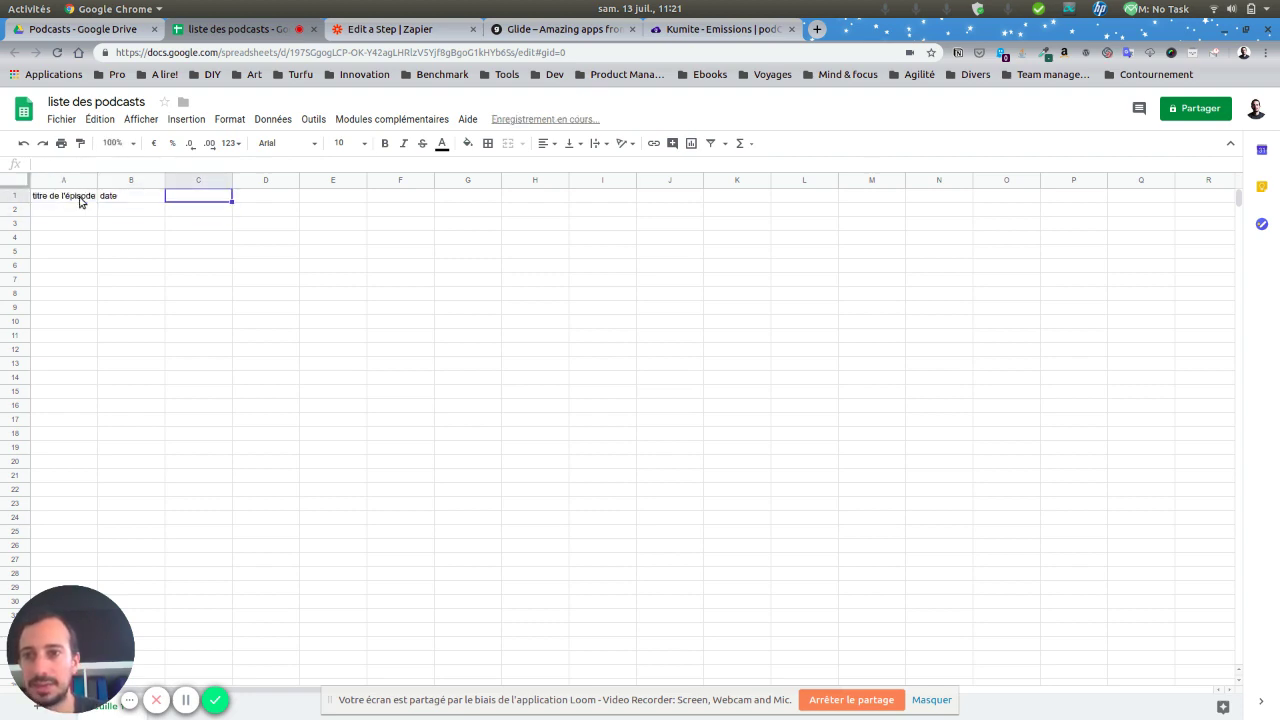
text(lien mp3)
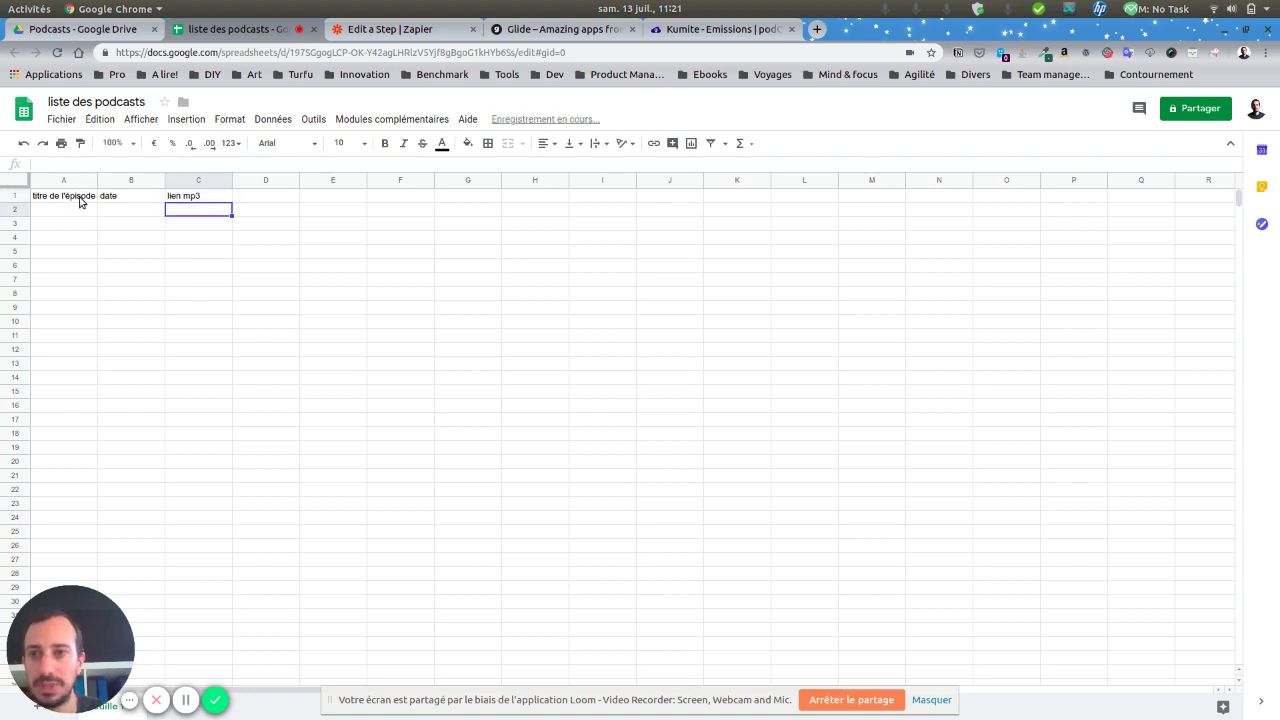
Step: Add the headers "image" in D1 and "description" in E1, and widen column A slightly
key(Tab)
text(im)
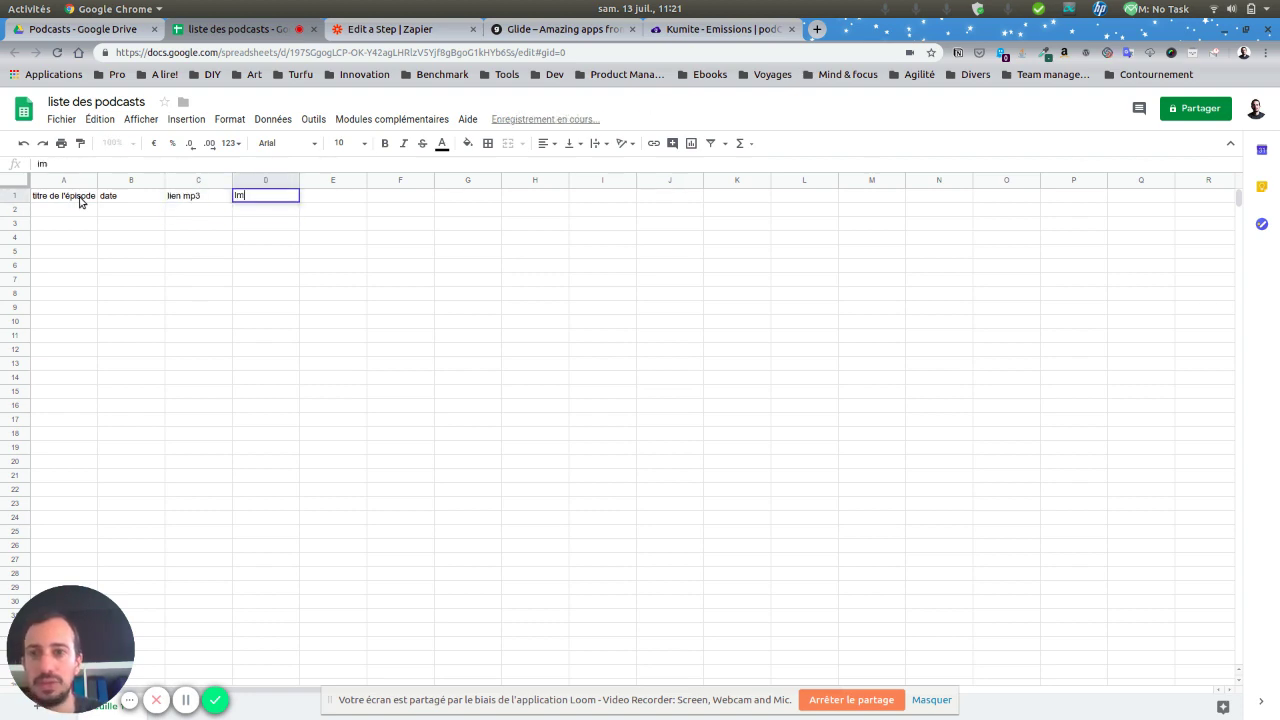
text(age)
key(Return)
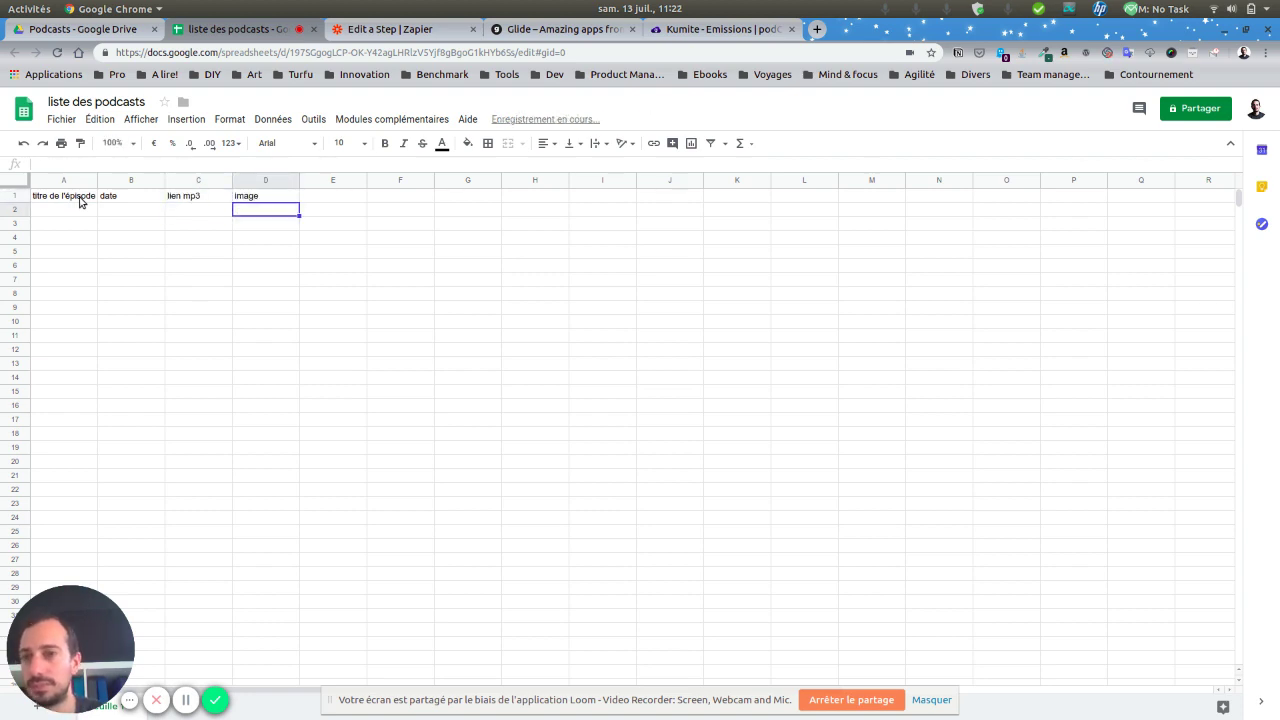
key(Right)
key(Up)
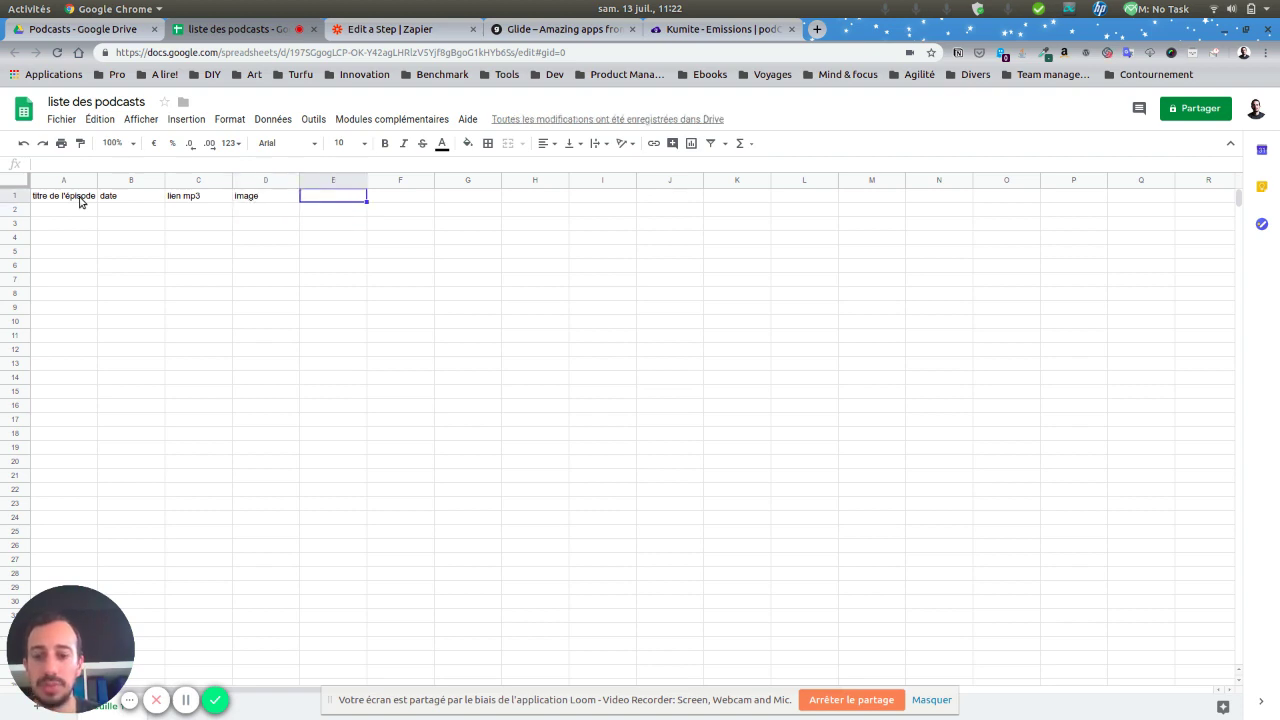
text(description)
key(Return)
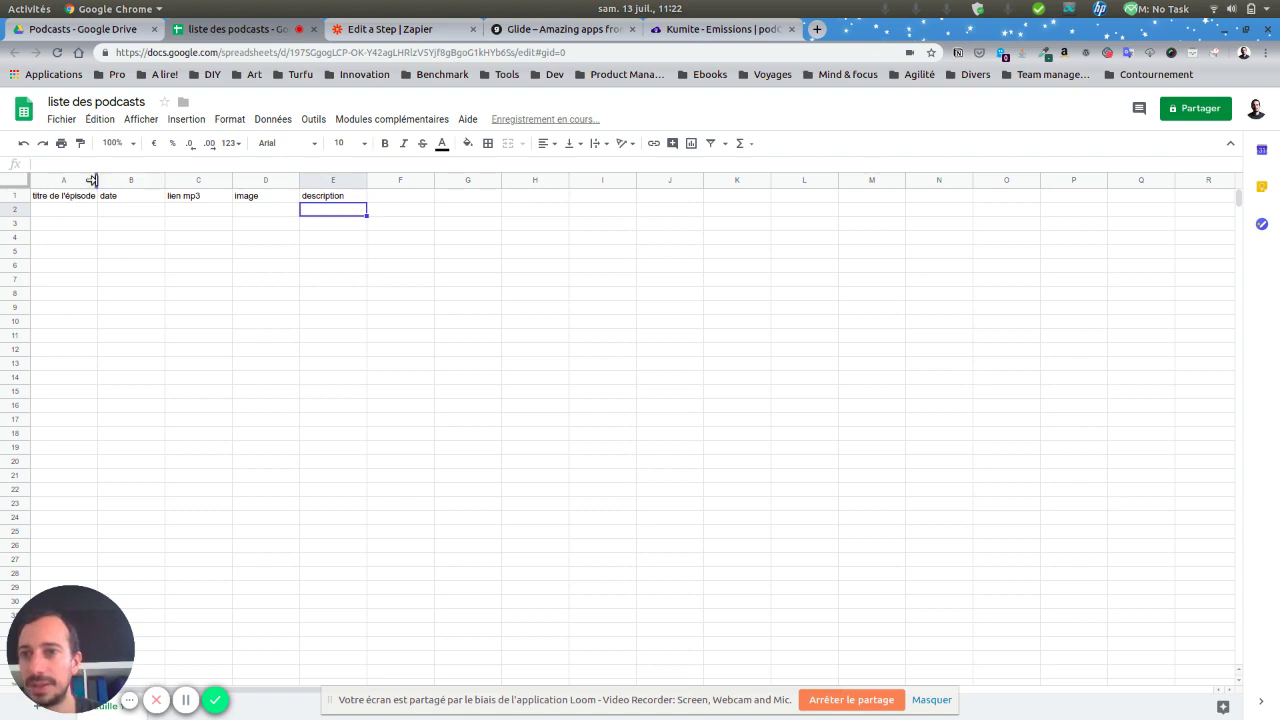
drag(97, 180, 116, 180)
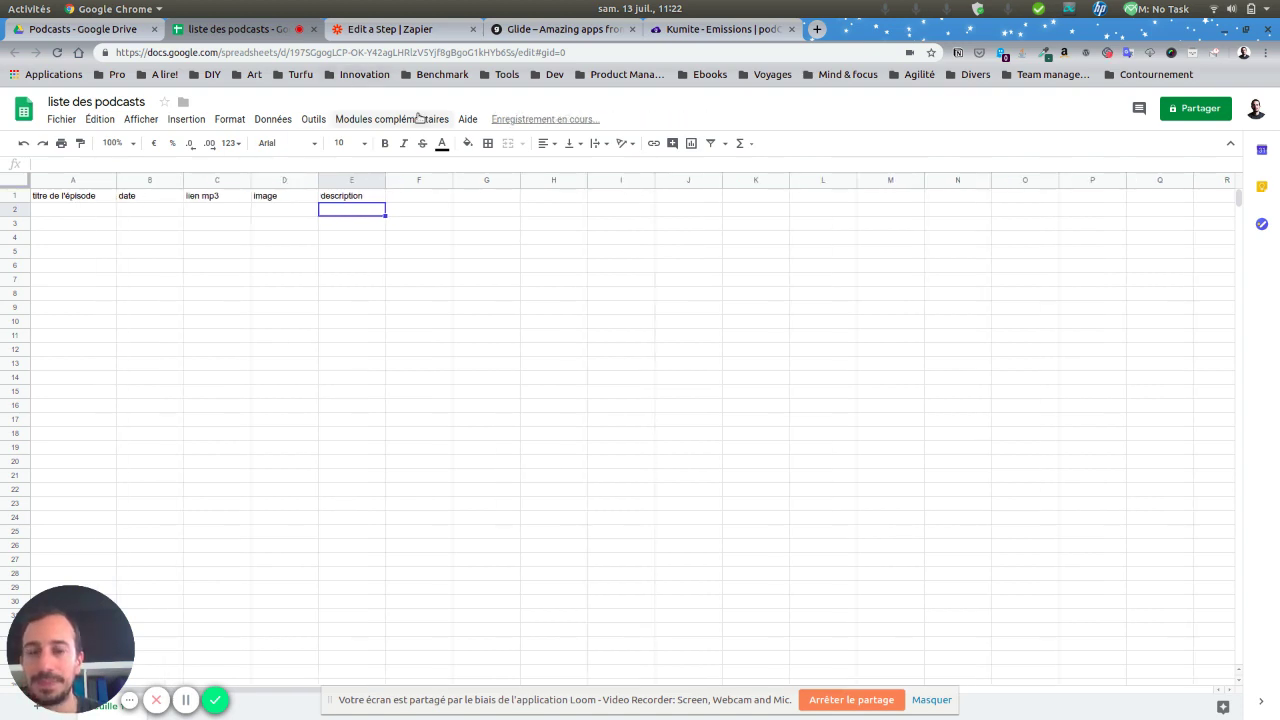
Step: Return to the Zap in Zapier and refresh the template's fields to load the new column headers
click(405, 35)
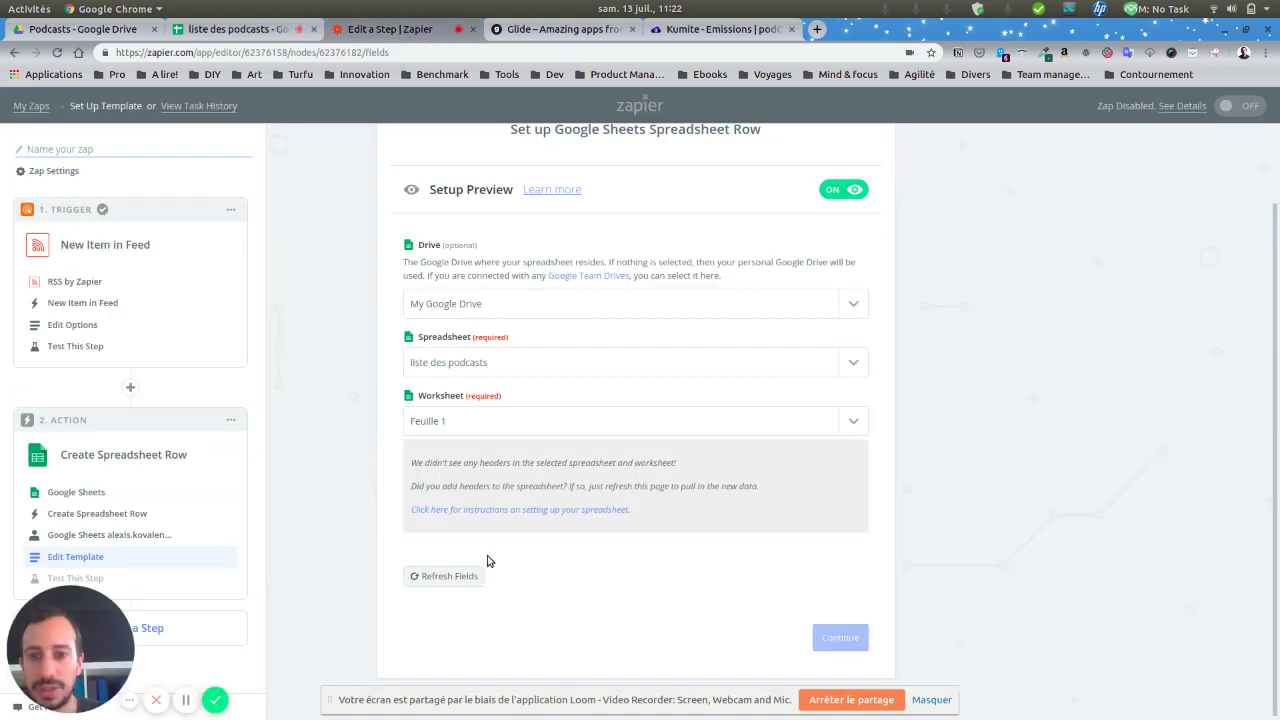
click(466, 576)
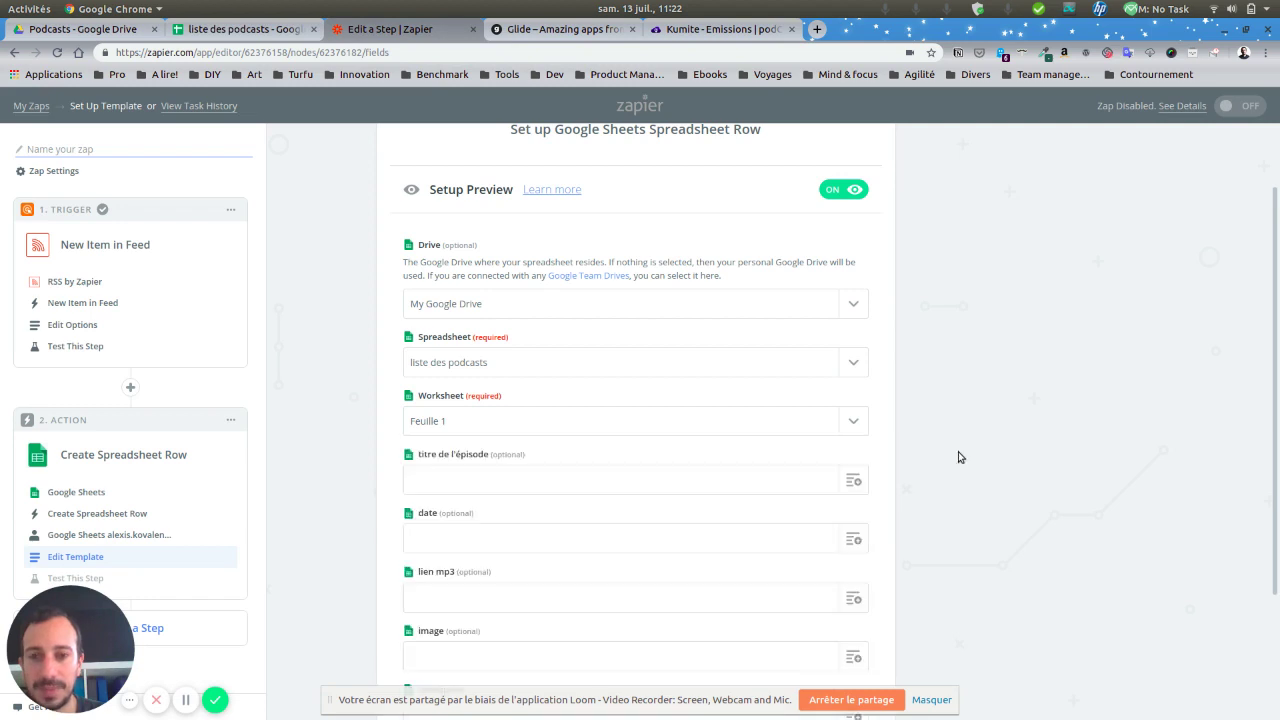
scroll(966, 432, down, 3)
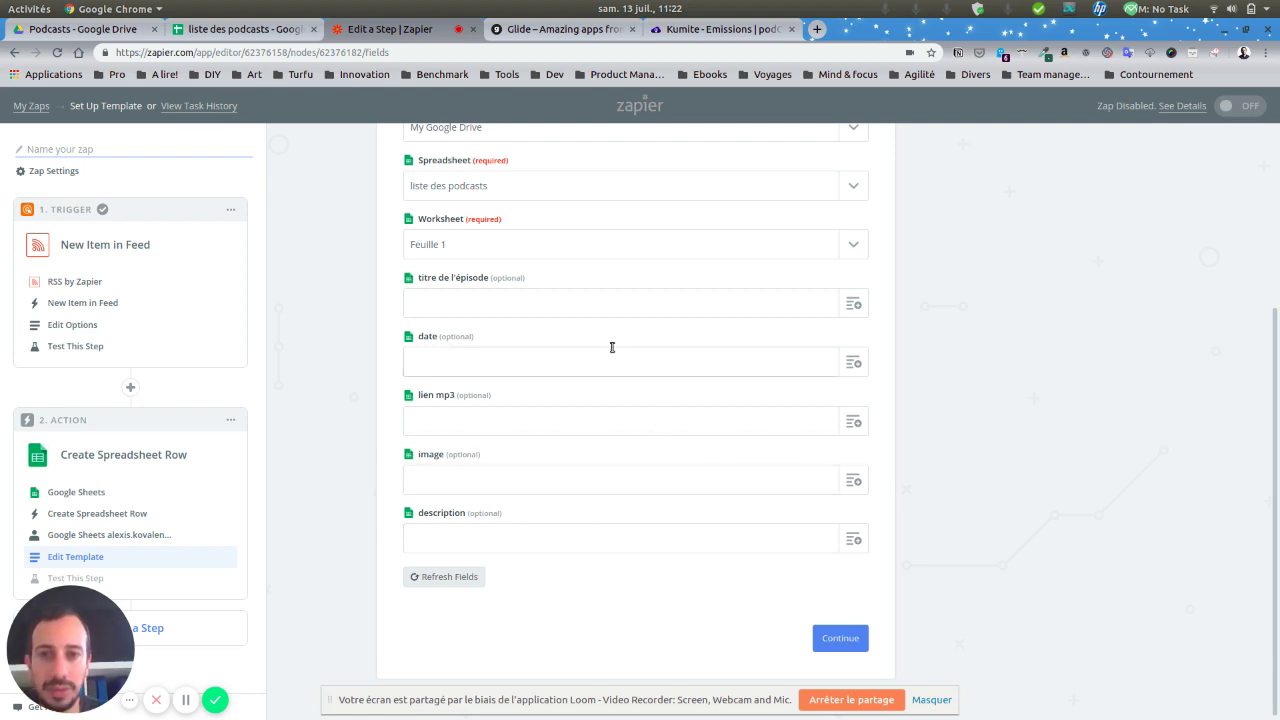
Step: Map the feed's Title to "titre de l'épisode" and its Pub Date to "date"
click(853, 304)
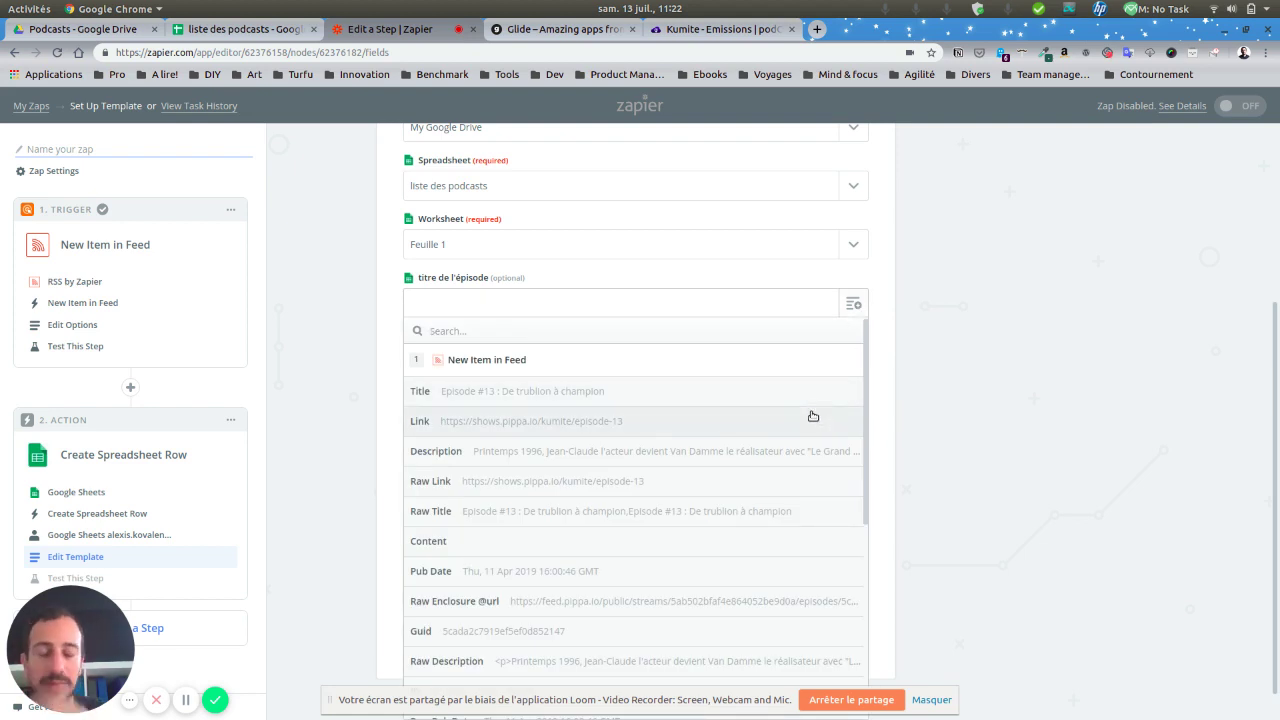
click(530, 396)
click(853, 364)
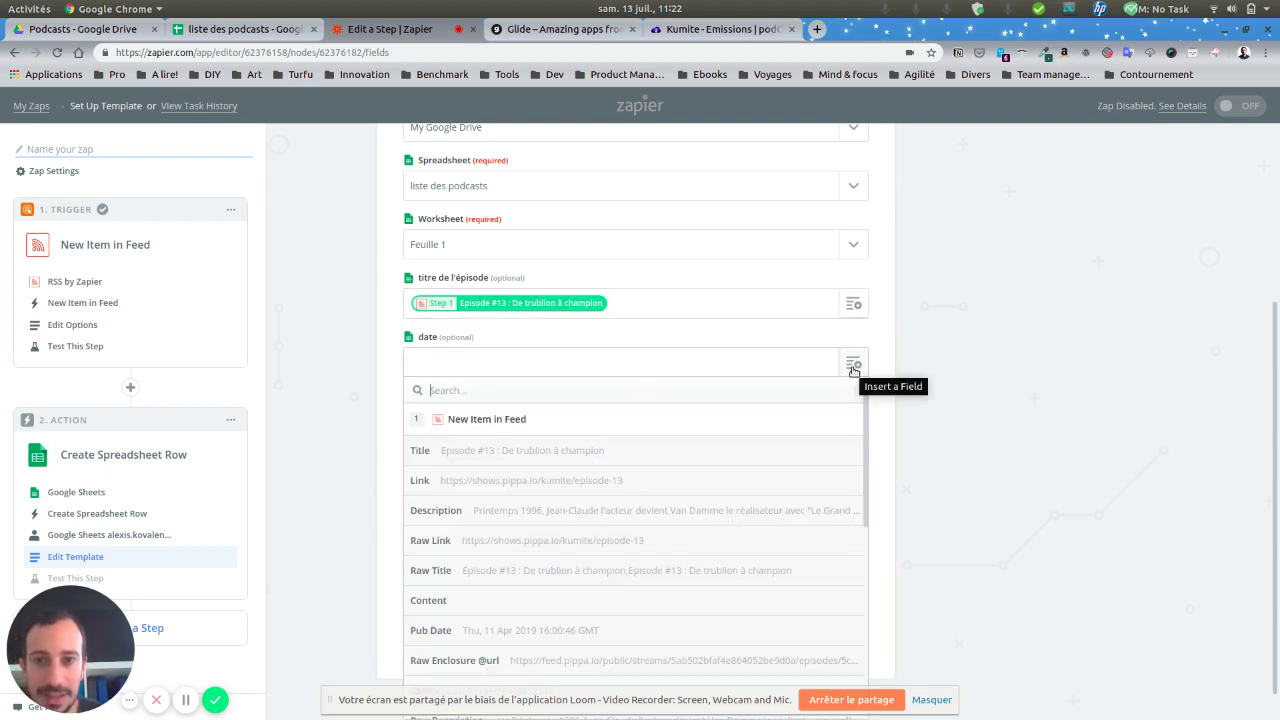
scroll(766, 437, down, 2)
scroll(766, 437, down, 1)
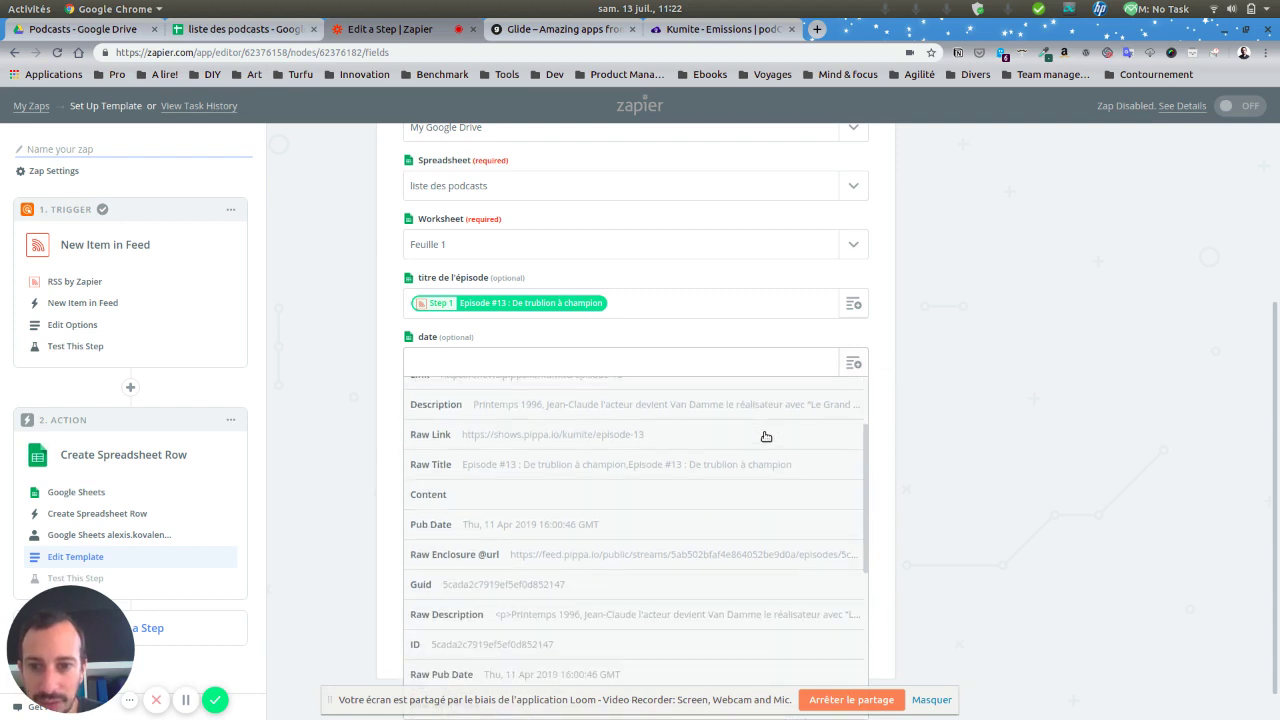
click(601, 527)
click(853, 422)
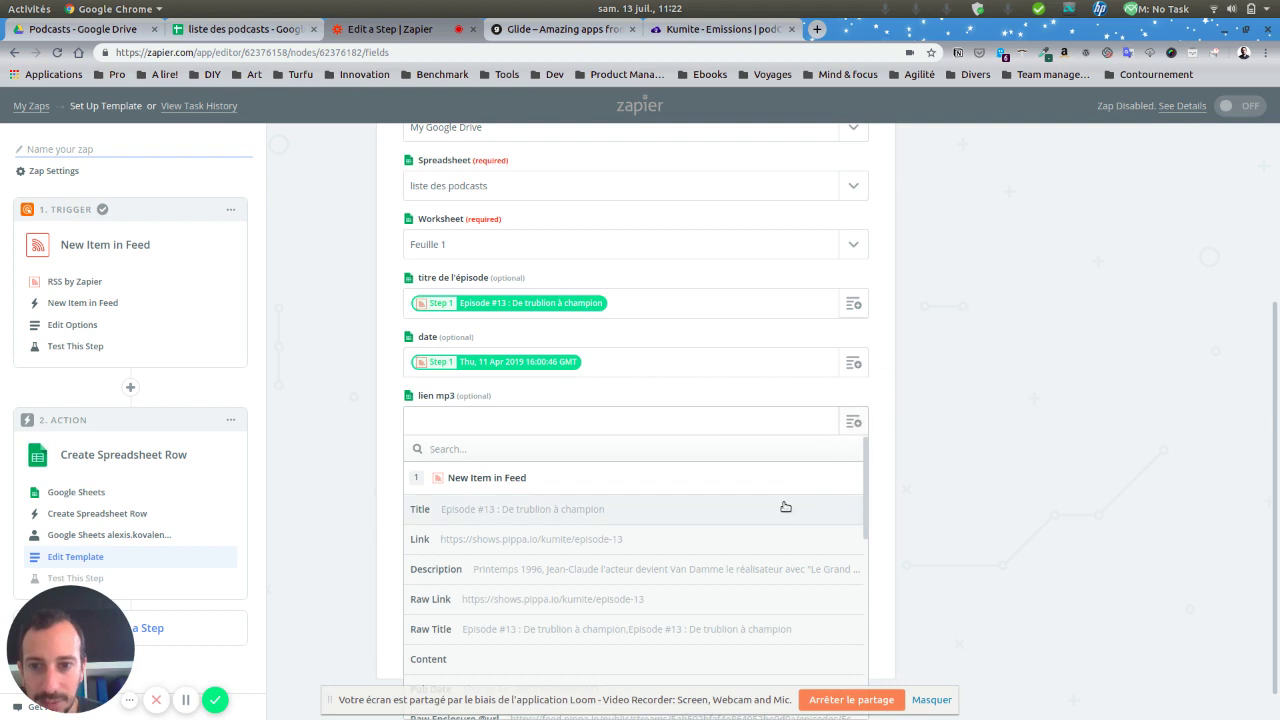
scroll(806, 515, down, 3)
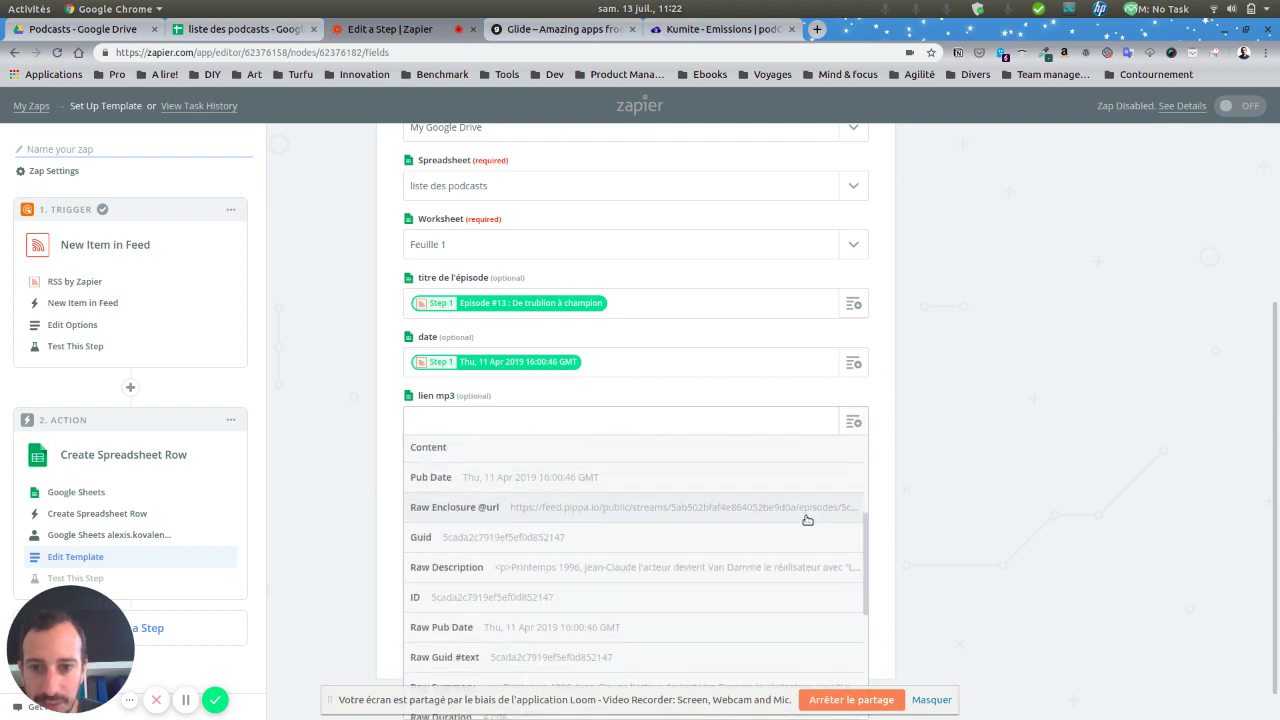
scroll(670, 513, down, 3)
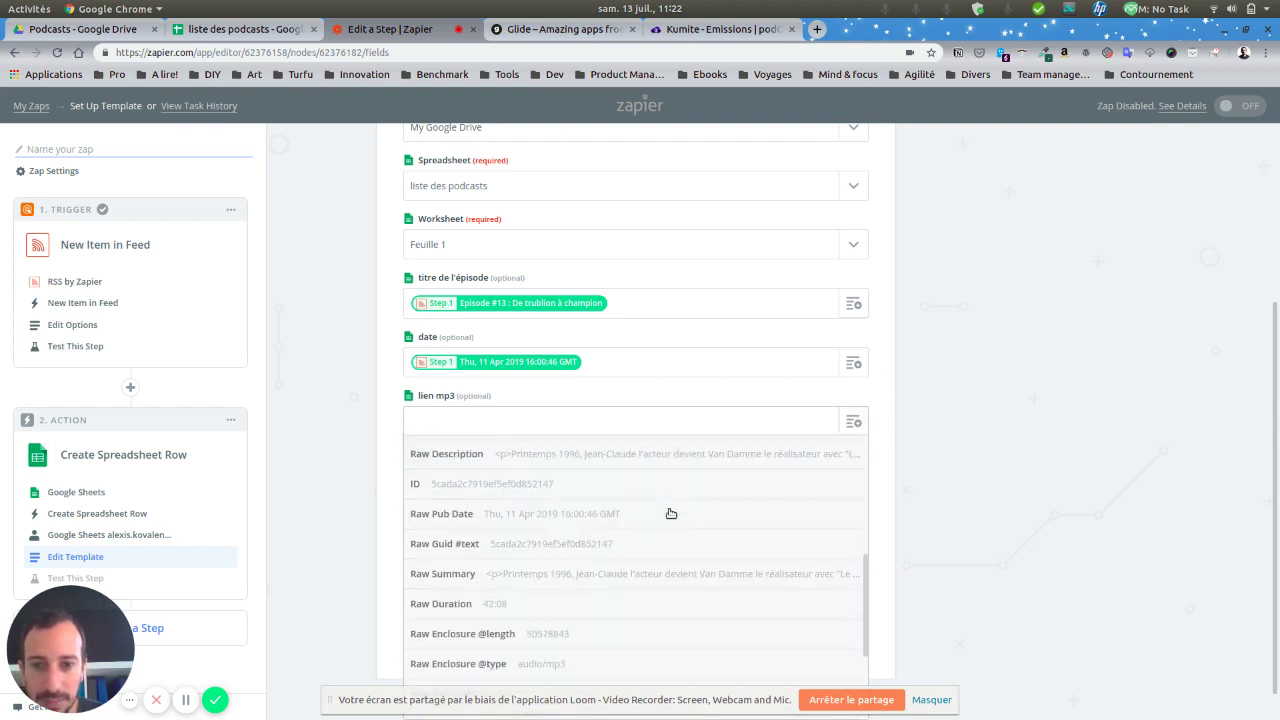
scroll(688, 530, up, 2)
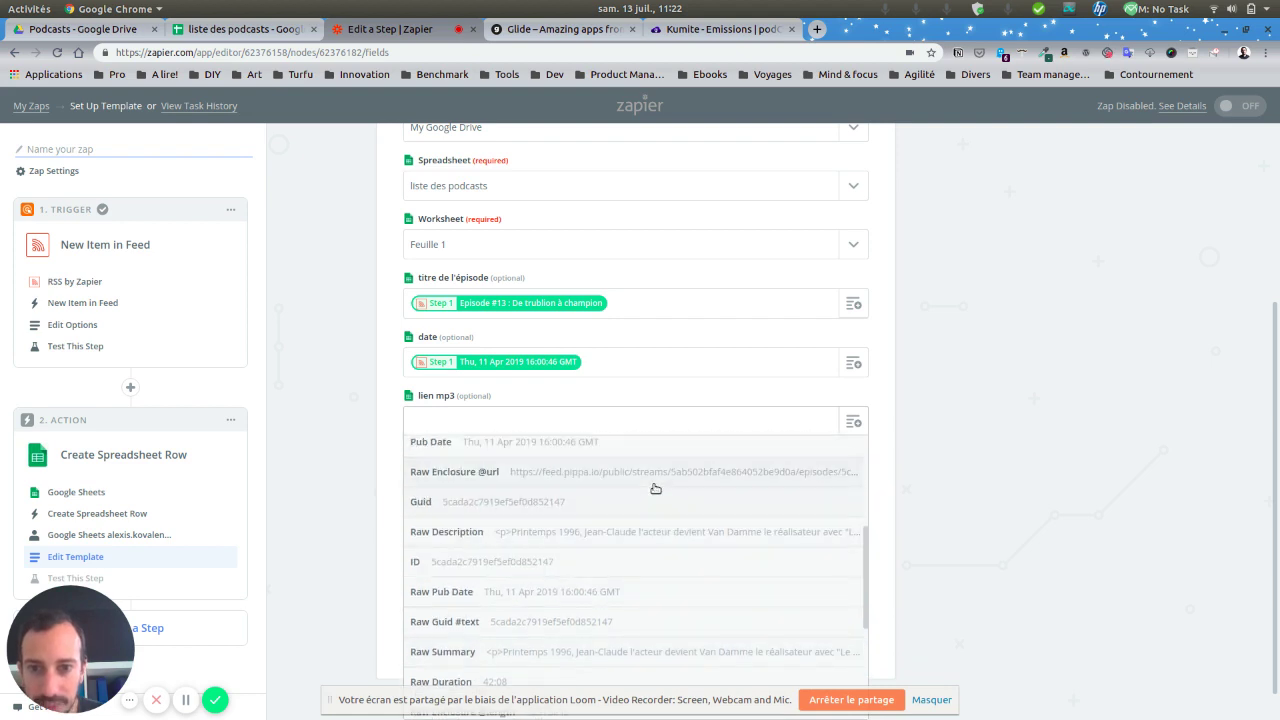
click(655, 478)
click(853, 481)
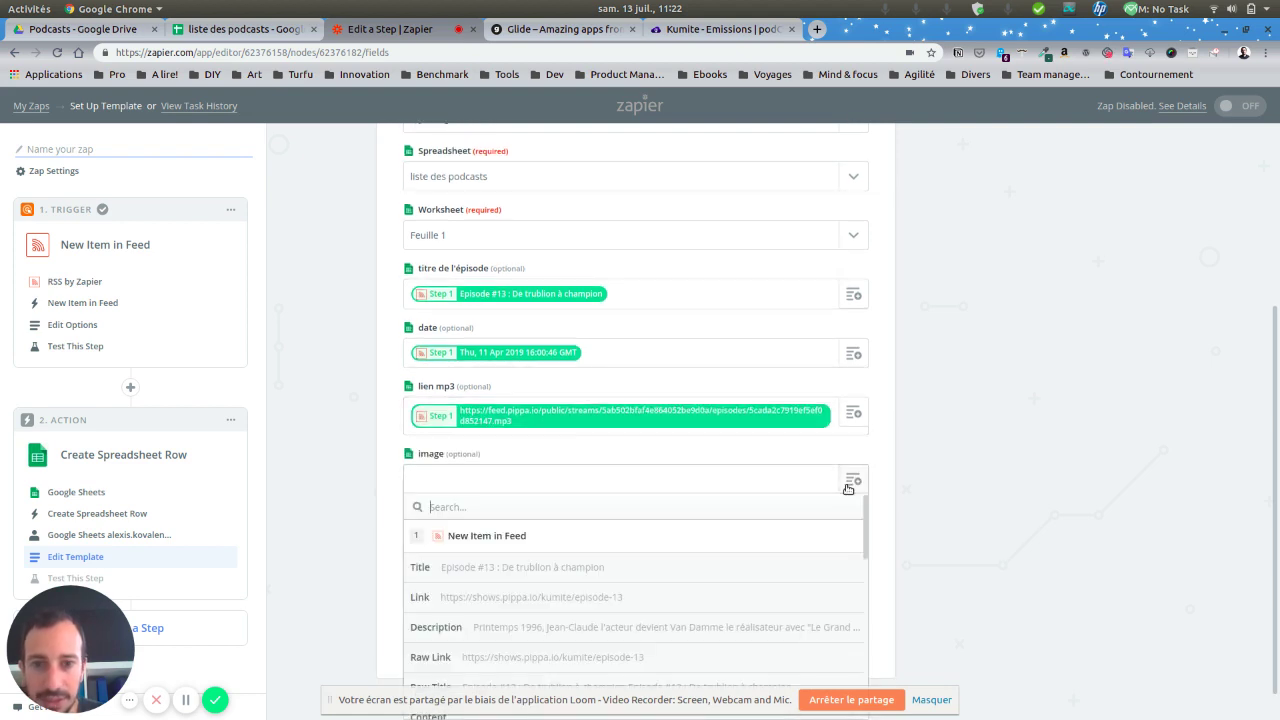
scroll(758, 525, down, 3)
scroll(753, 540, down, 5)
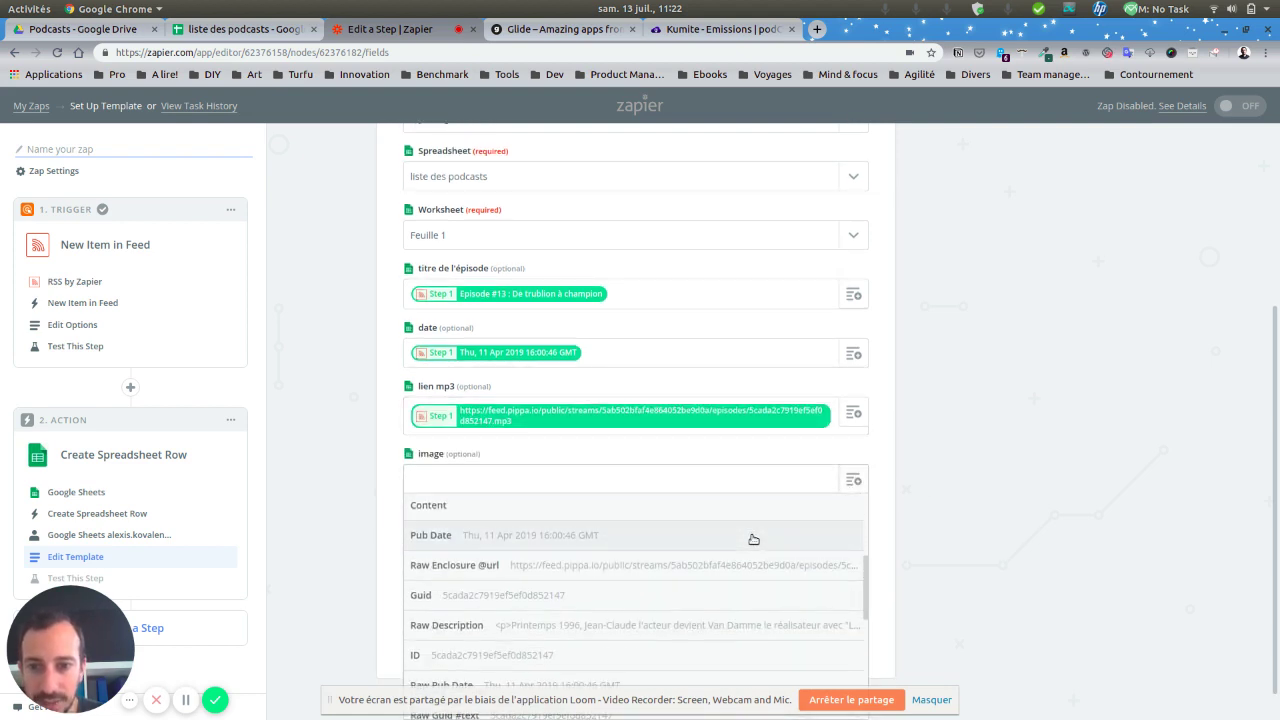
scroll(751, 591, down, 3)
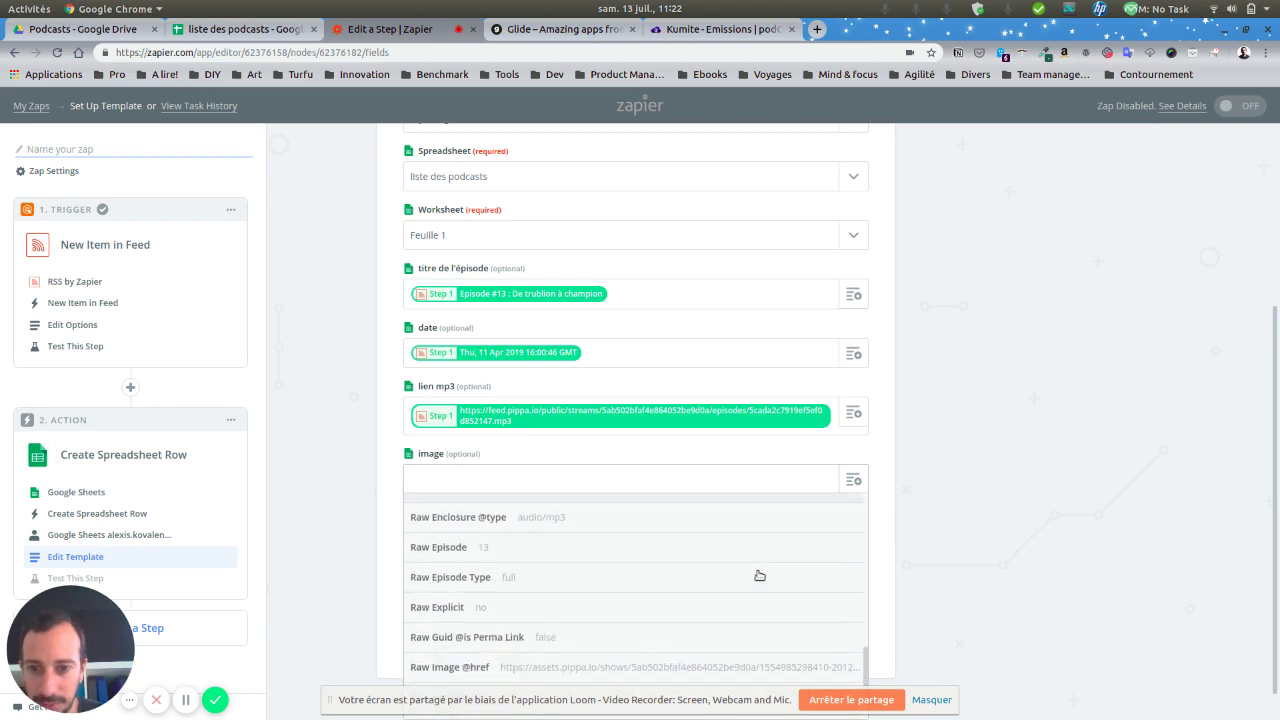
click(678, 650)
Step: Map the feed's Description to the "description" column
click(852, 547)
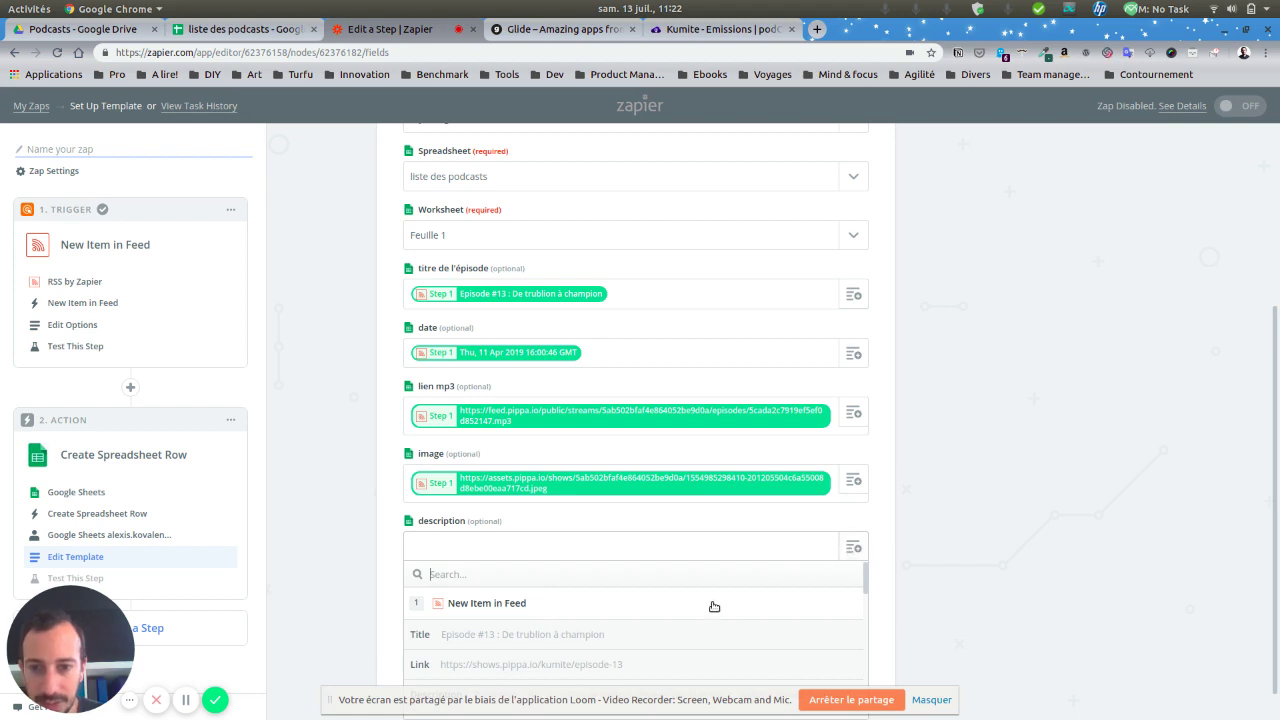
scroll(714, 606, down, 3)
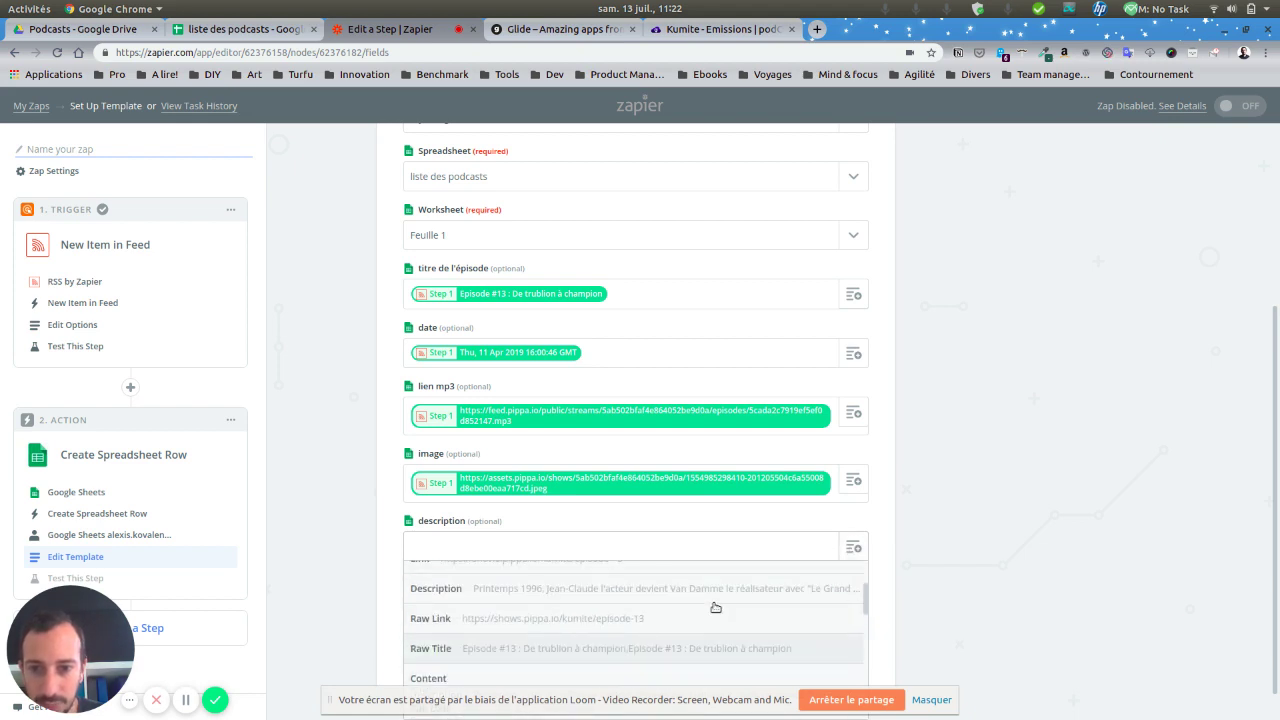
click(550, 592)
scroll(1023, 507, down, 2)
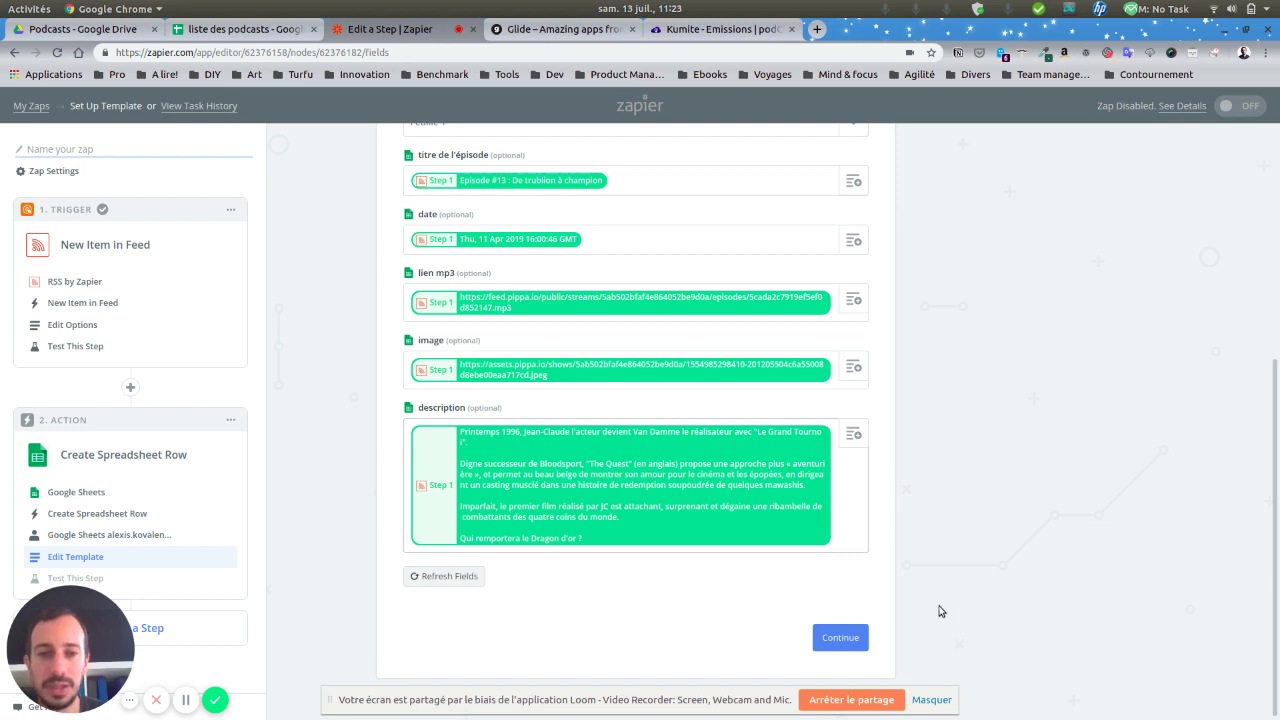
Step: Save the row template and send a test row to Google Sheets
click(838, 636)
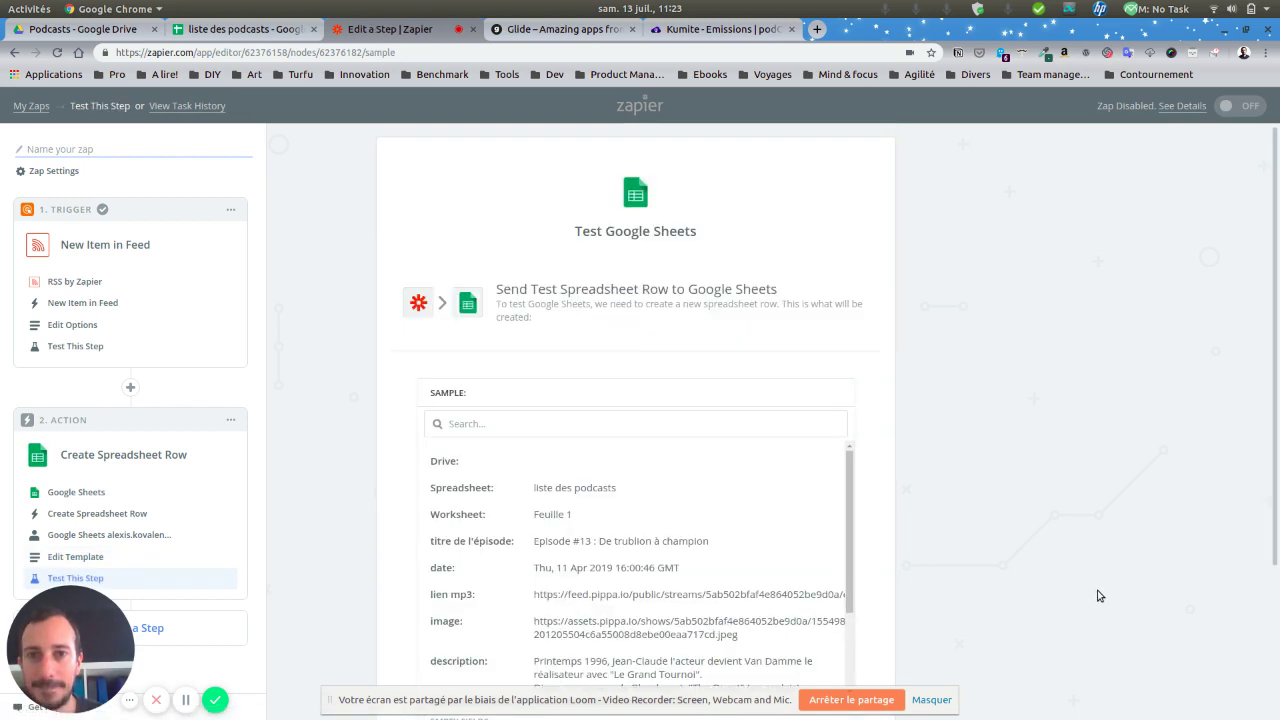
scroll(1020, 385, down, 4)
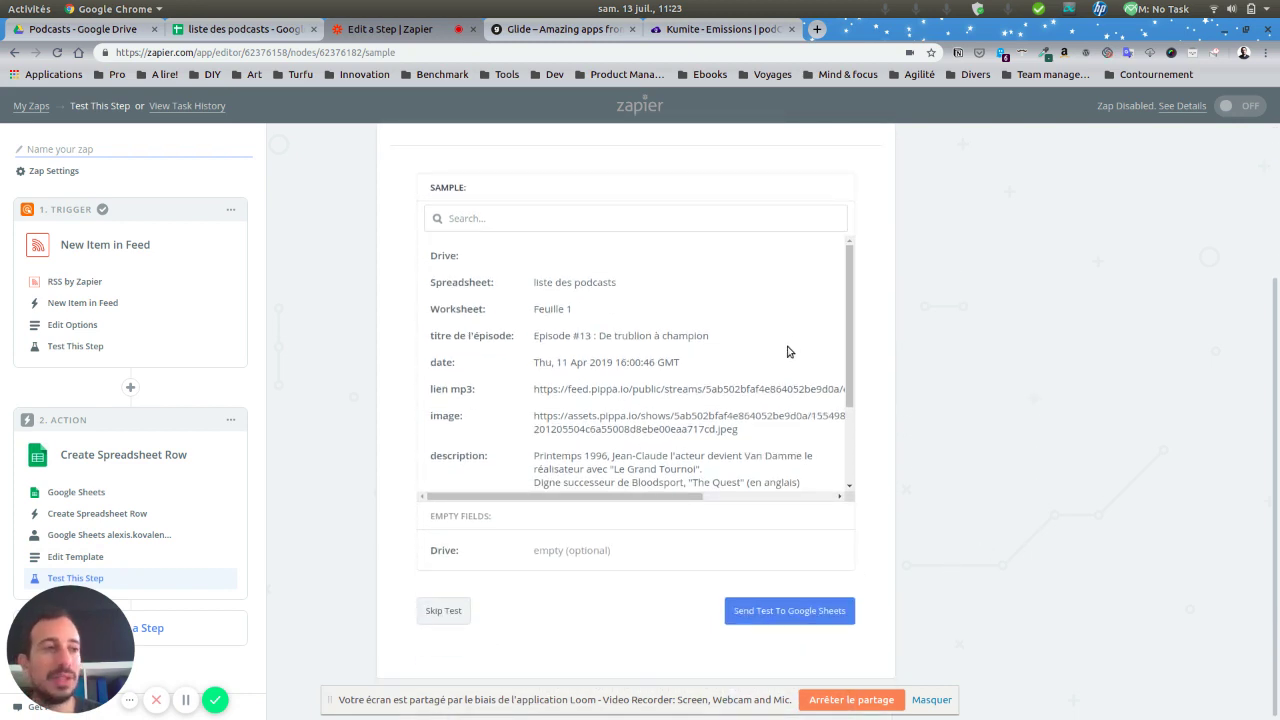
click(792, 611)
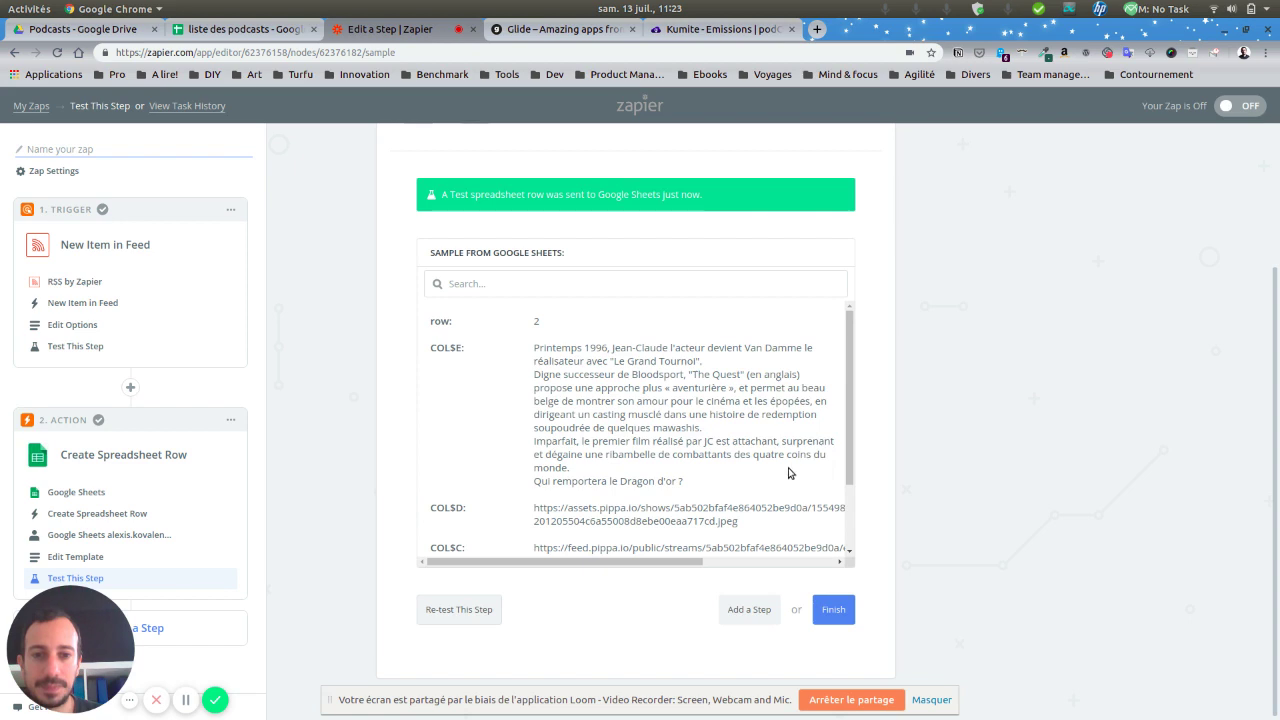
Step: Finish the setup, name the Zap "mise à jour kumite" and turn it on
scroll(795, 475, down, 3)
click(834, 610)
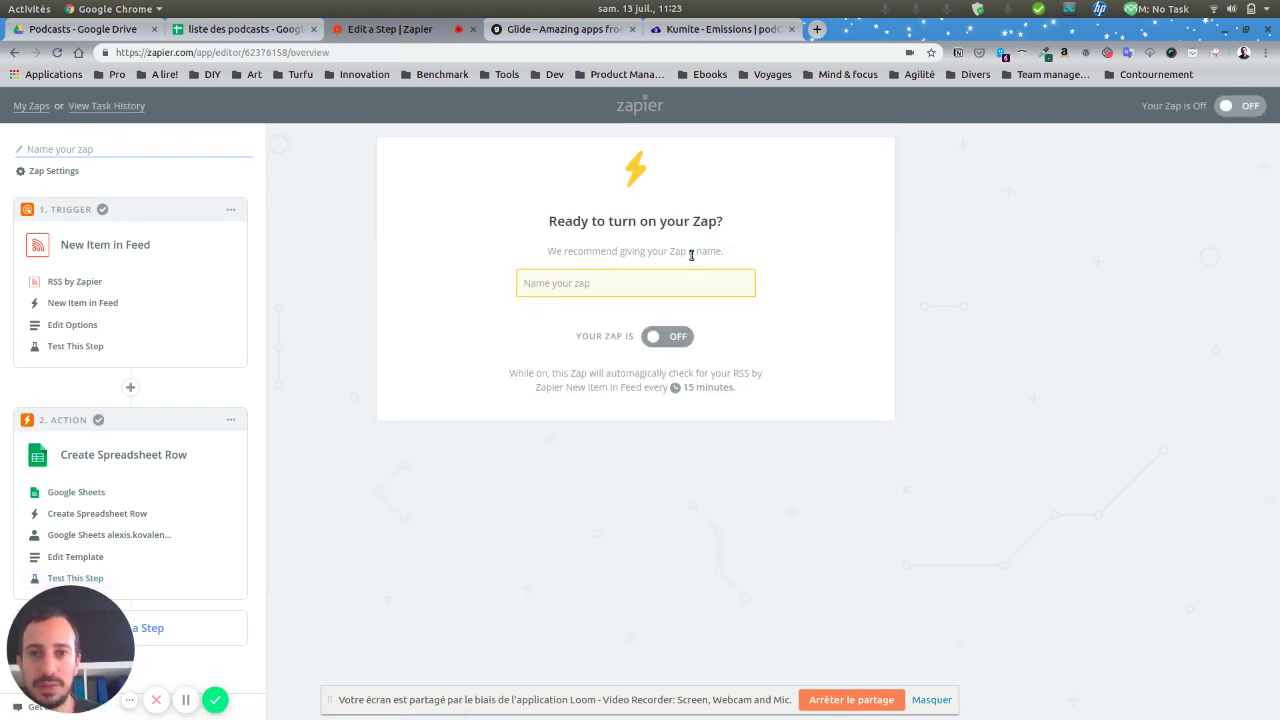
click(692, 281)
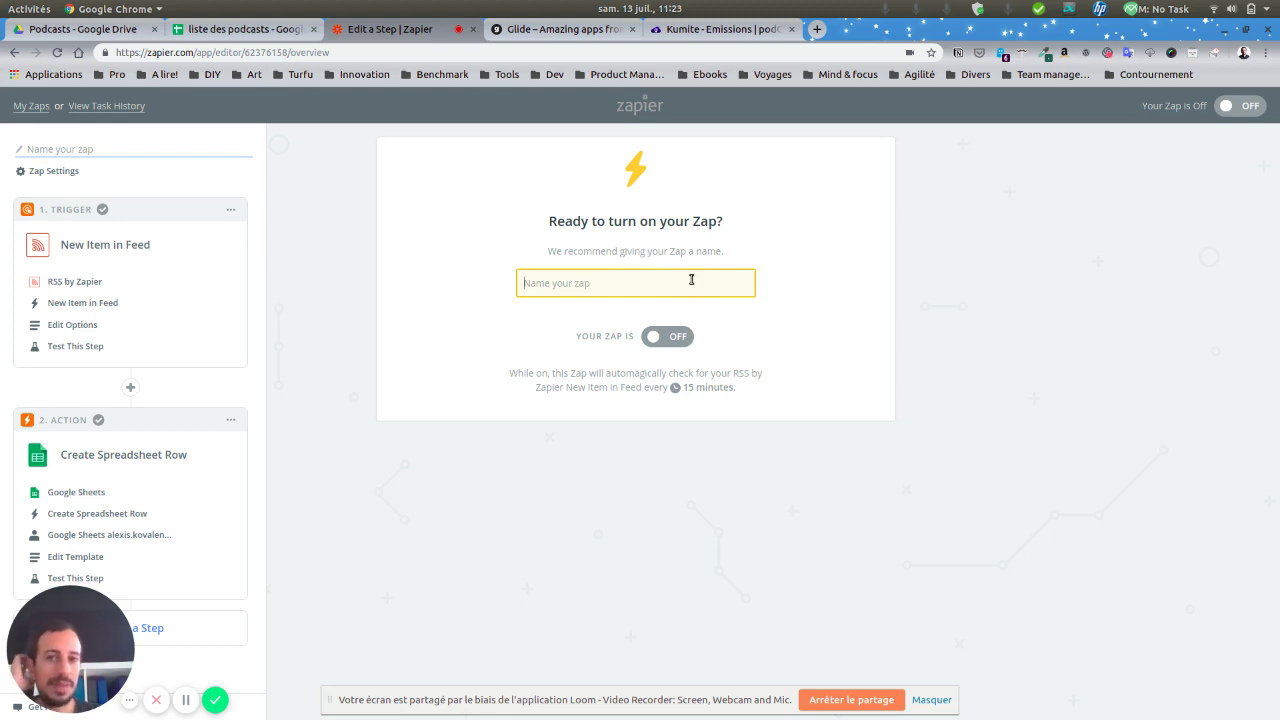
text(mise à jour )
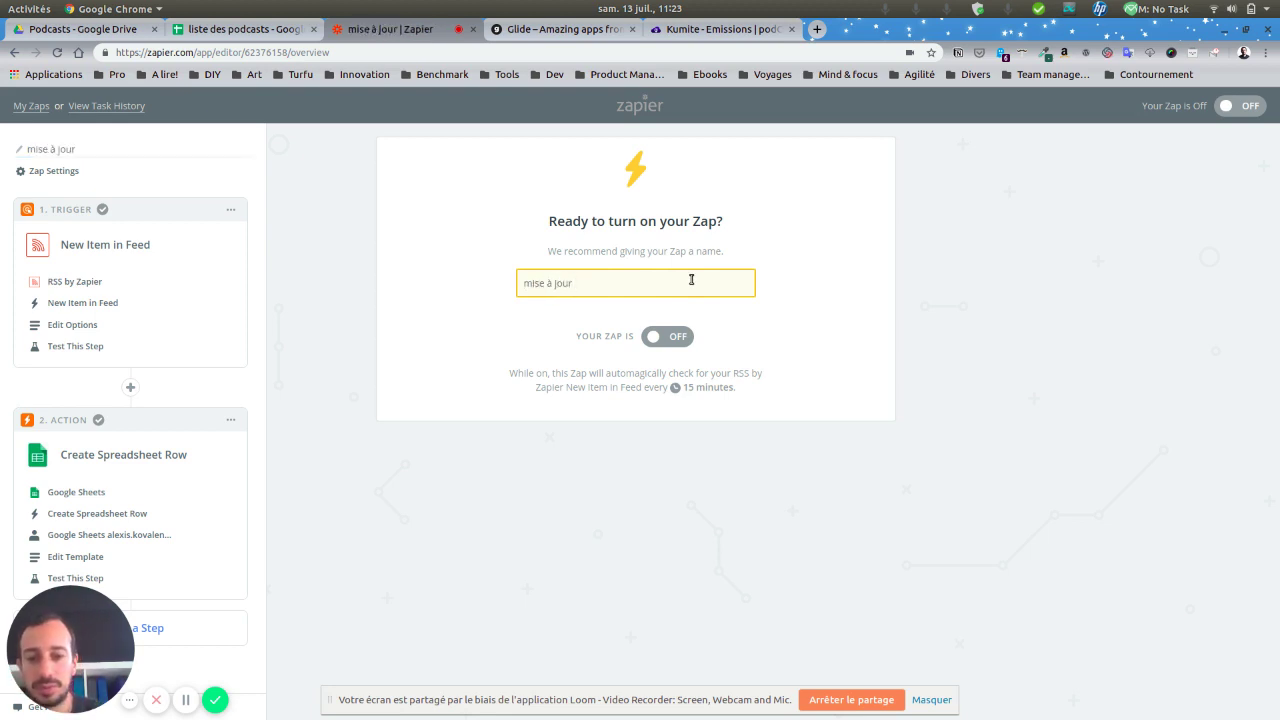
text(kumite)
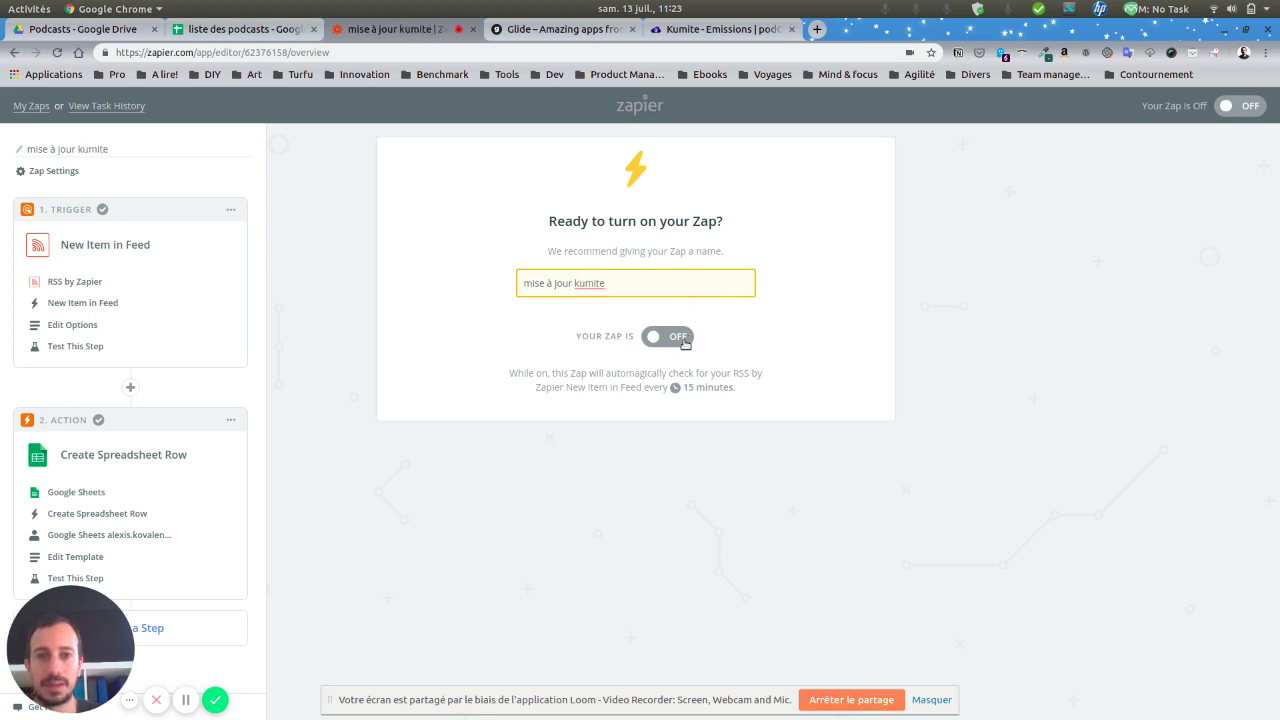
click(682, 340)
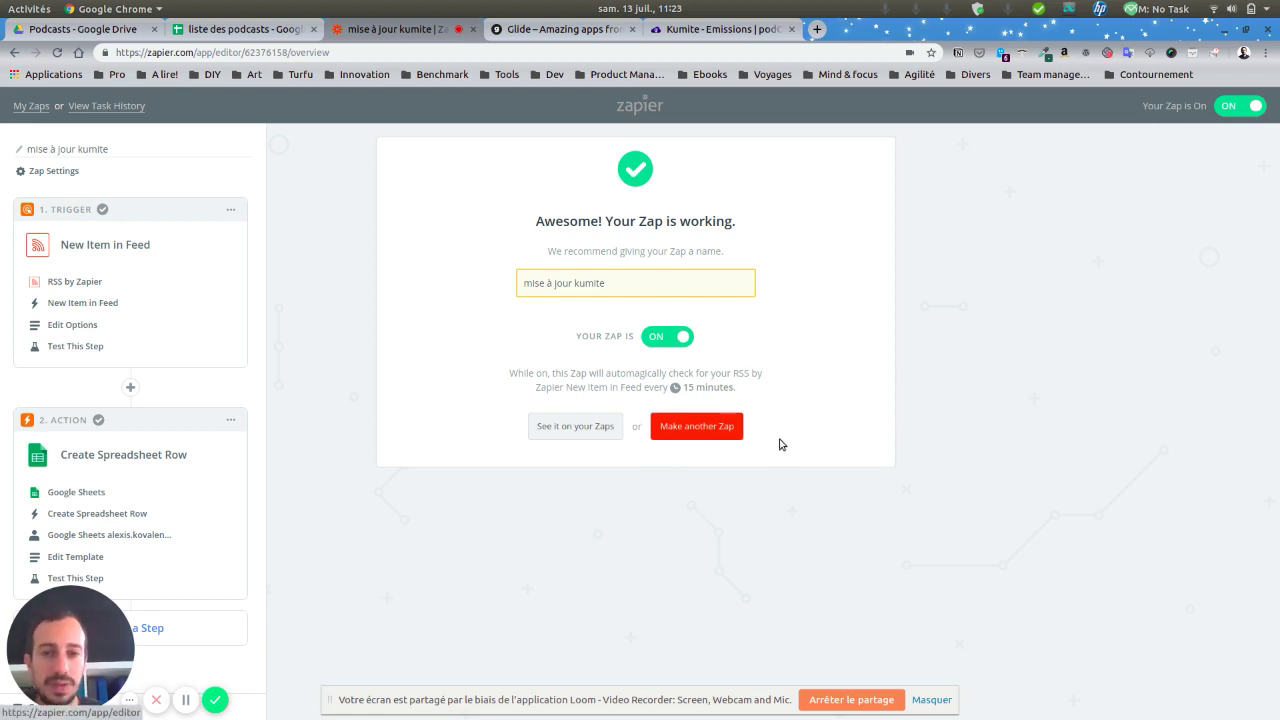
Step: Start another Zap, check the test row in the "liste des podcasts" spreadsheet and return to Zapier
click(742, 449)
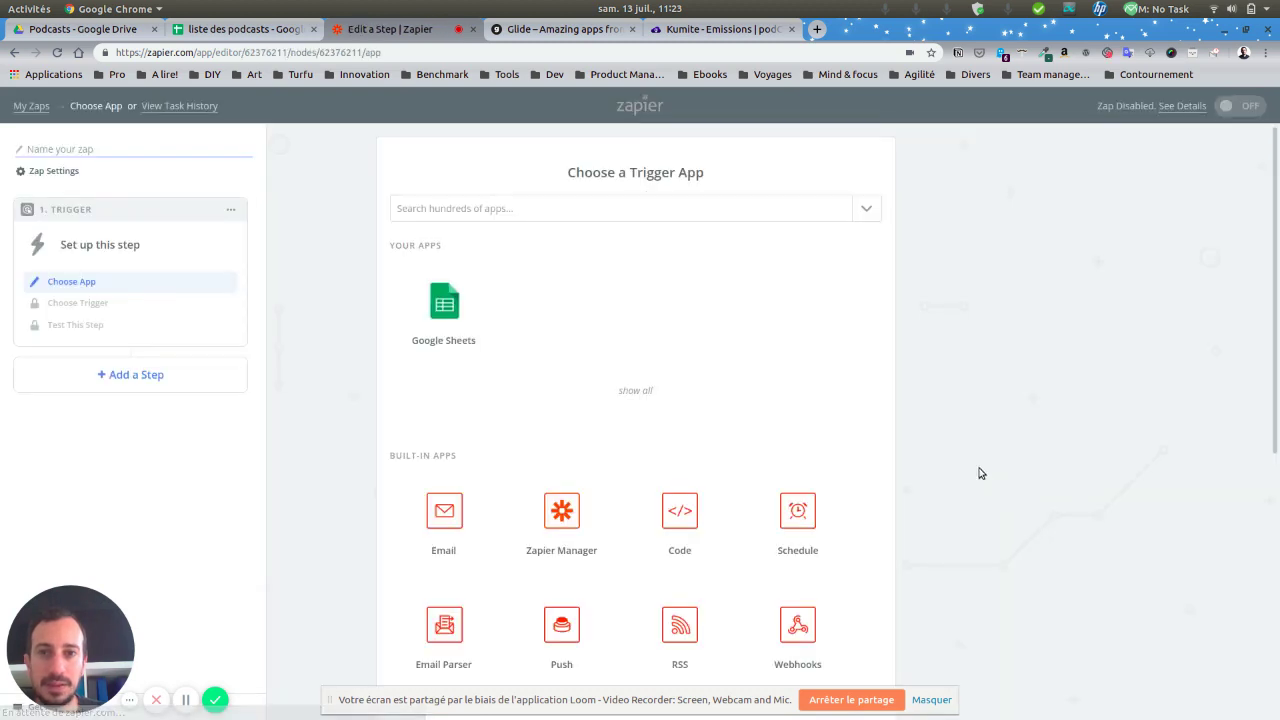
click(248, 30)
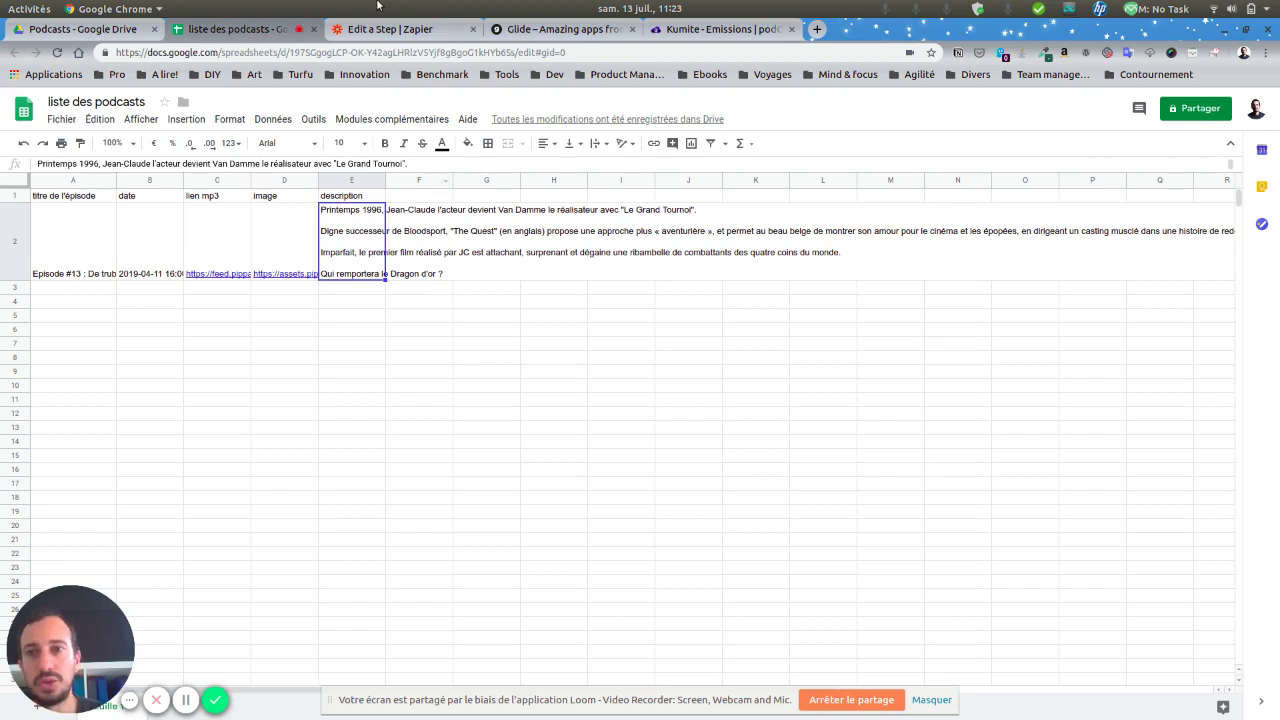
click(400, 29)
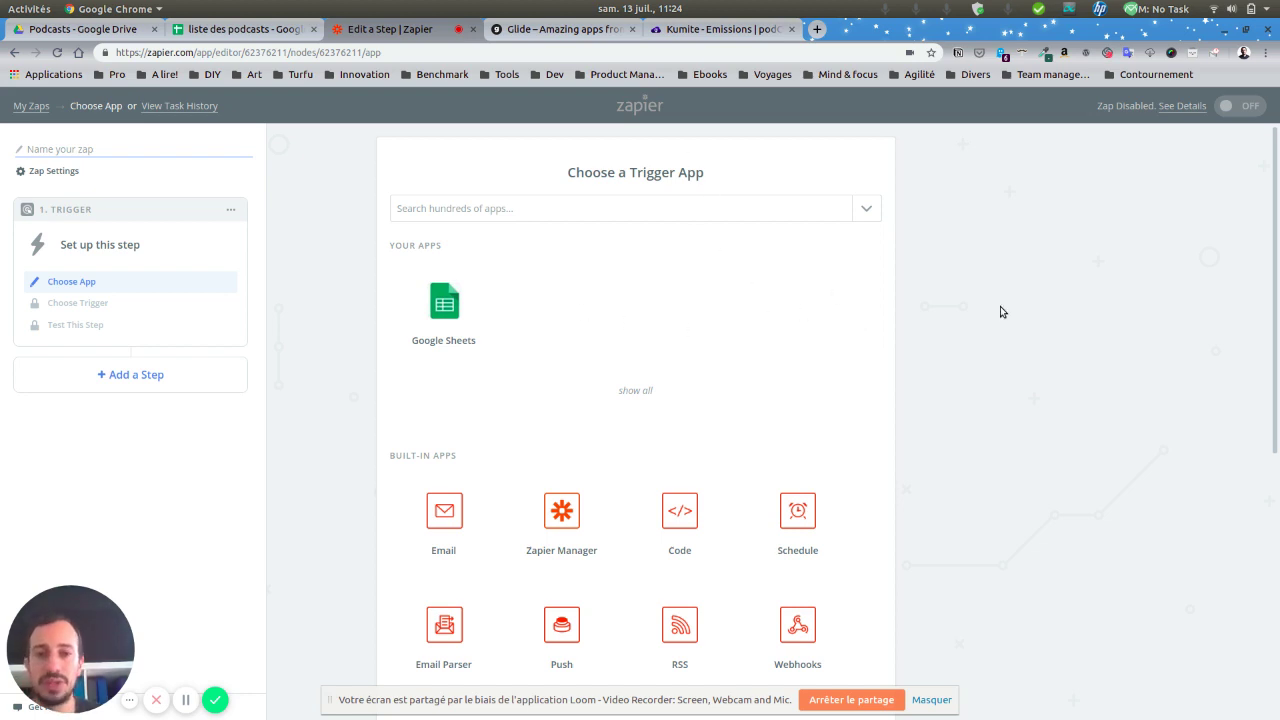
Step: Set the new Zap's trigger to New Item in Feed from RSS by Zapier
scroll(1000, 309, down, 1)
click(680, 592)
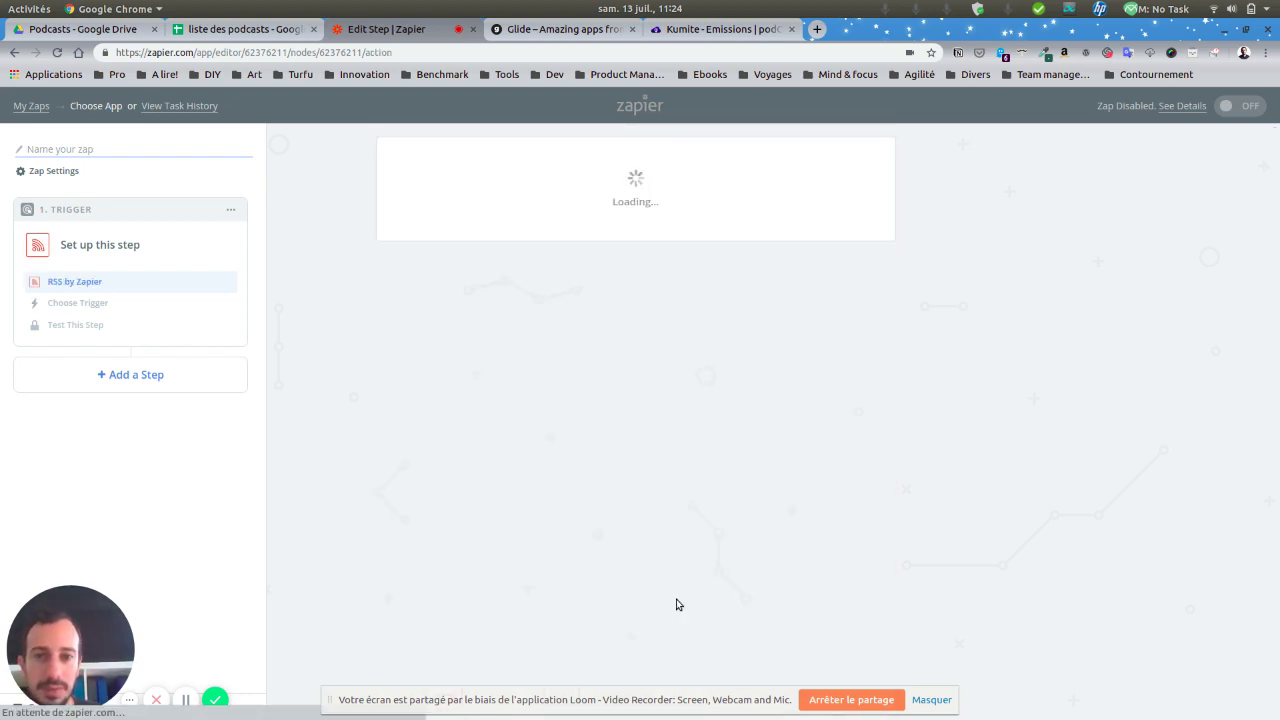
click(462, 318)
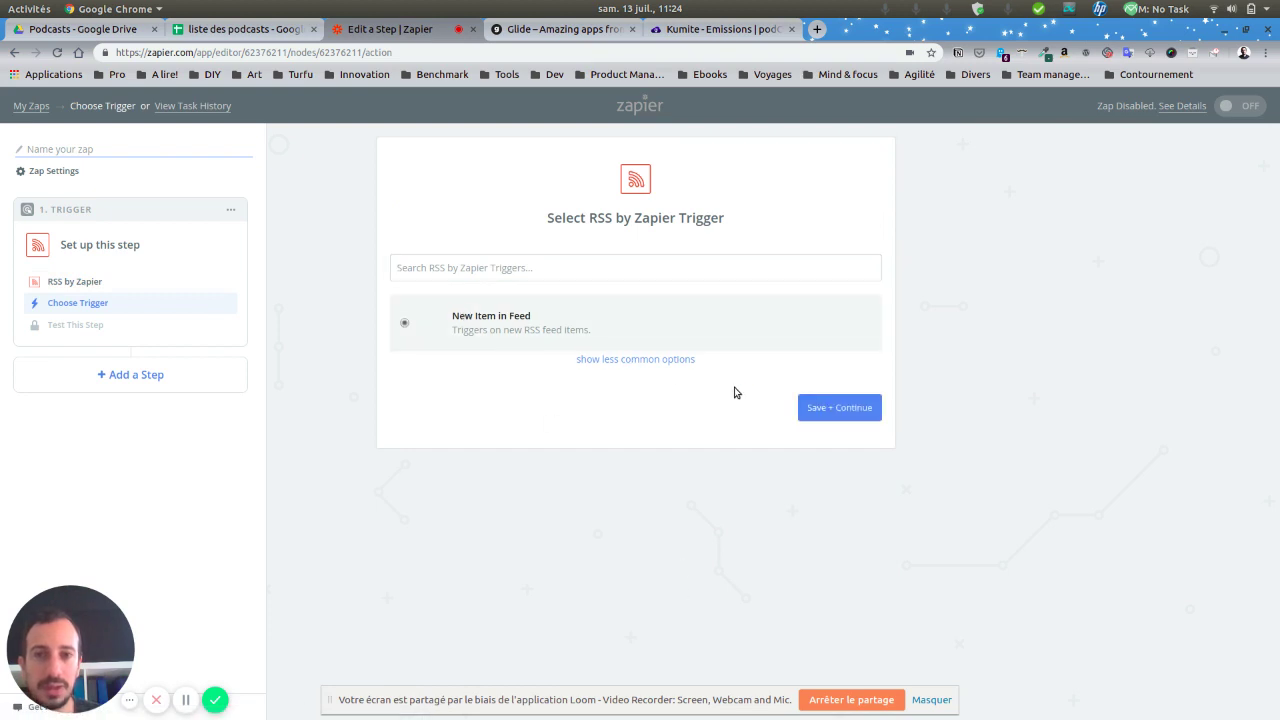
click(852, 412)
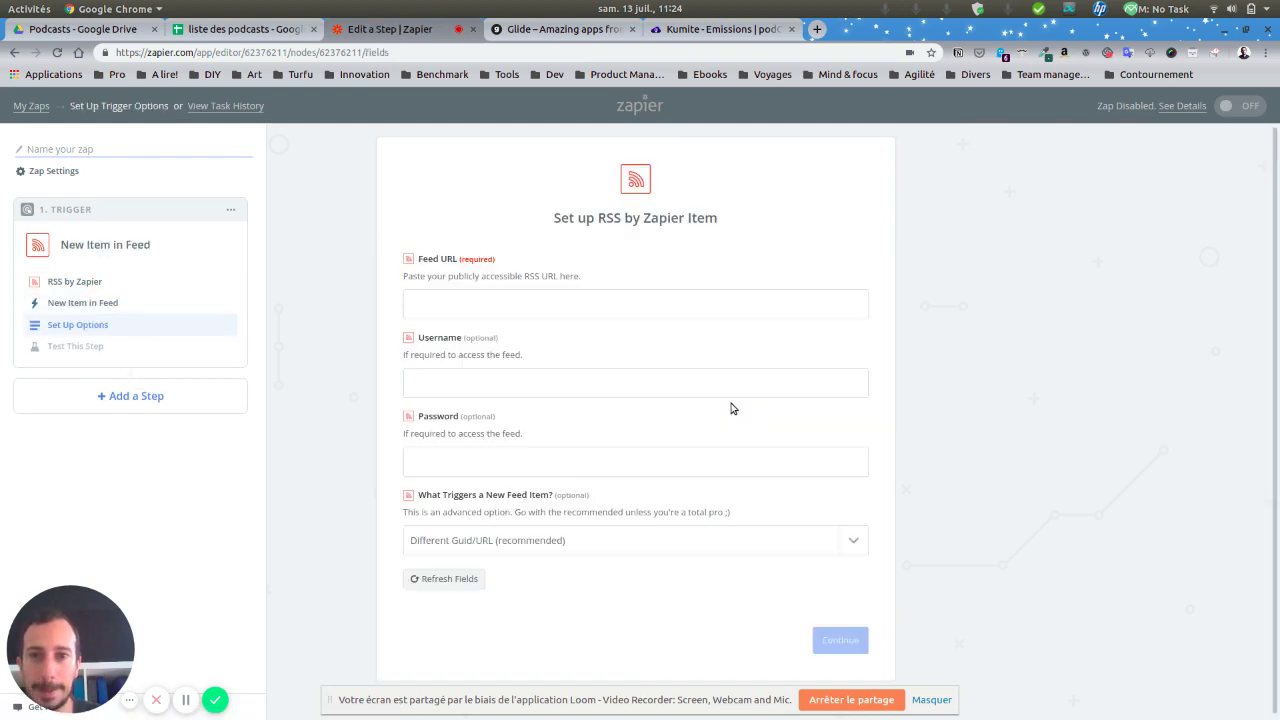
Step: In the browser page showing the Kumite podcast, search Google for "rendez vous tech podcast" and open podradio's Le Rendez-Vous Tech page
click(682, 34)
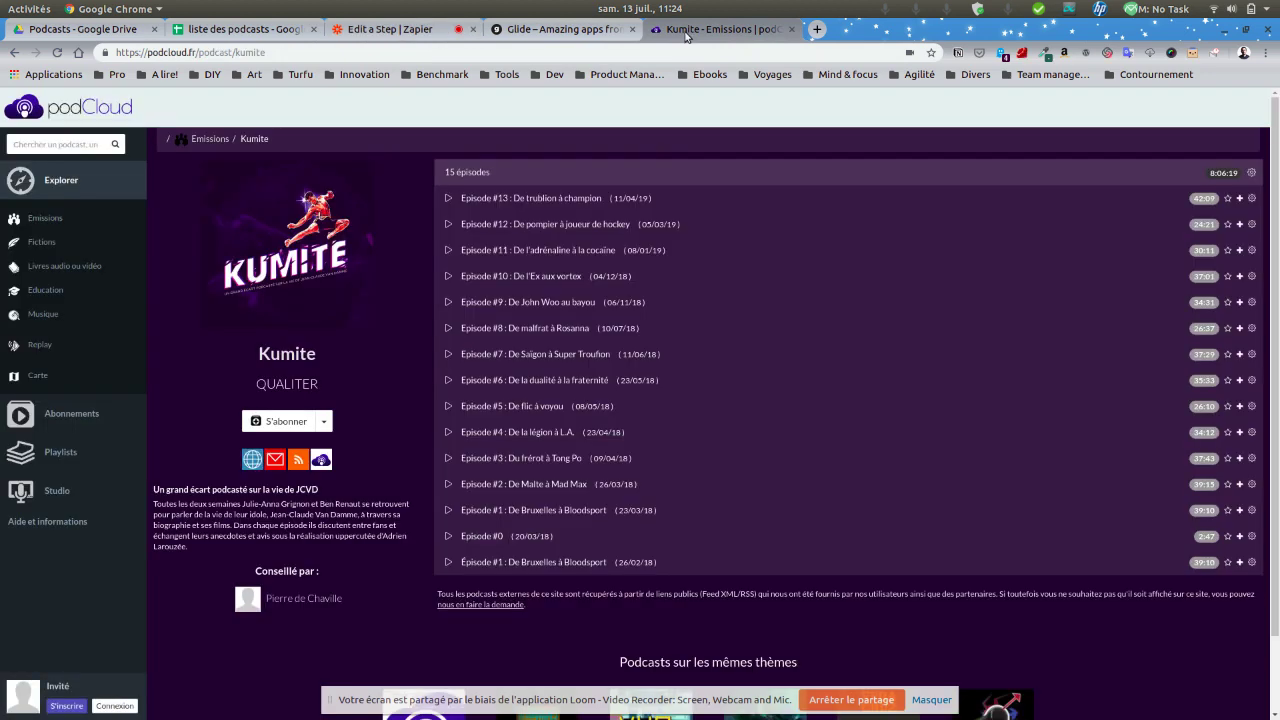
key(ctrl+l)
text(rendez vous tech)
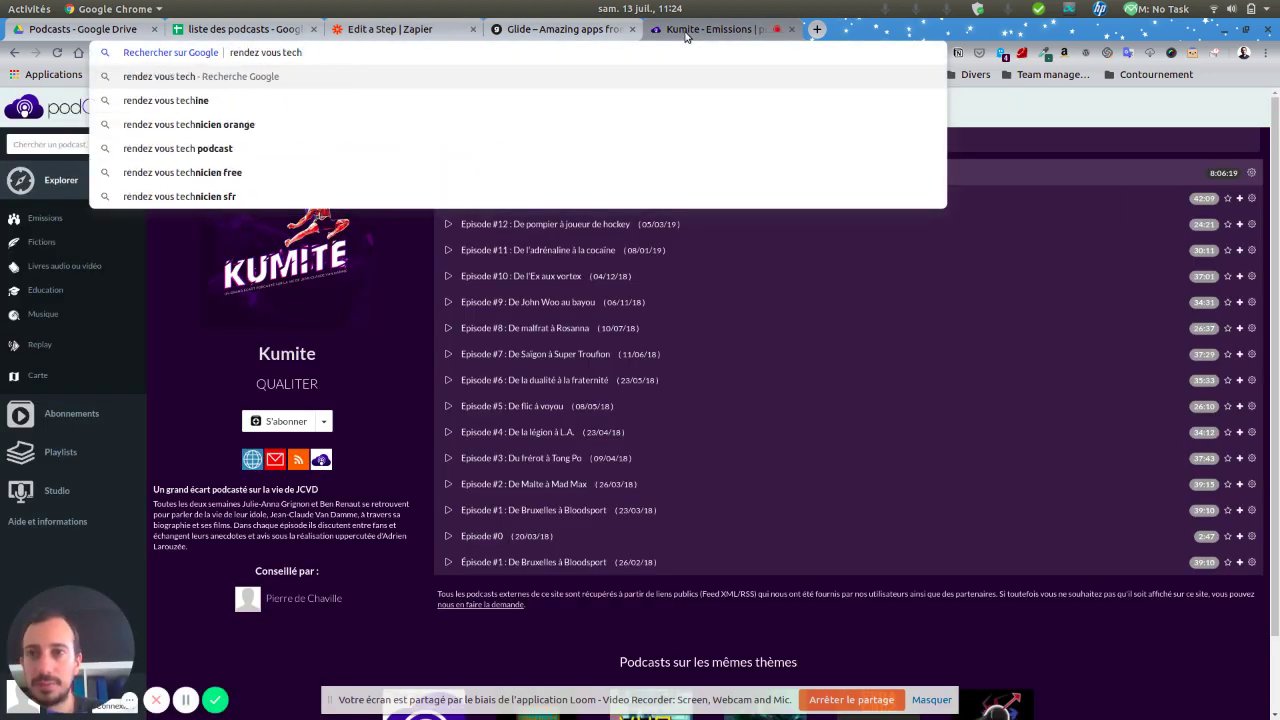
text( podca)
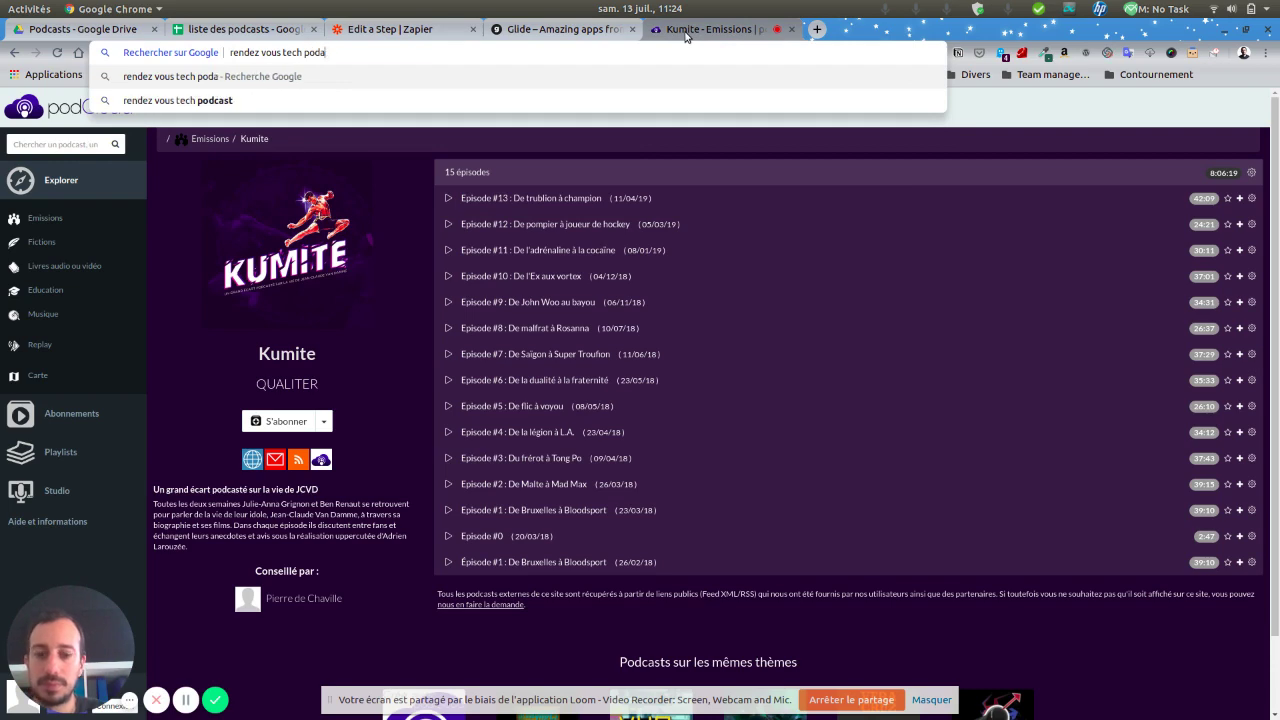
text(st)
key(Return)
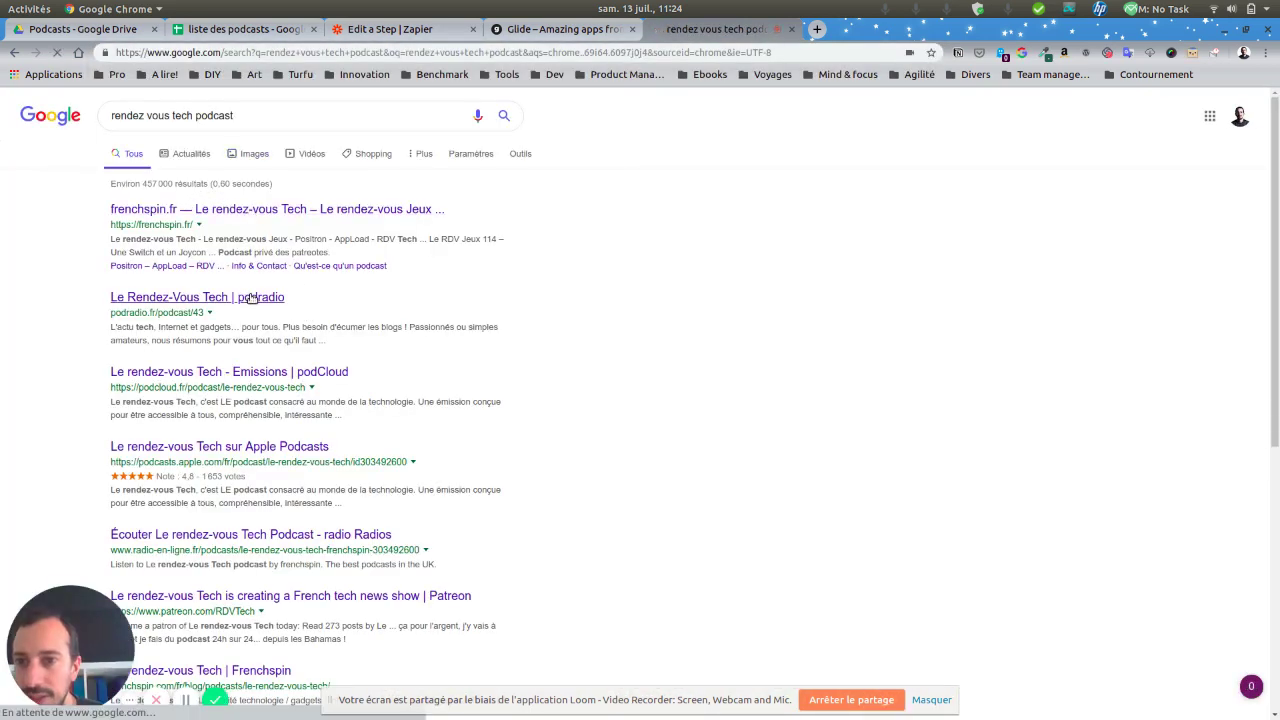
click(250, 297)
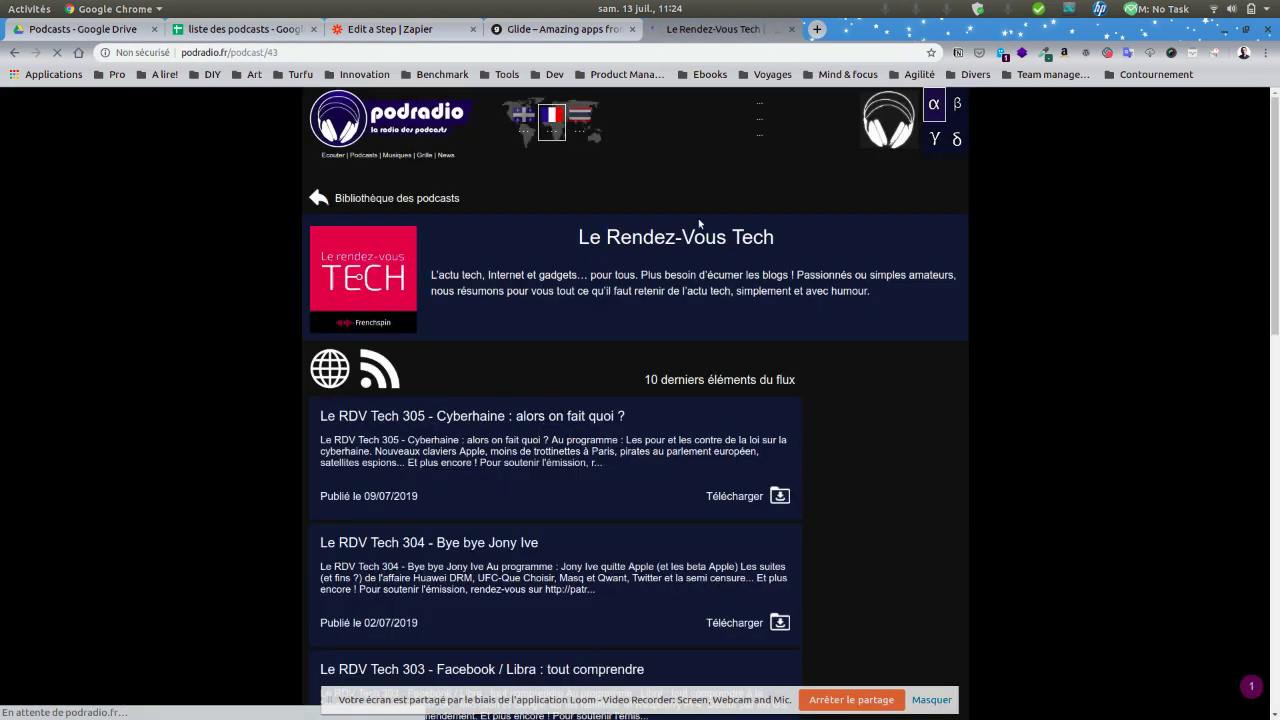
right_click(381, 379)
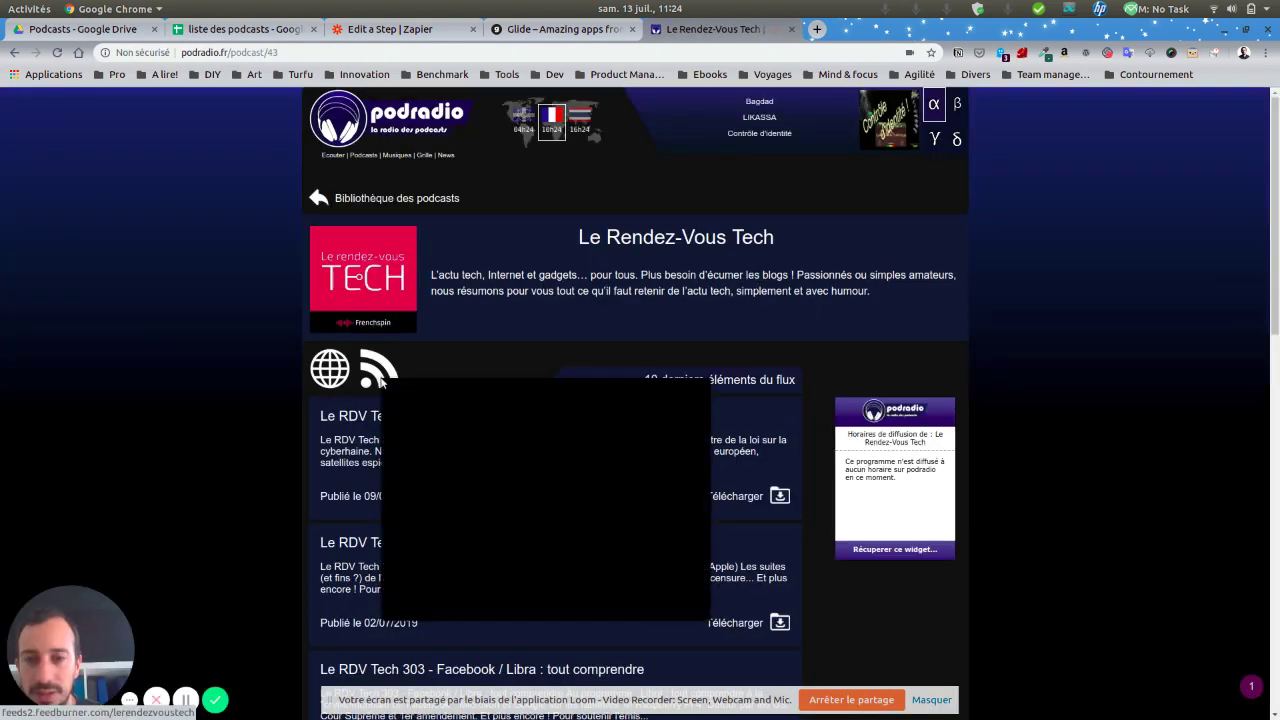
click(487, 461)
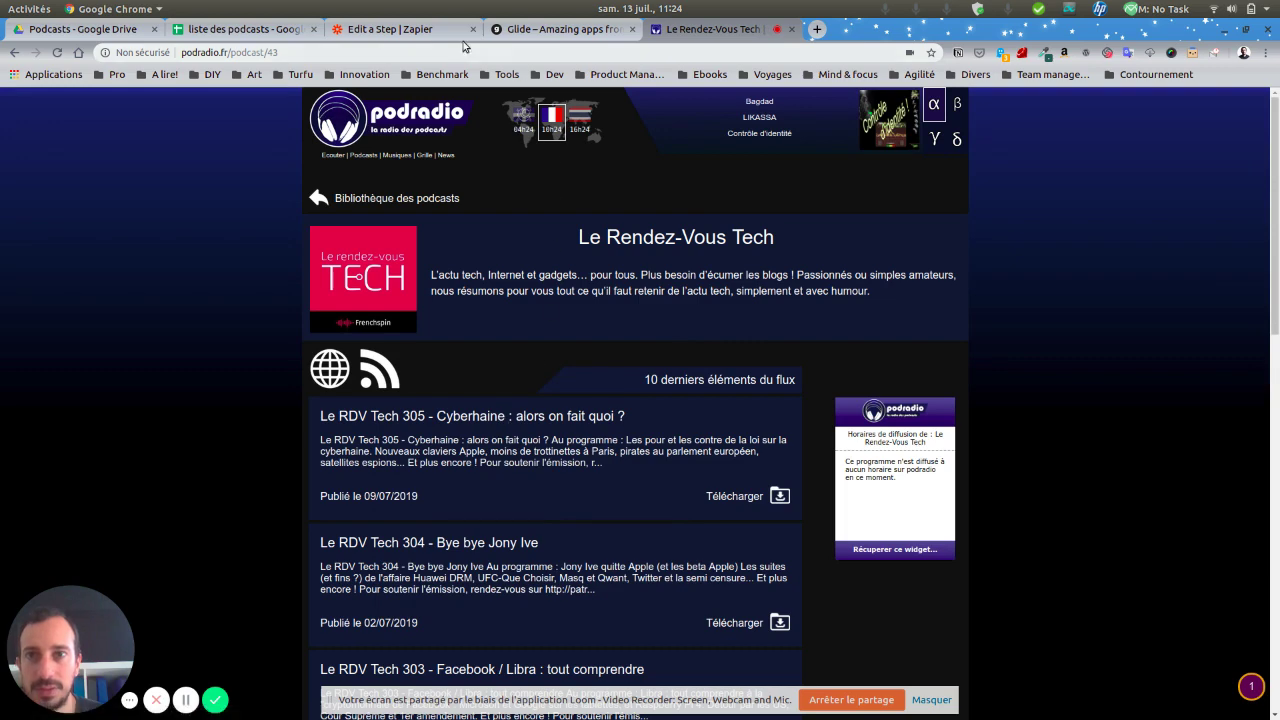
click(395, 29)
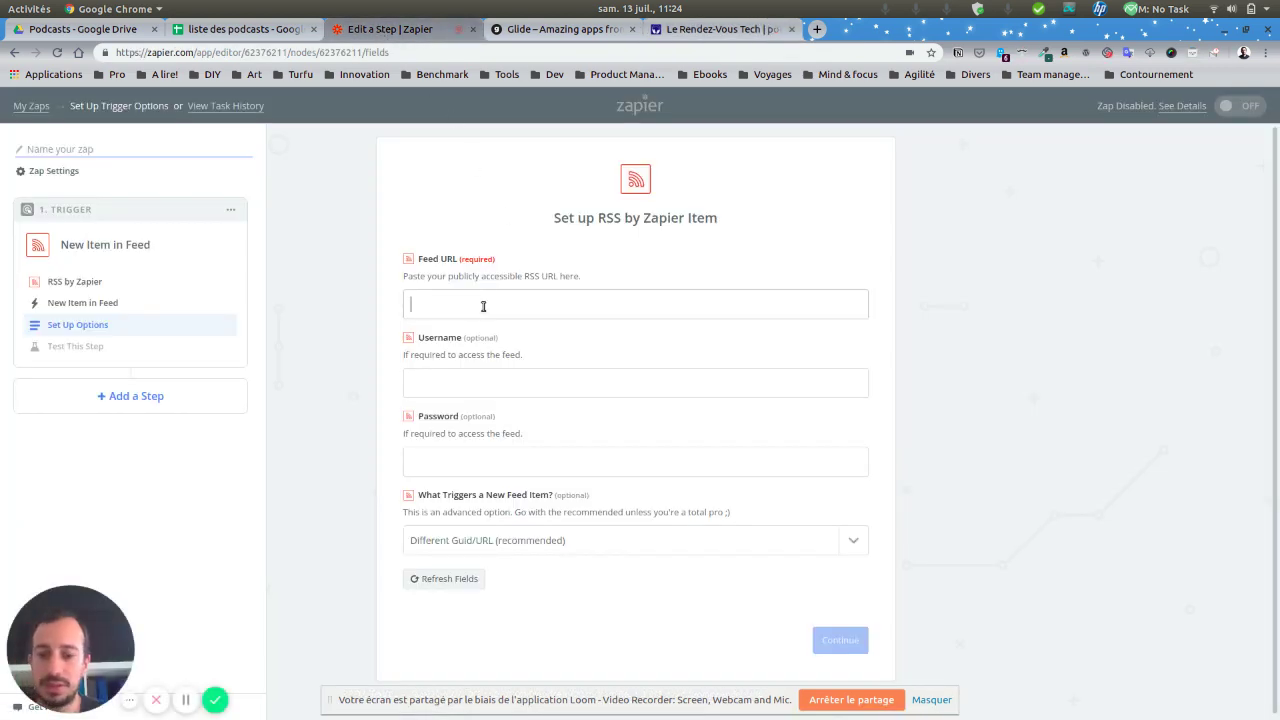
click(483, 306)
text(http://feeds2.feedburner.com/lerendezvoustech)
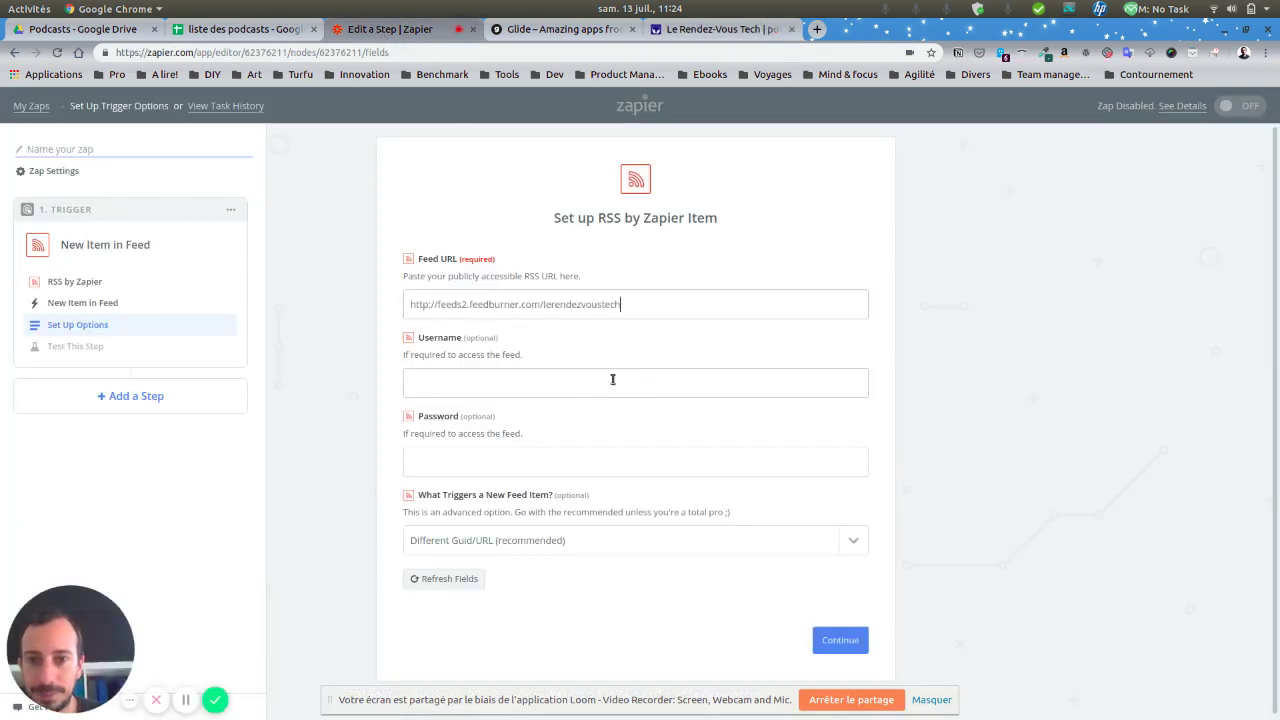
click(840, 637)
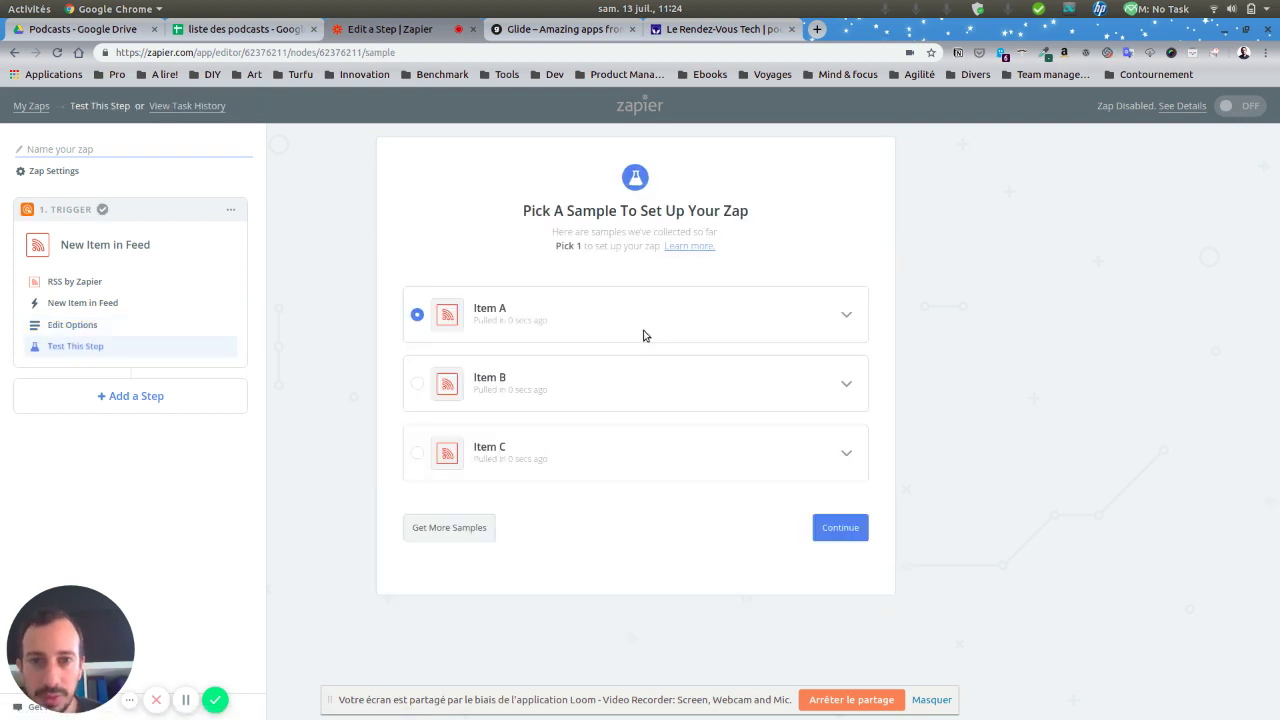
Step: Review the contents of sample Item A from the feed and continue with it as the trigger's sample
click(846, 318)
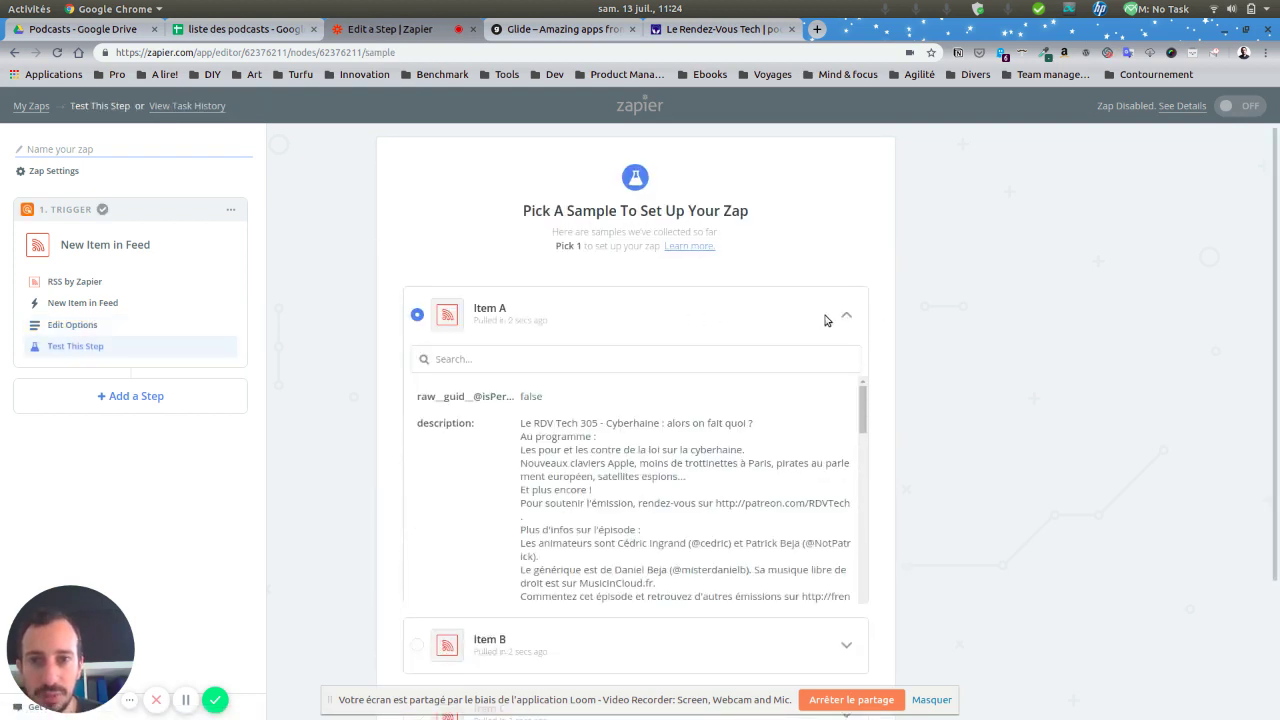
scroll(775, 420, down, 2)
scroll(768, 438, down, 3)
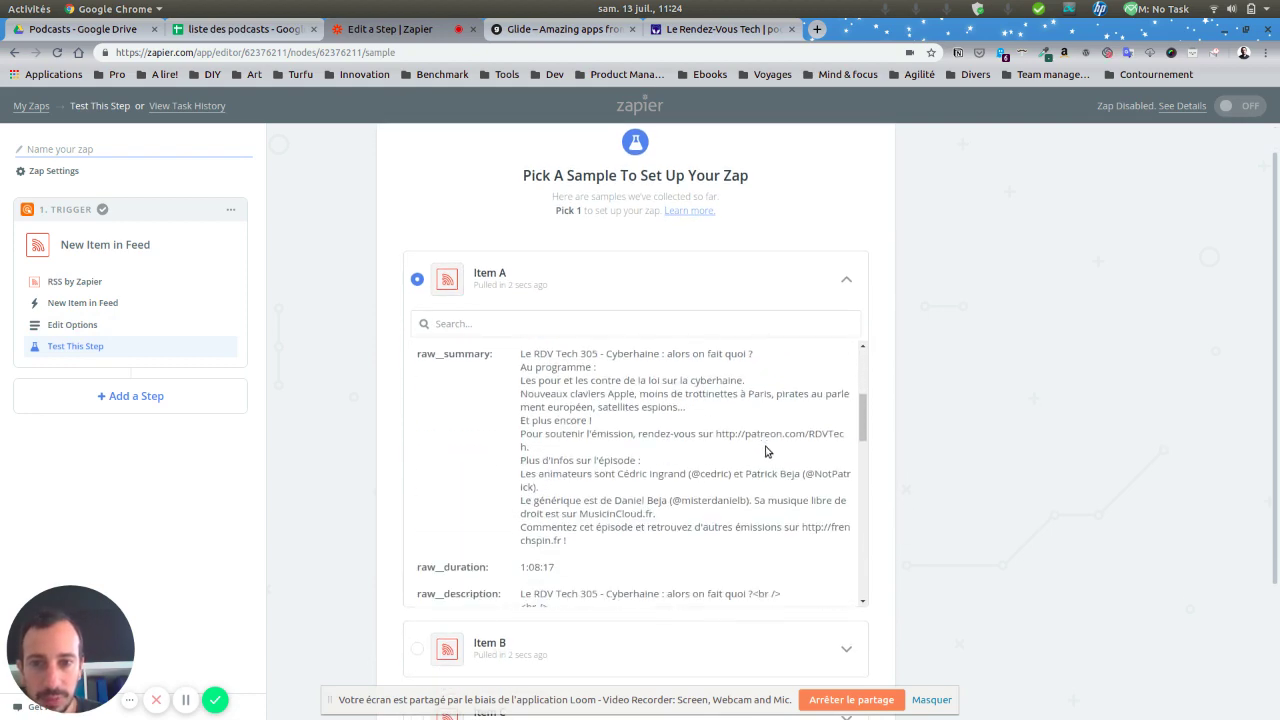
scroll(767, 452, down, 3)
scroll(767, 452, up, 3)
scroll(906, 420, down, 3)
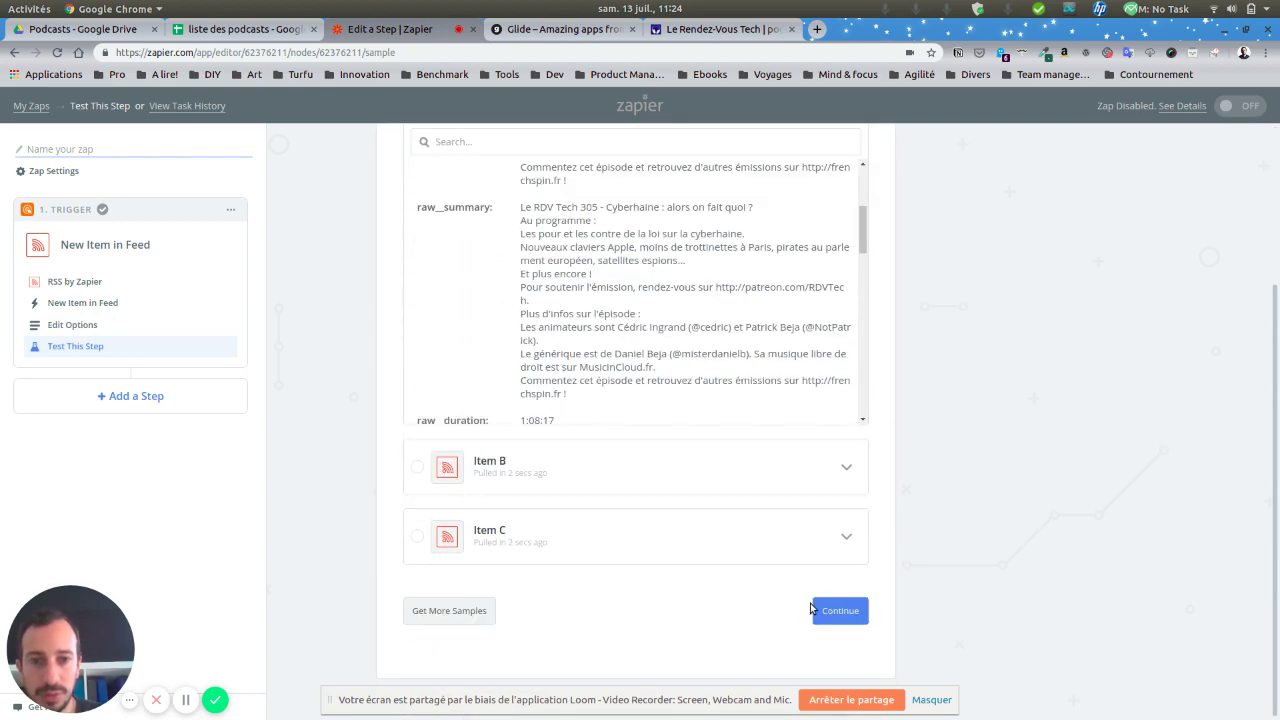
click(838, 610)
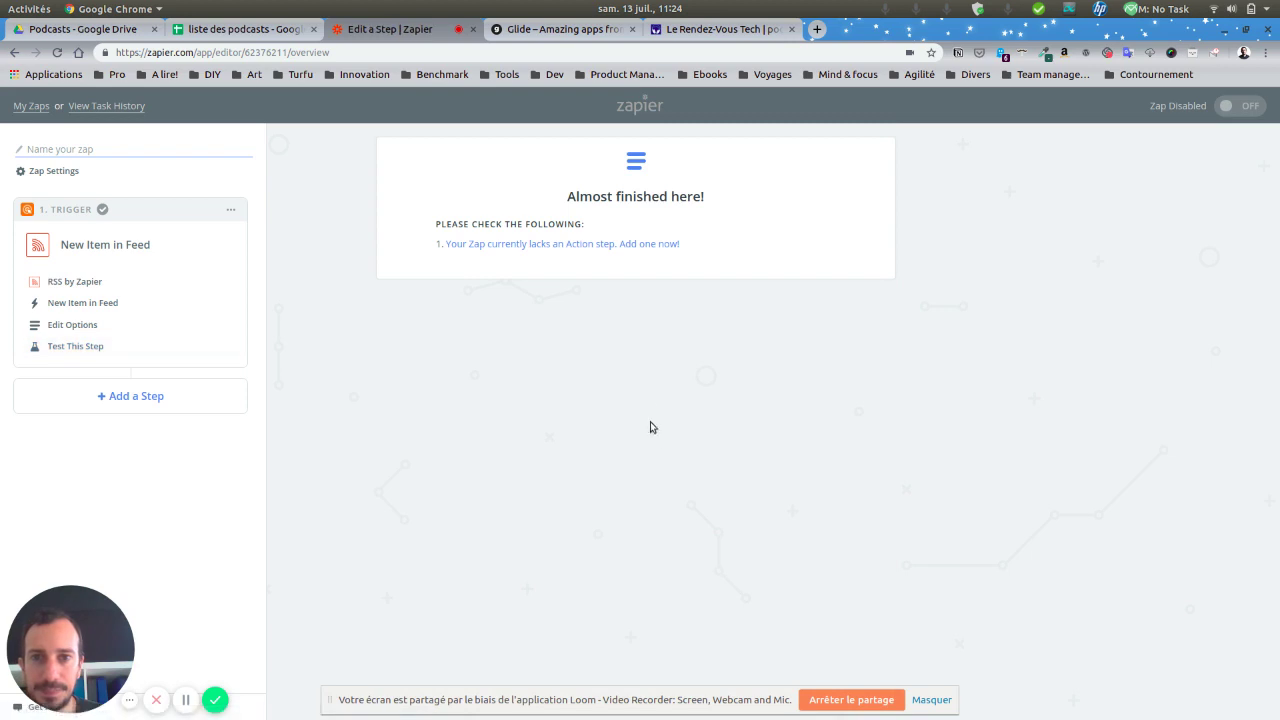
Step: Add a Google Sheets action step to the Zap using Create Spreadsheet Row and the connected Google Sheets account
click(646, 247)
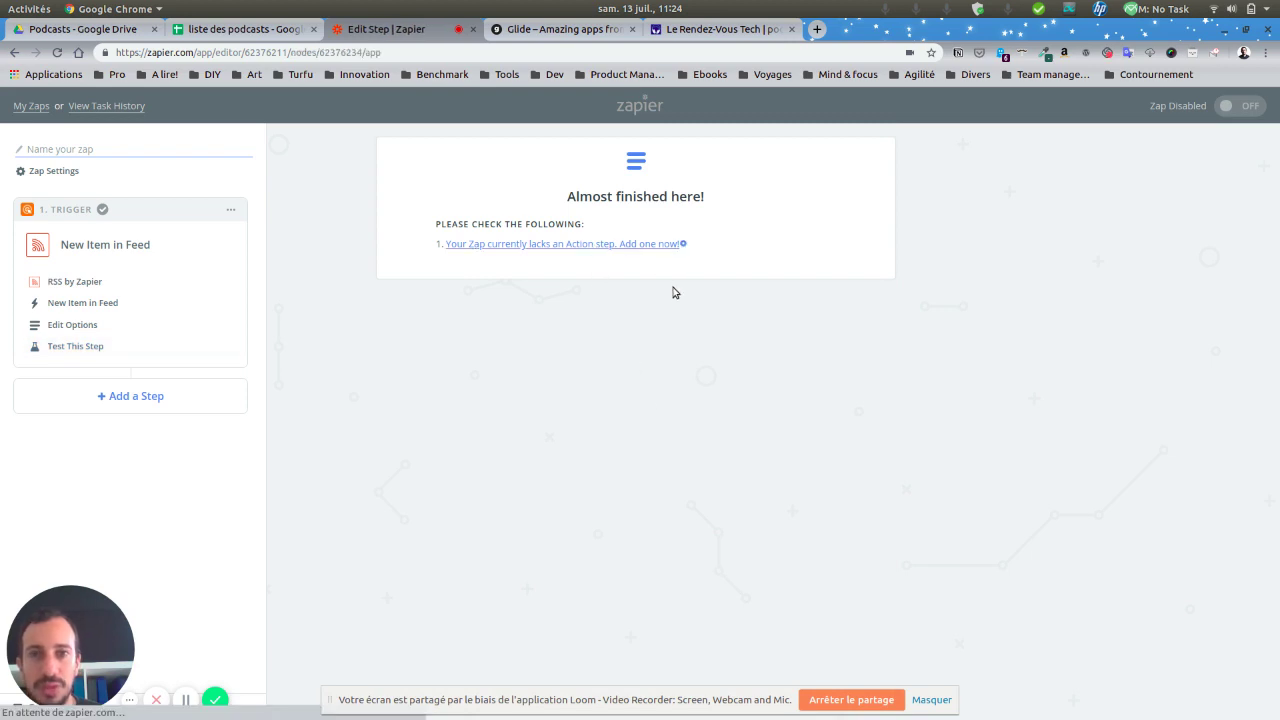
click(481, 324)
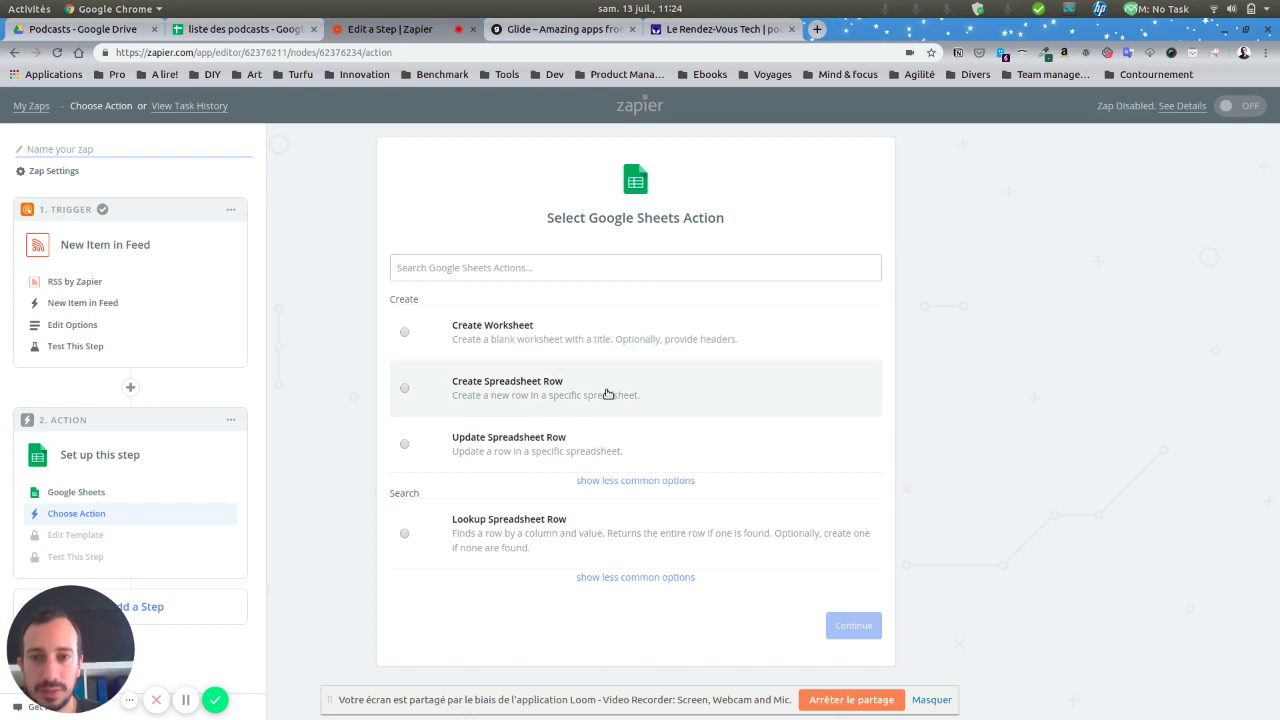
click(606, 394)
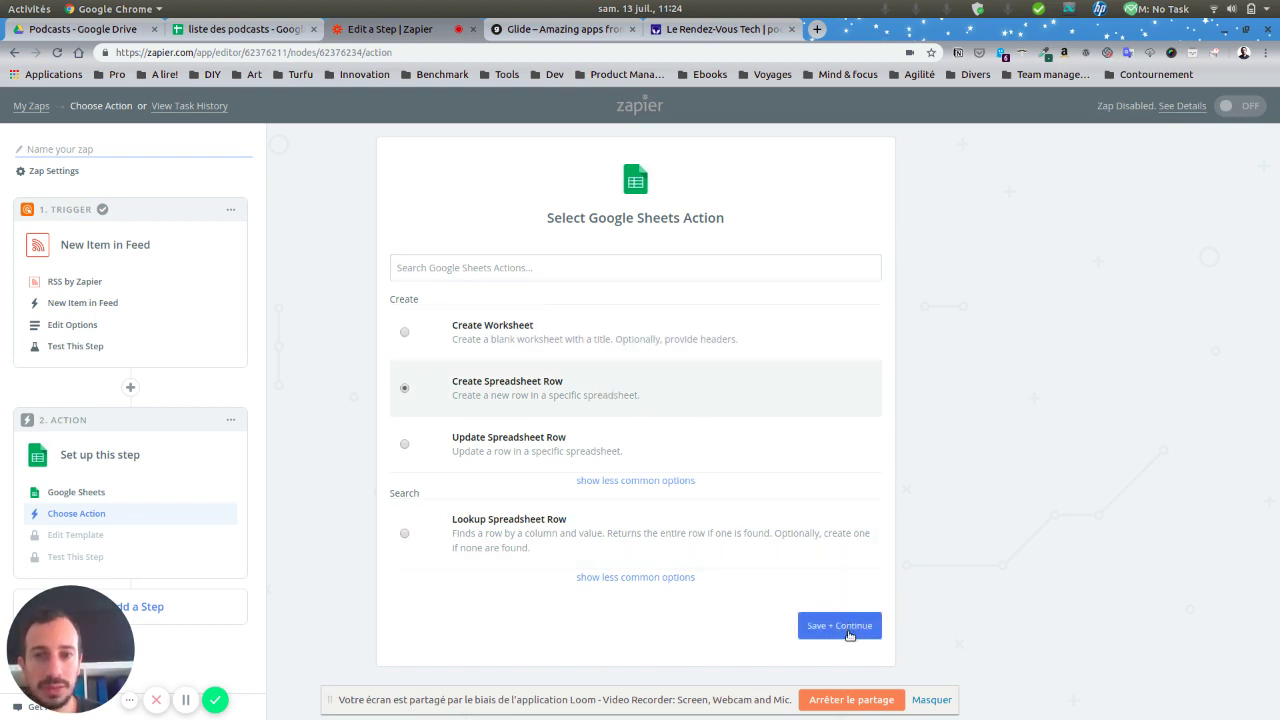
click(848, 635)
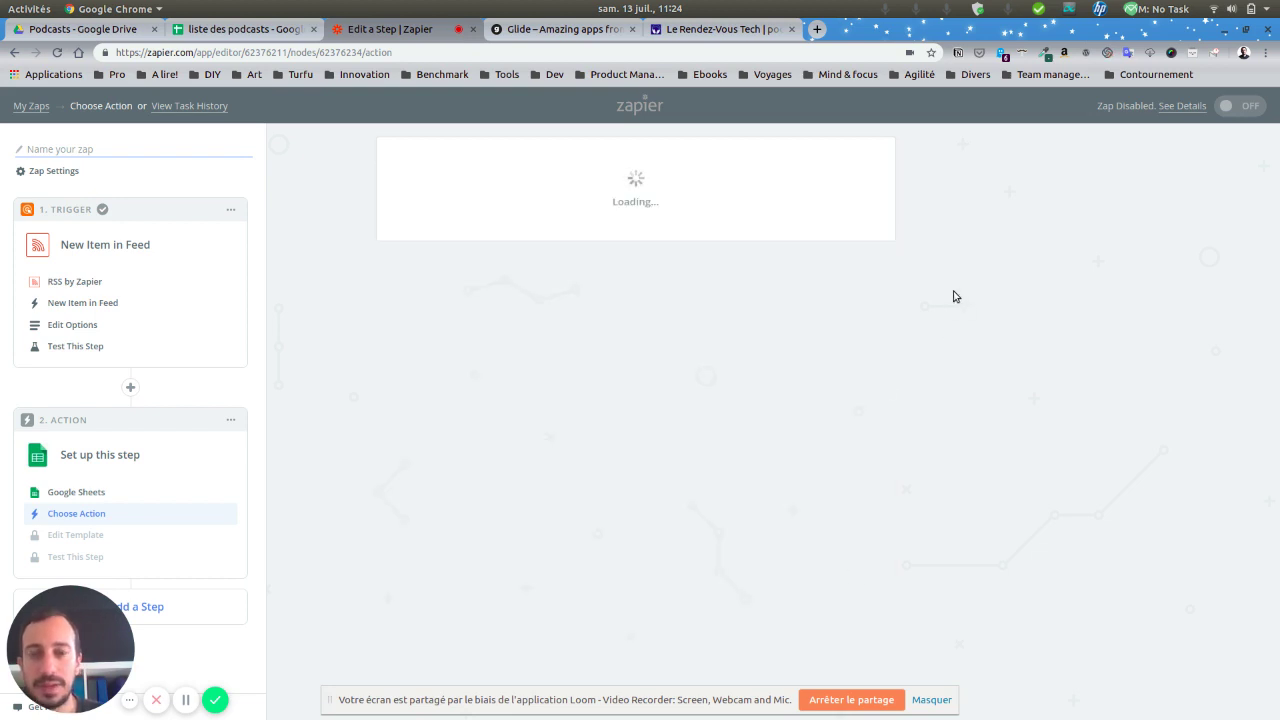
click(832, 410)
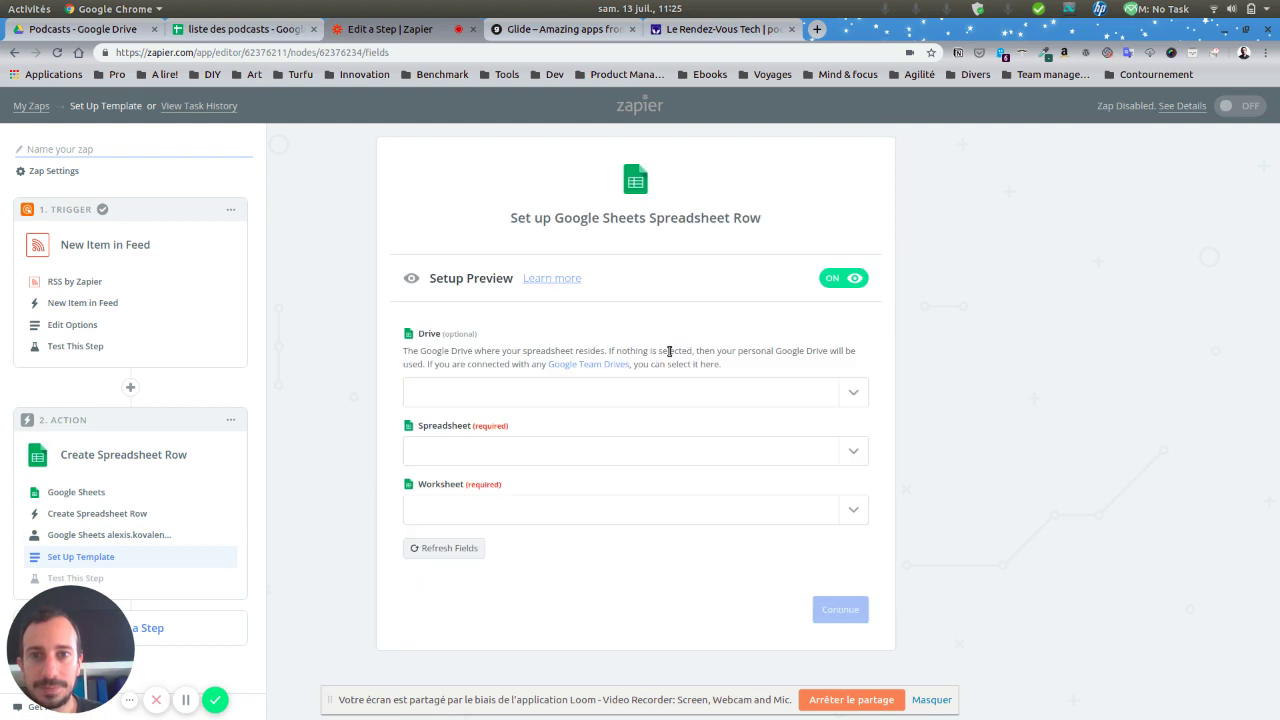
Step: Set the row's destination to My Google Drive, spreadsheet "liste des podcasts", worksheet "Feuille 1"
click(734, 394)
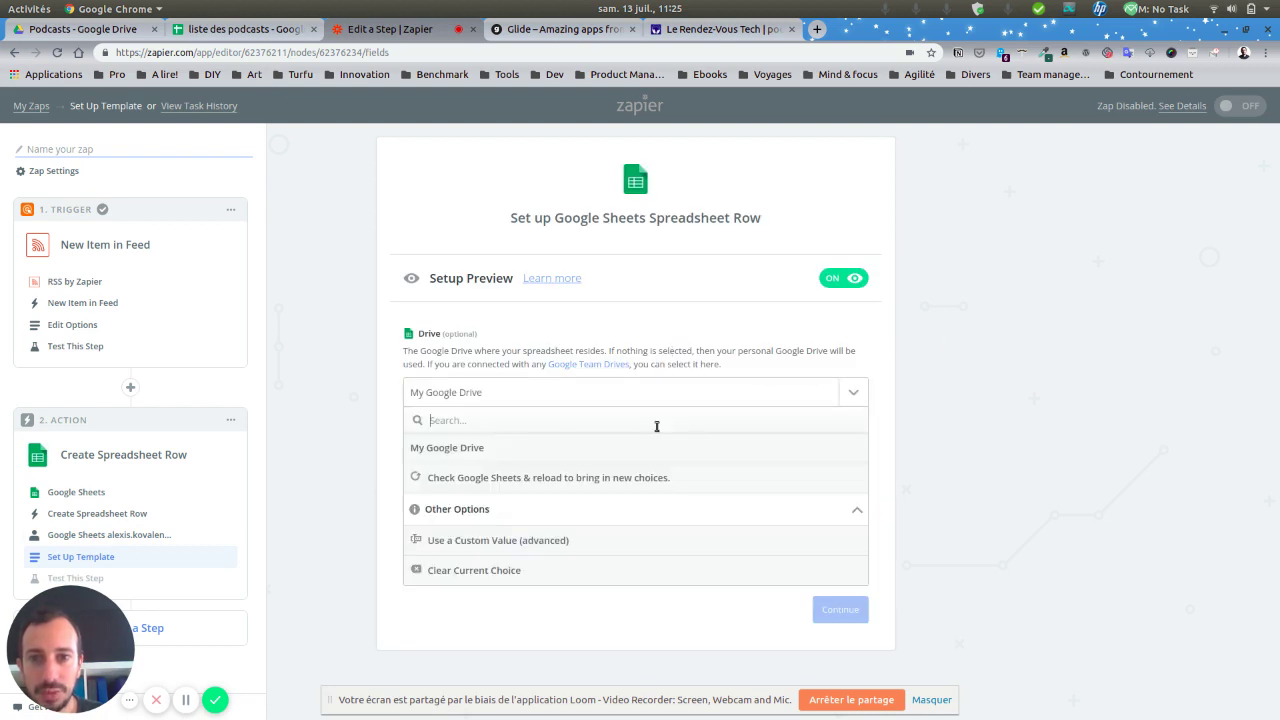
click(475, 446)
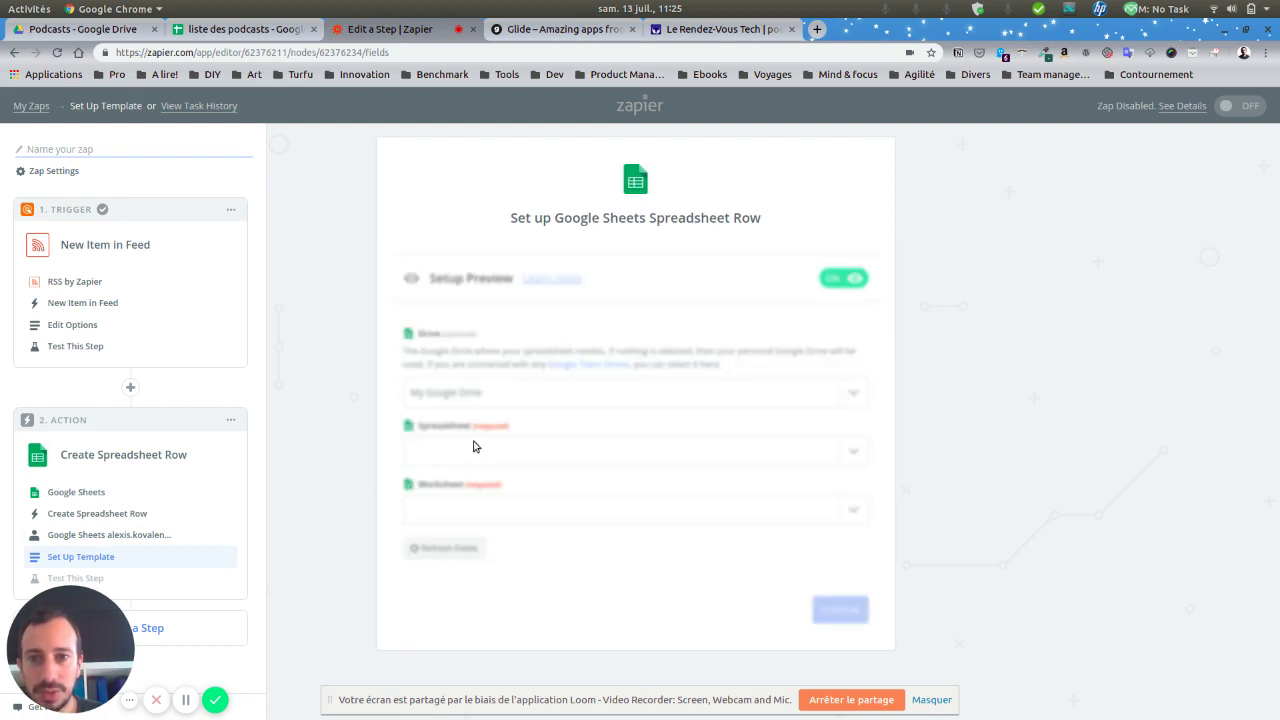
click(672, 460)
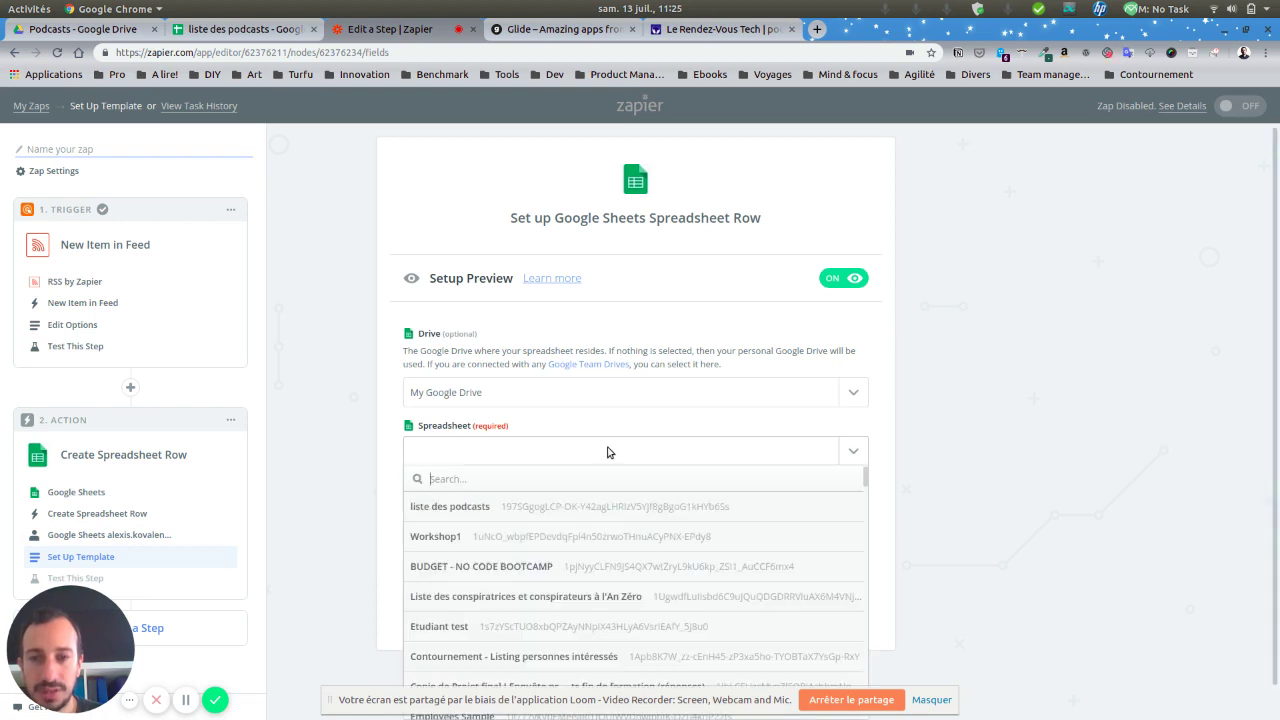
click(608, 506)
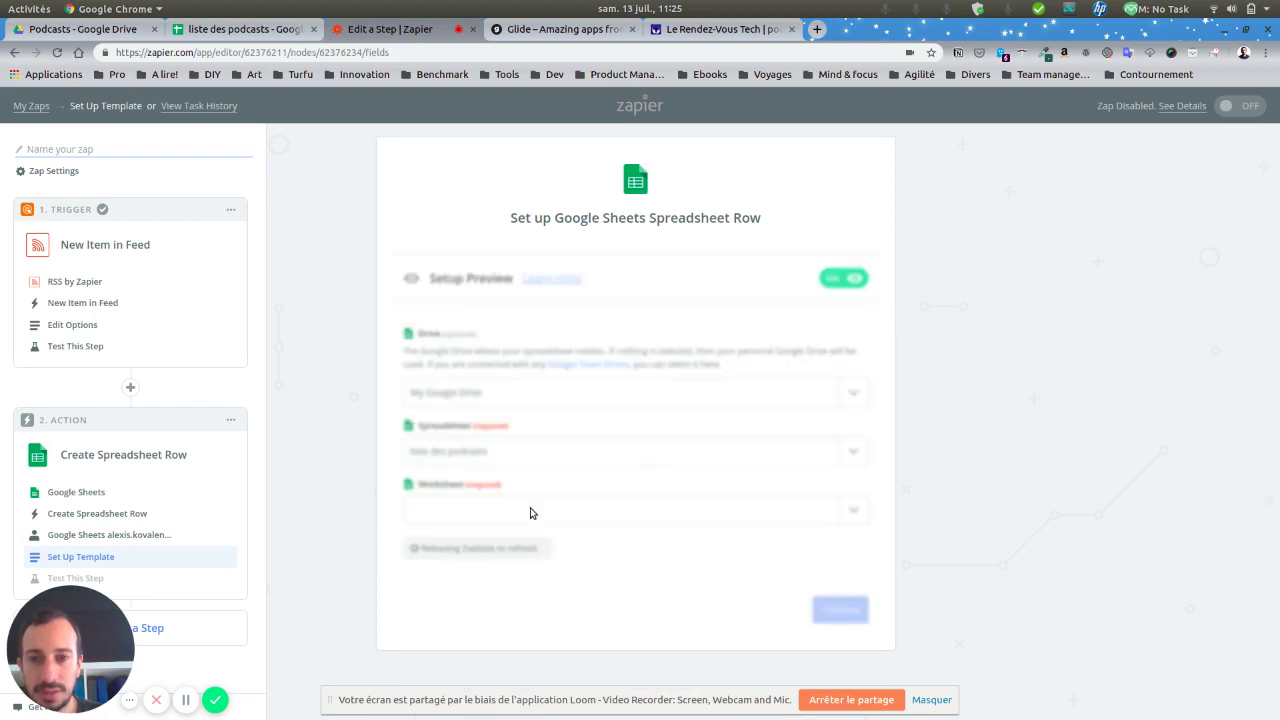
click(634, 508)
click(509, 563)
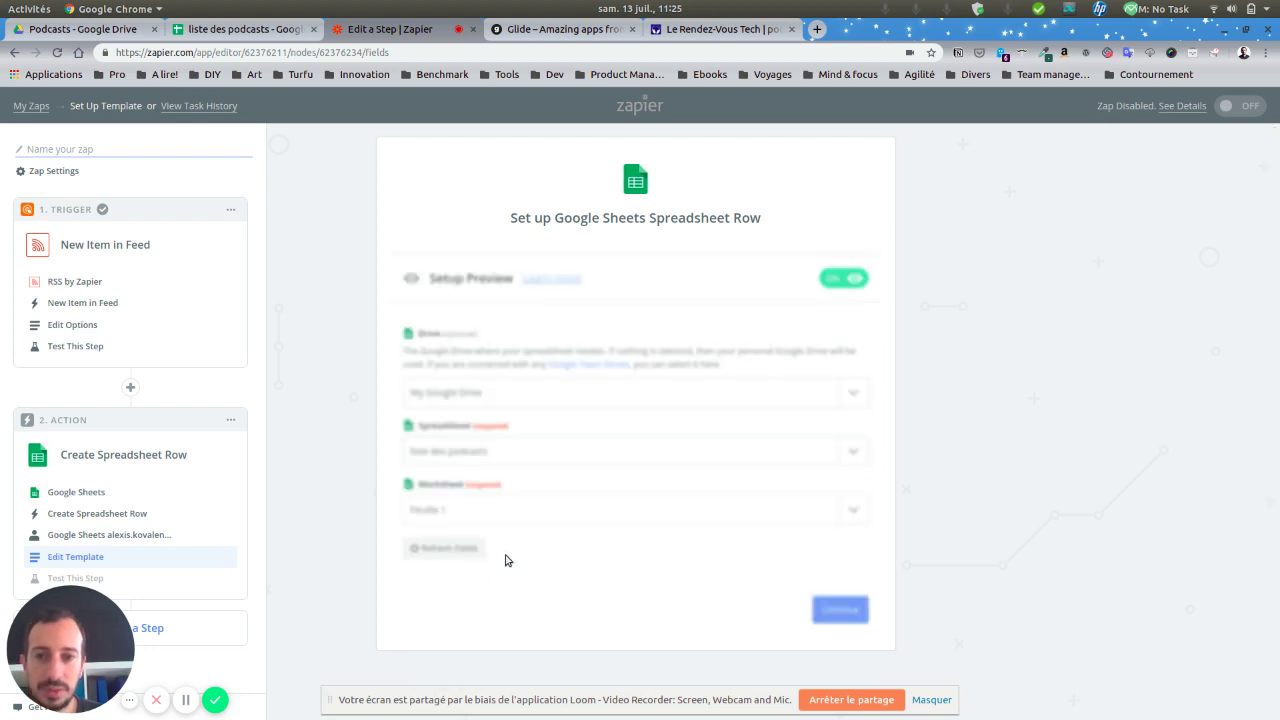
Step: Map the feed's Title to the "titre de l'épisode" column and its Pub Date to the "date" column
scroll(1000, 470, down, 1)
scroll(1005, 445, down, 3)
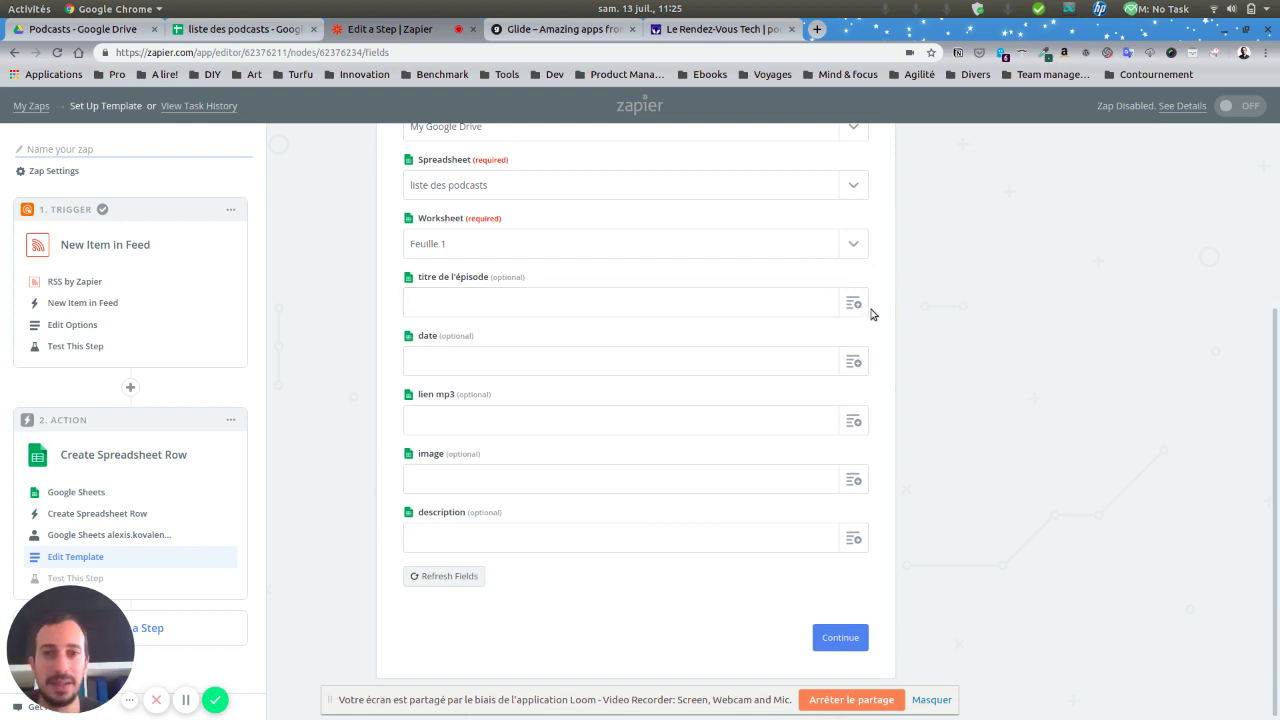
click(853, 303)
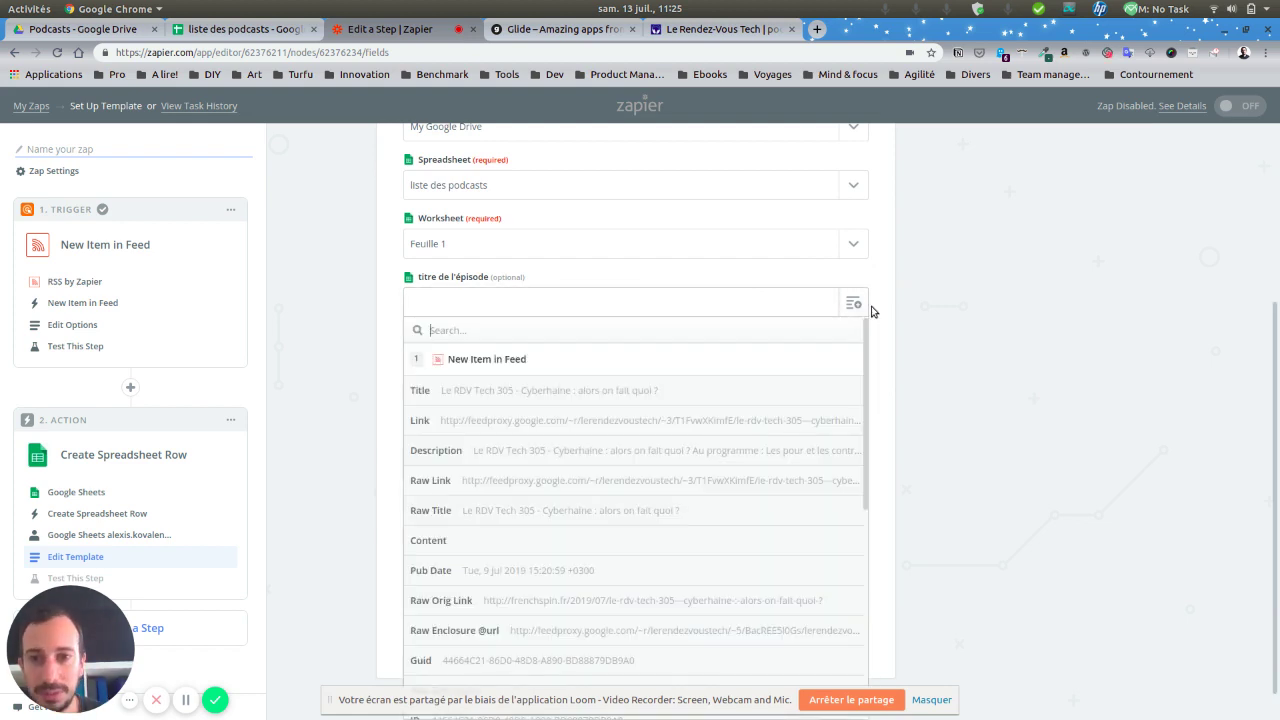
click(597, 390)
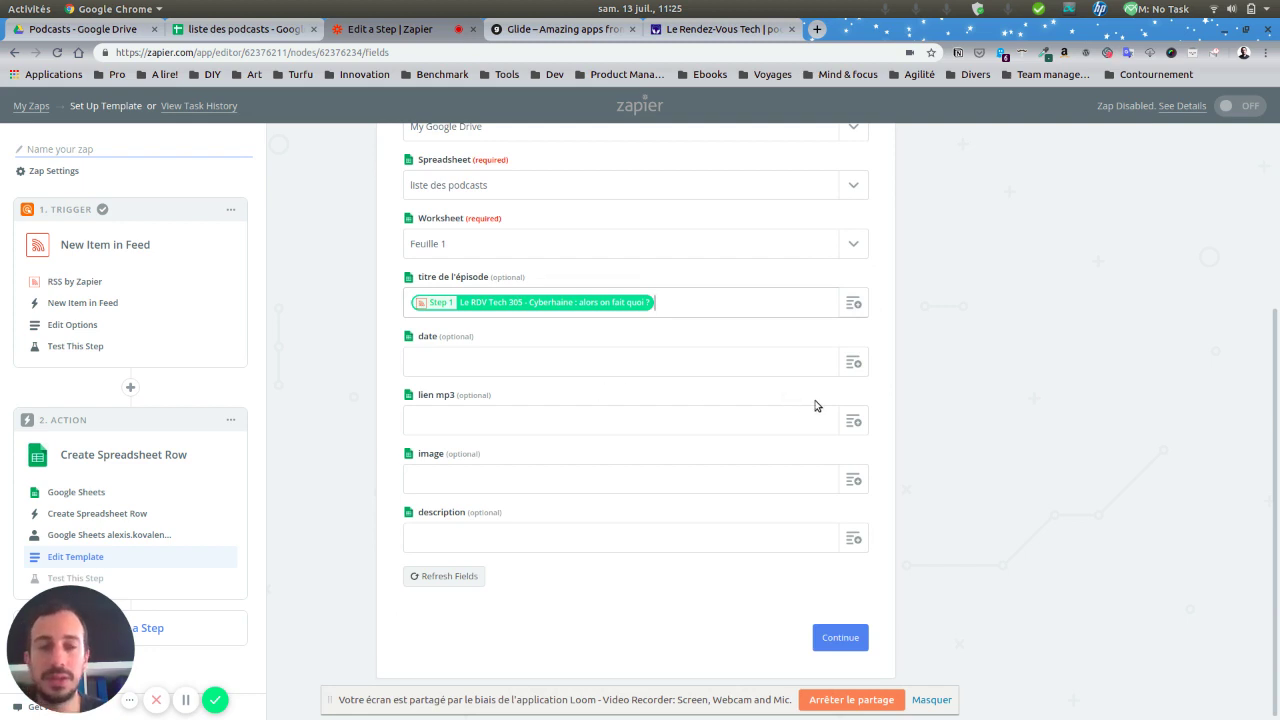
click(855, 362)
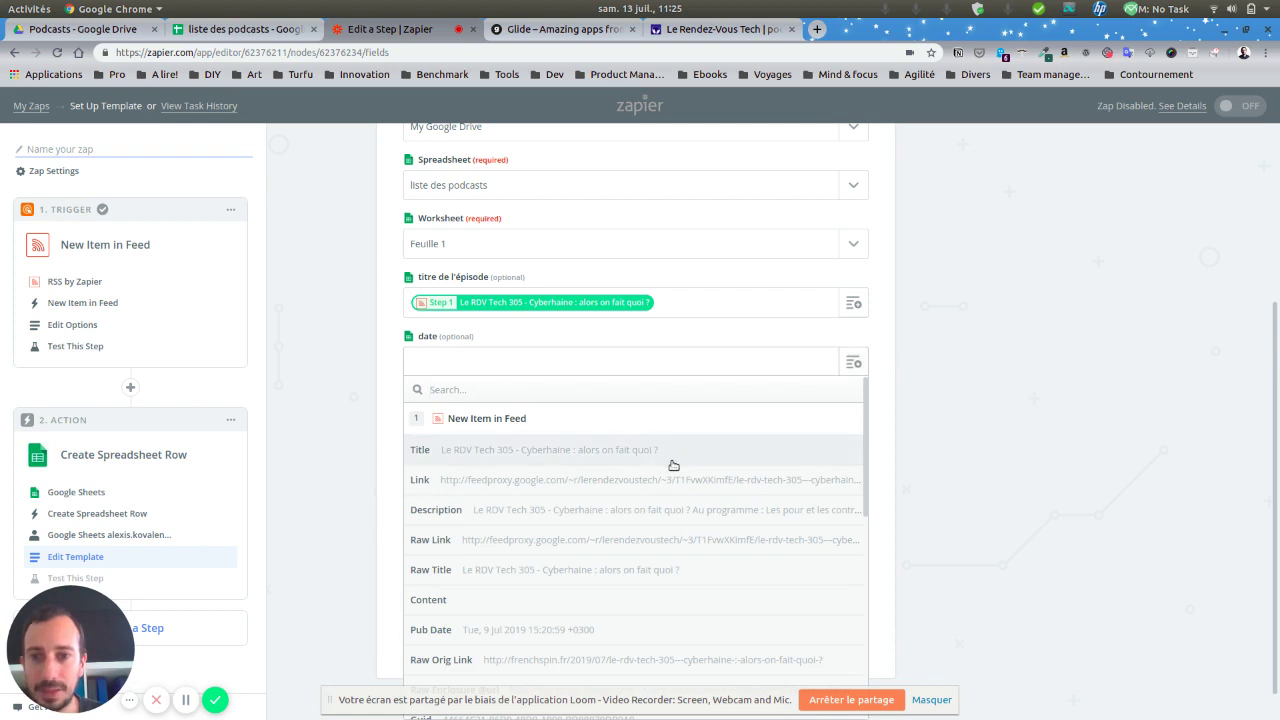
scroll(658, 500, down, 2)
click(604, 524)
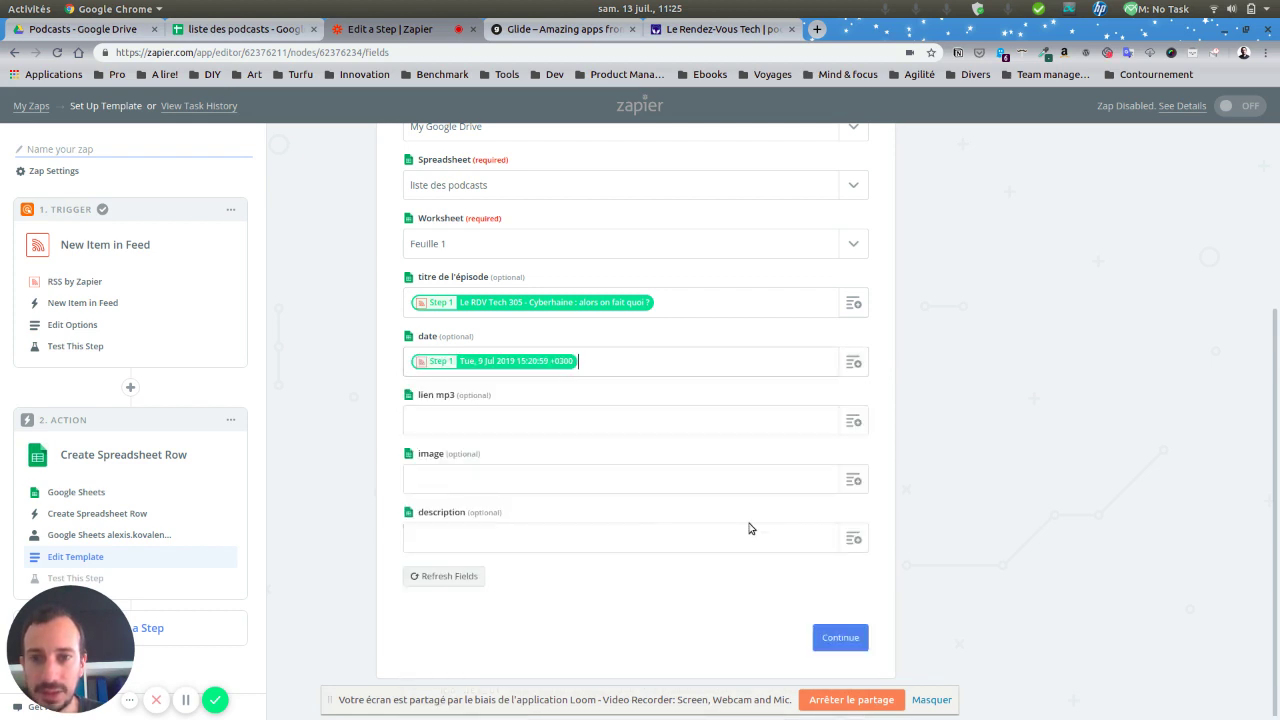
click(851, 421)
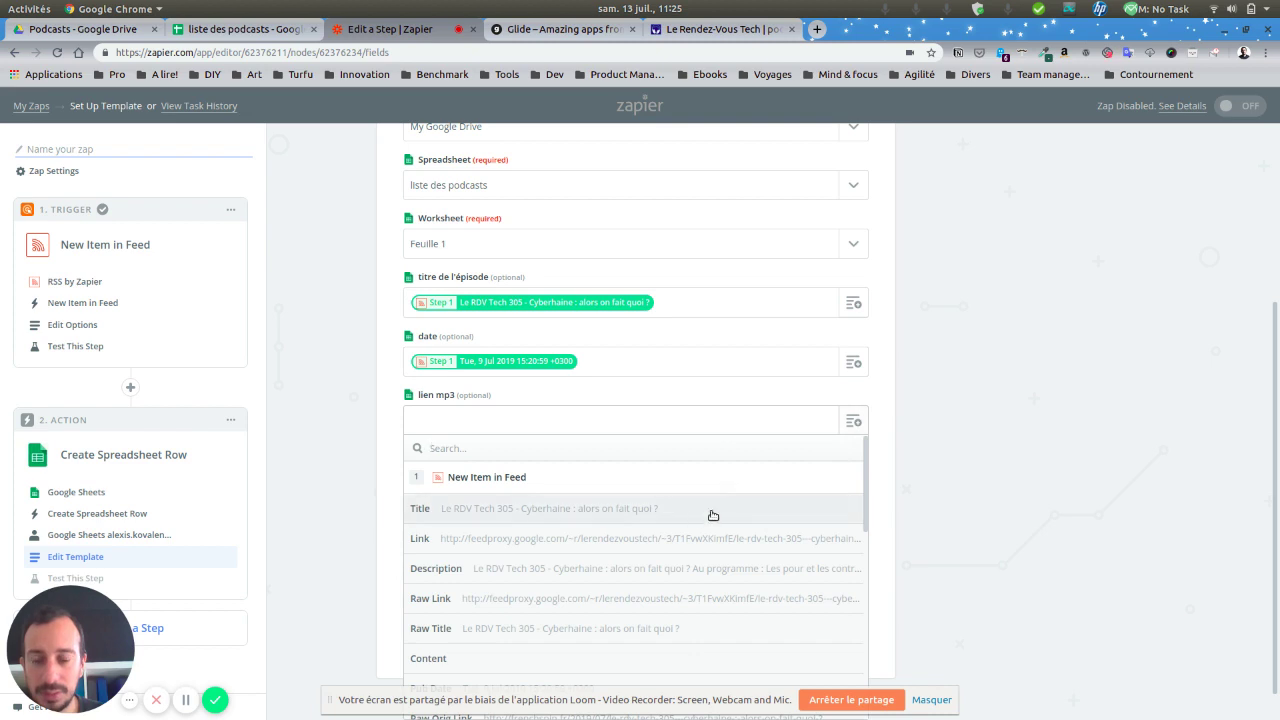
scroll(692, 516, down, 1)
scroll(692, 516, down, 3)
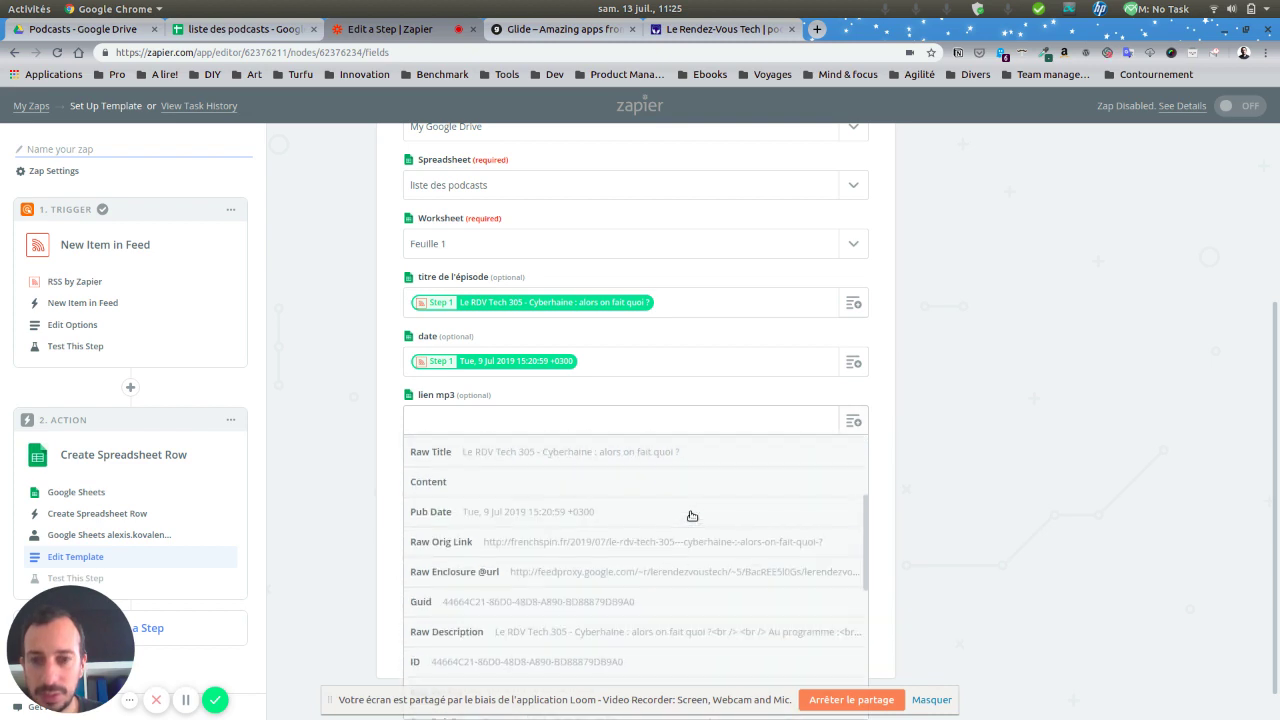
click(640, 572)
Step: Look through the feed's available fields for an image link for the "image" column, leaving that column empty
click(856, 479)
scroll(744, 543, down, 8)
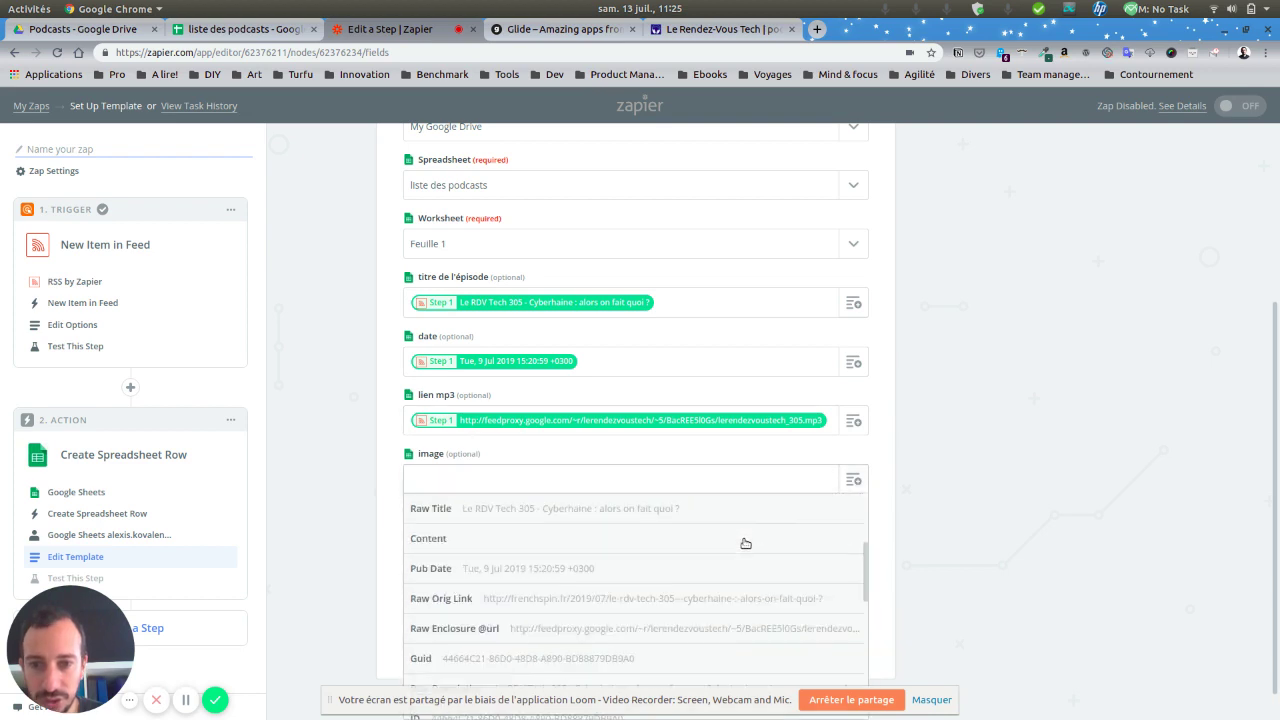
scroll(744, 543, down, 4)
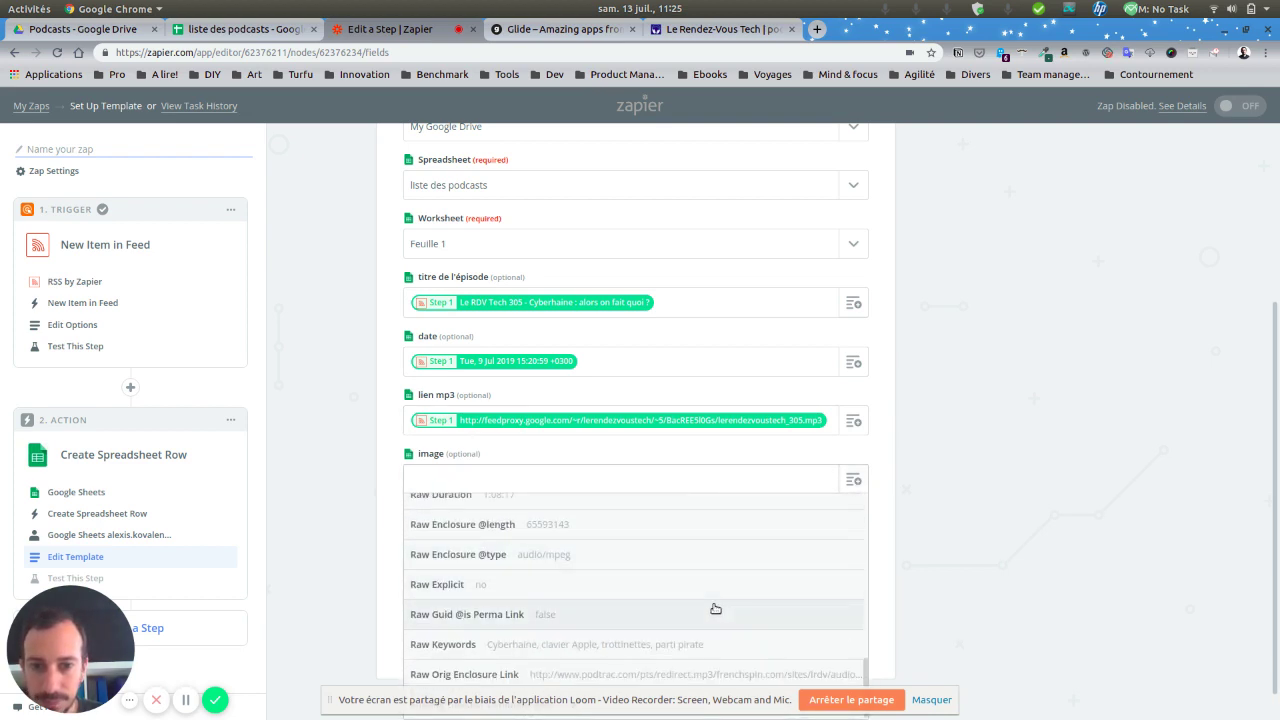
scroll(709, 626, up, 3)
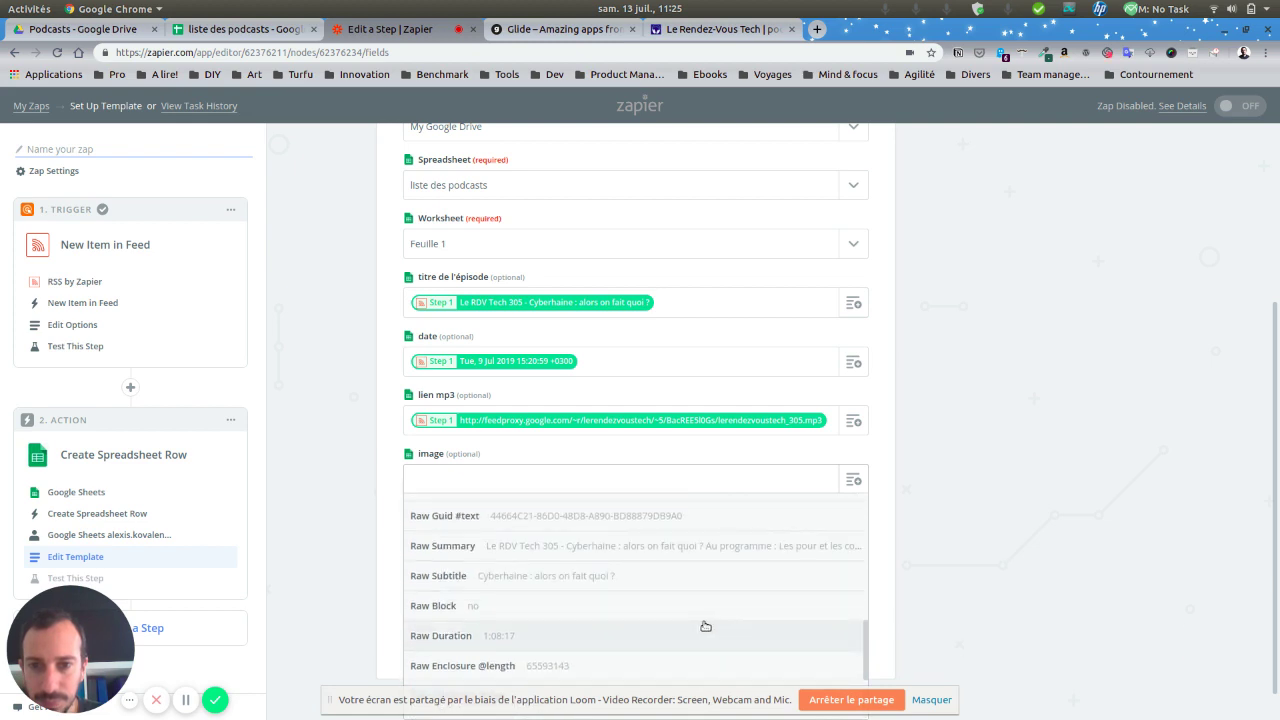
scroll(705, 626, up, 3)
scroll(705, 626, up, 3)
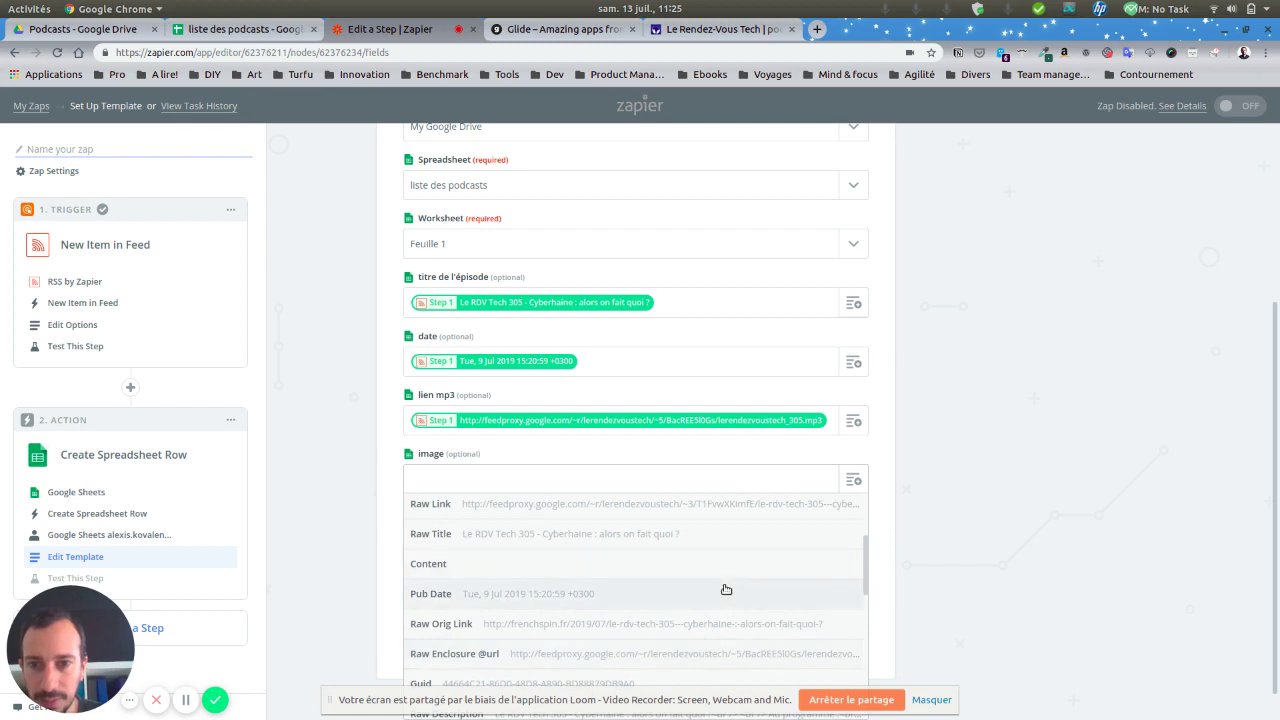
scroll(723, 589, up, 1)
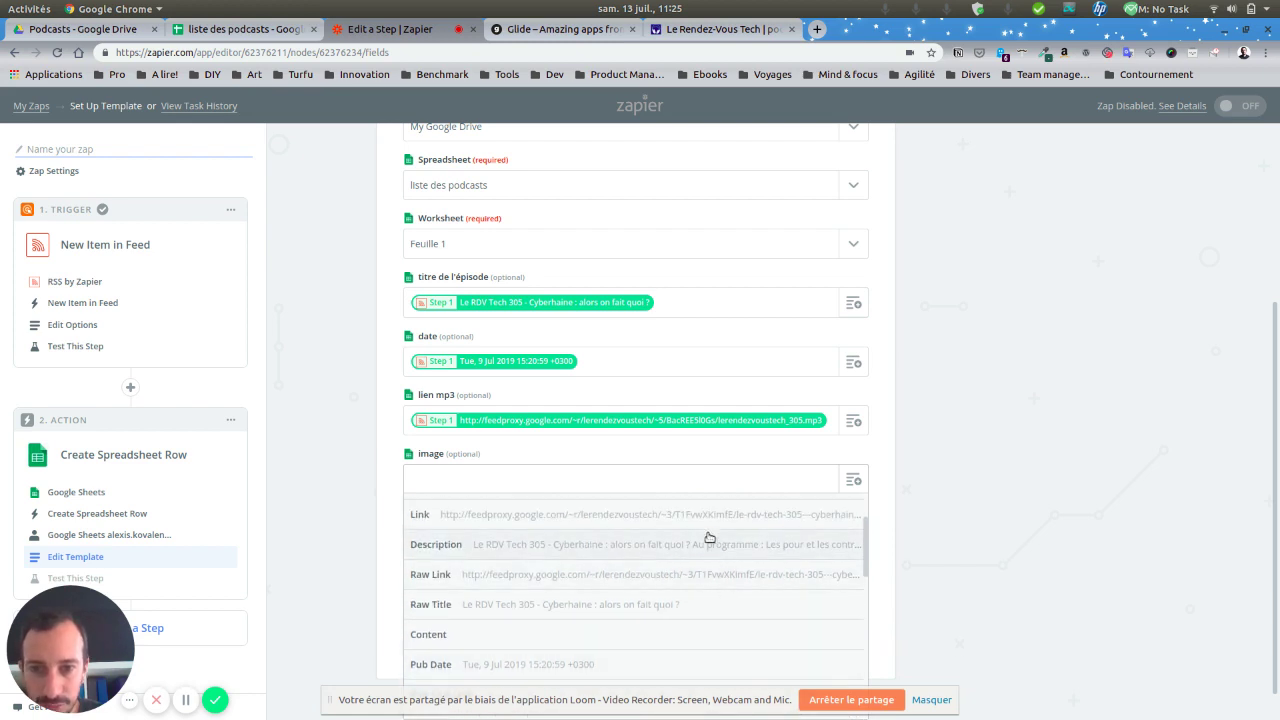
scroll(720, 575, down, 5)
scroll(714, 561, down, 5)
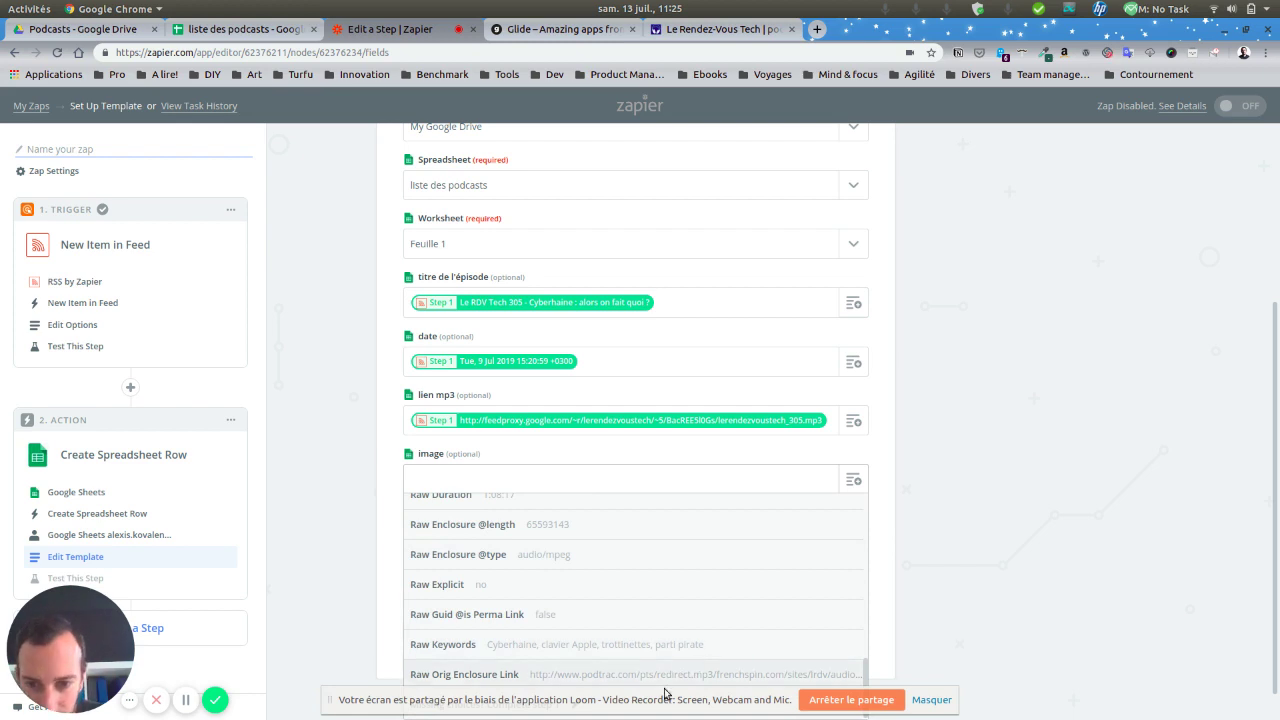
click(930, 700)
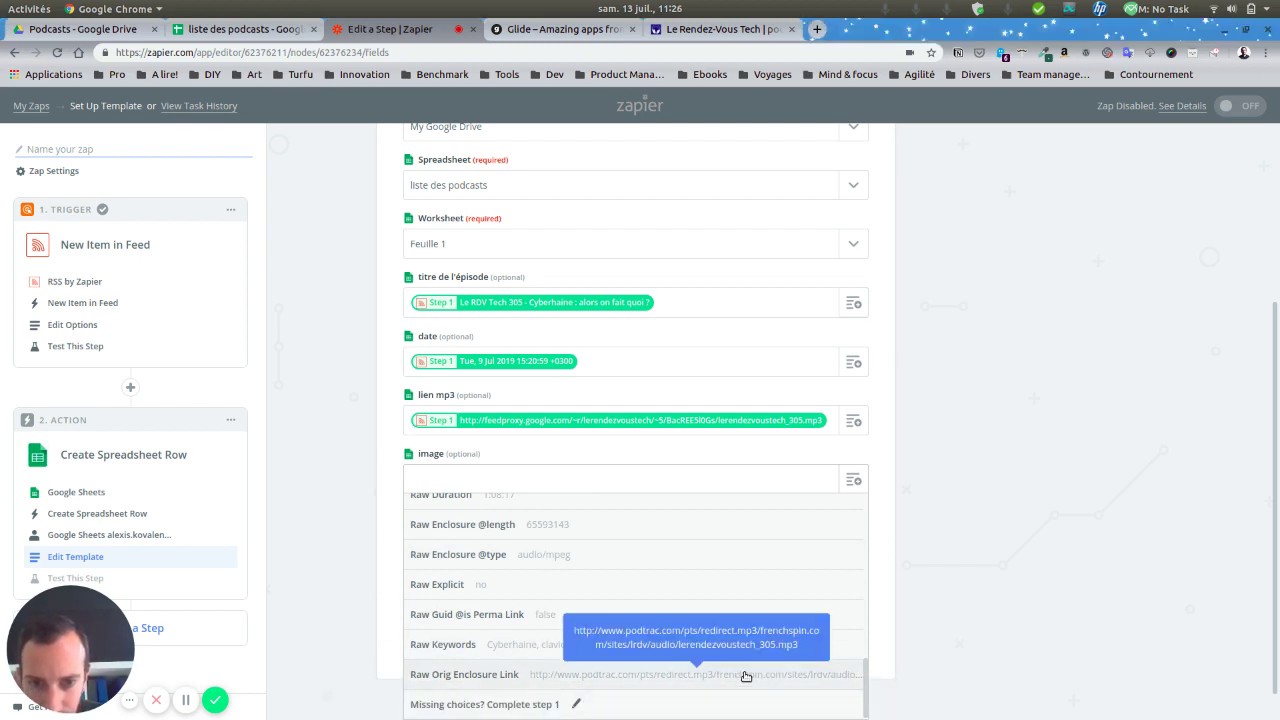
scroll(728, 595, up, 3)
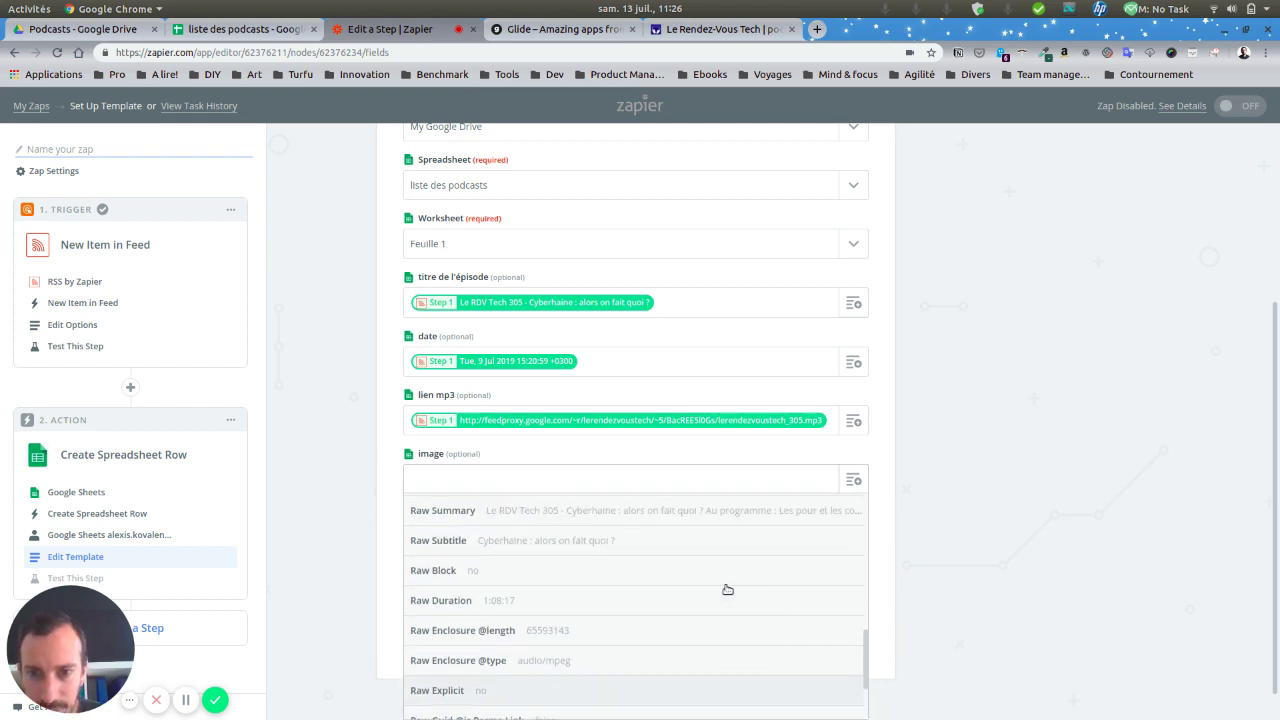
scroll(728, 590, up, 2)
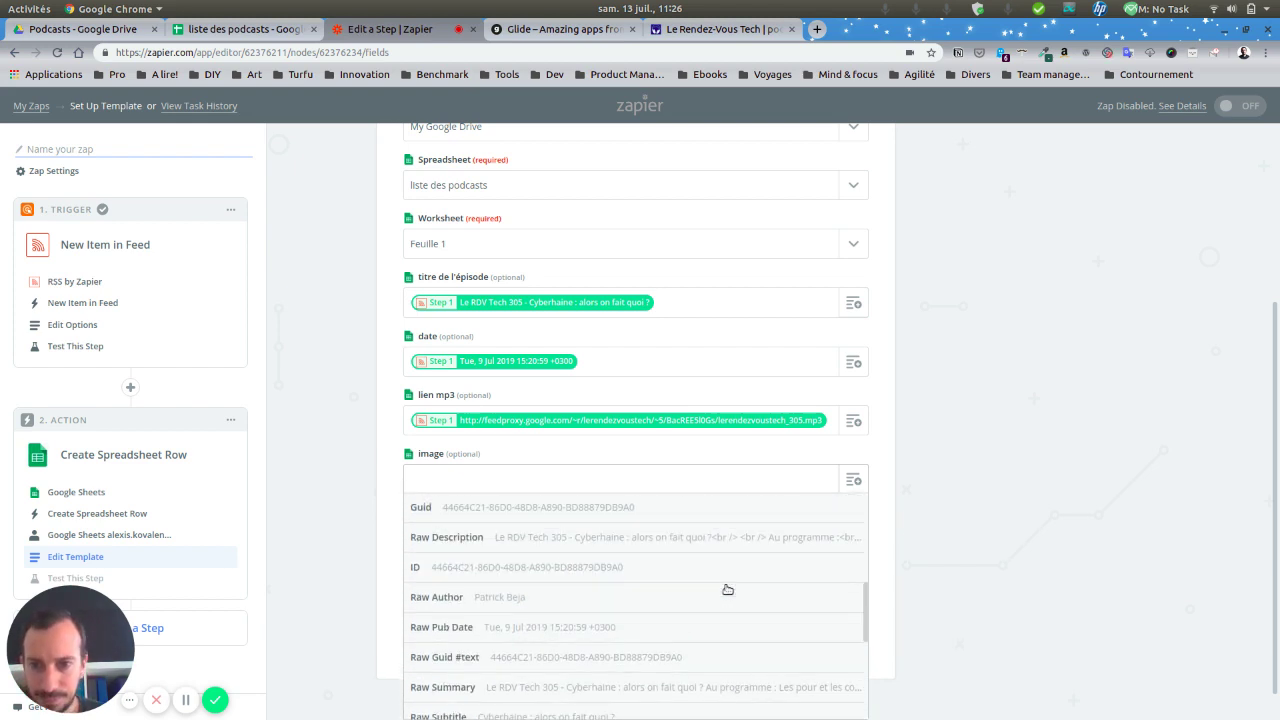
scroll(720, 595, up, 2)
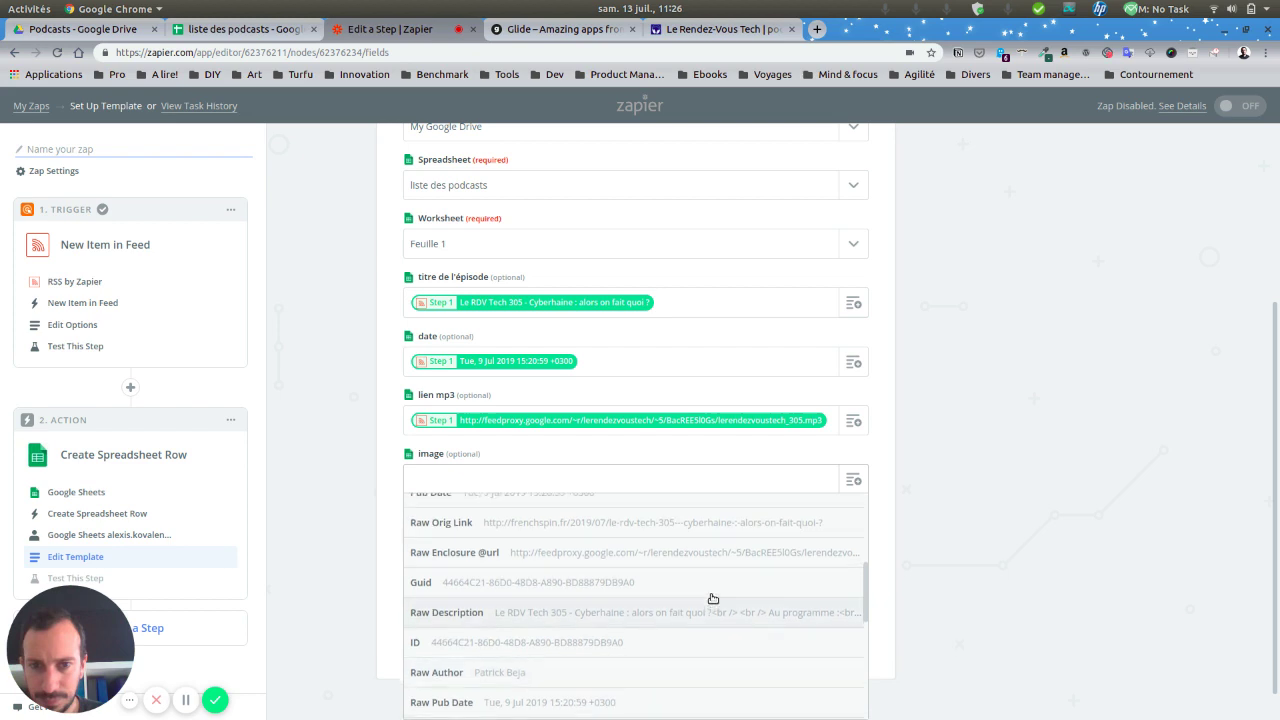
scroll(712, 598, up, 4)
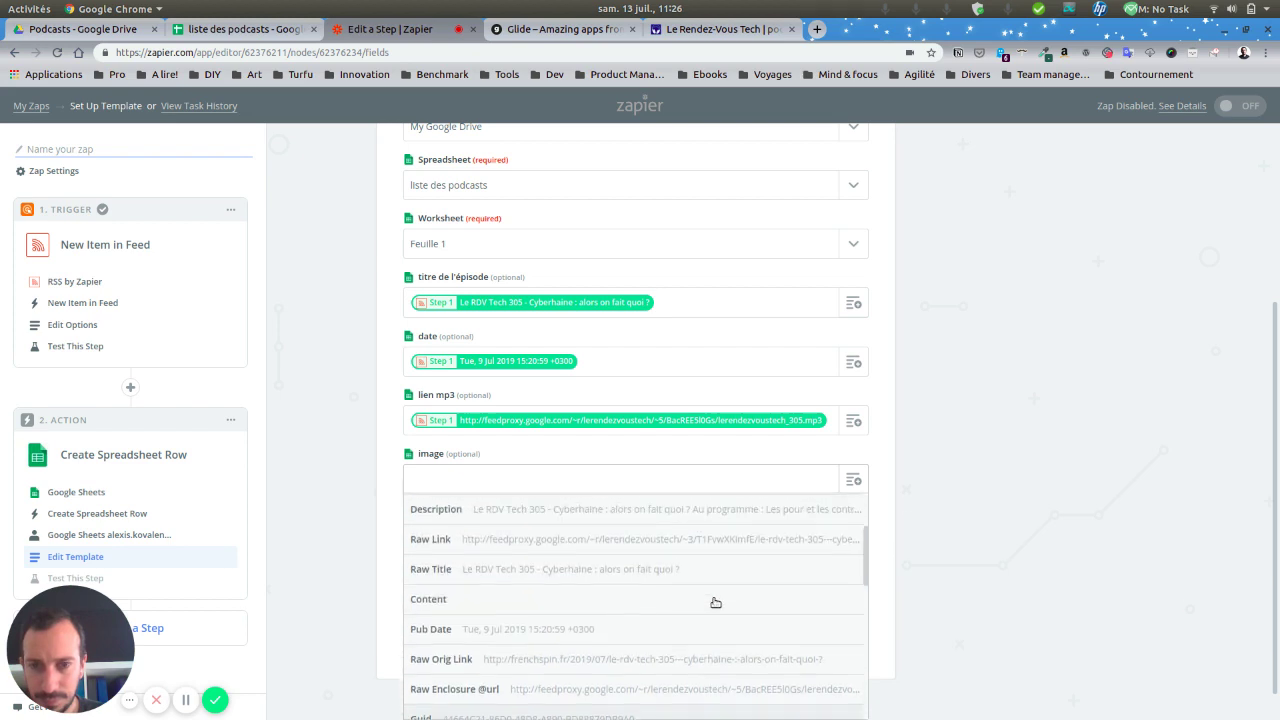
scroll(715, 602, up, 1)
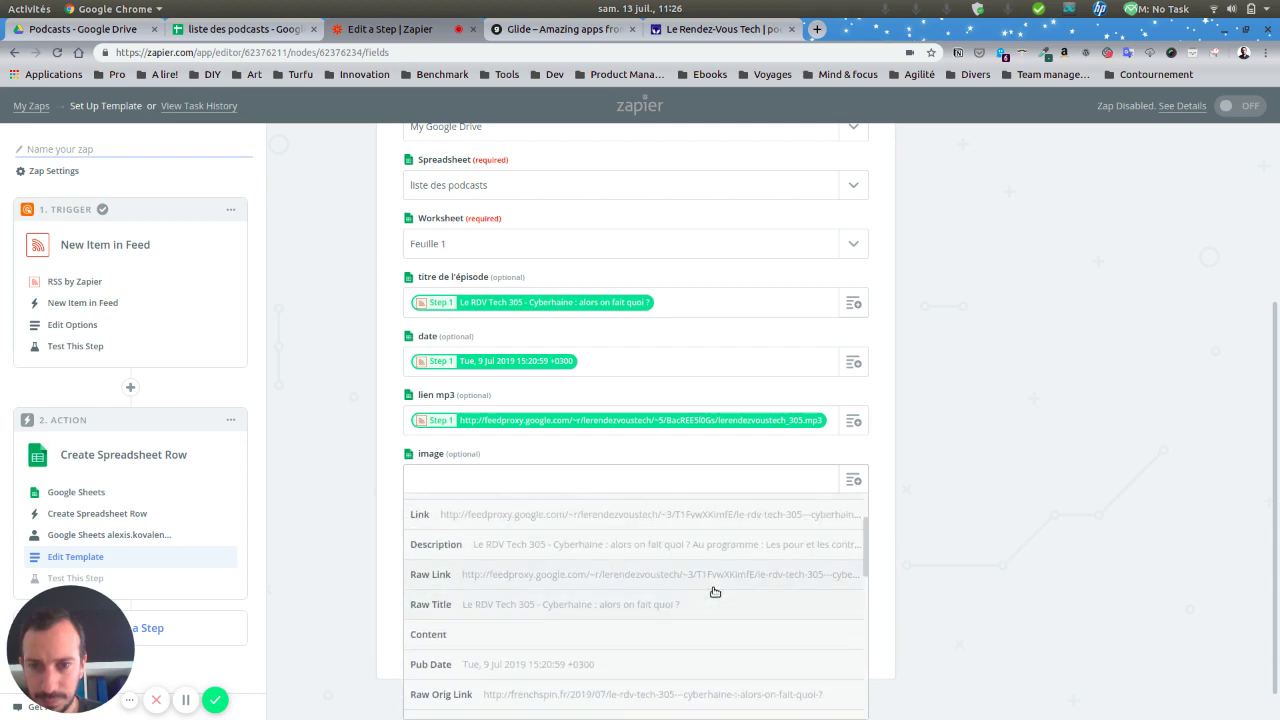
scroll(752, 602, up, 2)
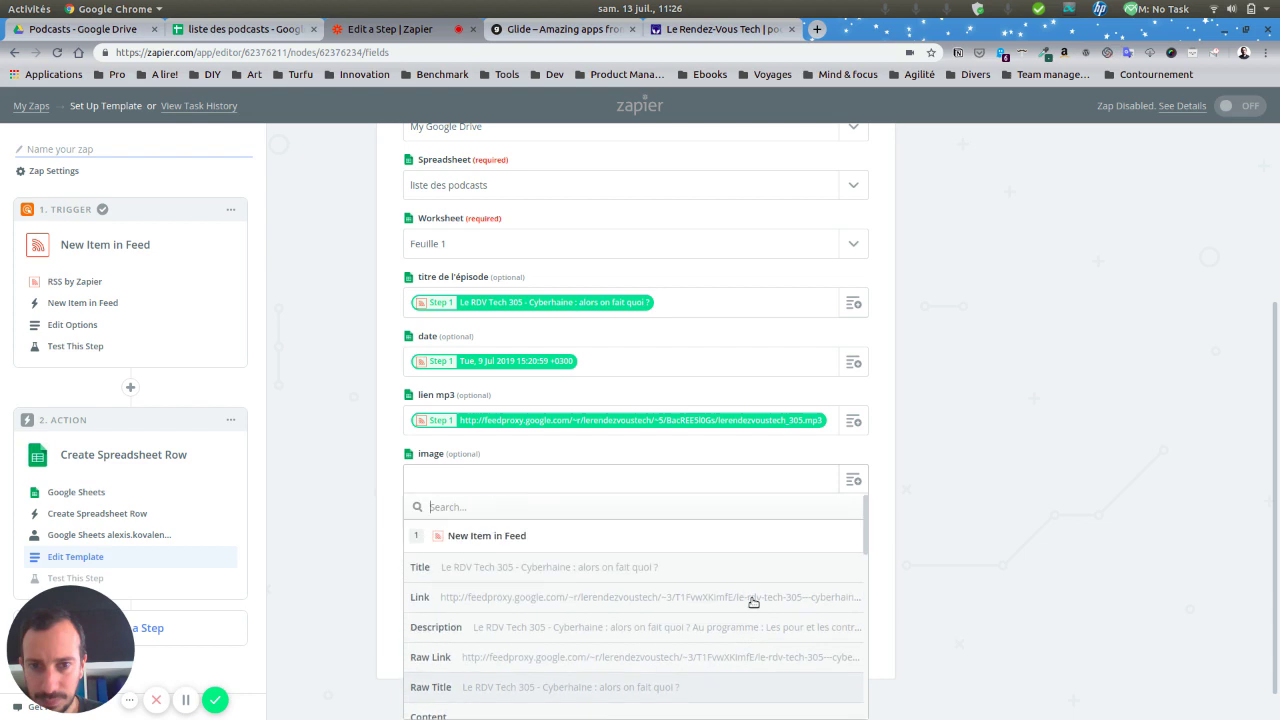
click(937, 577)
scroll(791, 551, up, 3)
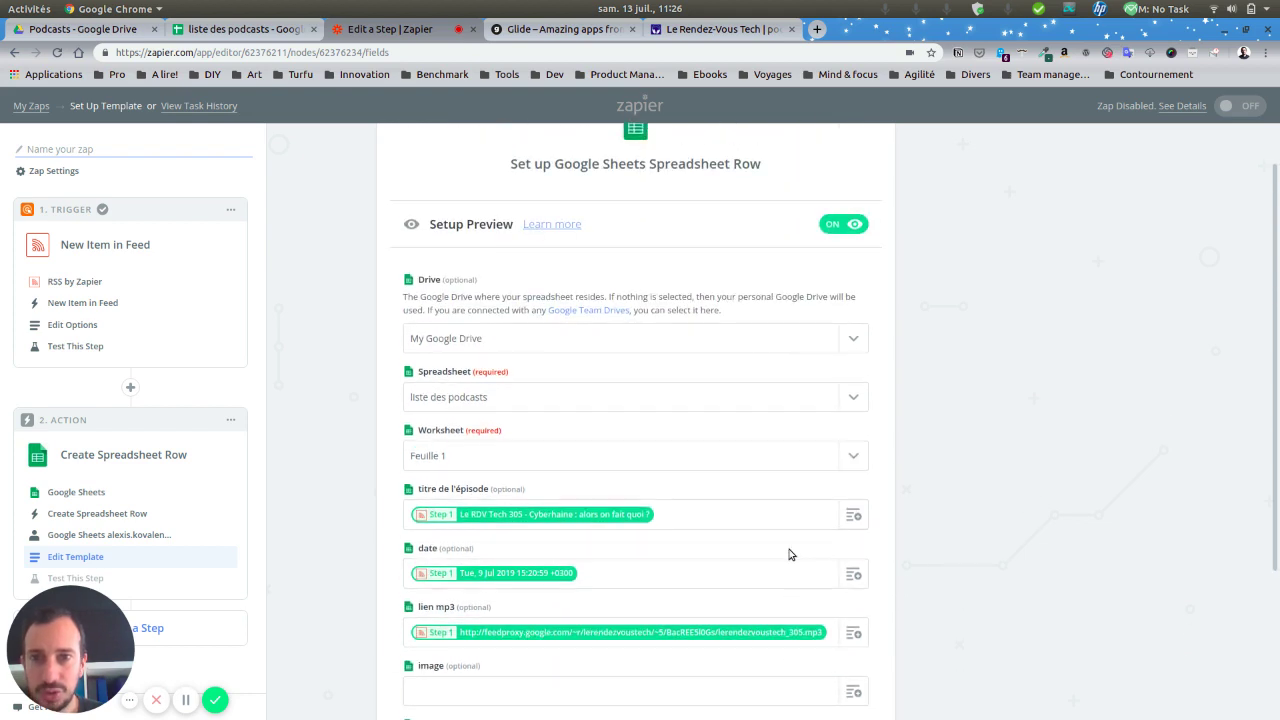
Step: Map the feed's episode description text to the "description" column of the spreadsheet row
scroll(730, 498, down, 3)
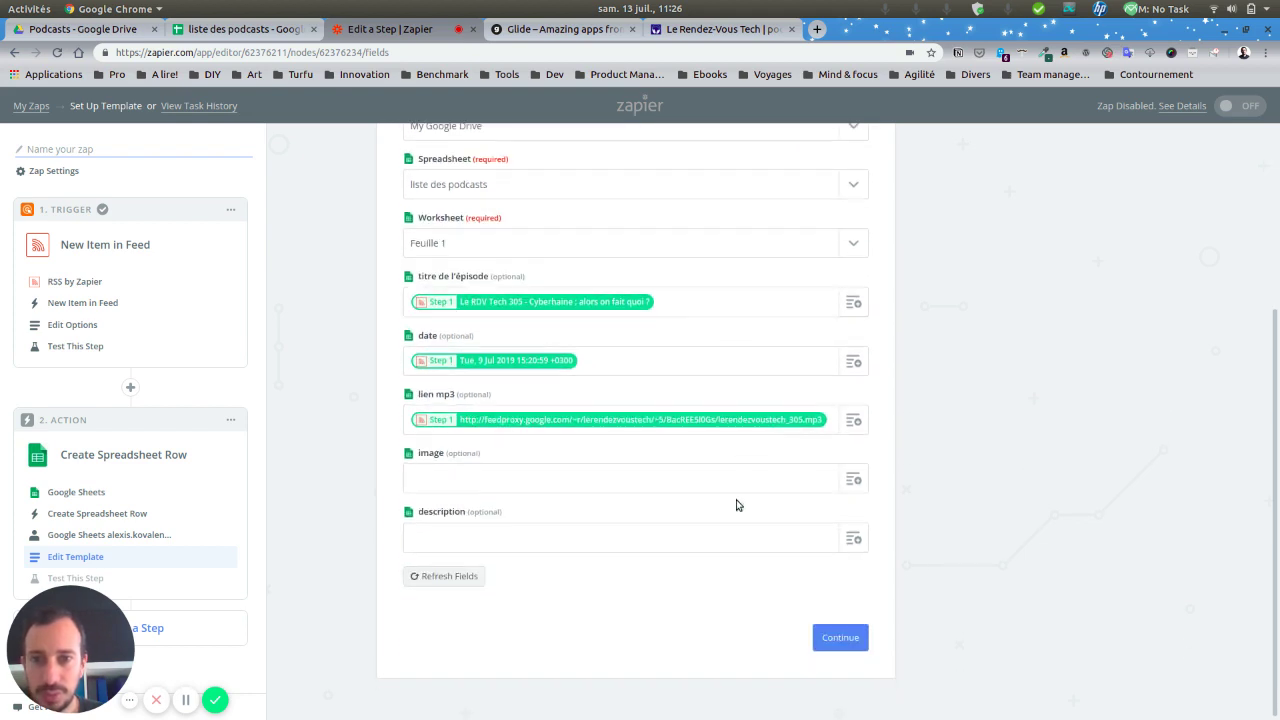
click(855, 540)
scroll(771, 574, down, 2)
click(687, 583)
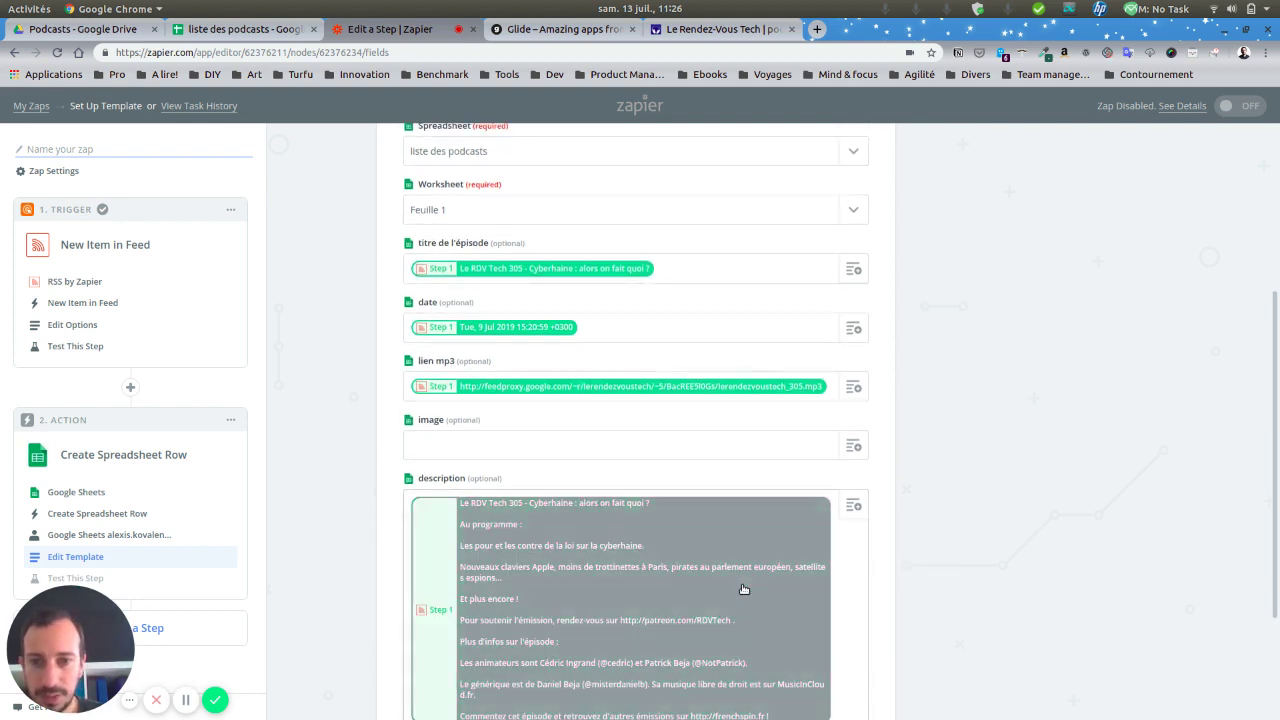
Step: Finish the row template, send the test row to Google Sheets and complete the Zap's setup
scroll(1000, 580, down, 3)
click(820, 644)
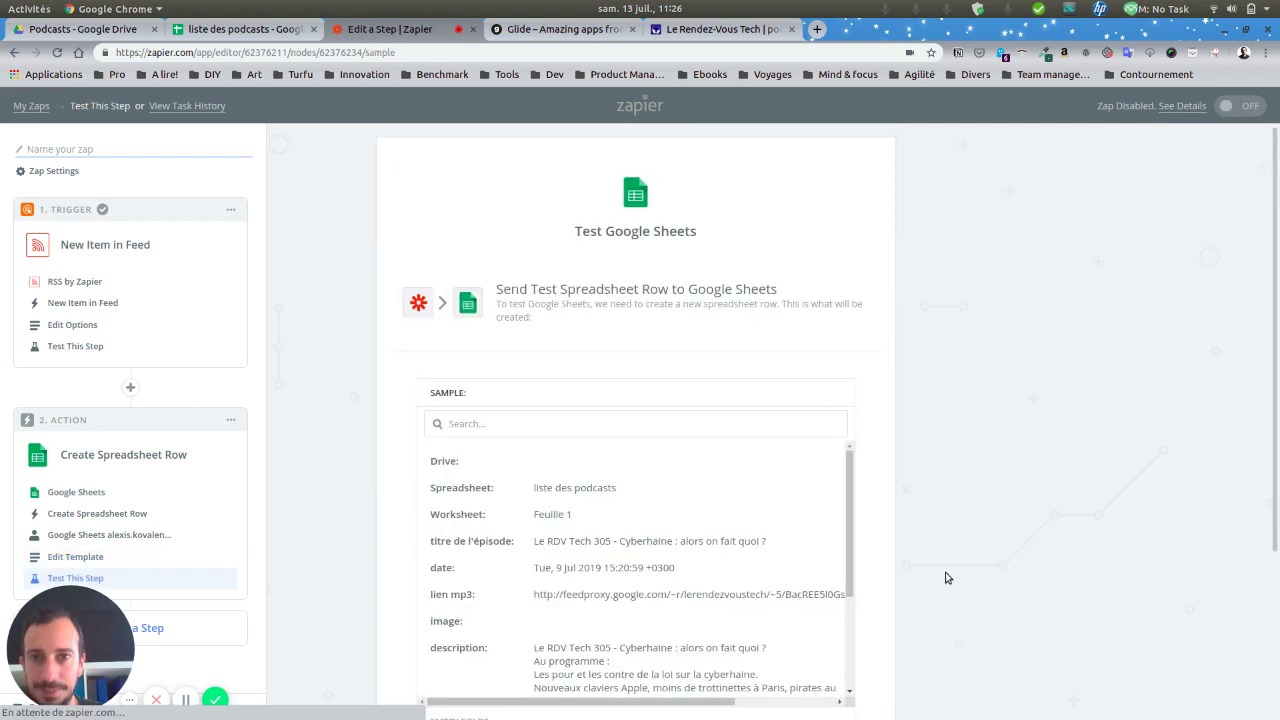
scroll(893, 487, down, 2)
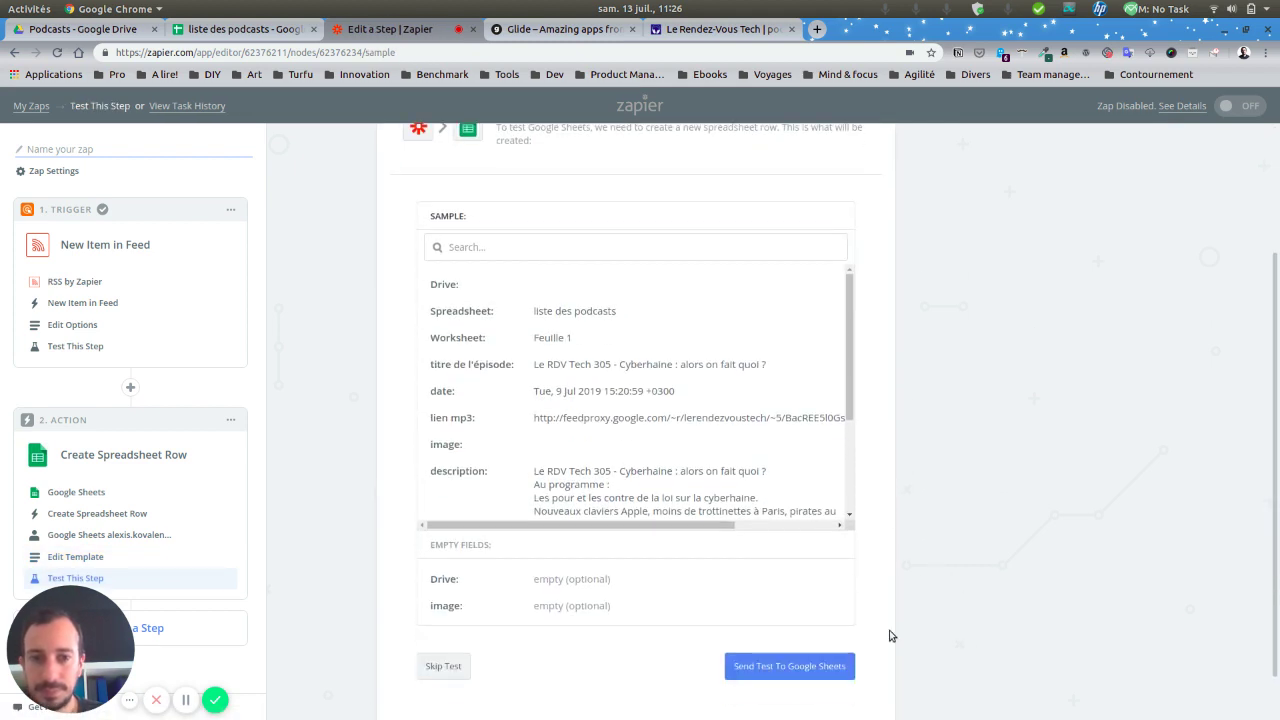
click(826, 668)
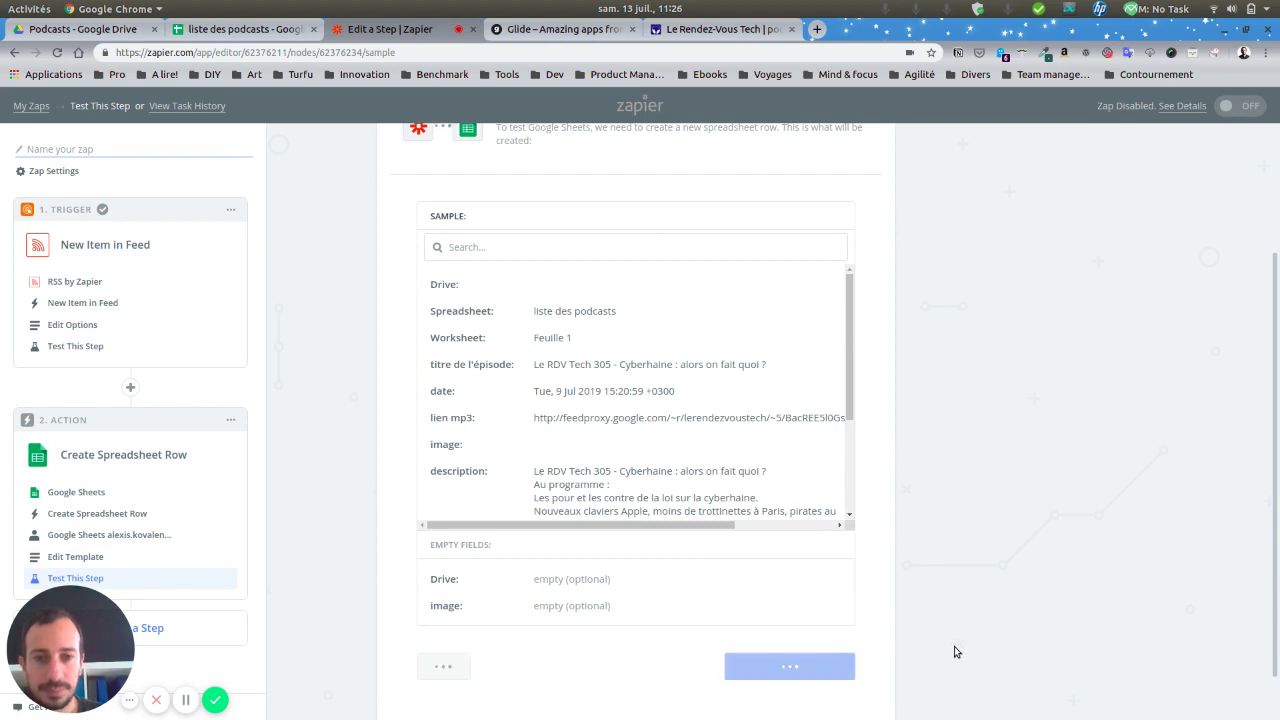
click(832, 619)
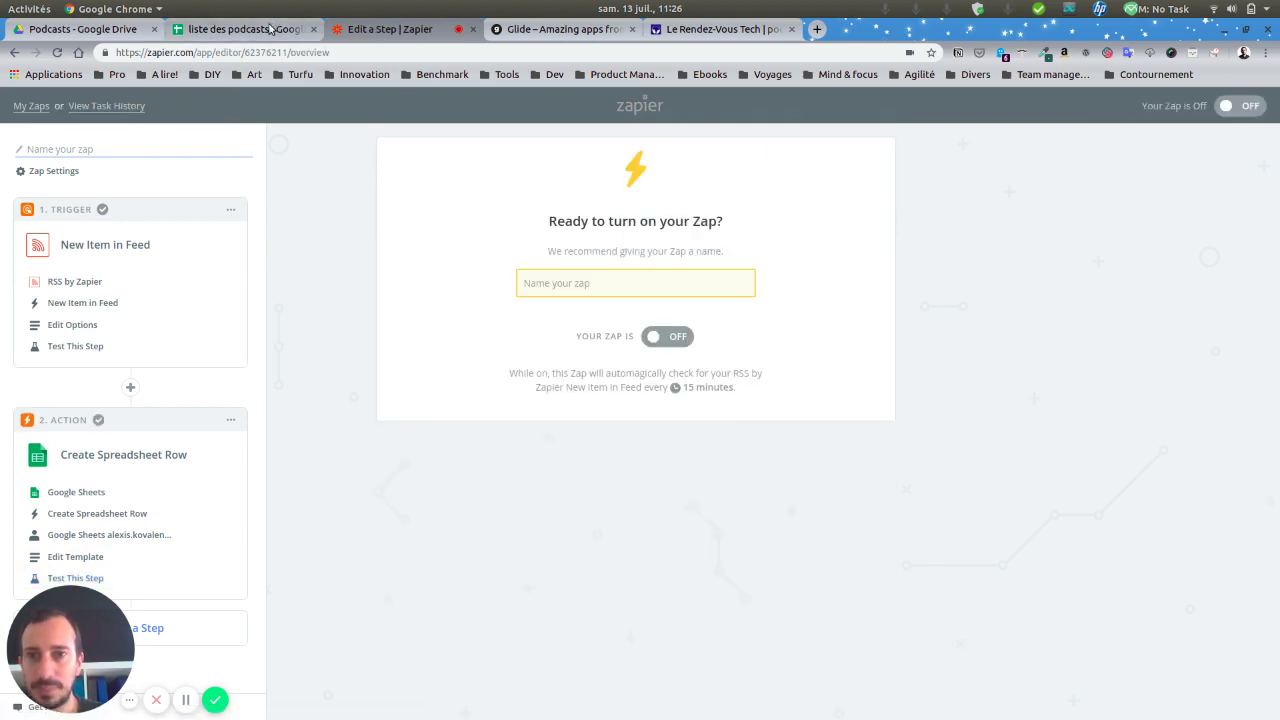
Step: Widen the "image" column in the "liste des podcasts" spreadsheet and check the new Le RDV Tech episode row
click(245, 30)
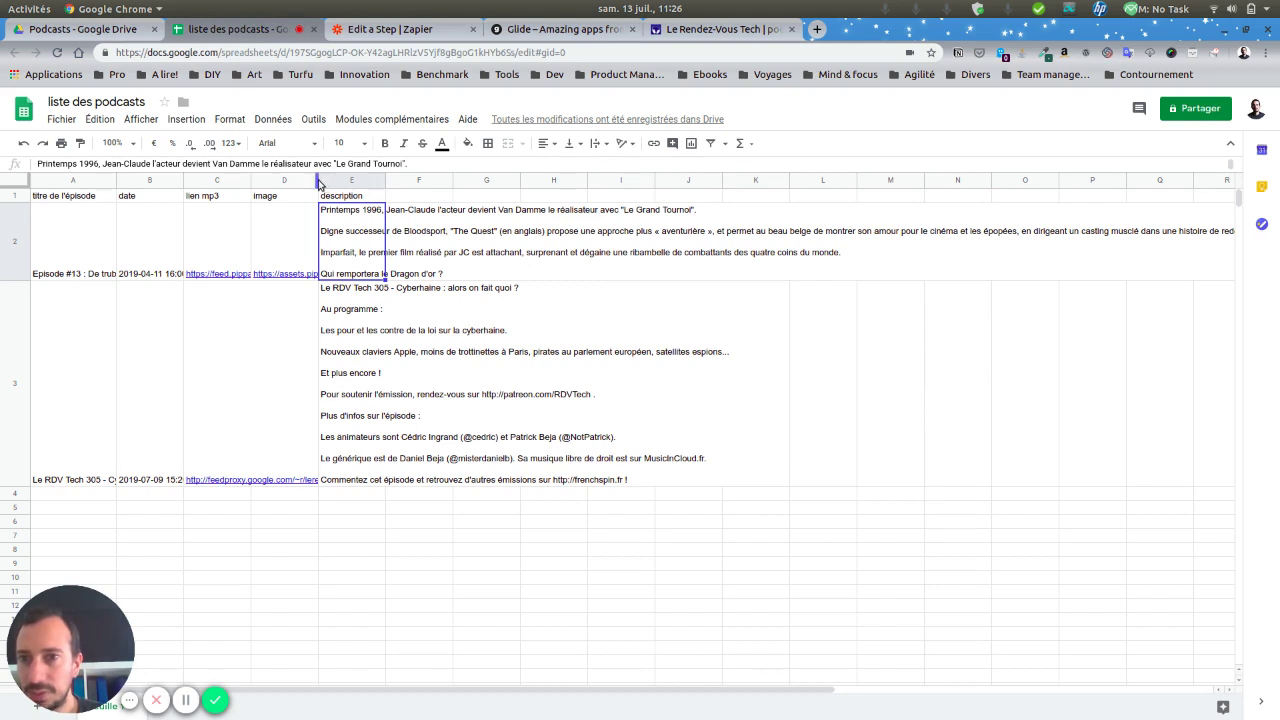
drag(313, 180, 480, 182)
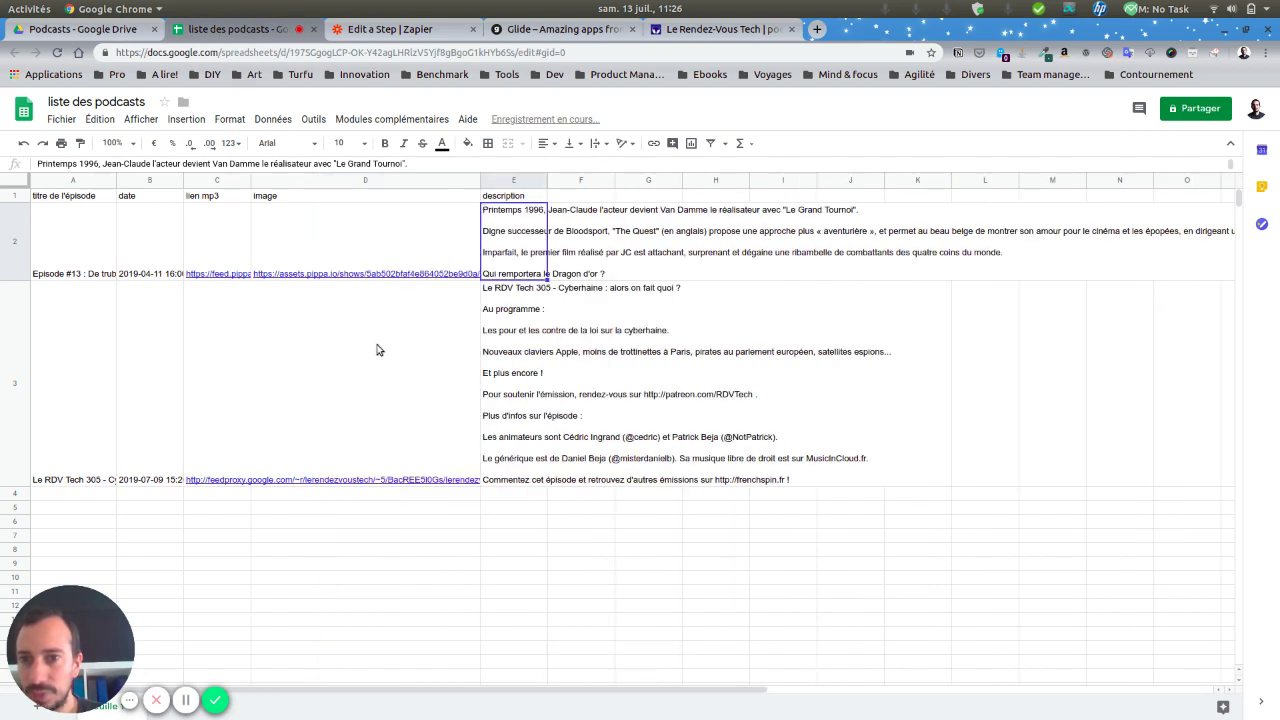
click(377, 349)
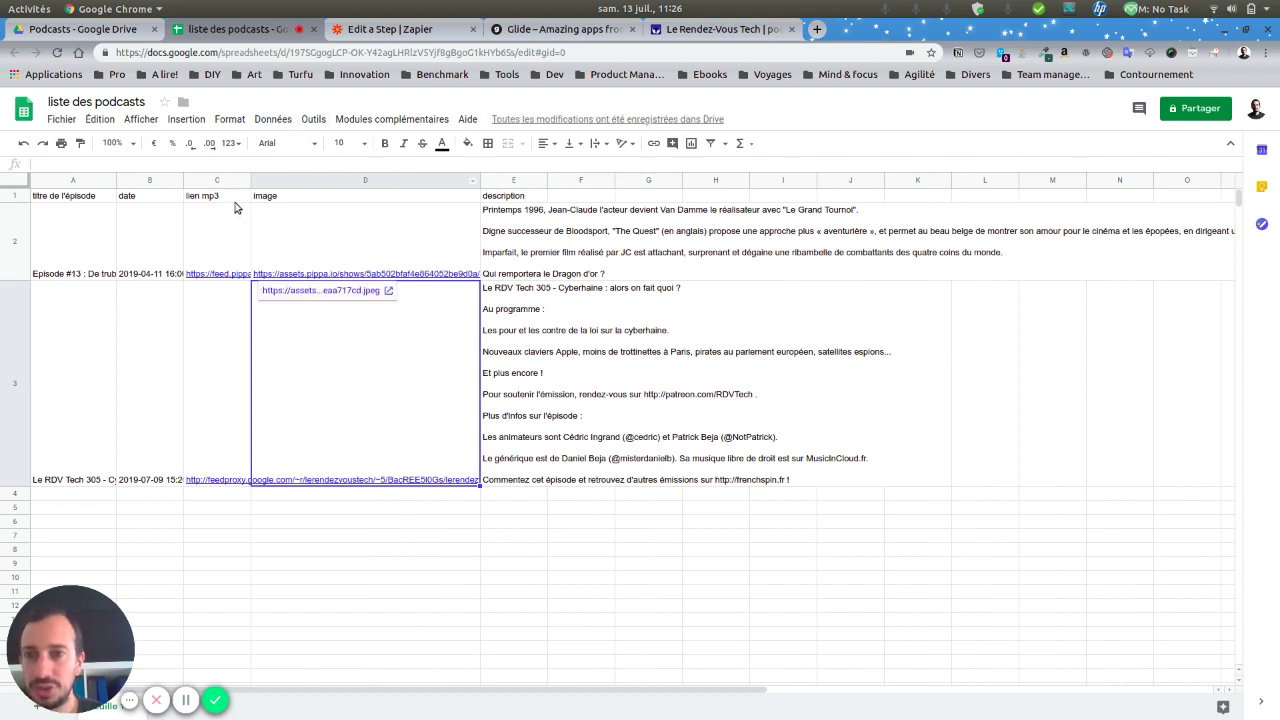
click(665, 333)
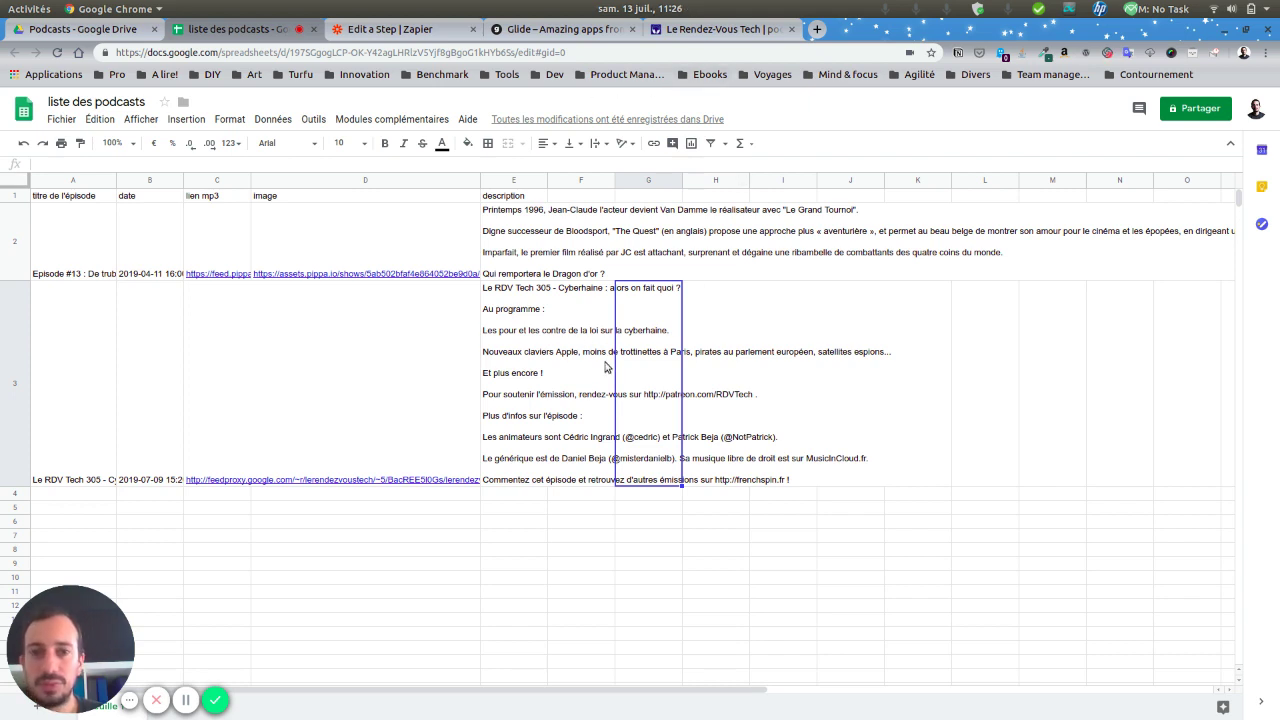
click(566, 30)
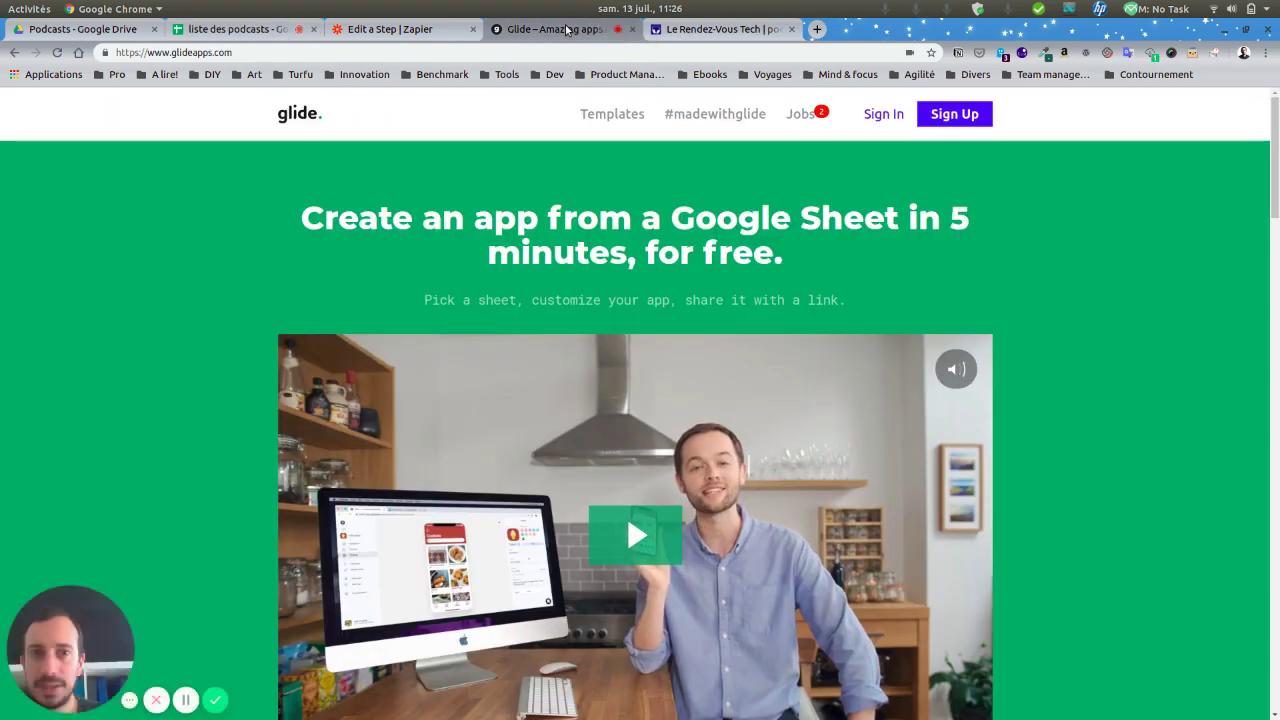
click(380, 30)
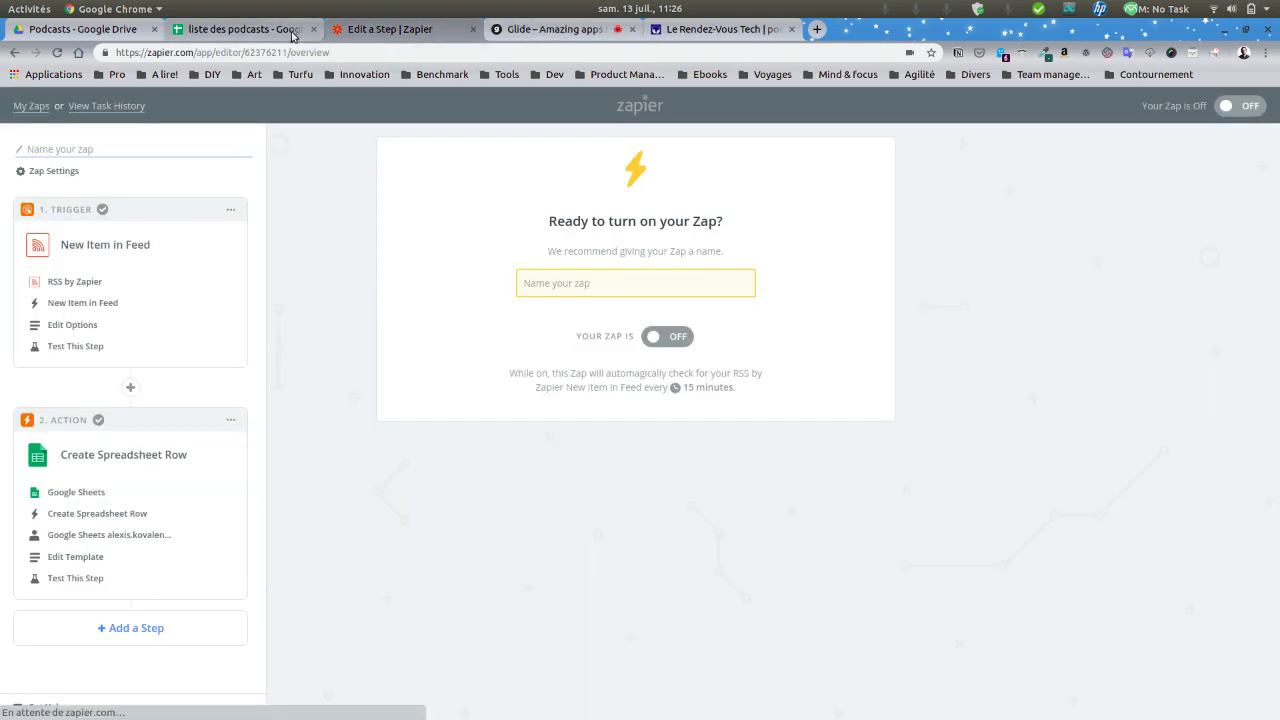
click(274, 24)
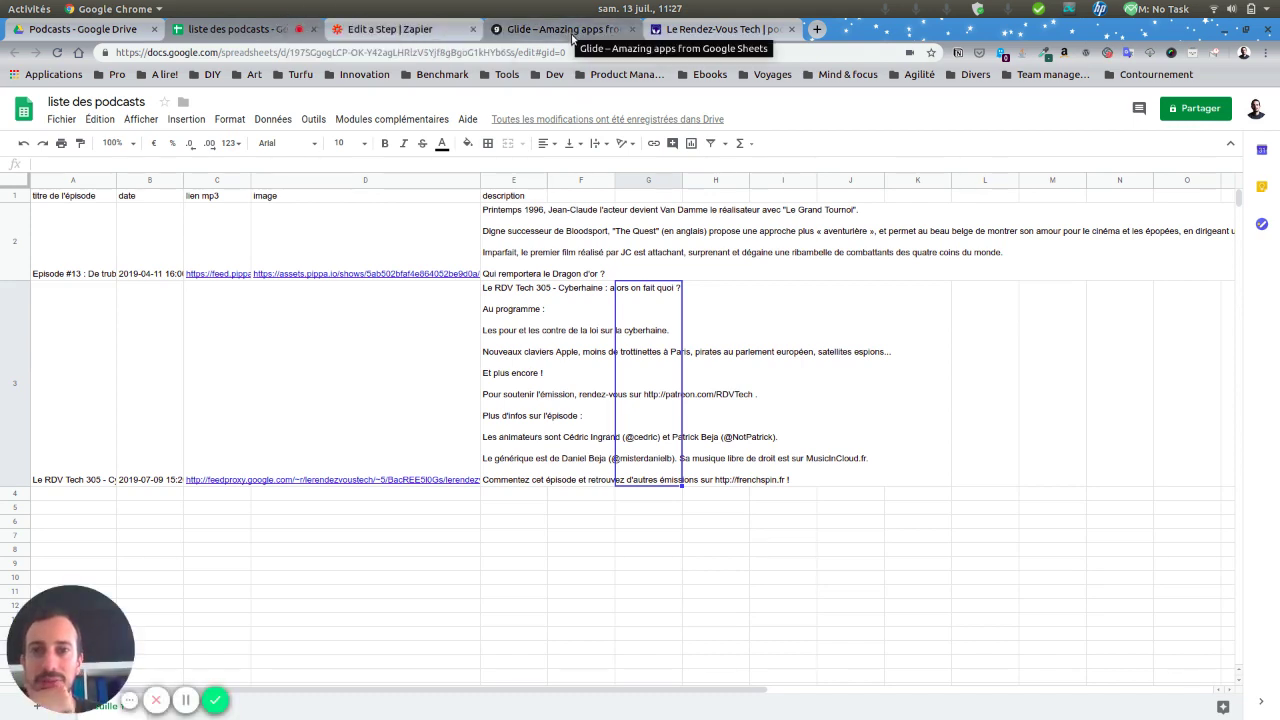
Step: Switch to Glide, sign in and create a new app from the "liste des podcasts" Google Sheet
click(568, 30)
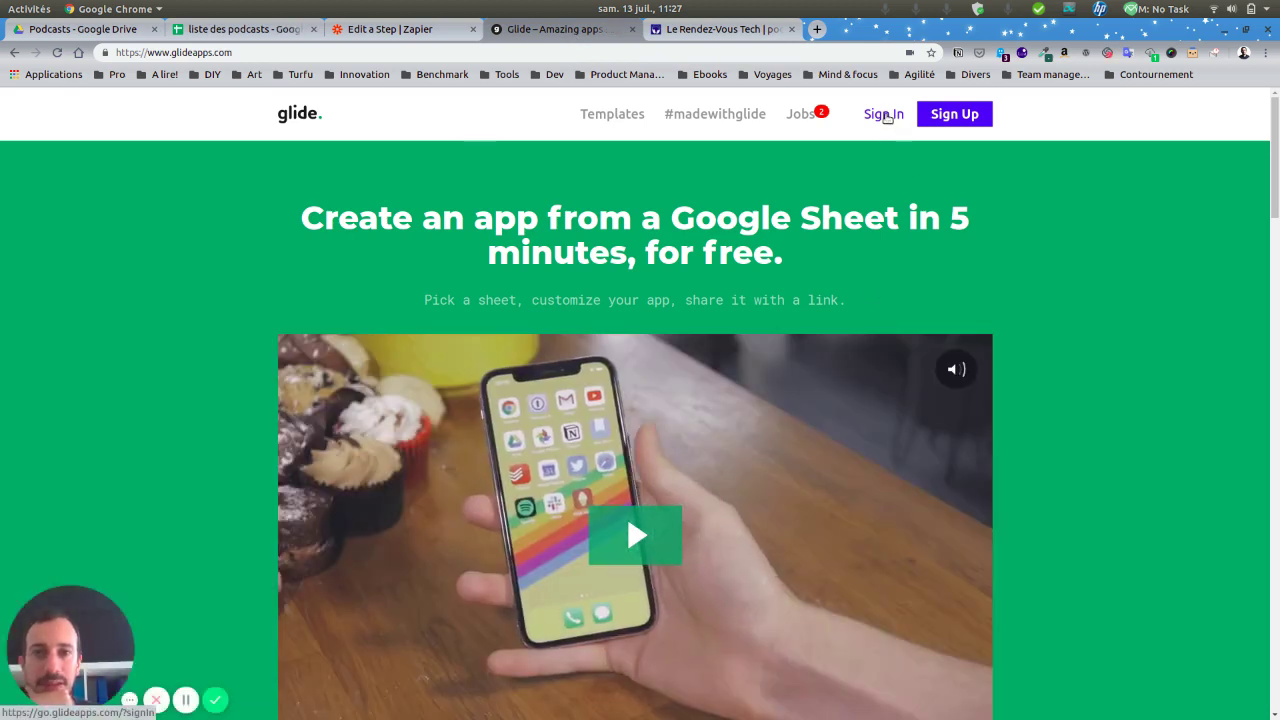
click(880, 115)
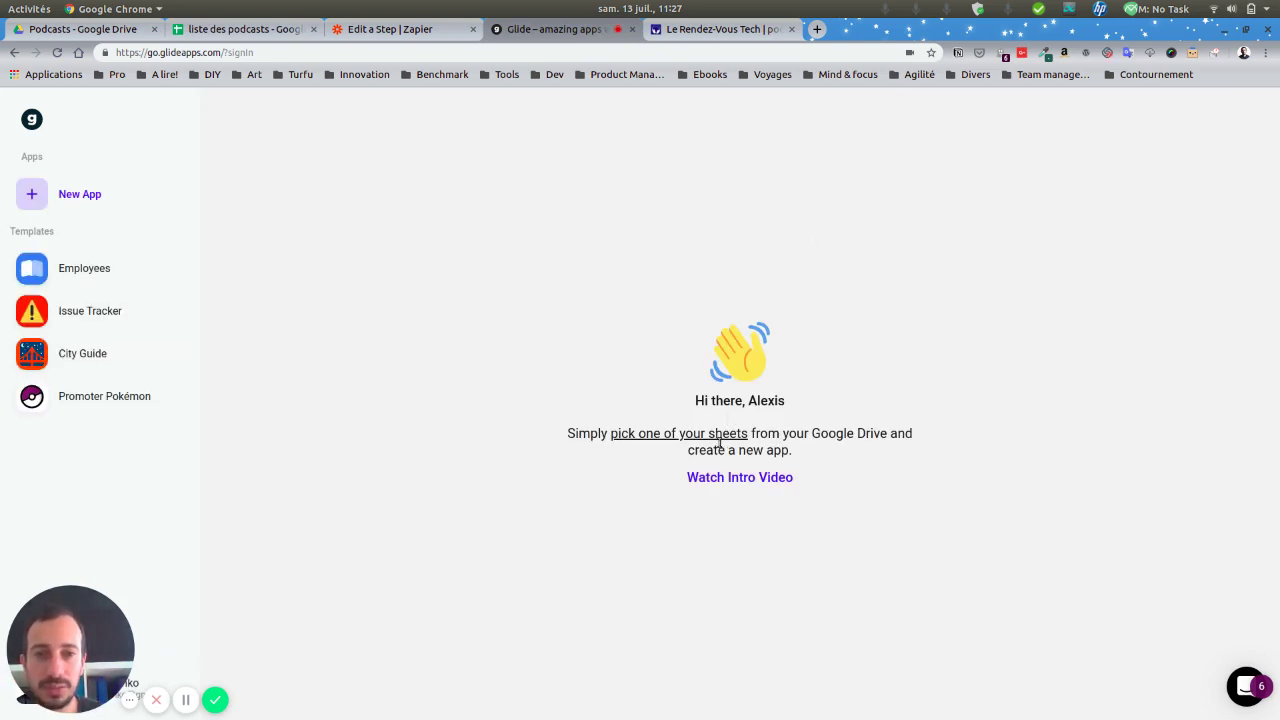
click(716, 444)
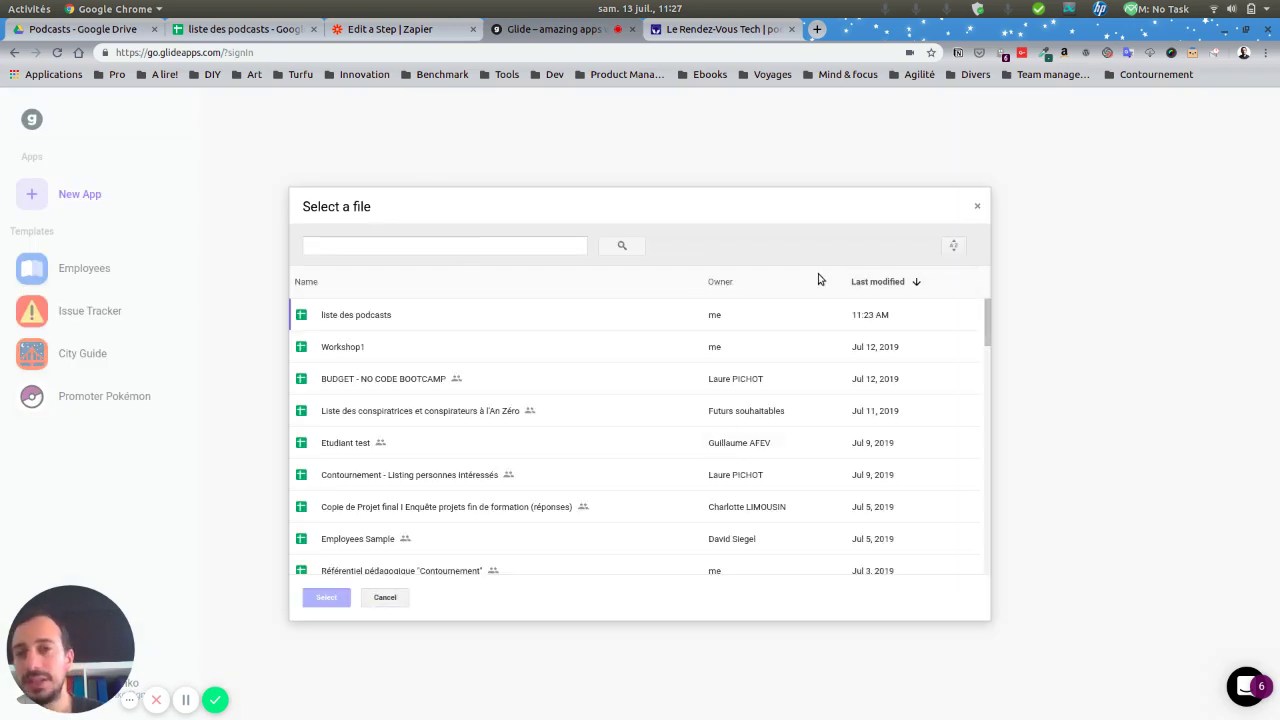
click(411, 318)
click(331, 602)
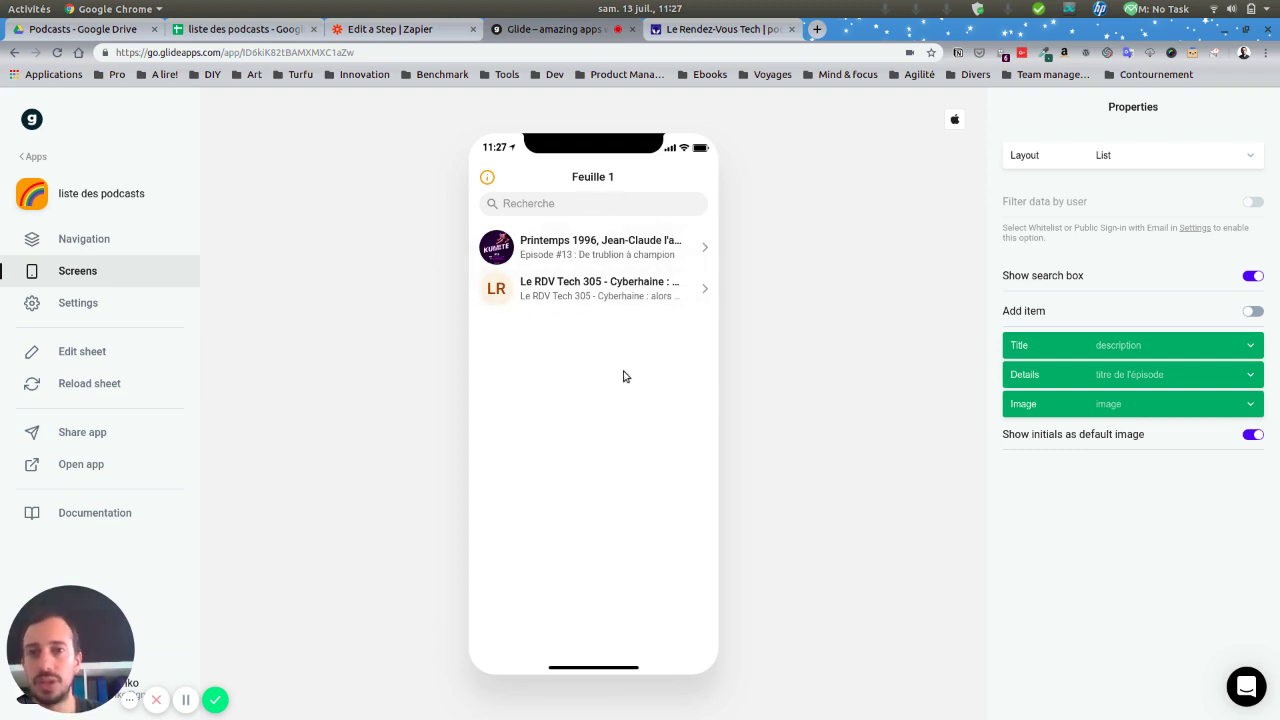
Step: Try the Compact List, Tiles and Gallery layouts and the Add item option on the Feuille 1 screen, restoring List with Add item off
click(1164, 160)
click(1111, 240)
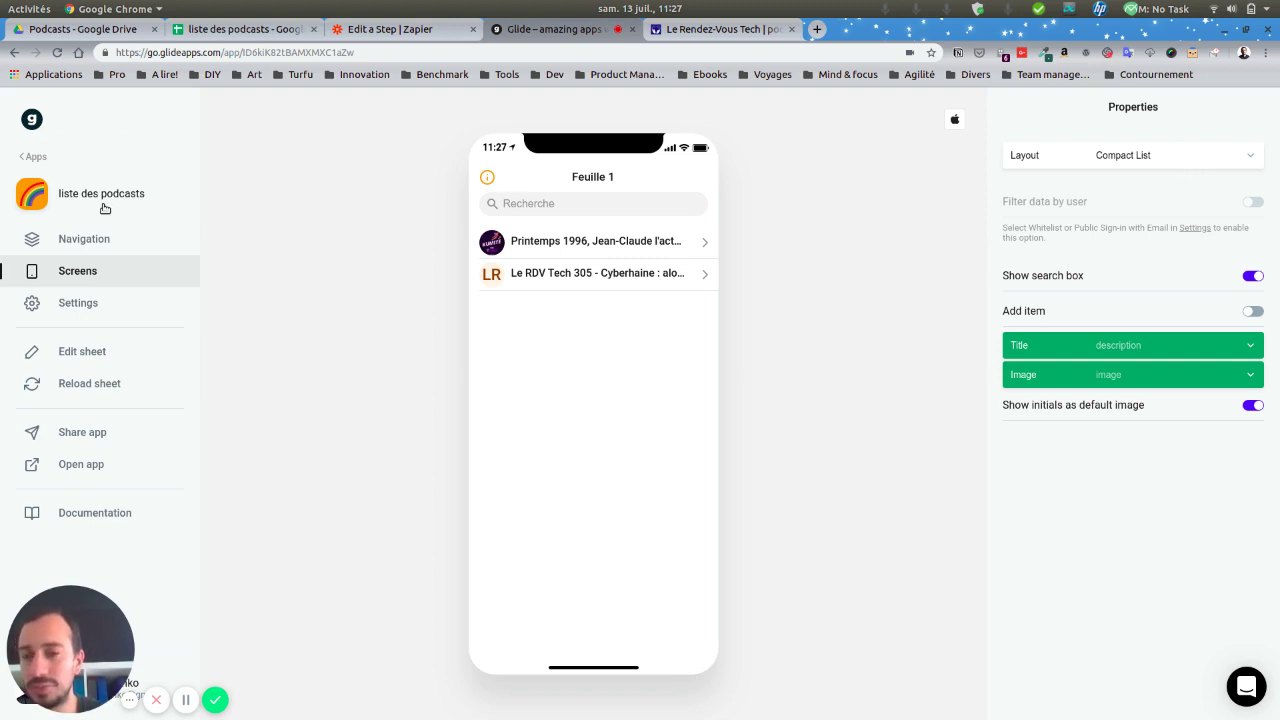
click(1166, 158)
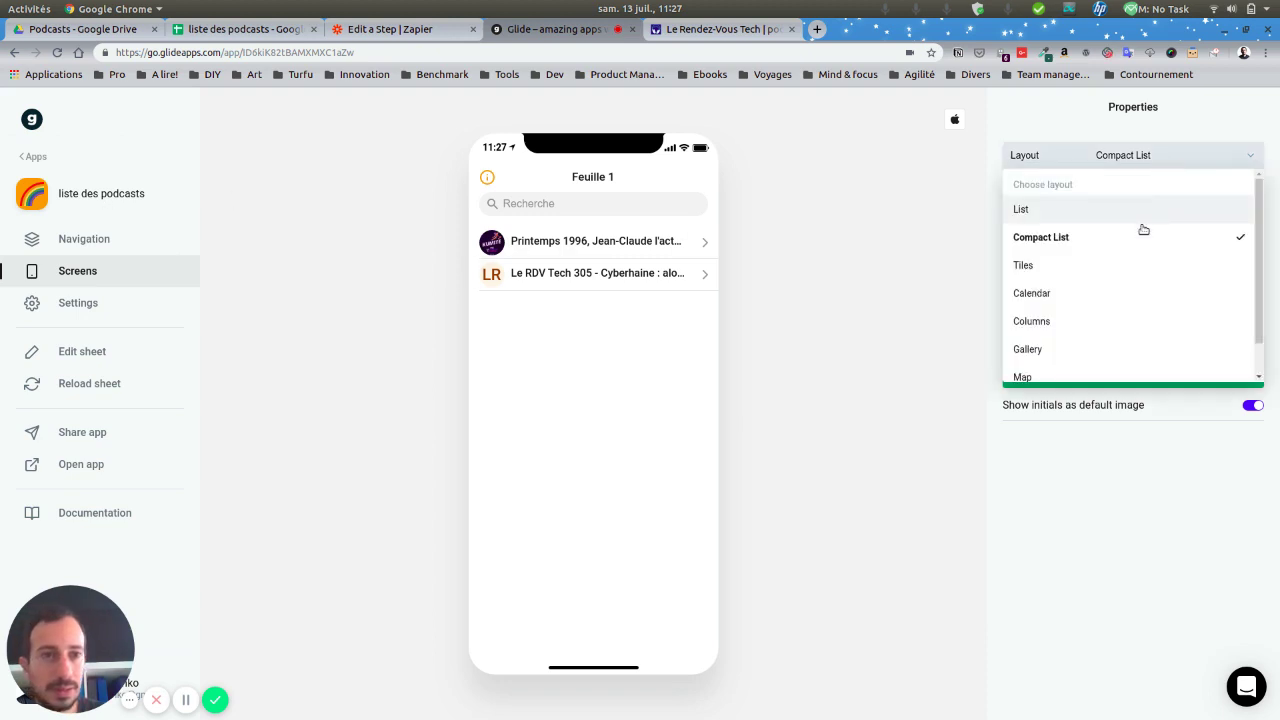
click(1097, 267)
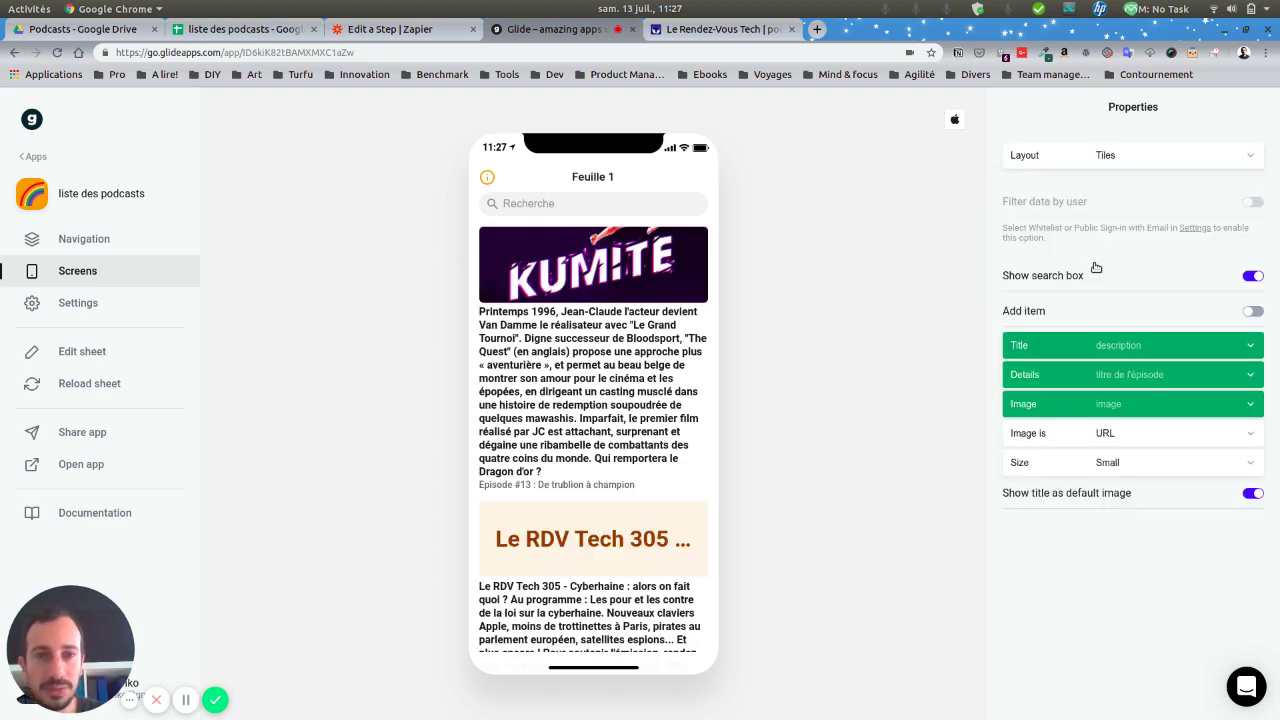
click(1098, 155)
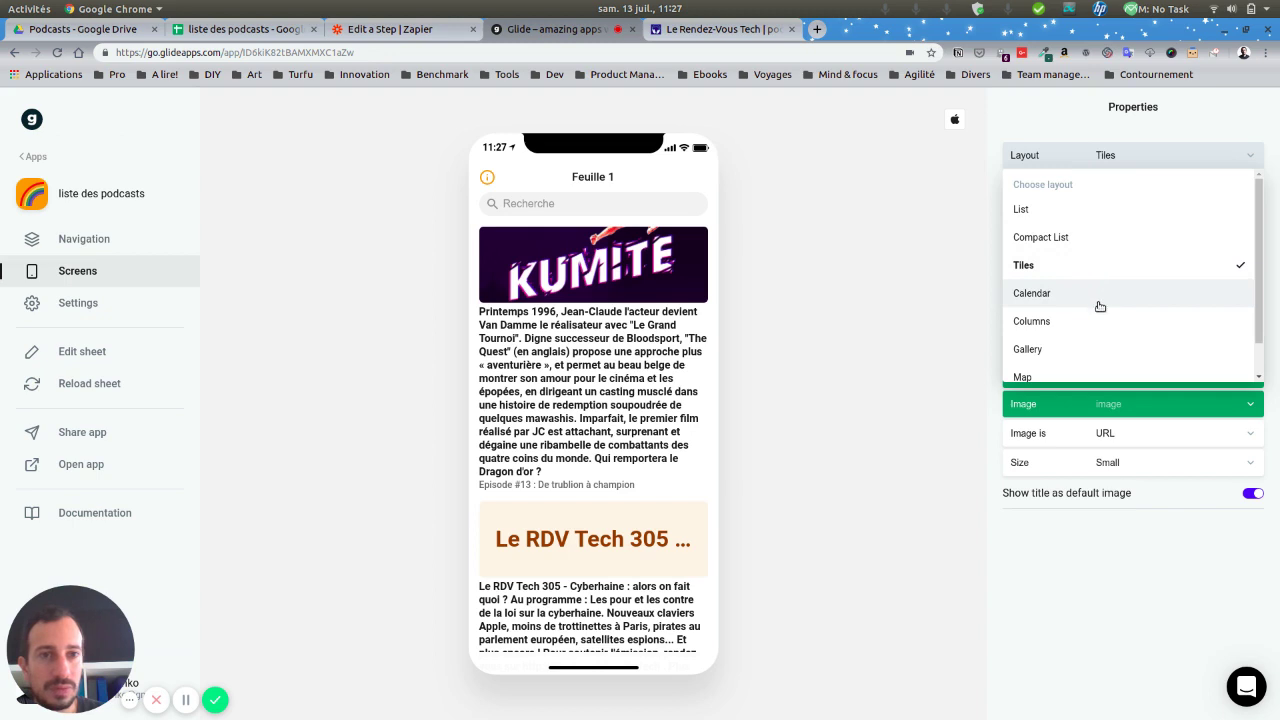
click(1078, 350)
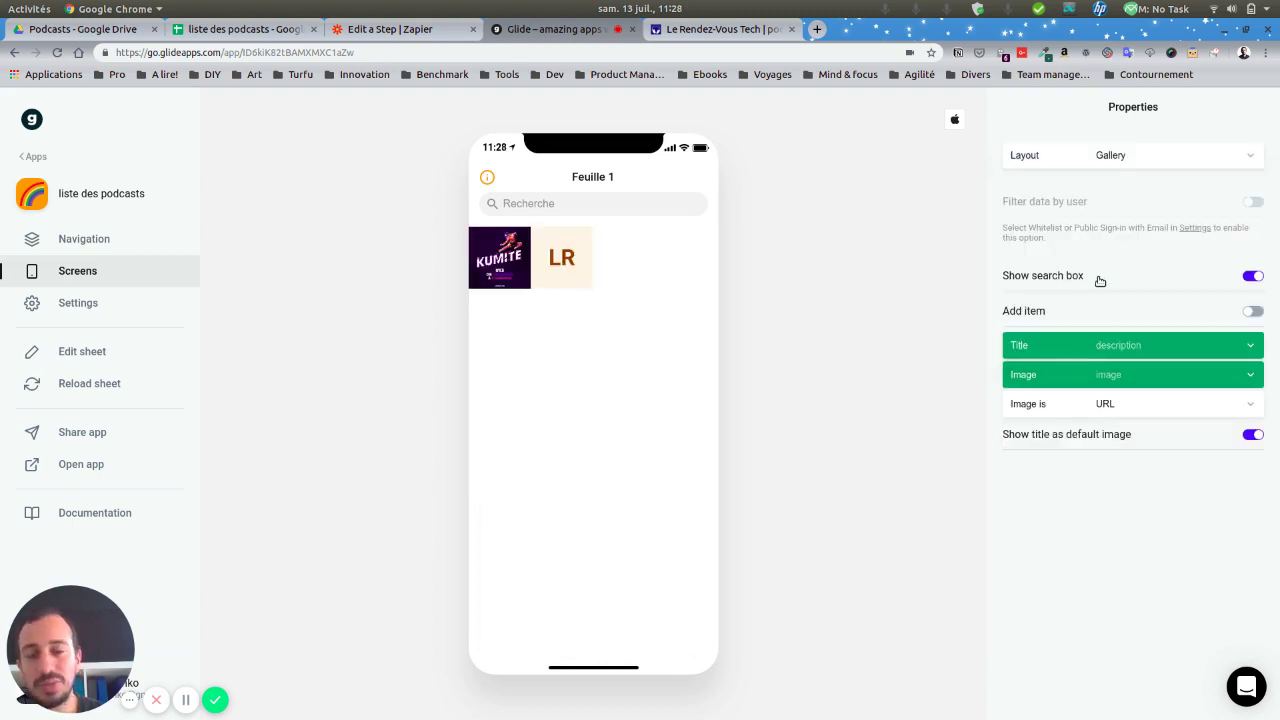
click(1123, 158)
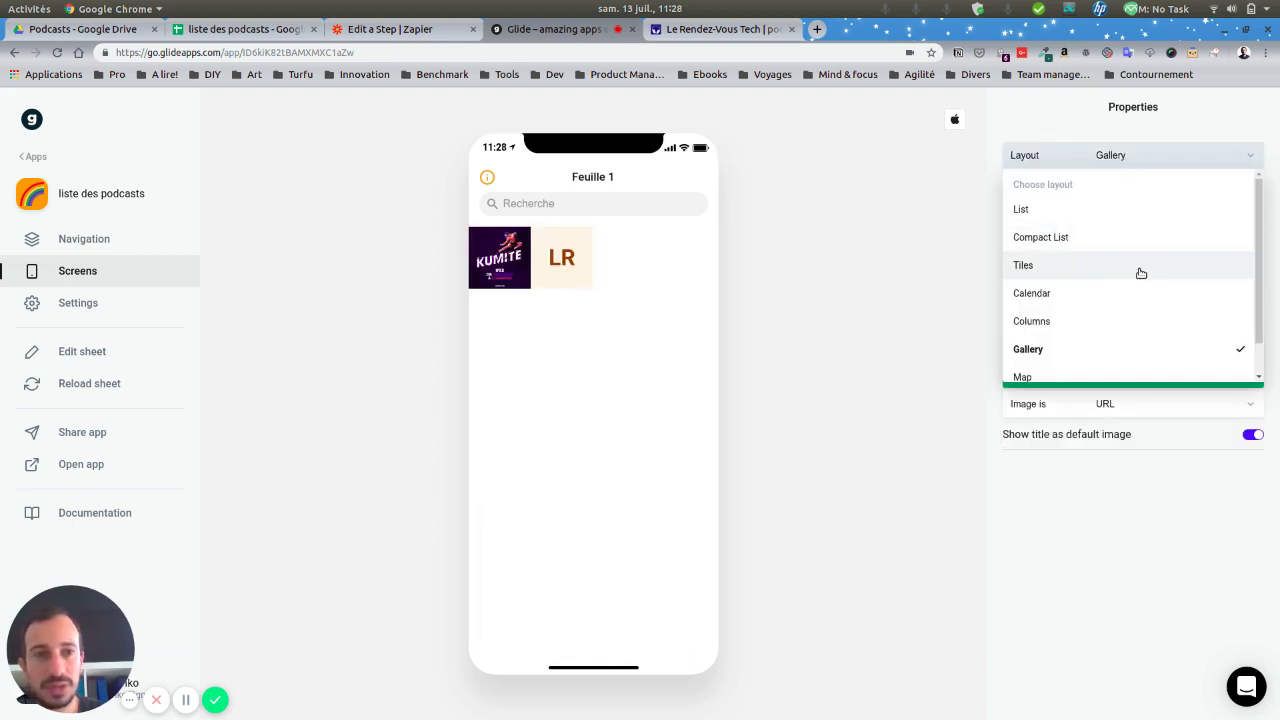
scroll(1140, 285, down, 1)
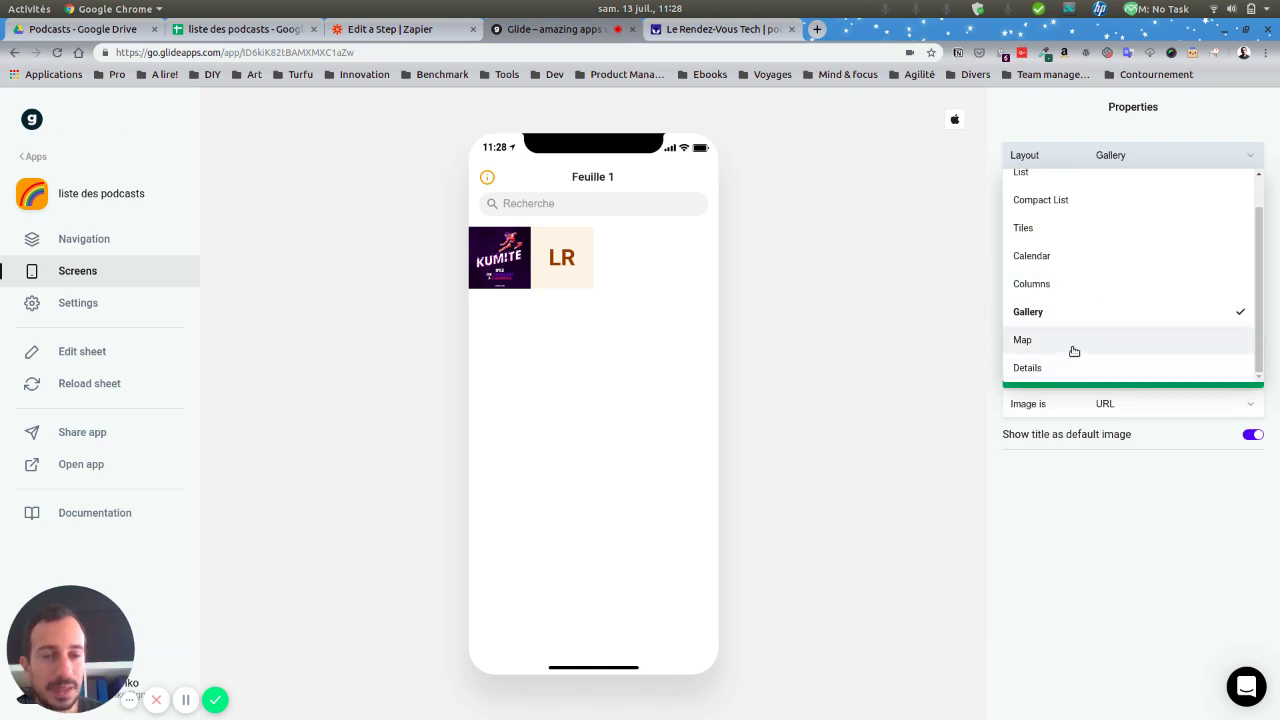
scroll(1070, 300, up, 1)
click(1066, 214)
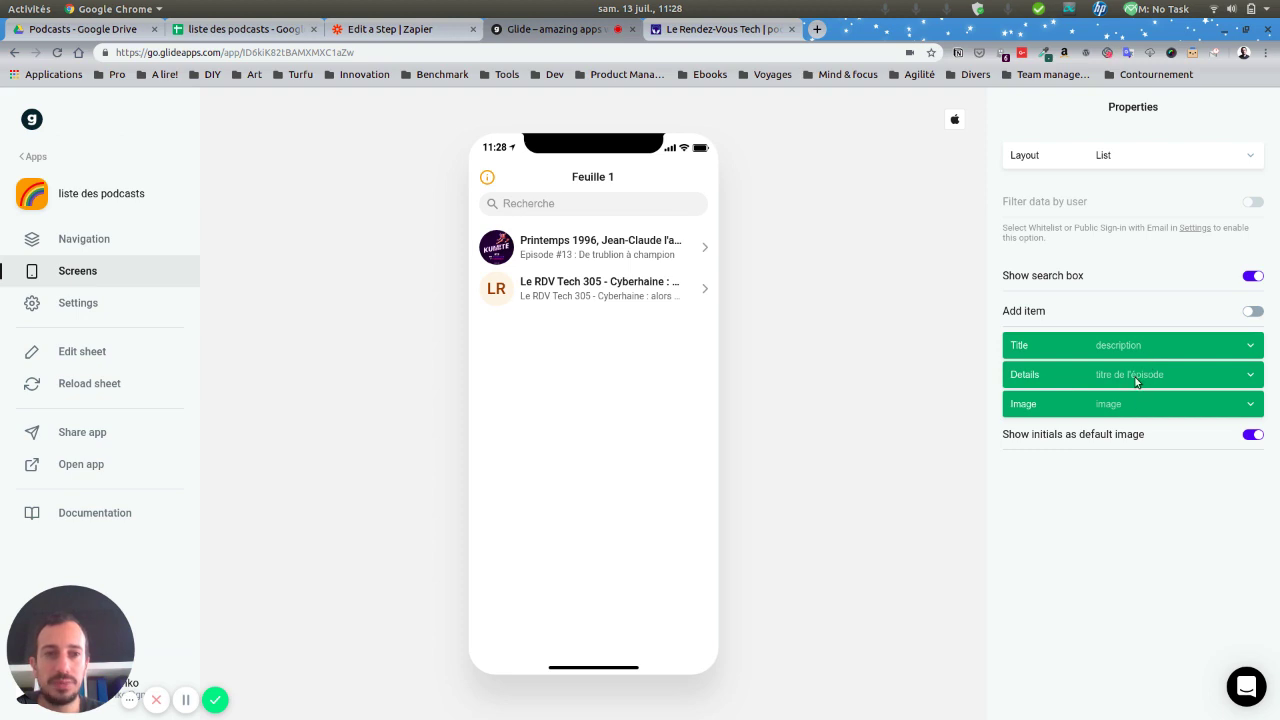
click(1253, 311)
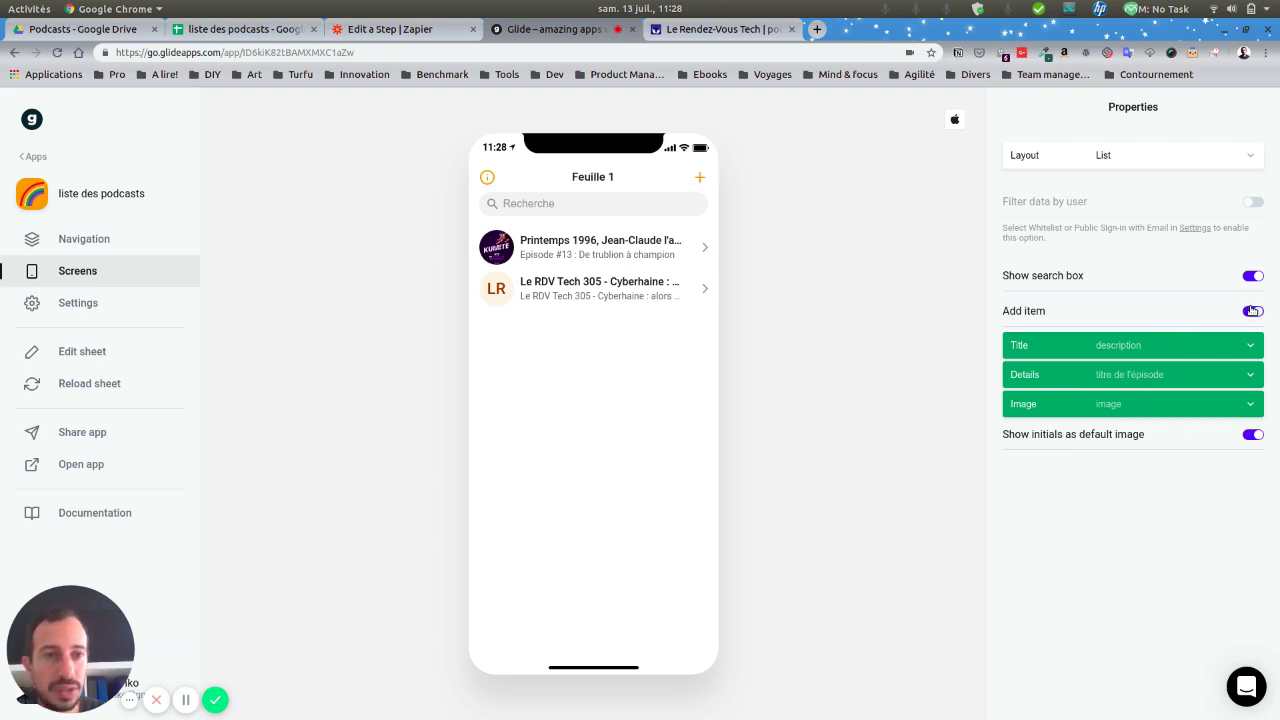
click(1252, 313)
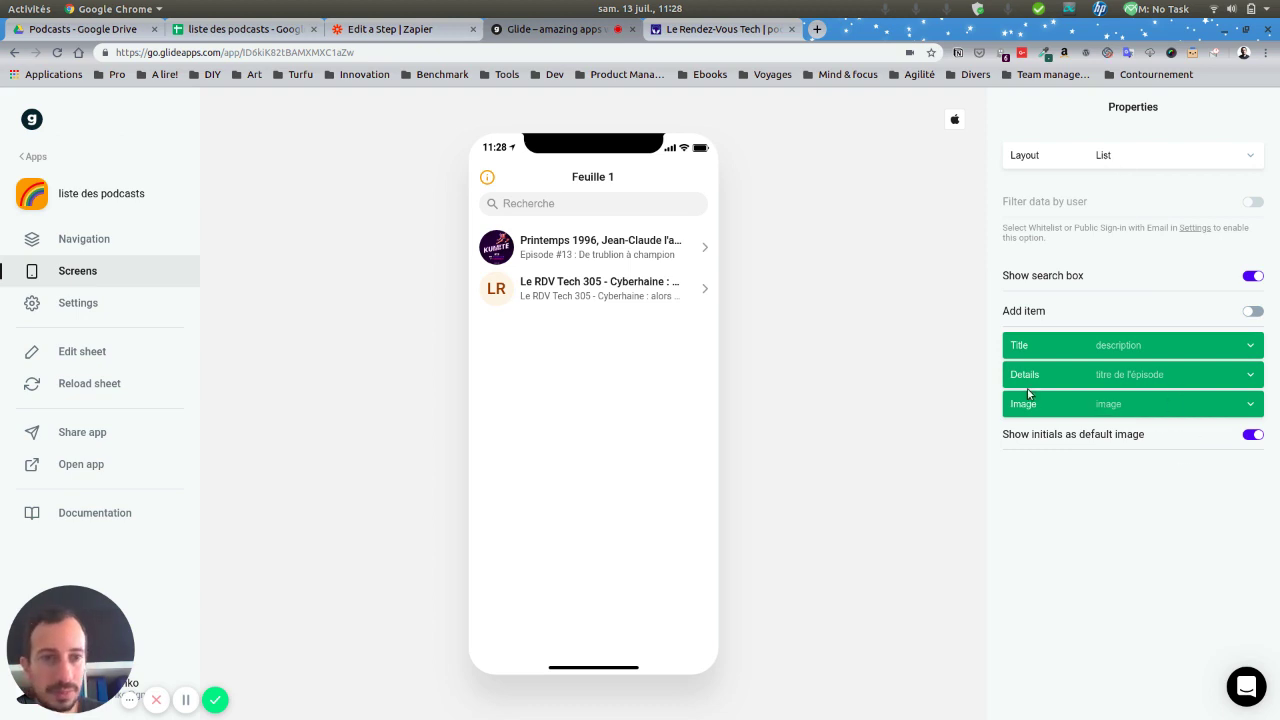
Step: Try the date column as the list's Details, and settle on the description column instead
click(1164, 380)
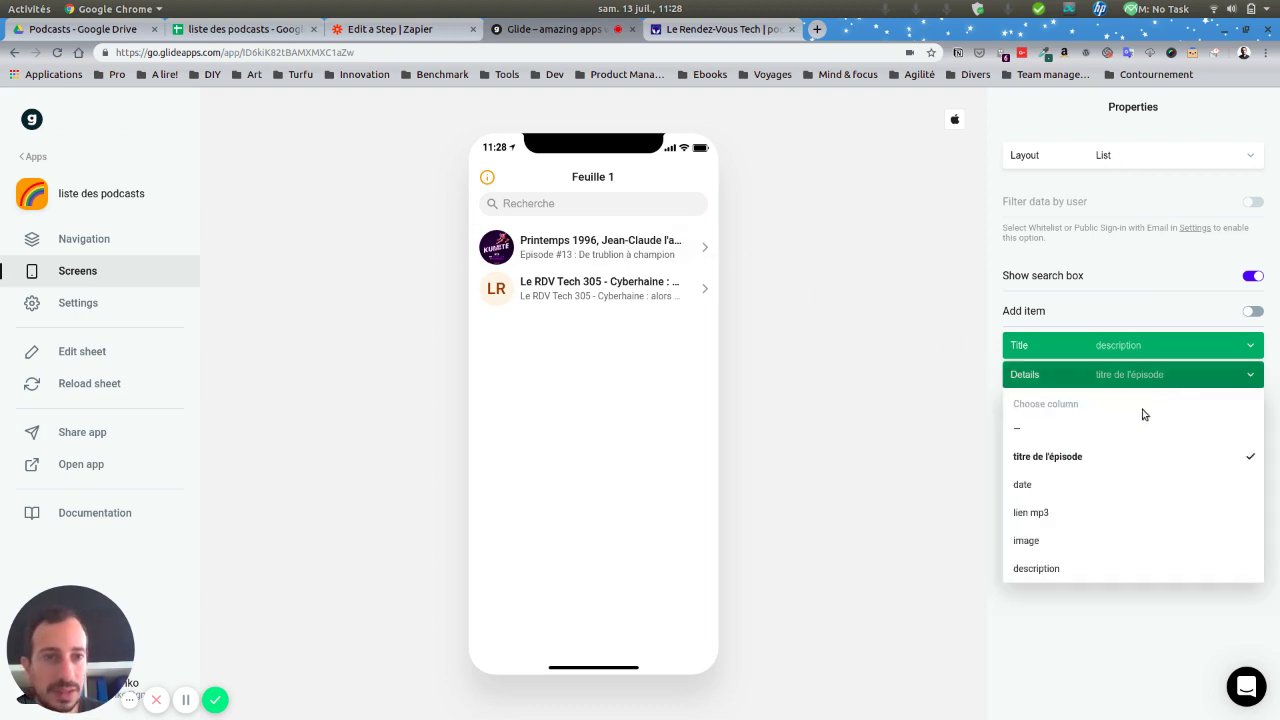
click(1112, 486)
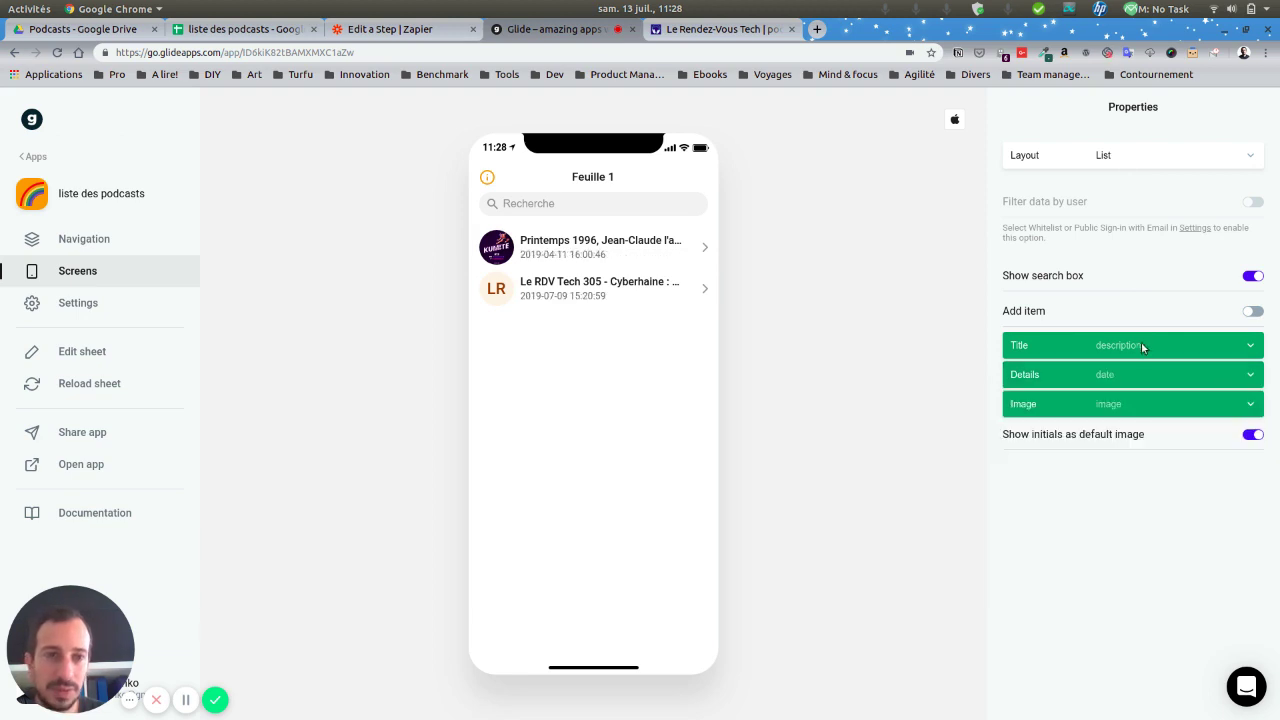
click(1129, 369)
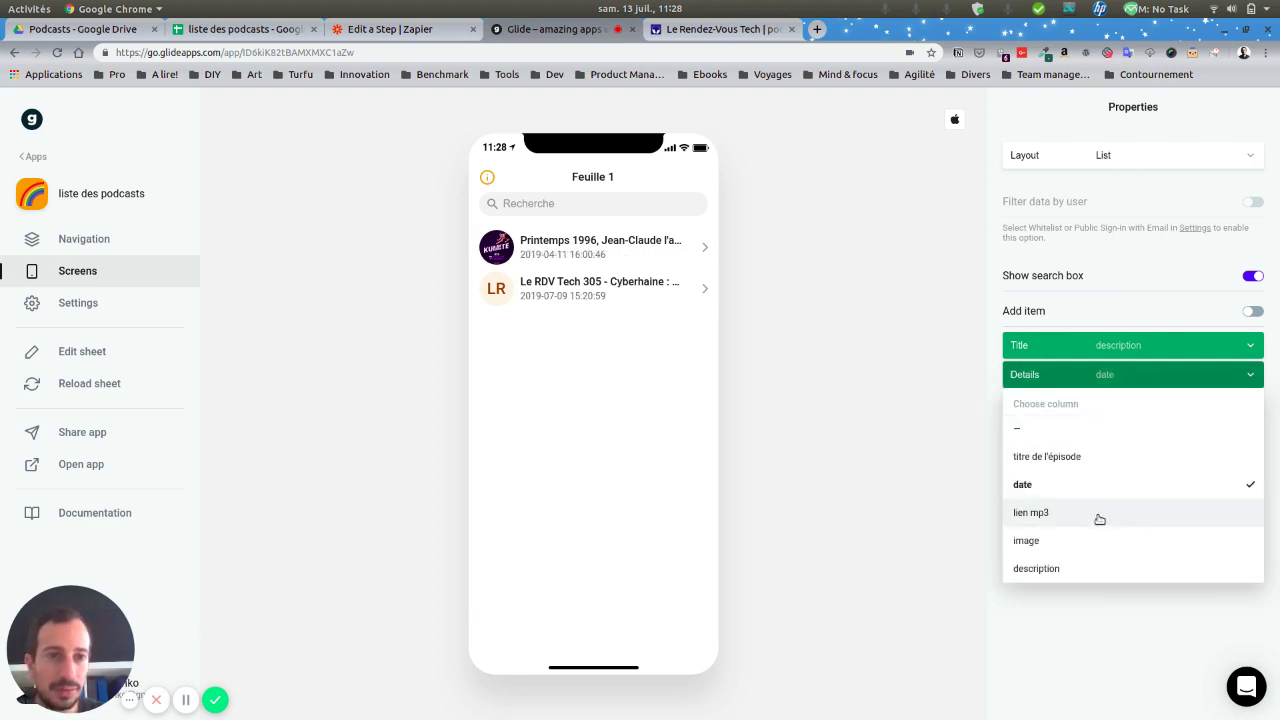
click(1078, 568)
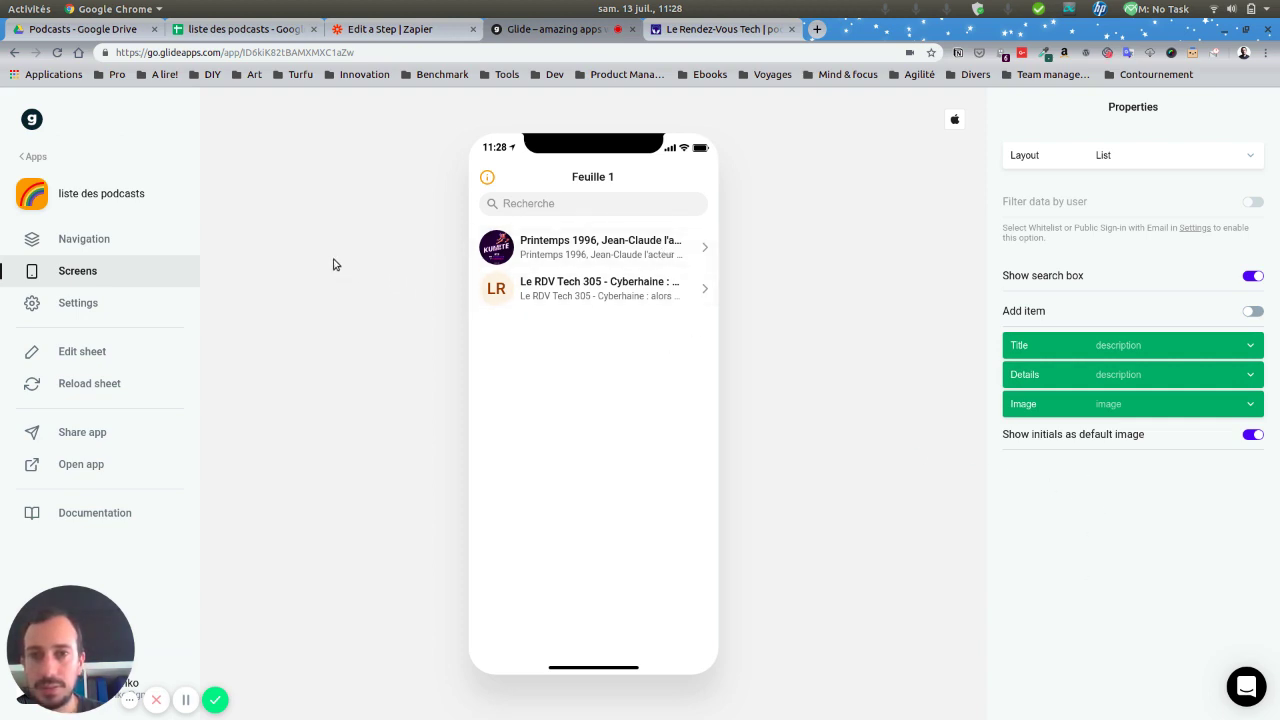
Step: Review the app's navigation settings, and examine the Kumite episode's detail screen and the column mapping of its Summary component
click(100, 240)
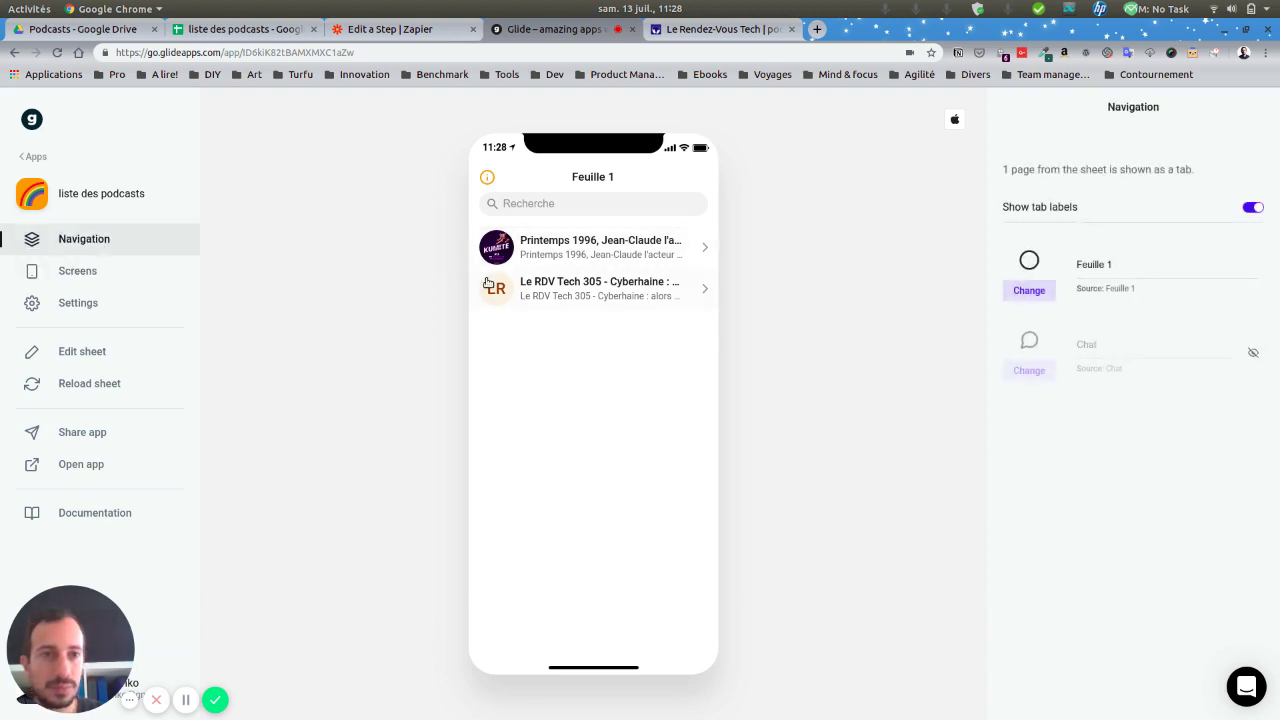
click(117, 266)
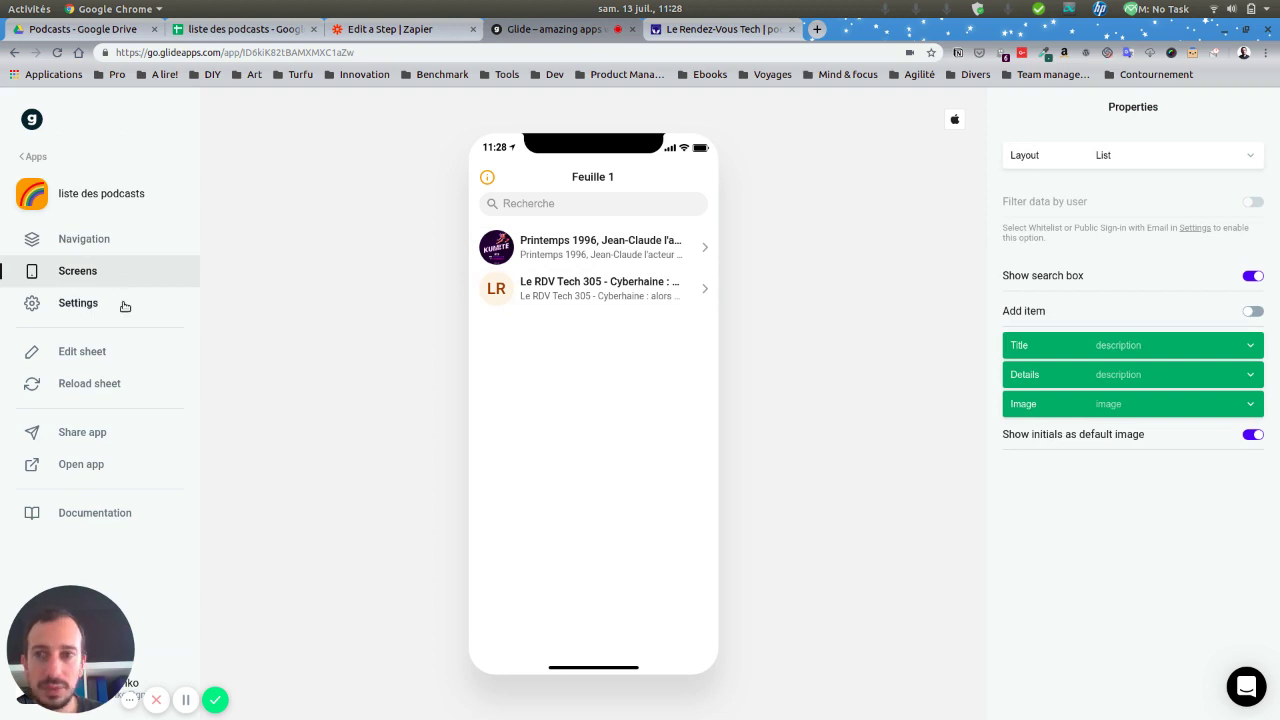
click(600, 242)
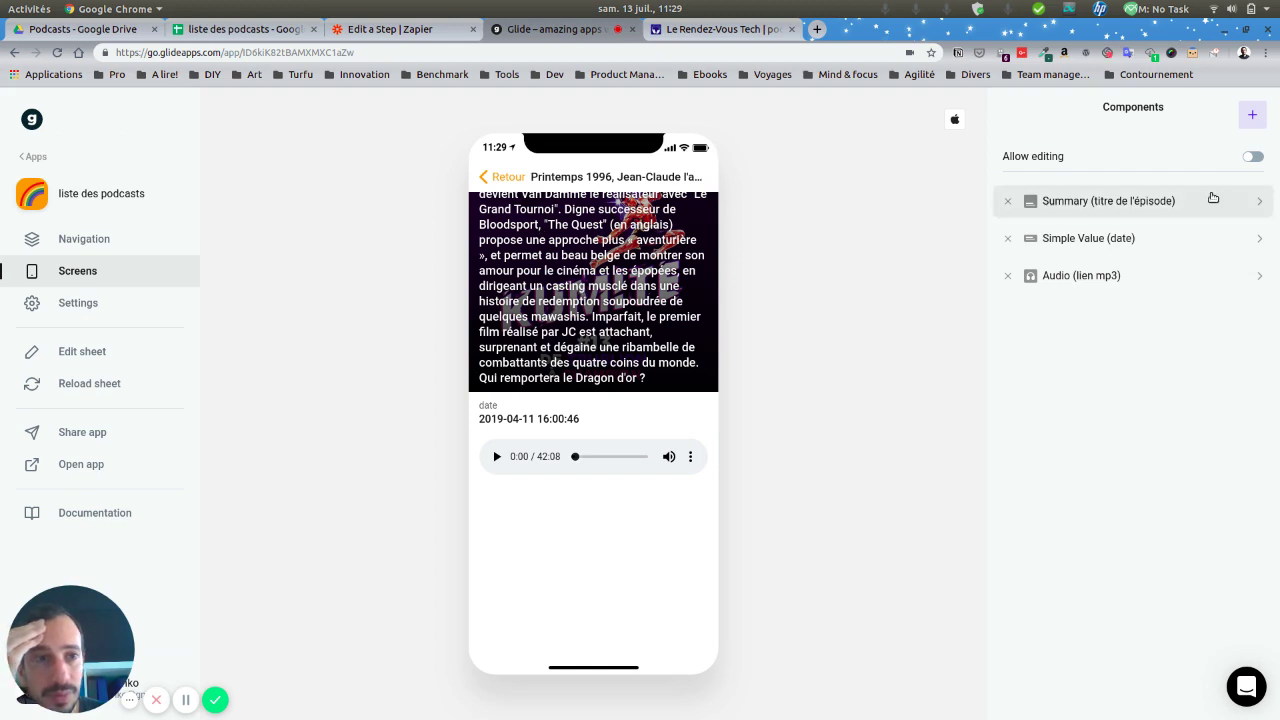
click(1210, 198)
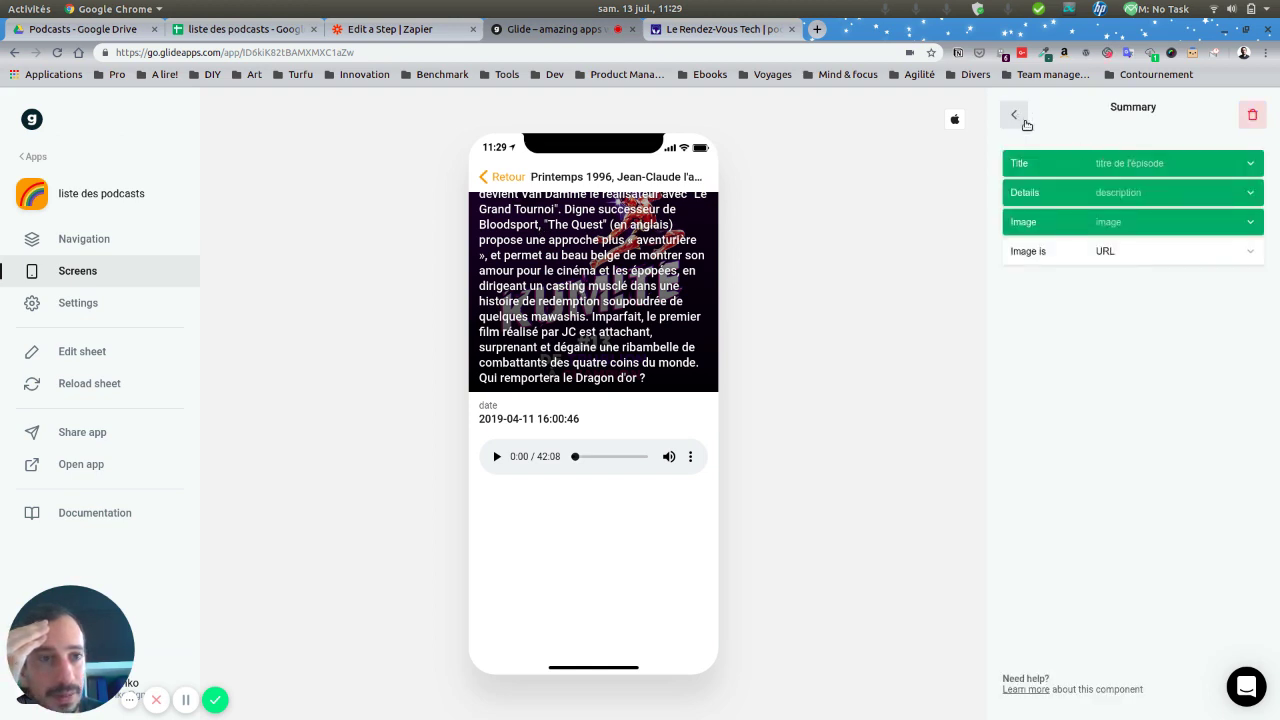
Step: Set the Summary component's Details to the titre de l'épisode column and return to the component list
click(1132, 193)
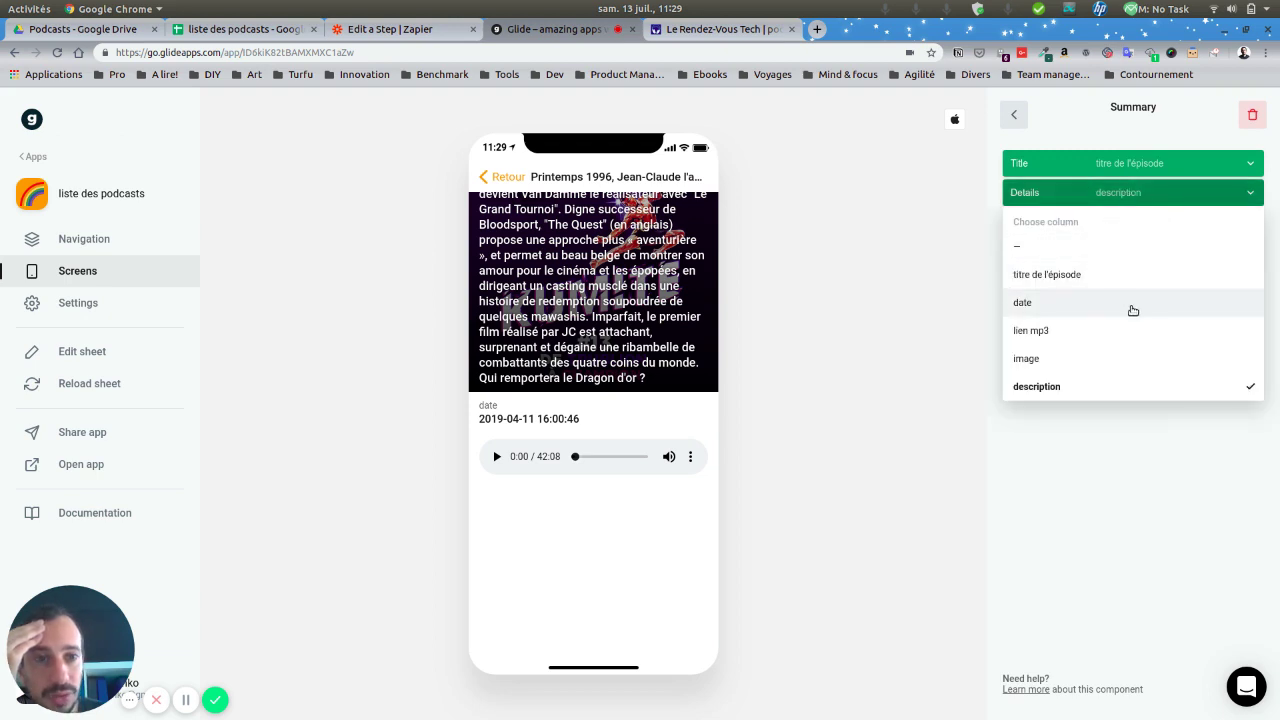
click(1124, 275)
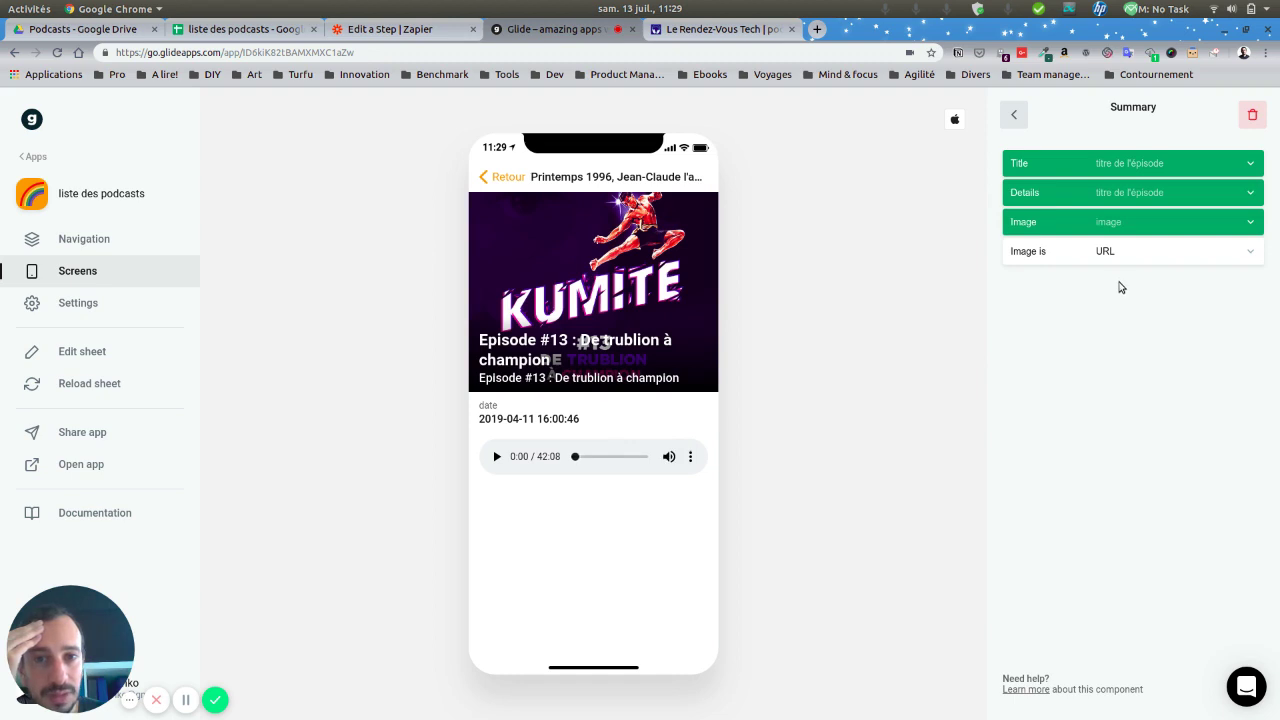
click(1130, 225)
click(1127, 251)
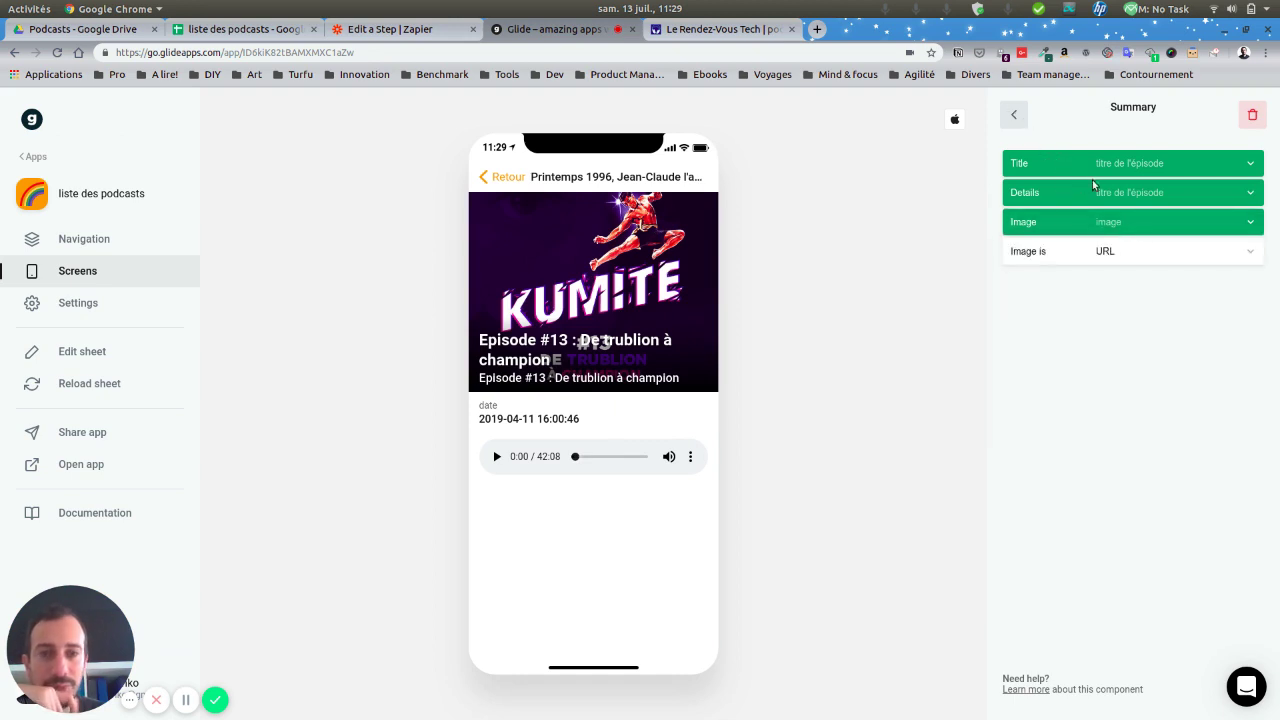
click(1013, 118)
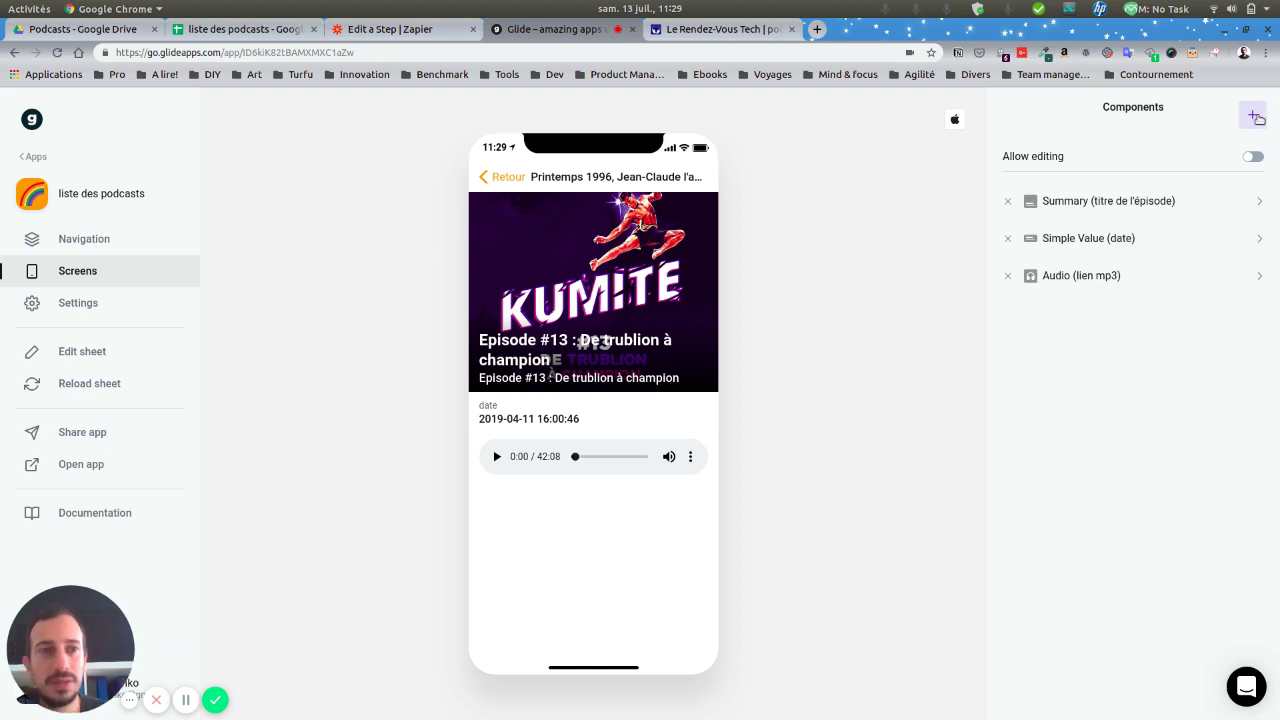
Step: Look through the available component types and add a Separator below the audio player on the episode's detail screen
click(1255, 117)
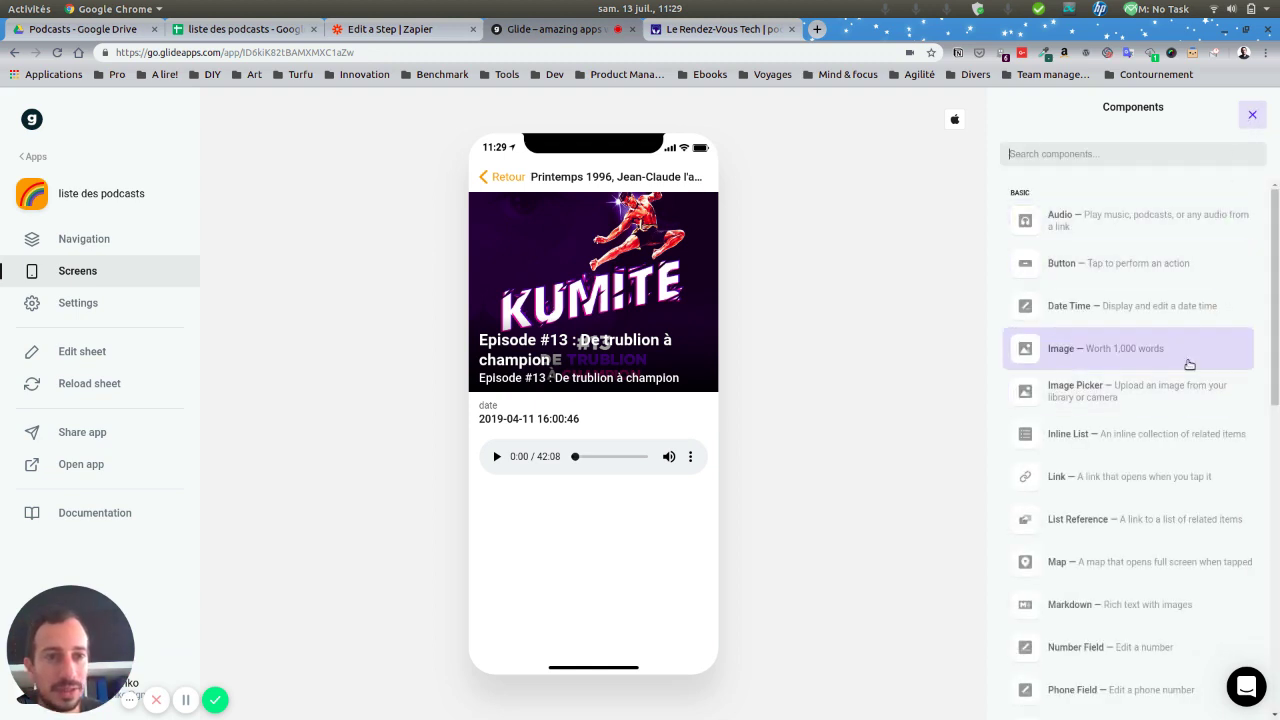
scroll(1189, 360, down, 2)
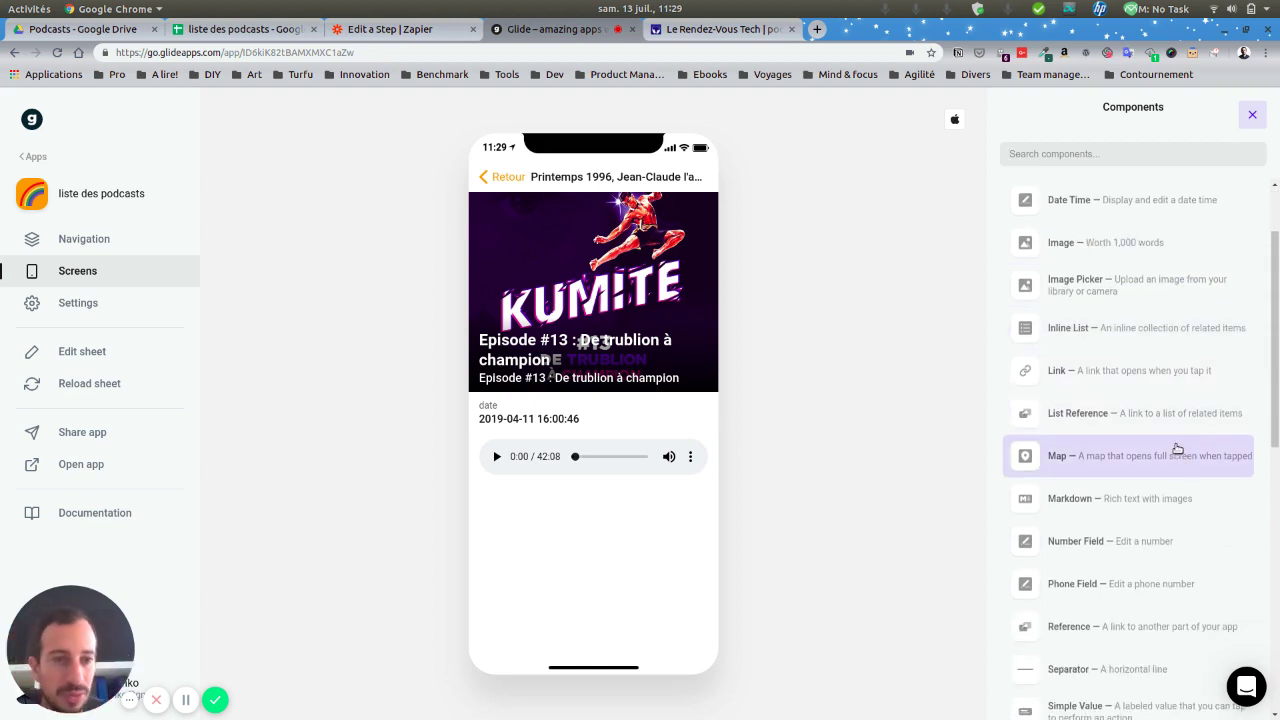
scroll(1178, 441, down, 1)
scroll(1178, 441, down, 6)
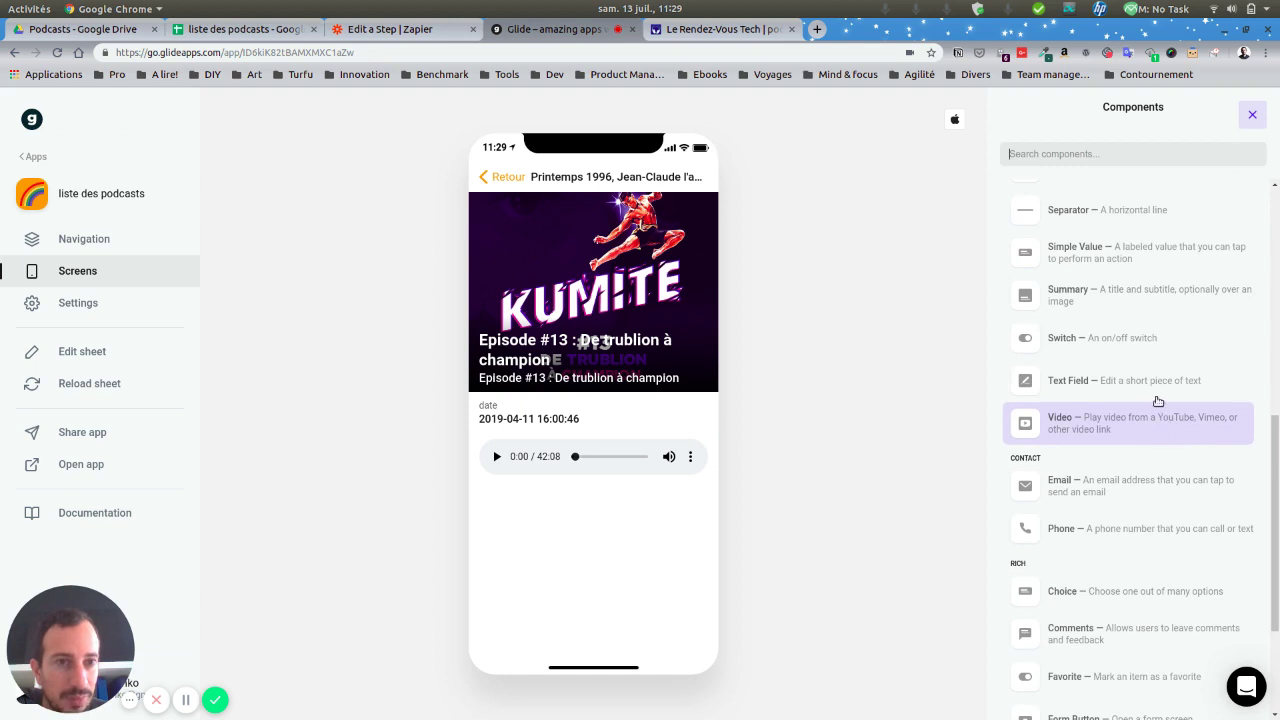
scroll(1172, 335, down, 3)
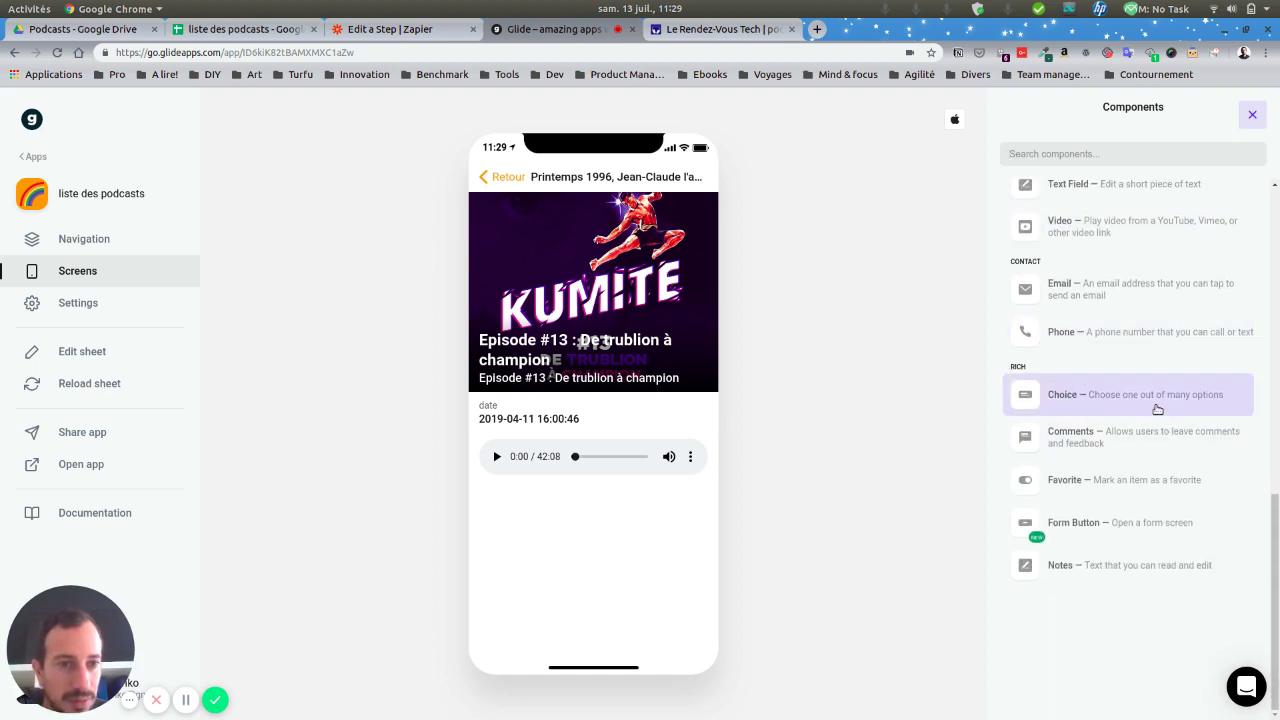
scroll(1157, 410, up, 10)
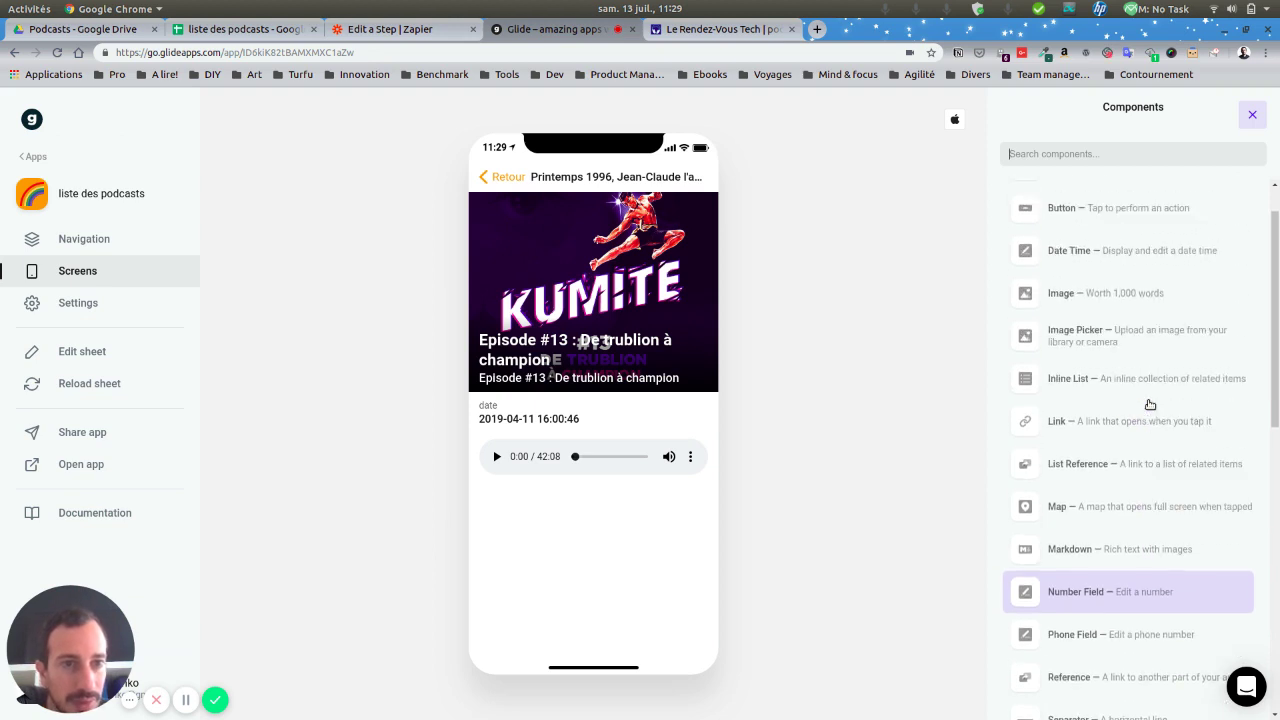
scroll(1145, 402, up, 1)
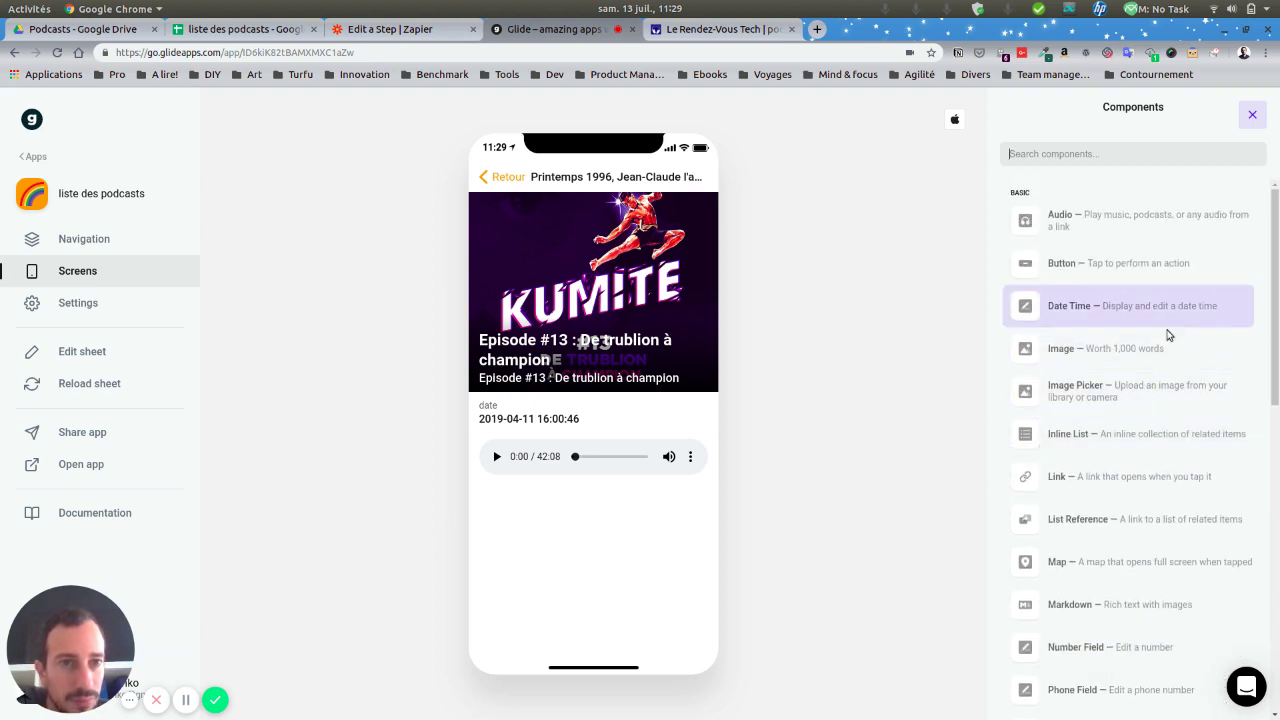
scroll(1160, 400, down, 2)
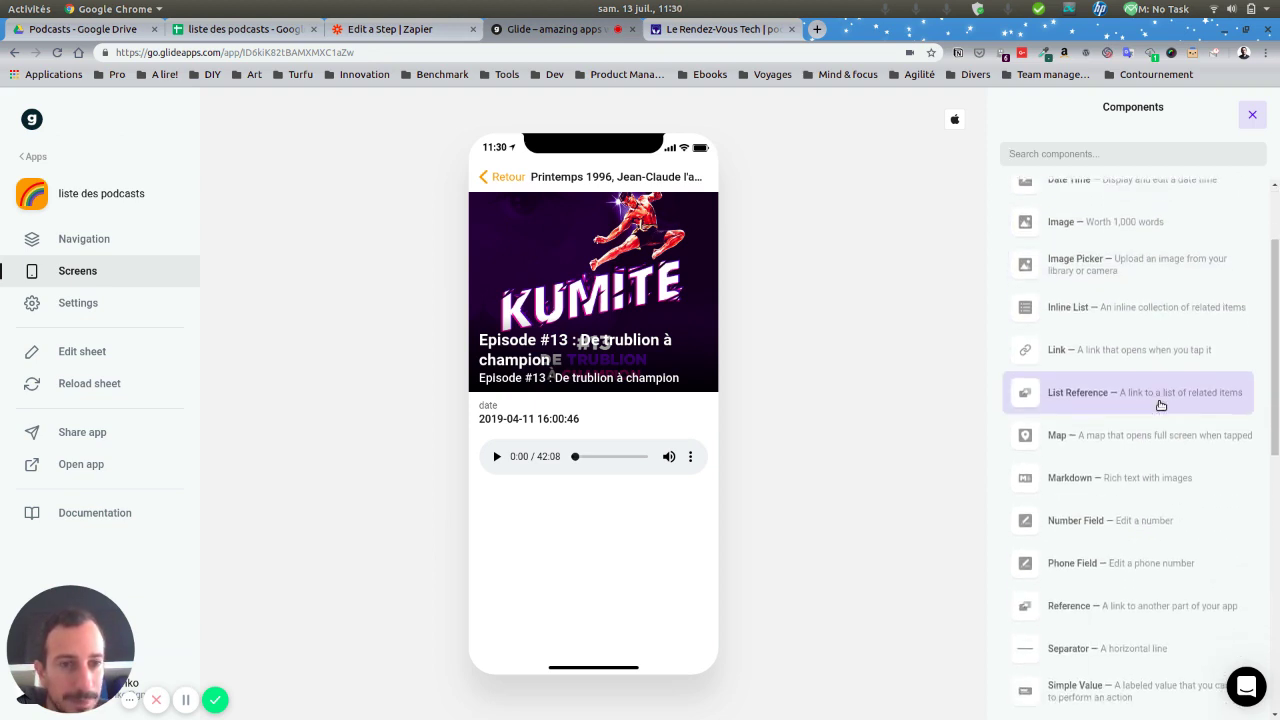
scroll(1160, 404, down, 2)
scroll(1160, 404, down, 2)
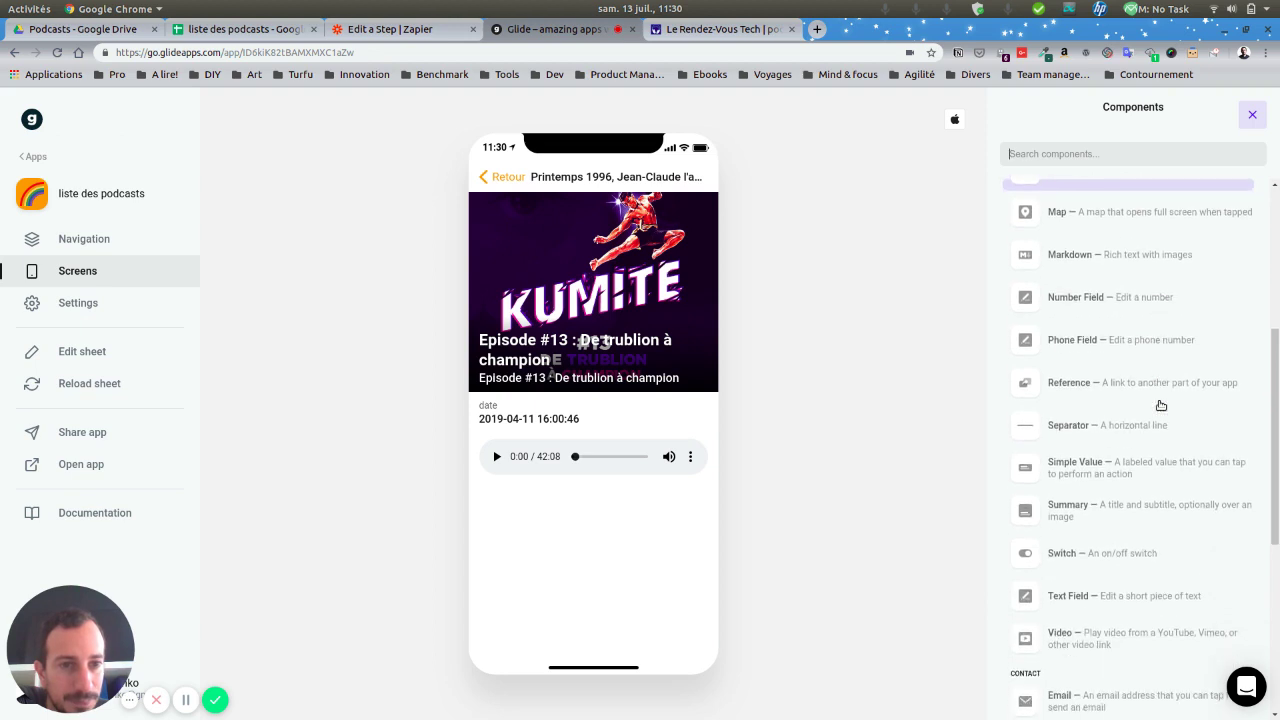
click(1082, 396)
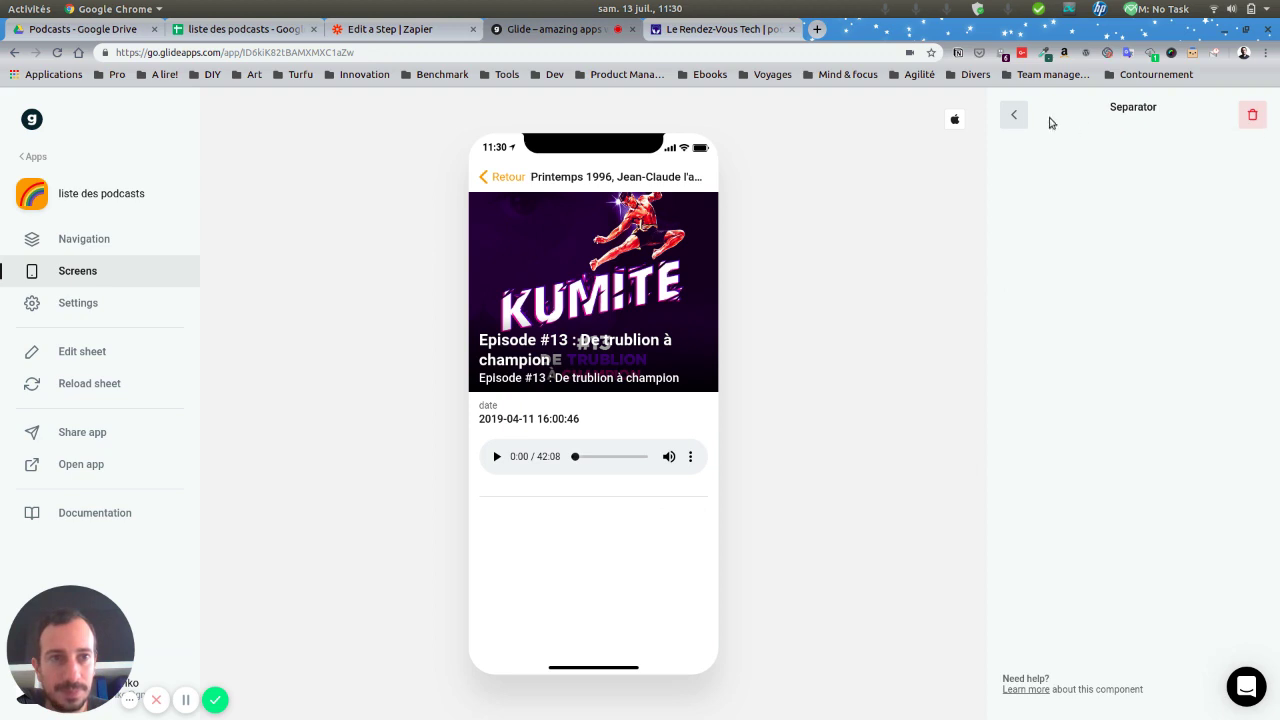
click(1014, 115)
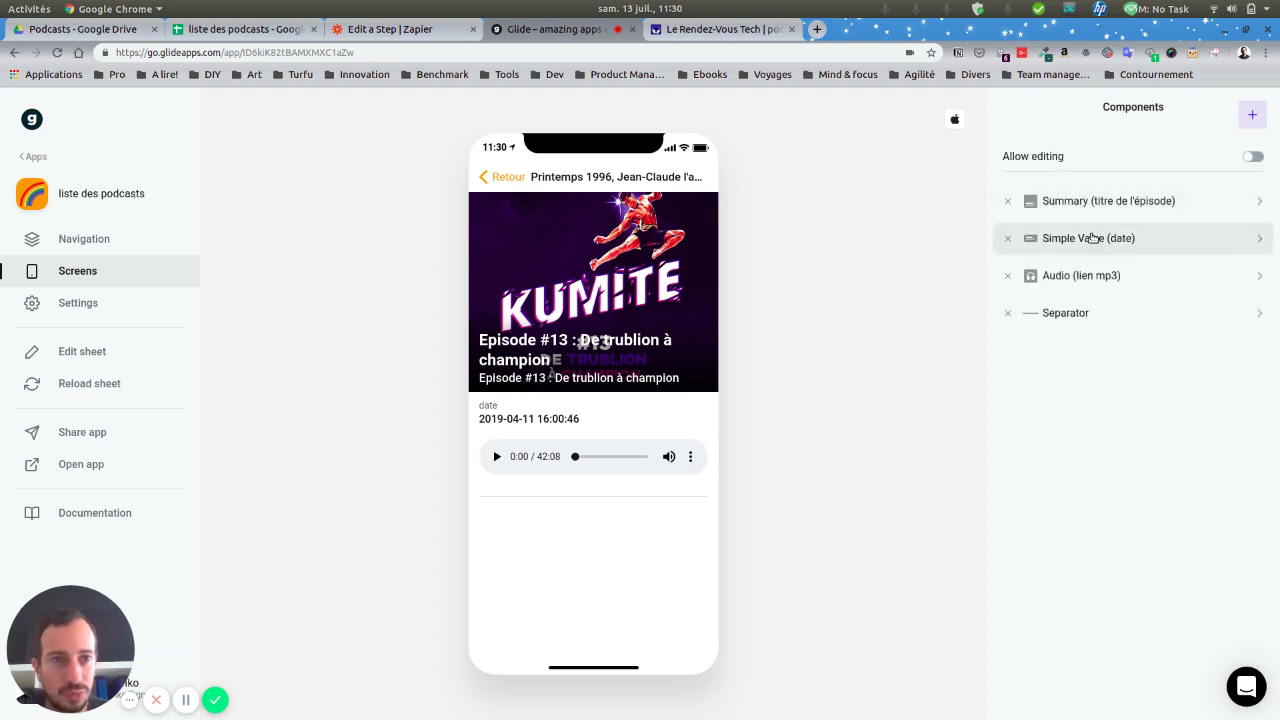
Step: Try a Text Field component with the description column below the separator, and delete it
click(1252, 114)
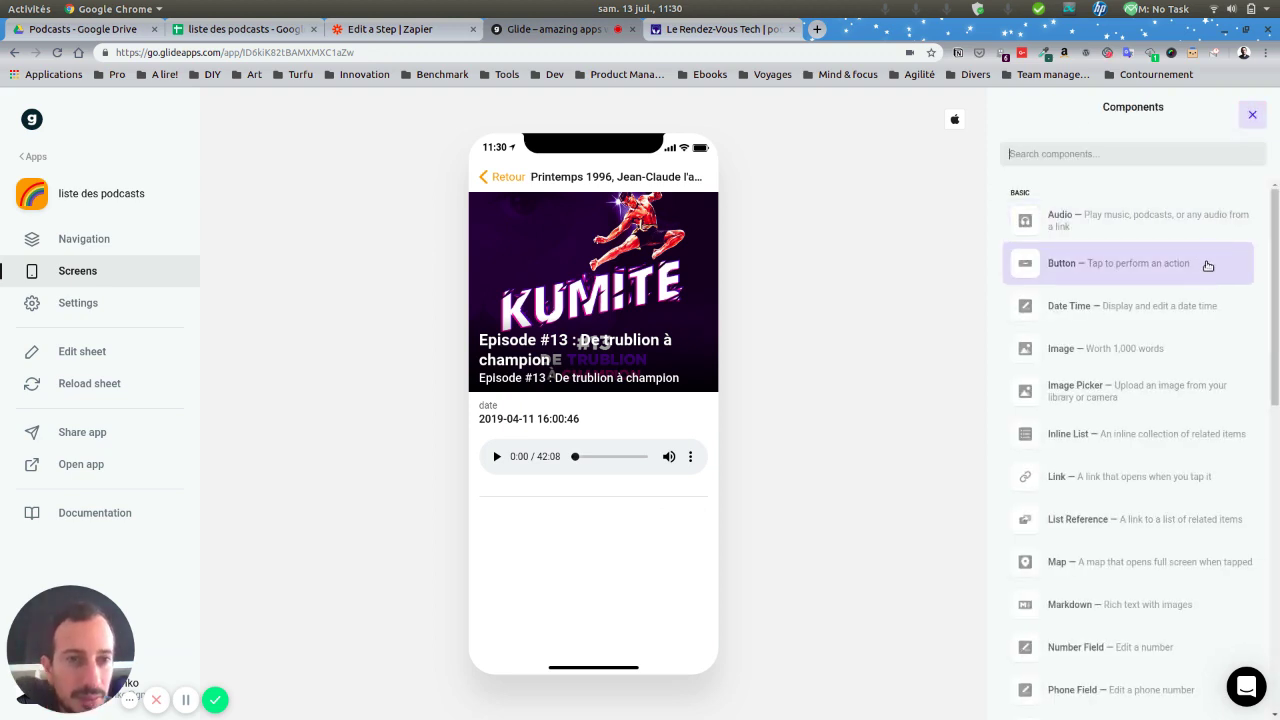
text(text)
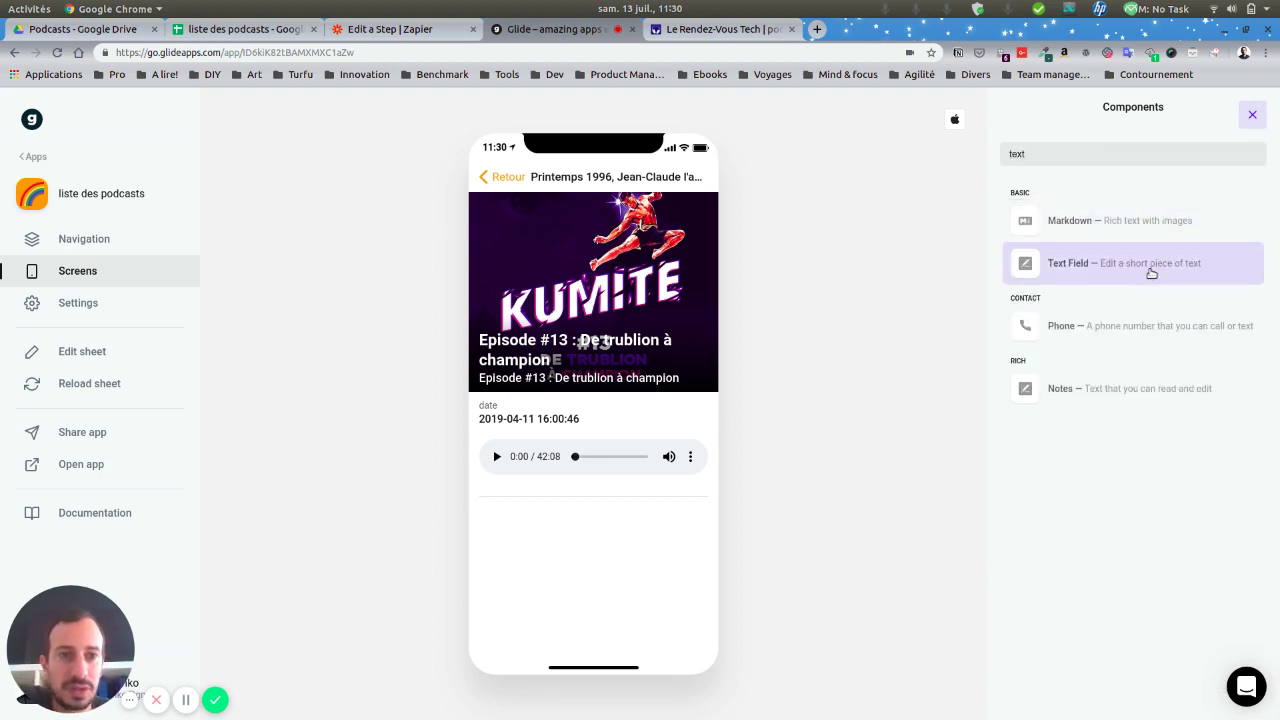
click(1151, 268)
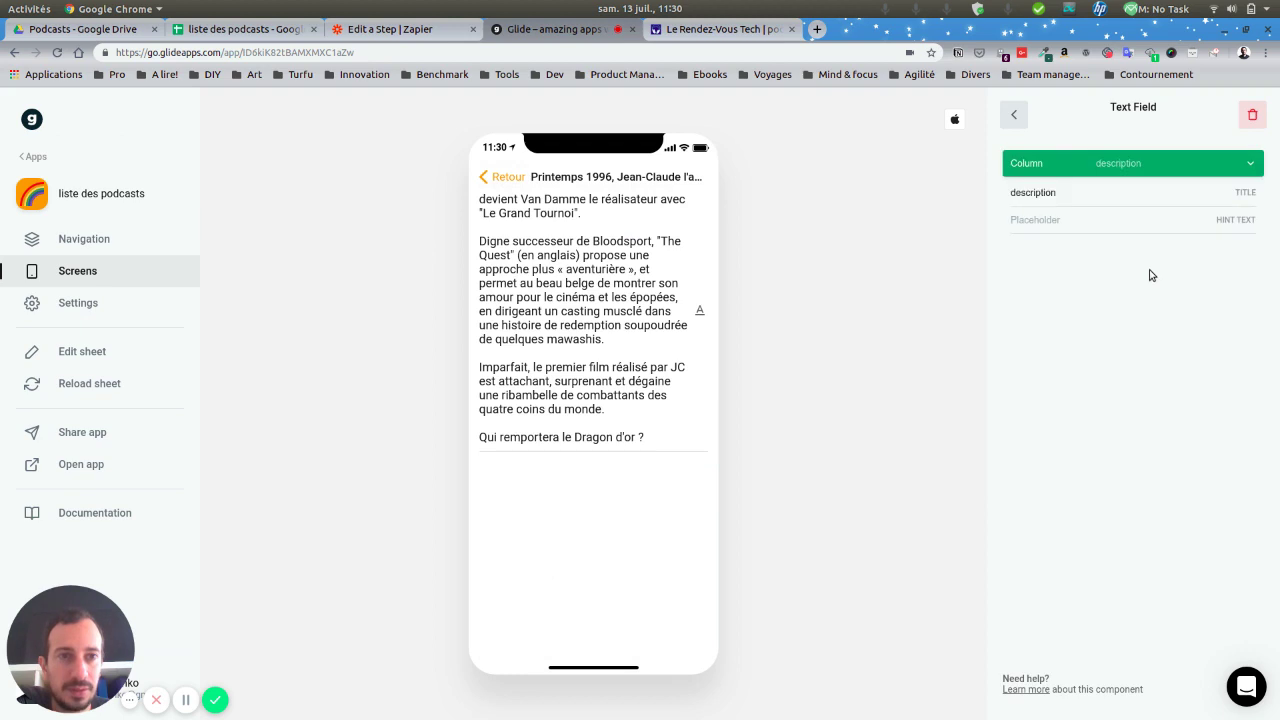
click(1090, 166)
click(1090, 164)
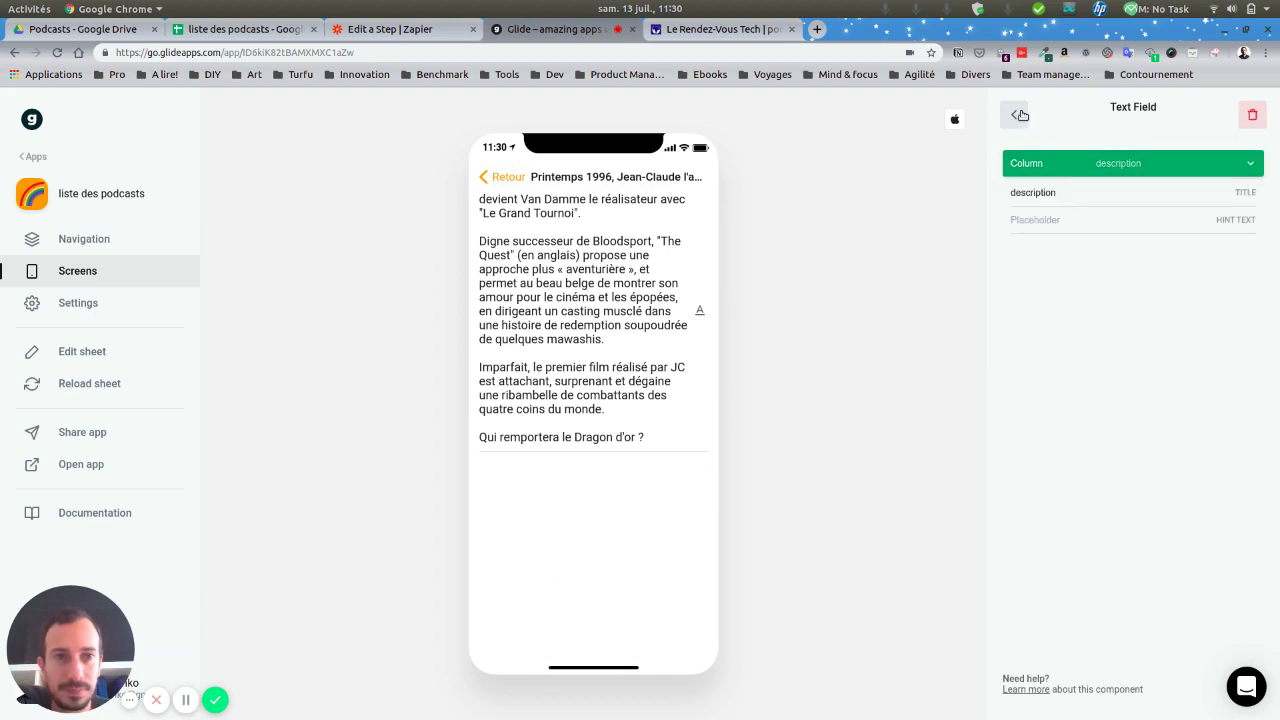
click(1252, 116)
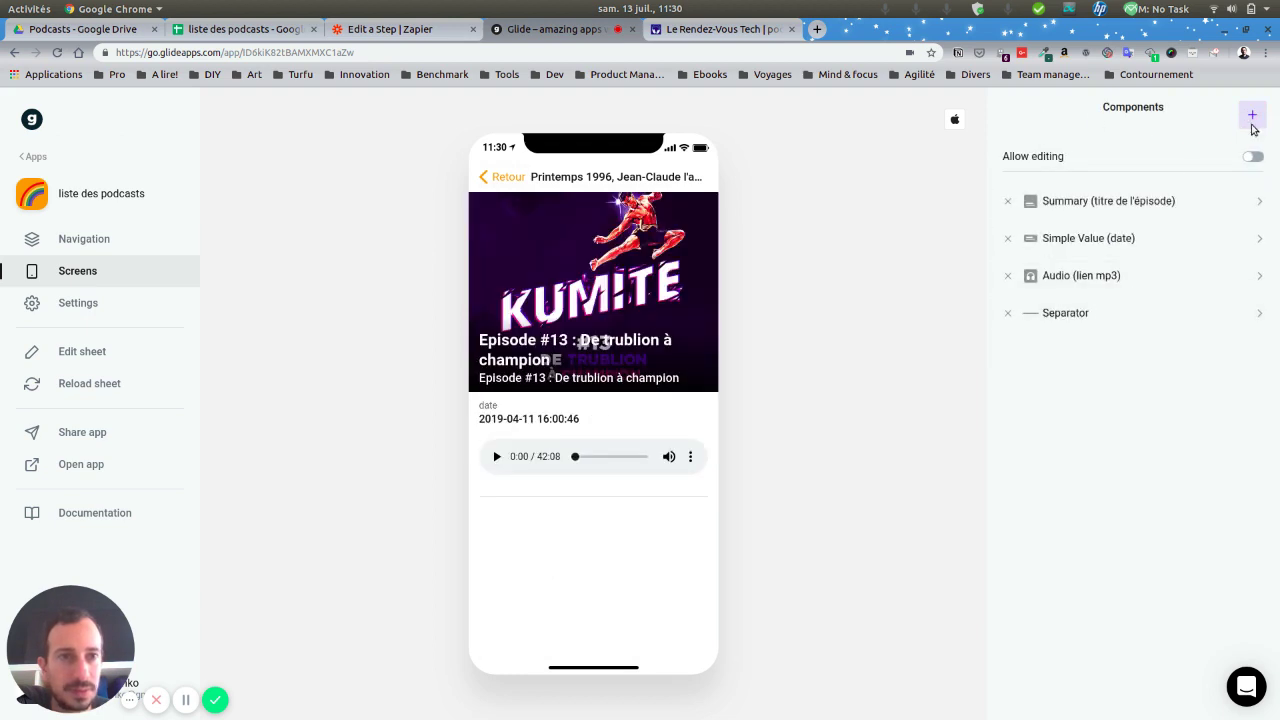
Step: Add a Markdown component showing the description column below the separator on the episode's detail screen
click(1252, 120)
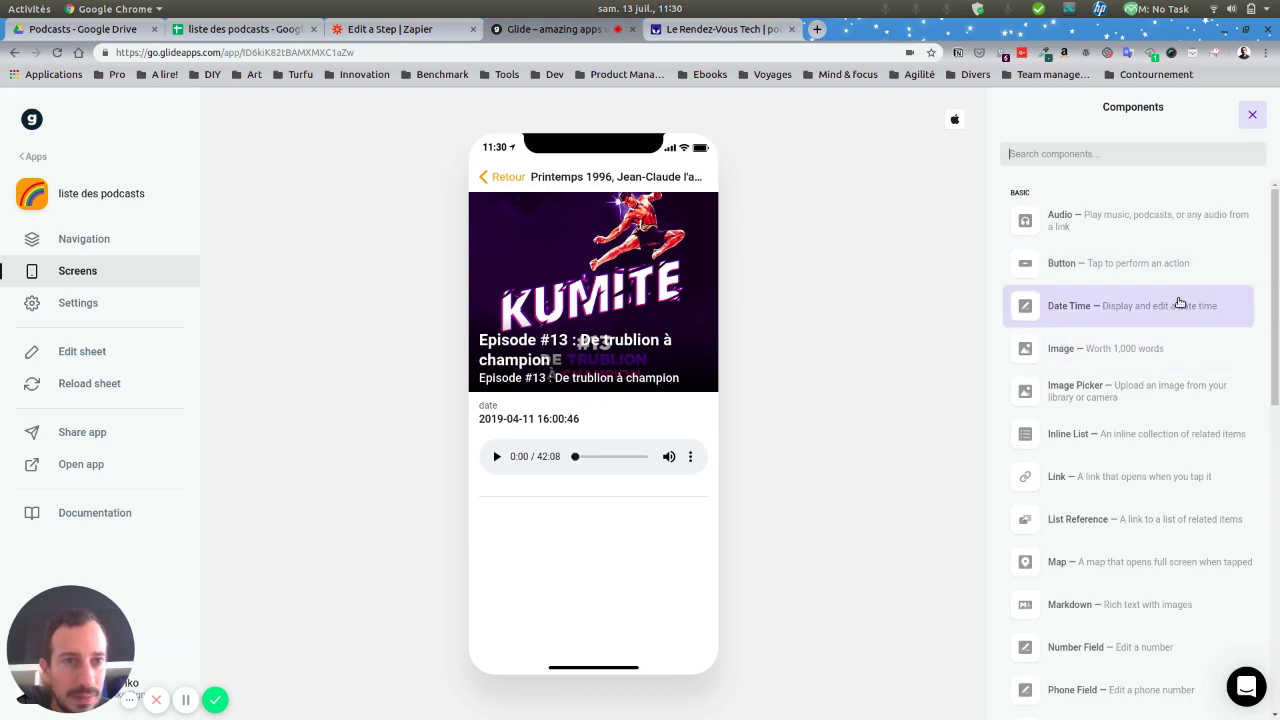
text(text)
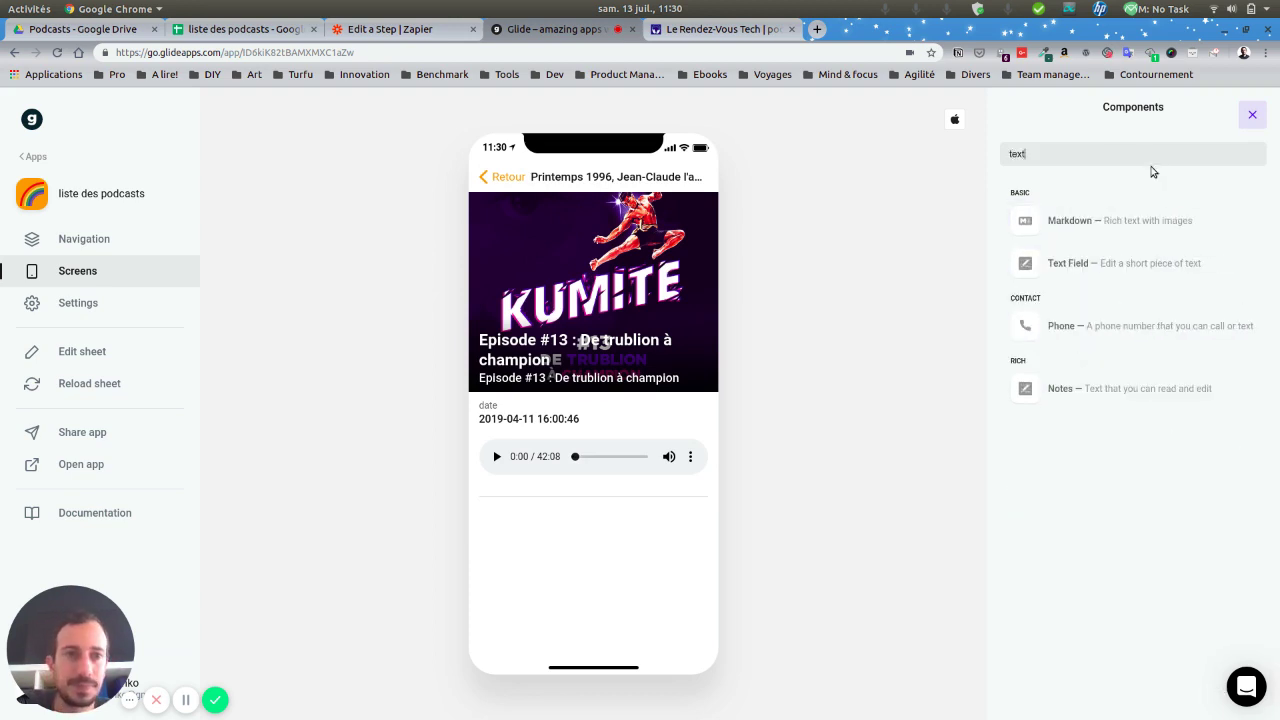
click(1149, 222)
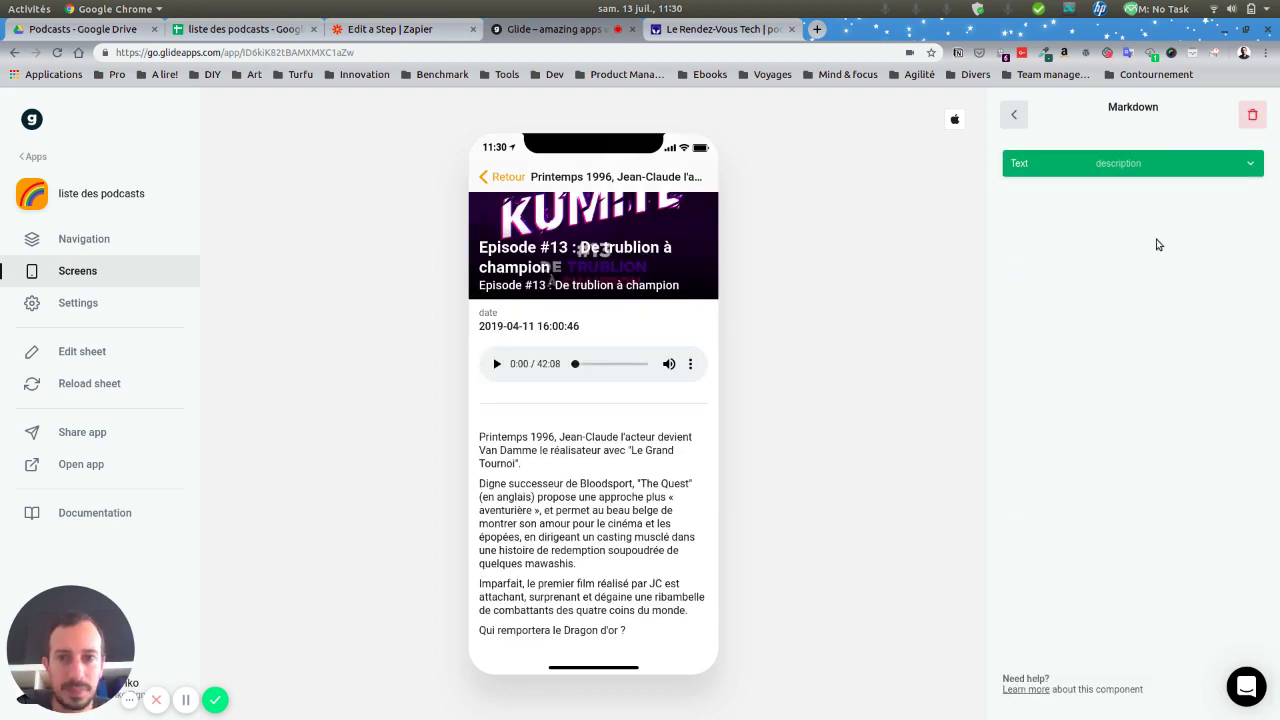
click(1119, 175)
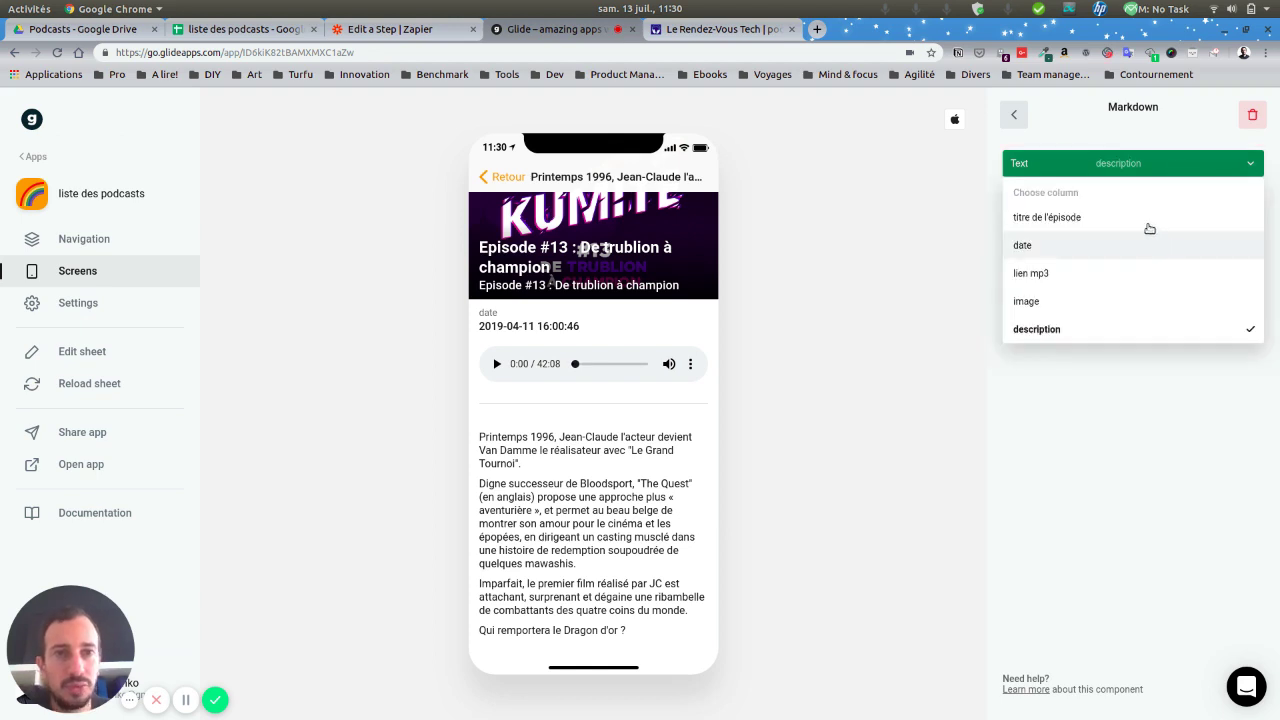
click(1090, 444)
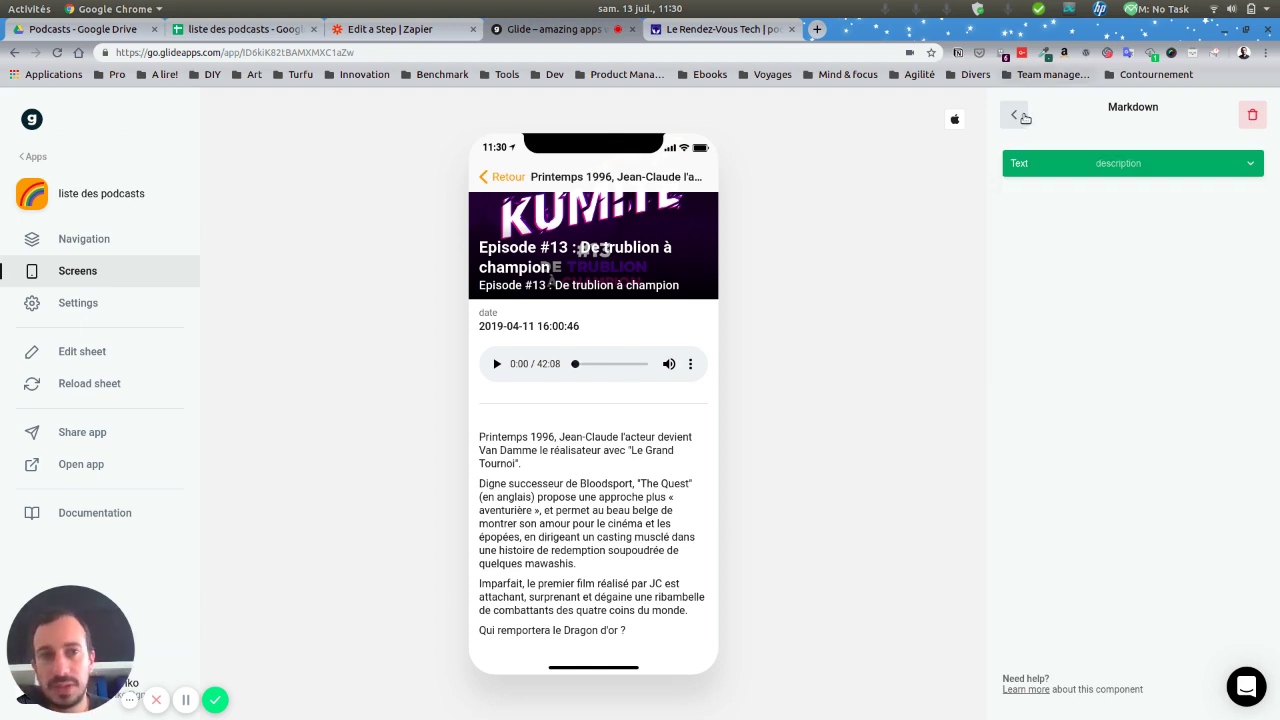
scroll(696, 275, up, 2)
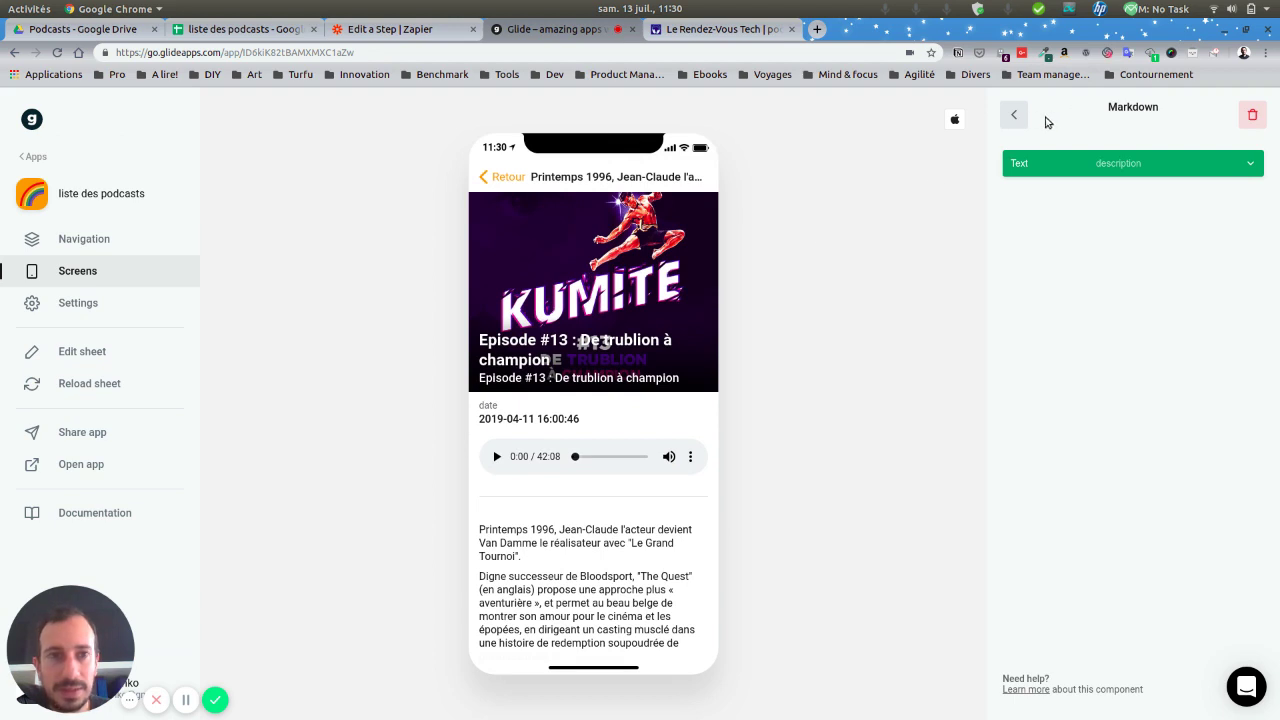
click(1014, 115)
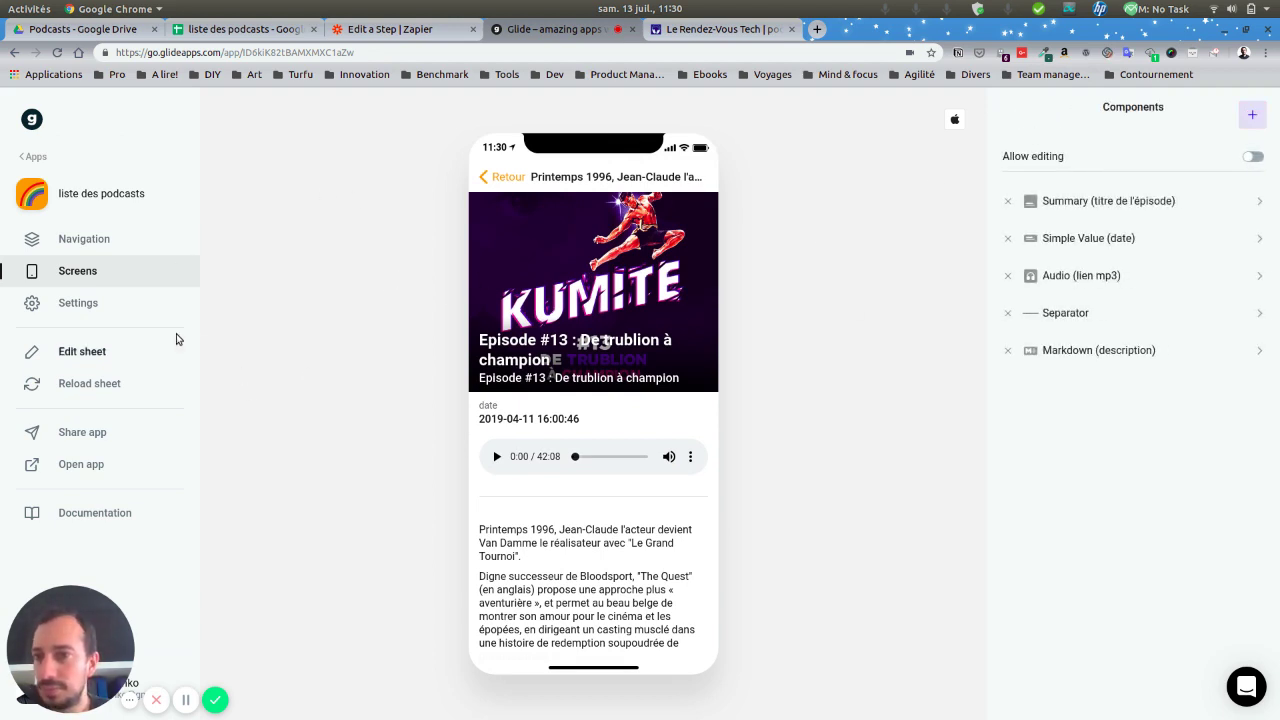
Step: Set the app's accent color to blue and capitalize its name as "Liste des podcasts"
click(104, 305)
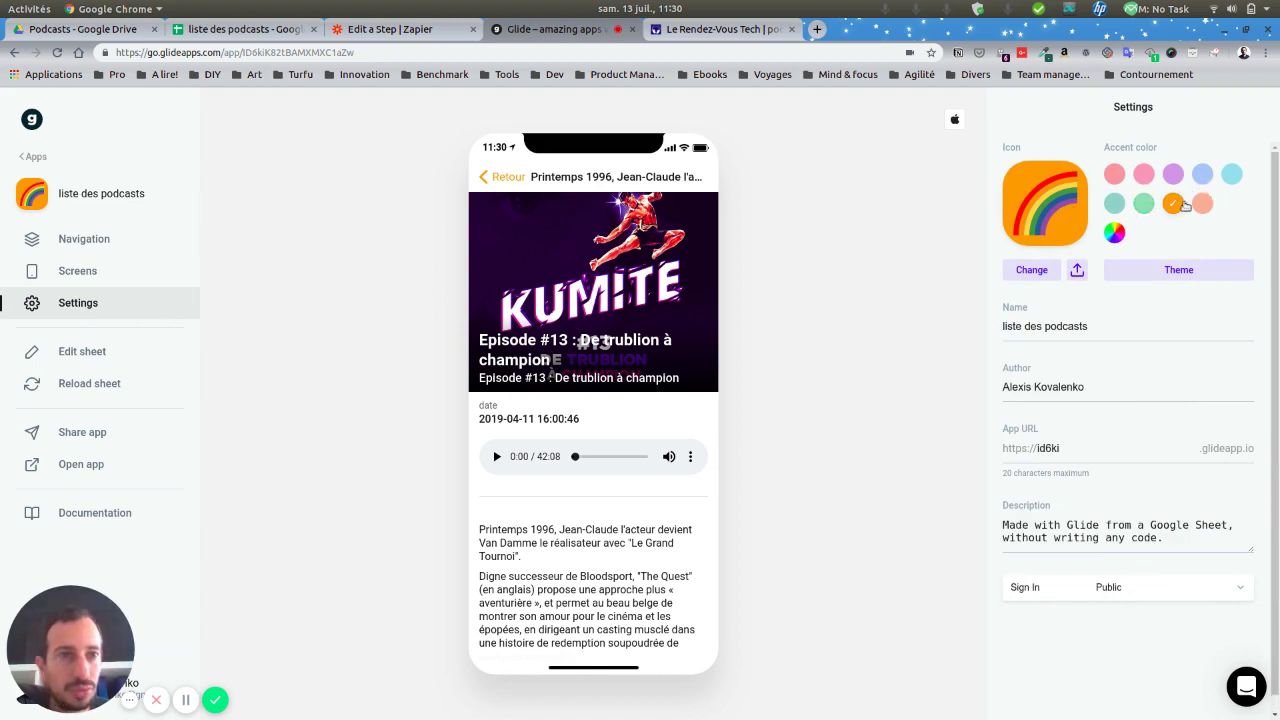
click(1202, 174)
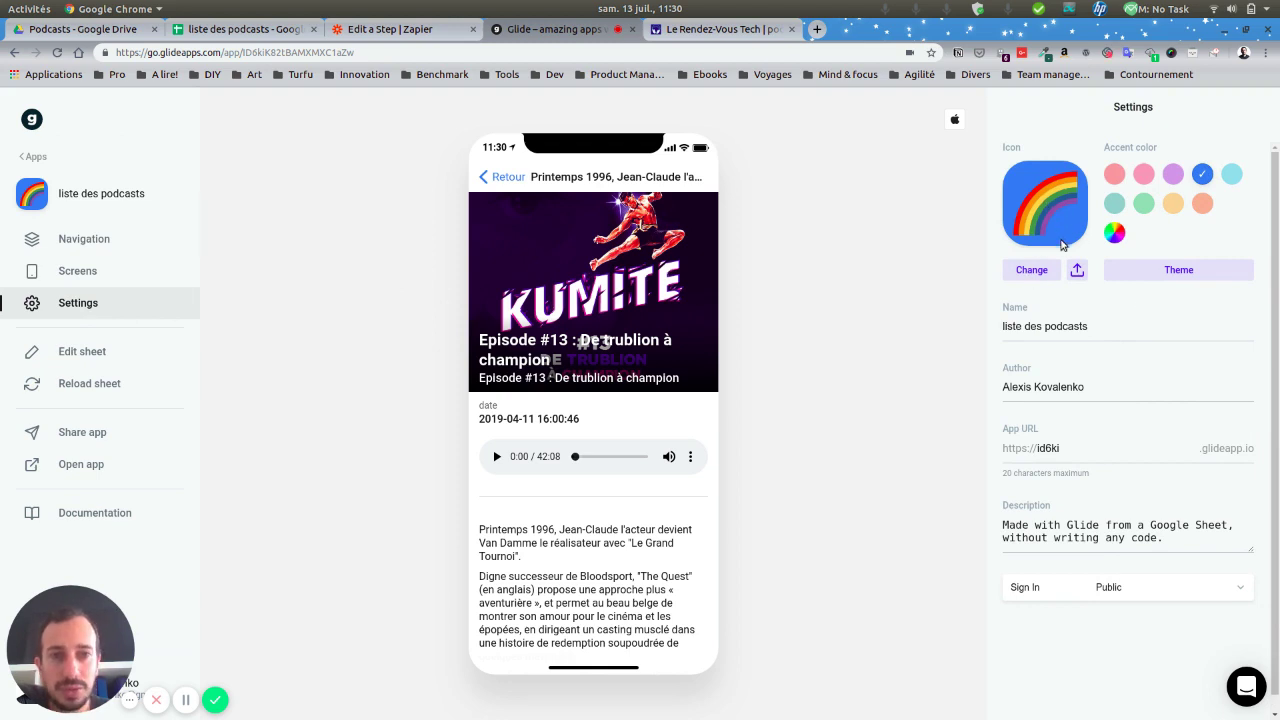
click(1007, 327)
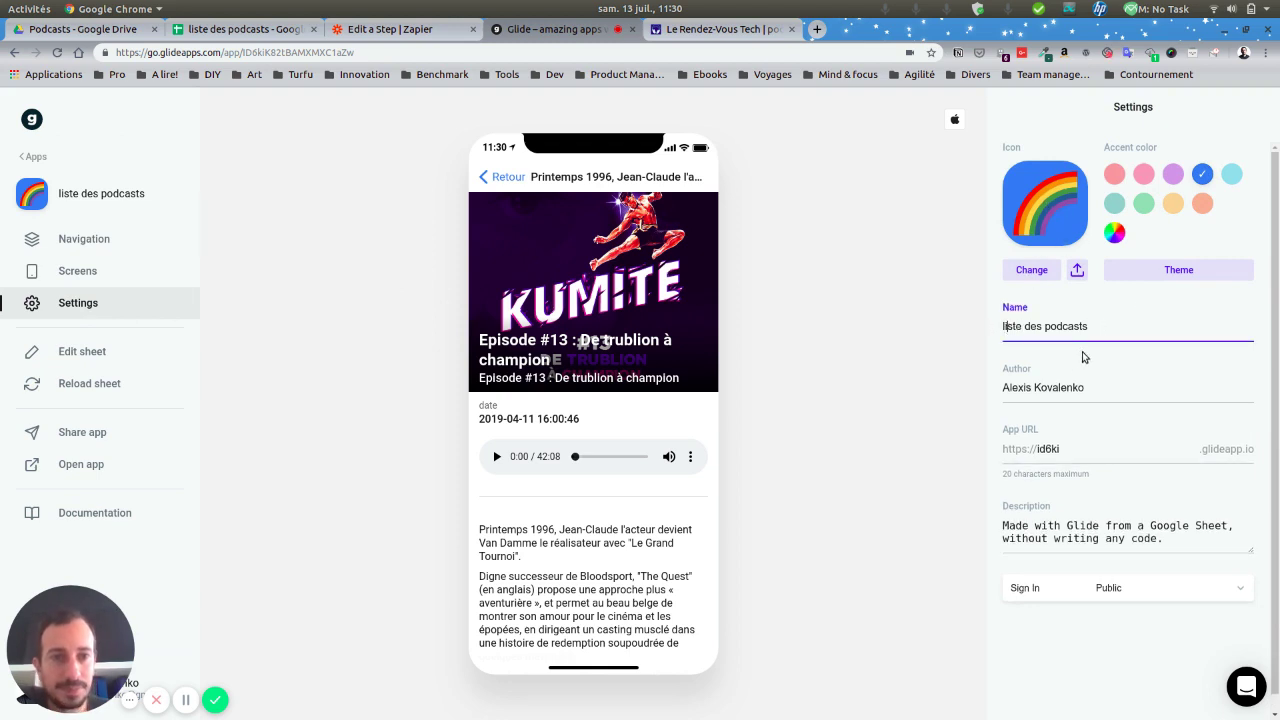
key(BackSpace)
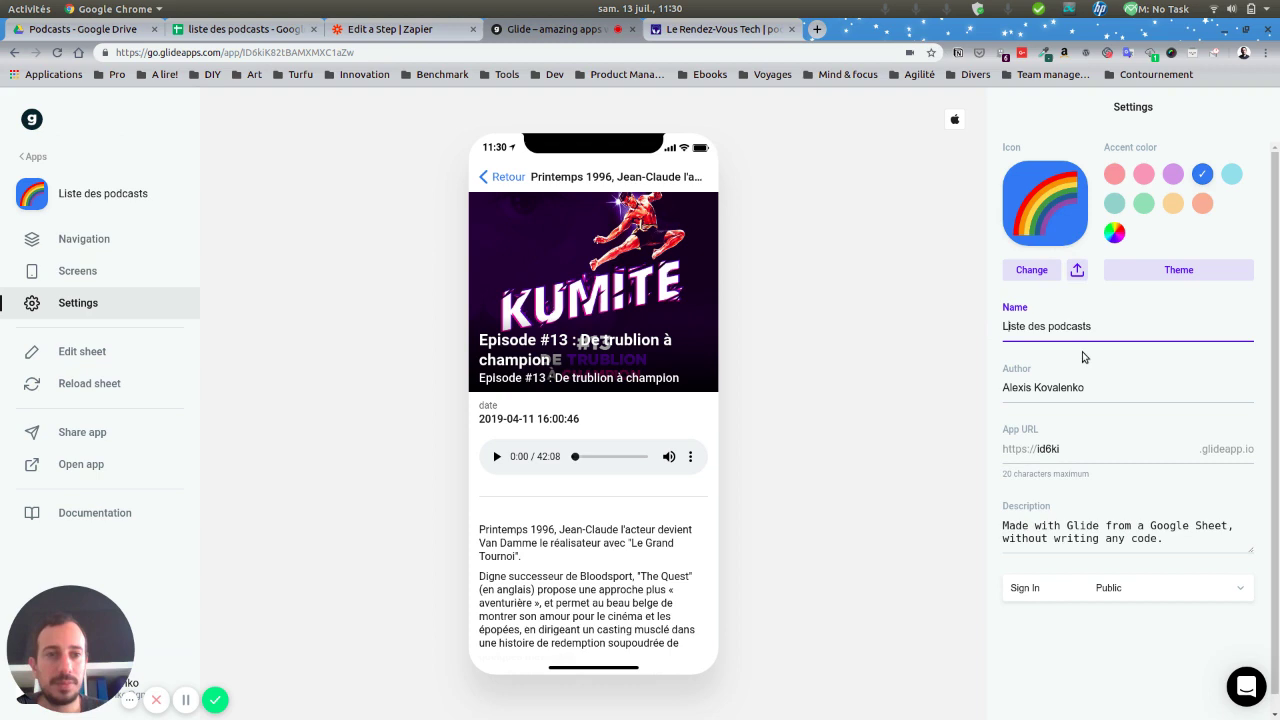
Step: Set the app's URL to "podcasts-alex" on the glideapp.io domain
double_click(1092, 451)
text(podcasts-ale)
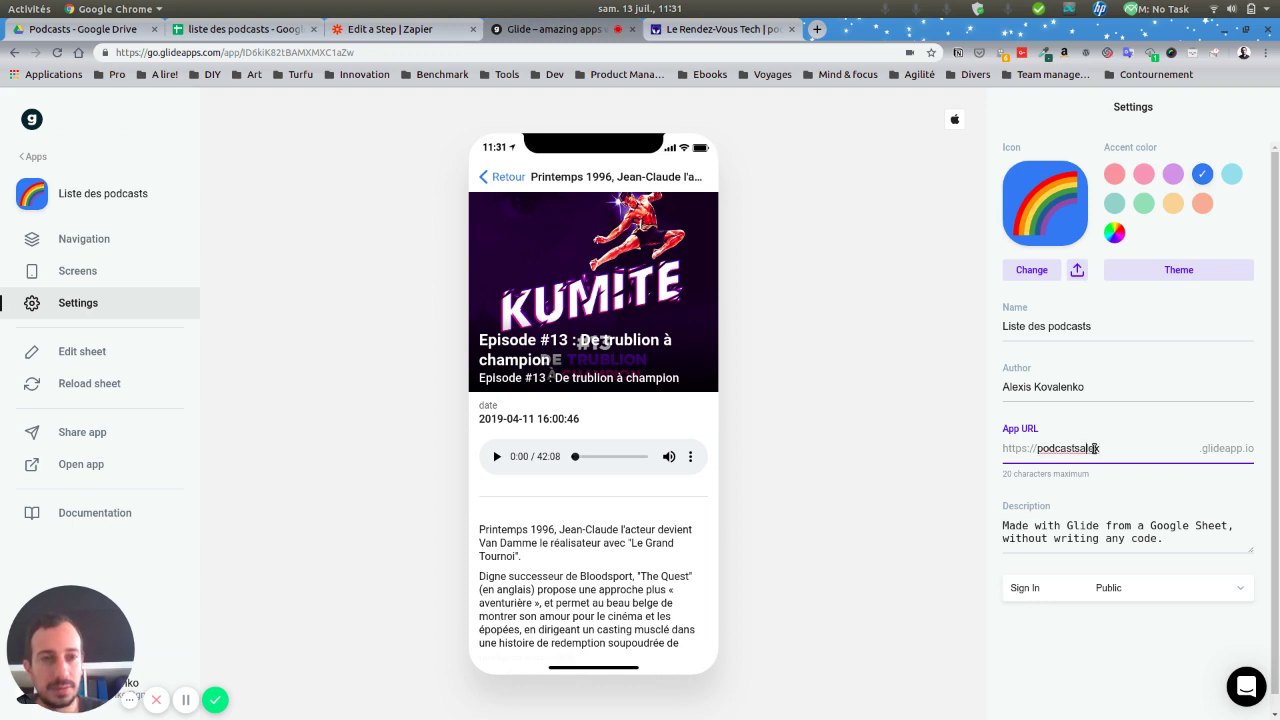
text(-)
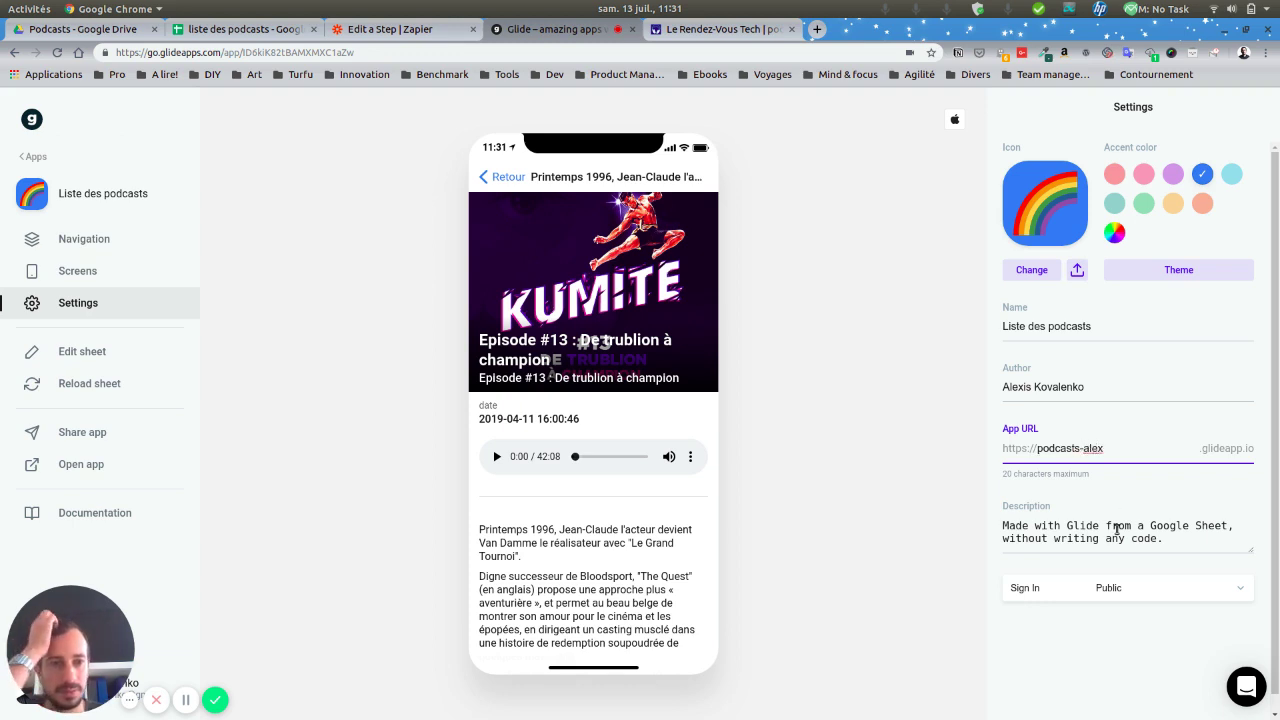
Step: Replace the app's description with "Mes podcasts préférés" and open the published app
triple_click(1118, 527)
key(BackSpace)
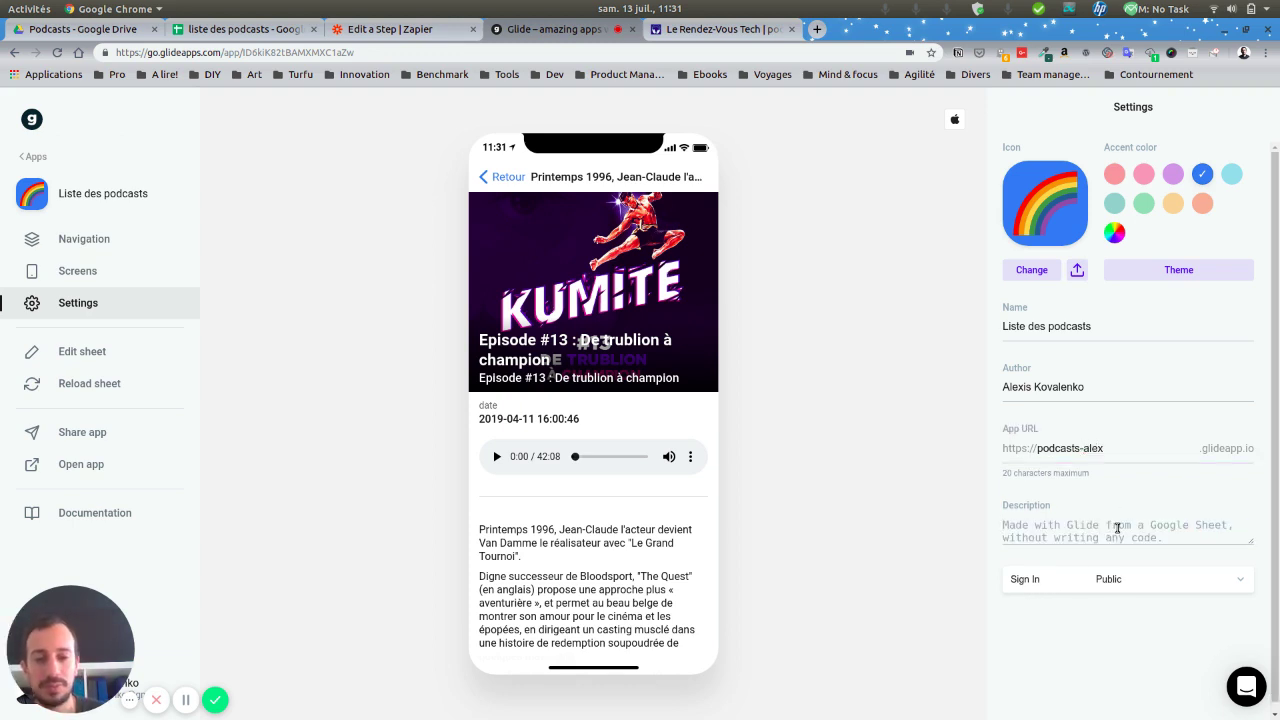
text(MEs)
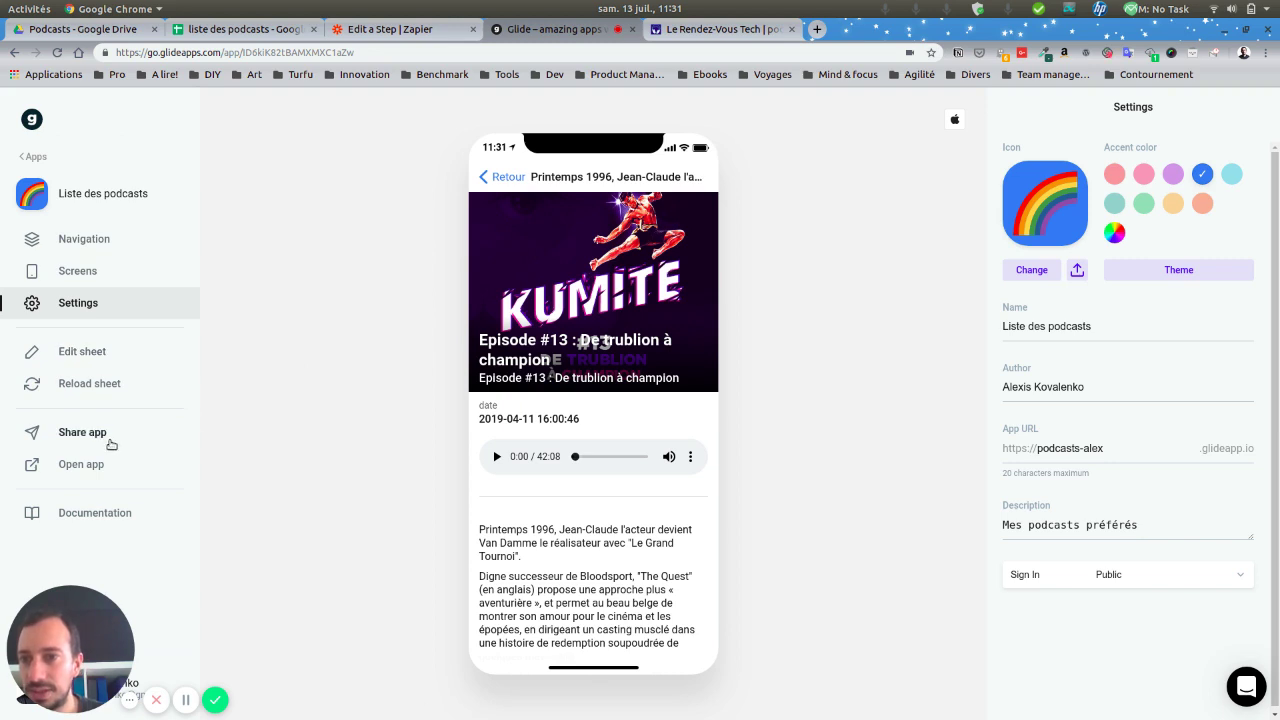
click(94, 465)
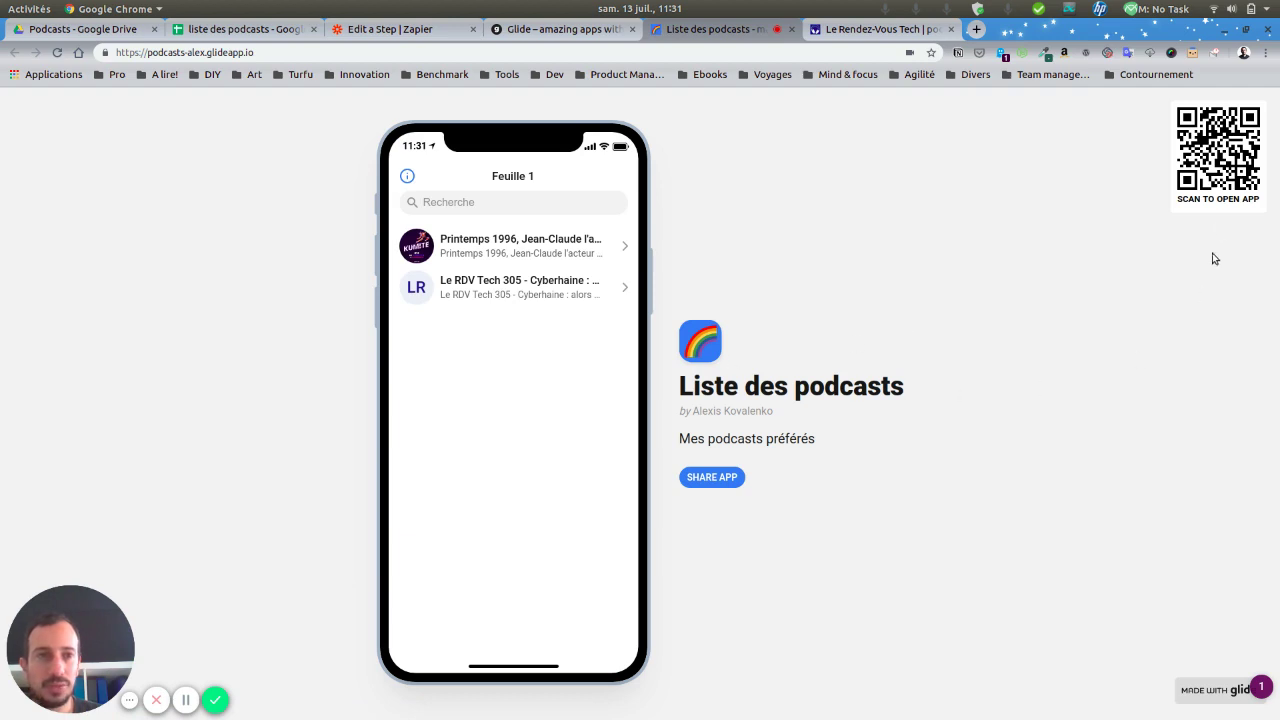
Step: Review the first episode's detail screen in the published app down through its description, and return to the episode list
mouse_move(1211, 257)
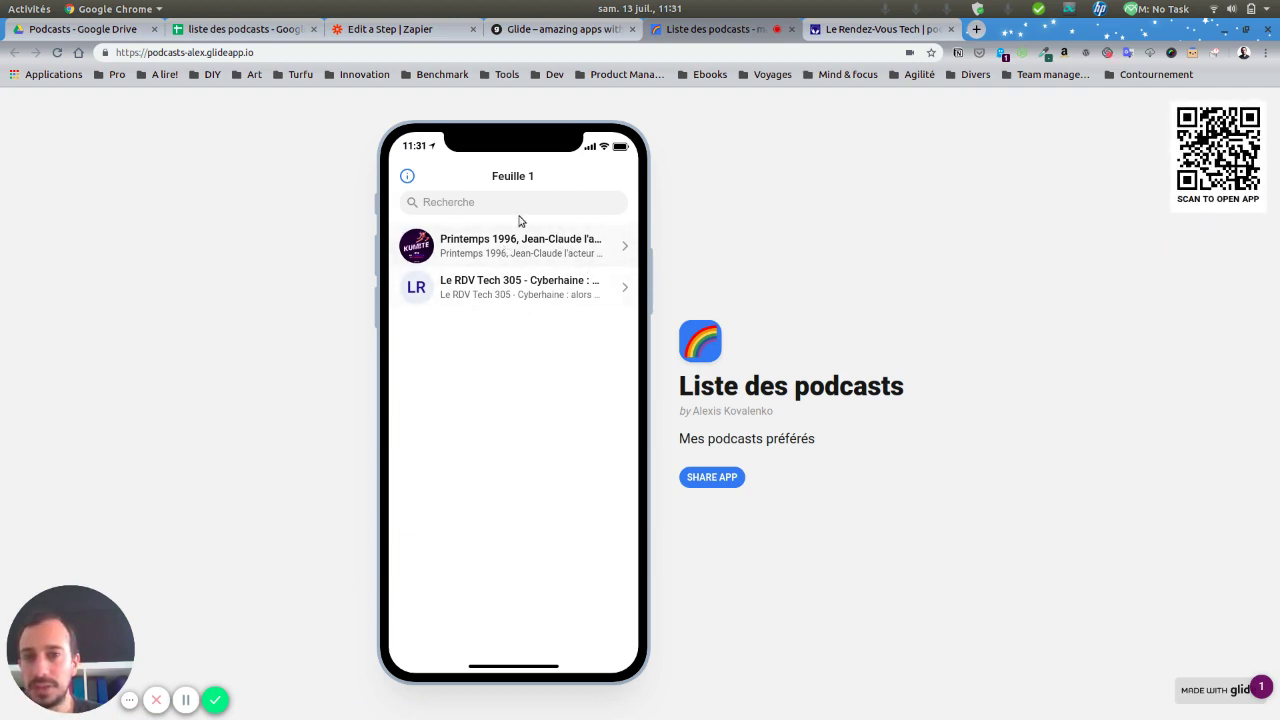
click(502, 247)
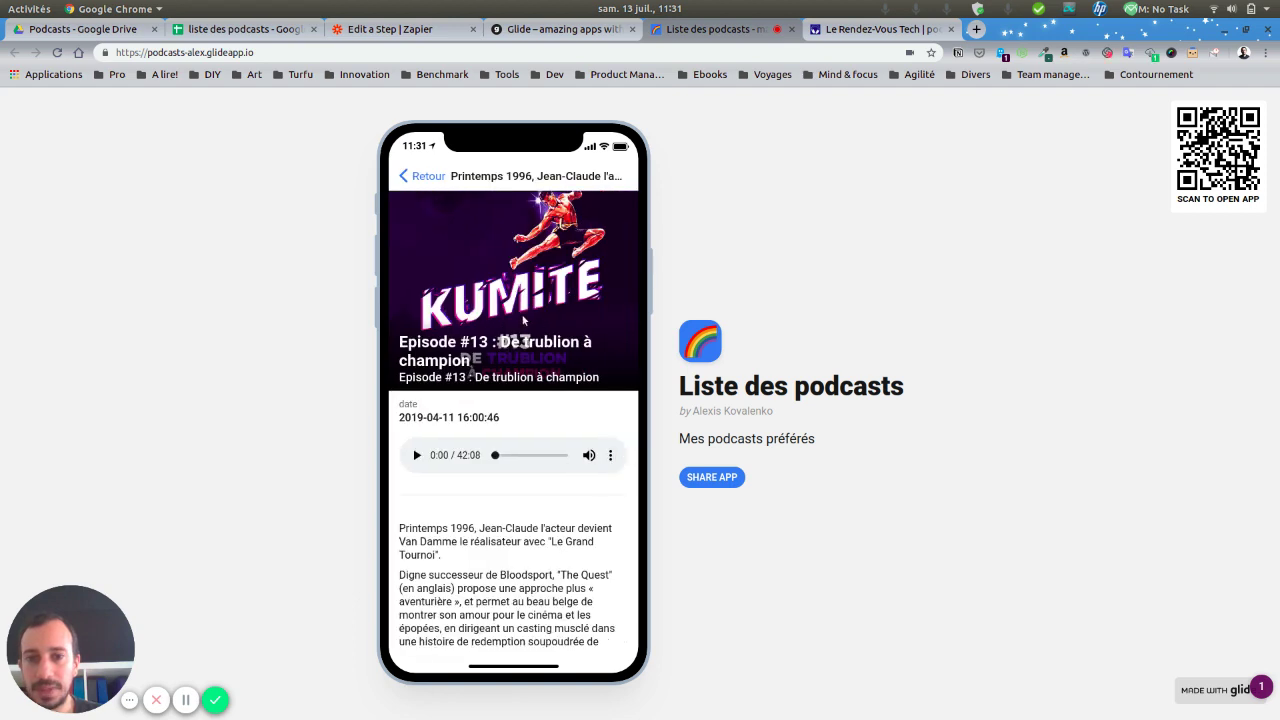
scroll(520, 322, down, 2)
scroll(484, 264, up, 2)
click(403, 176)
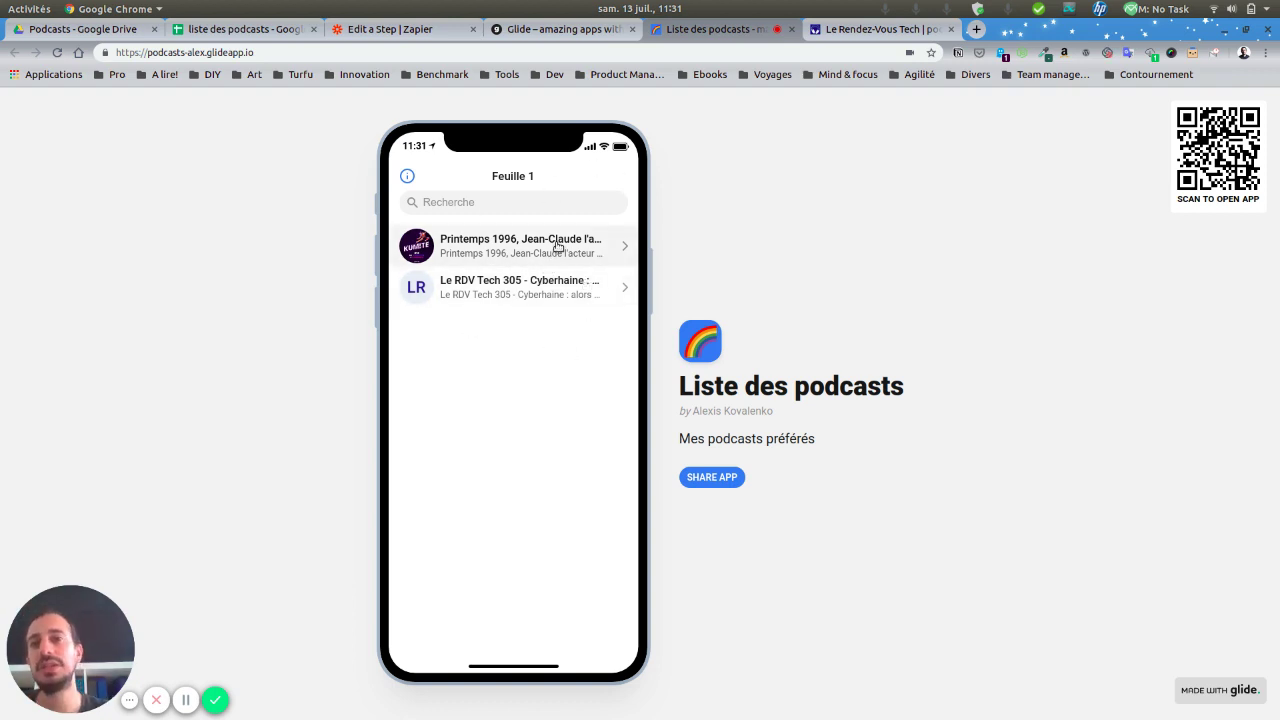
Step: In the "liste des podcasts" Google Sheet, duplicate the Episode #13 row into a new row inserted directly below it
click(262, 32)
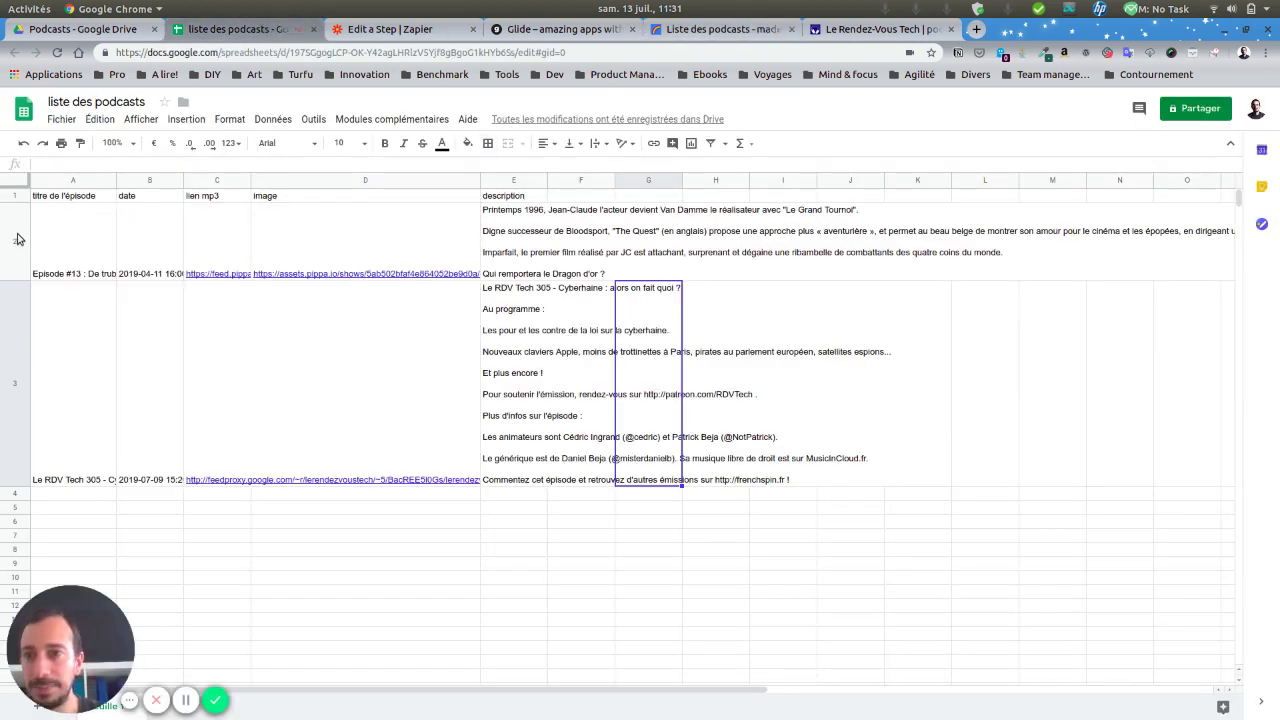
click(20, 238)
key(ctrl+c)
right_click(16, 236)
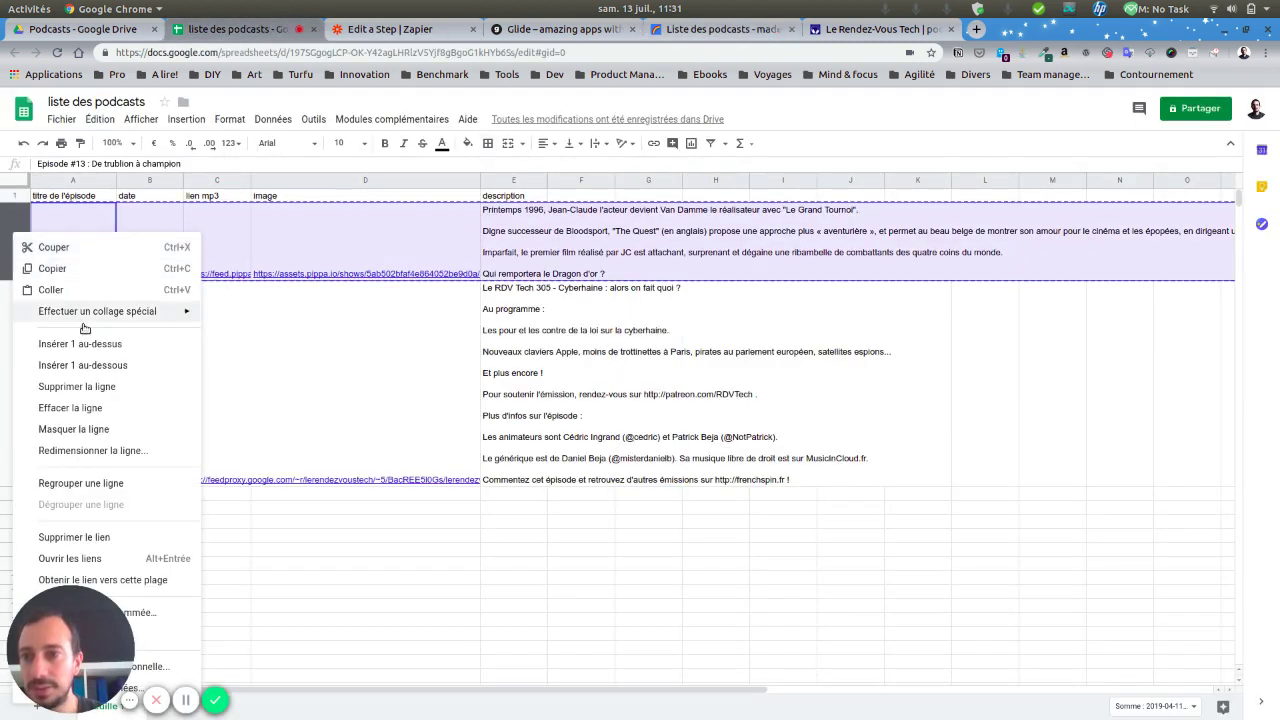
click(84, 365)
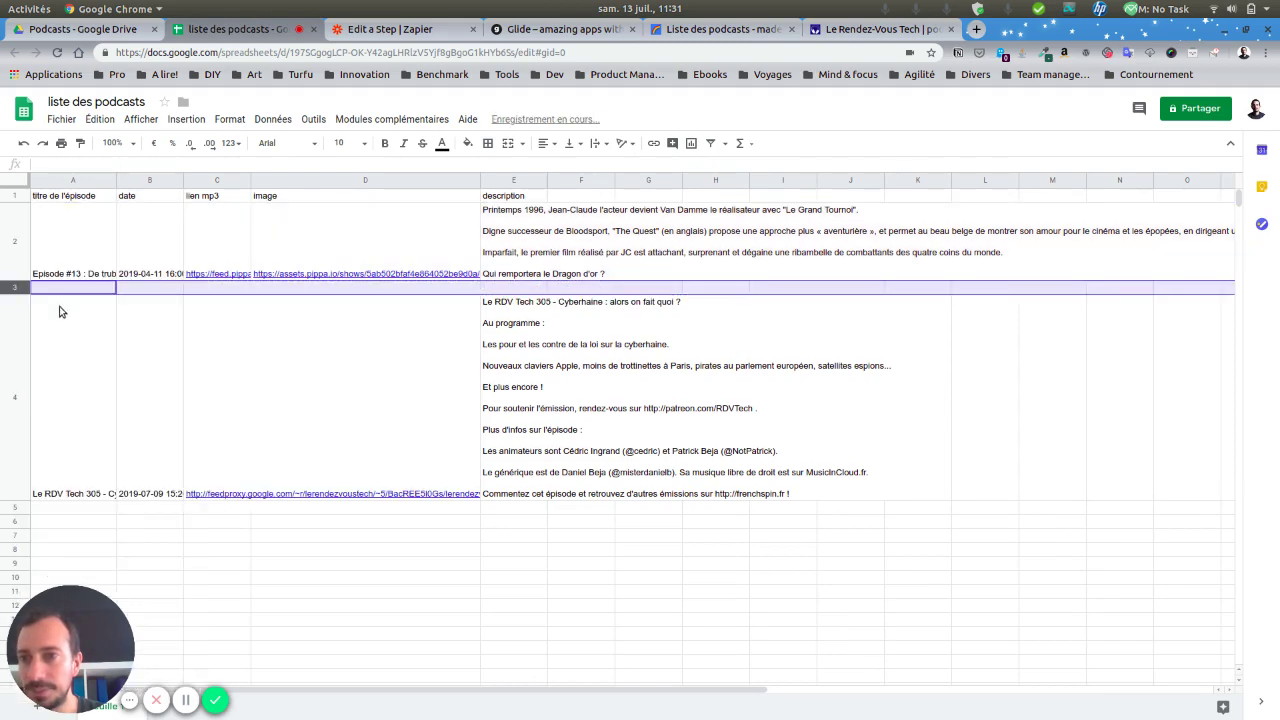
key(ctrl+v)
Step: Change the duplicated row's episode title to "Episode #12 : De trublion à champion"
click(94, 343)
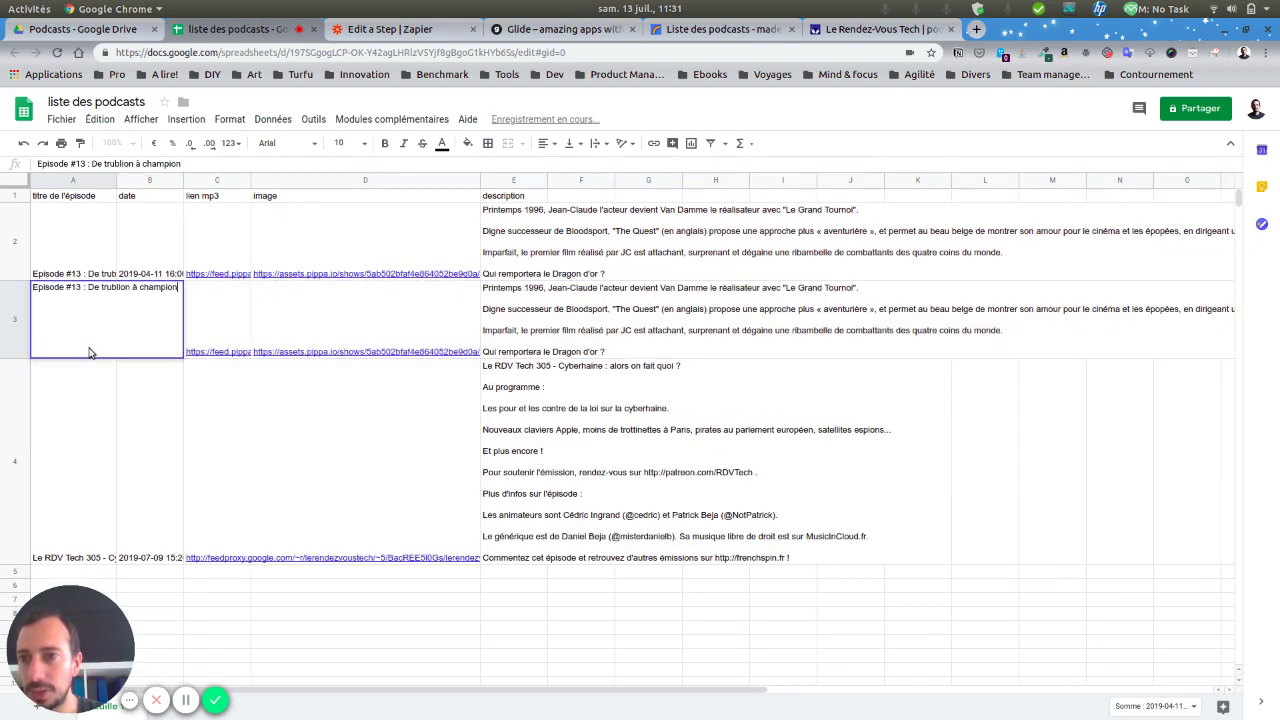
key(BackSpace)
text(2)
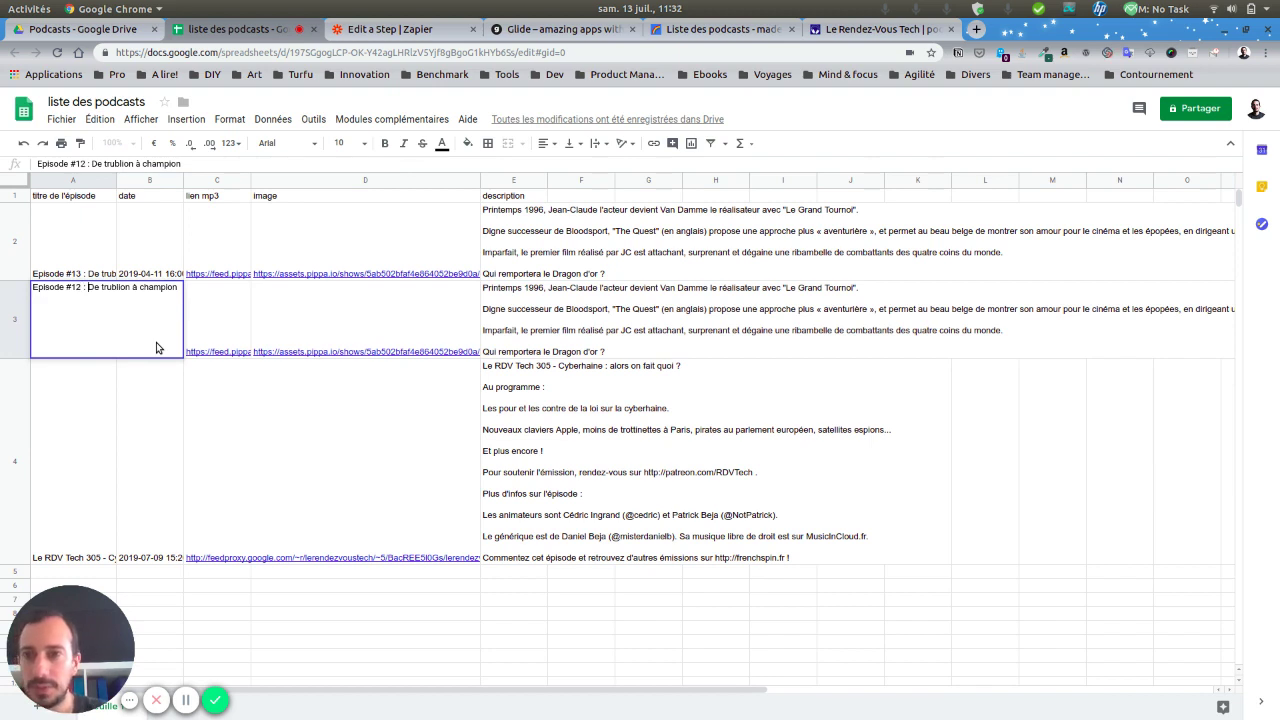
click(245, 318)
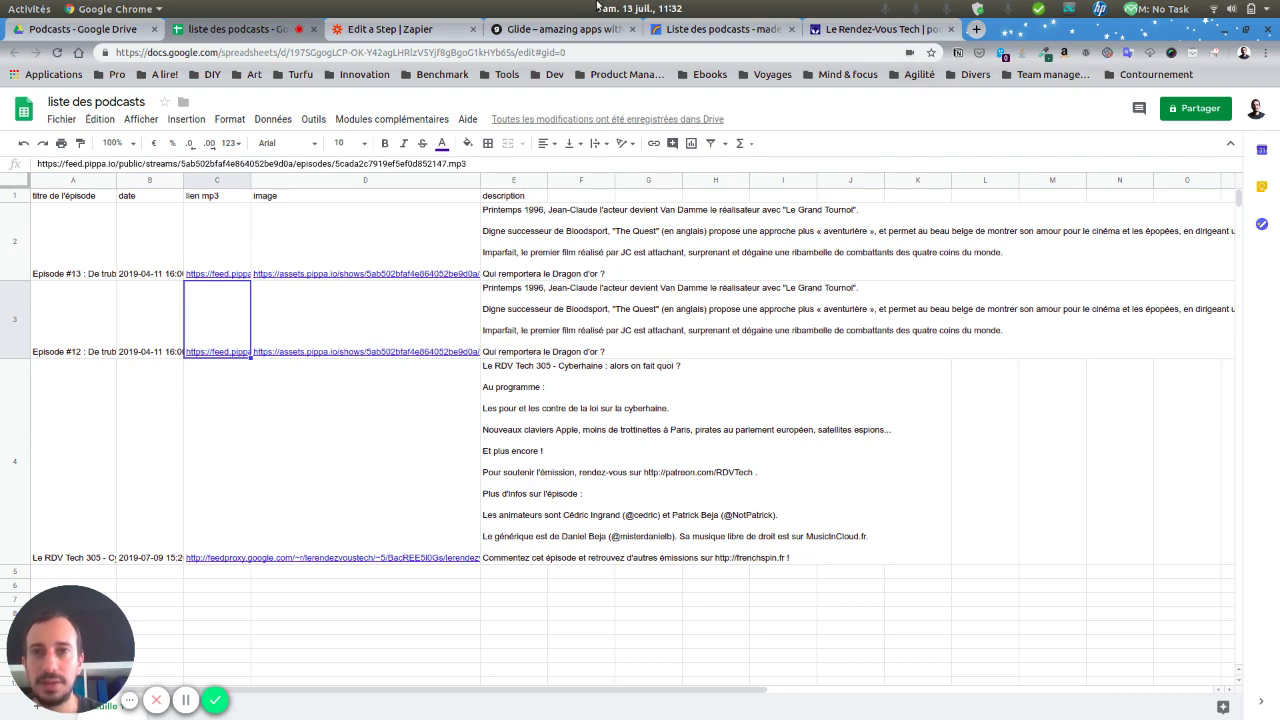
Step: Check the episode list in the published app and in the Glide editor's preview for the added row
click(717, 33)
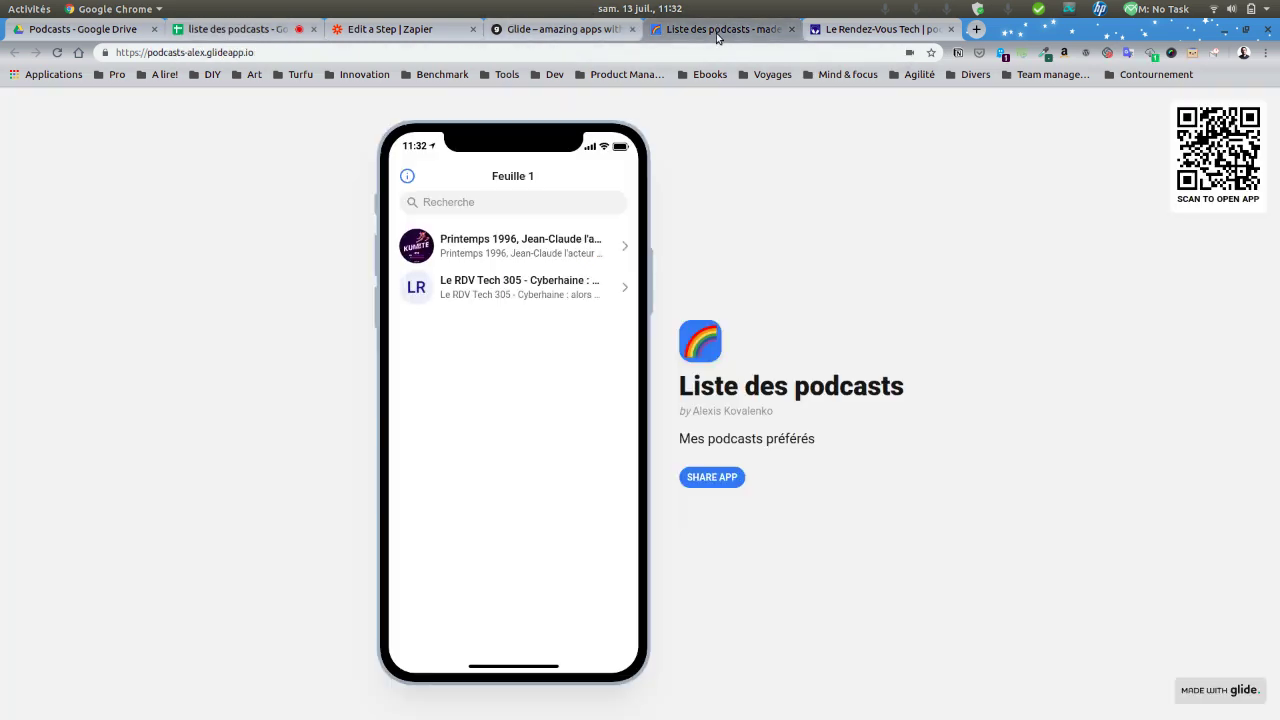
click(560, 29)
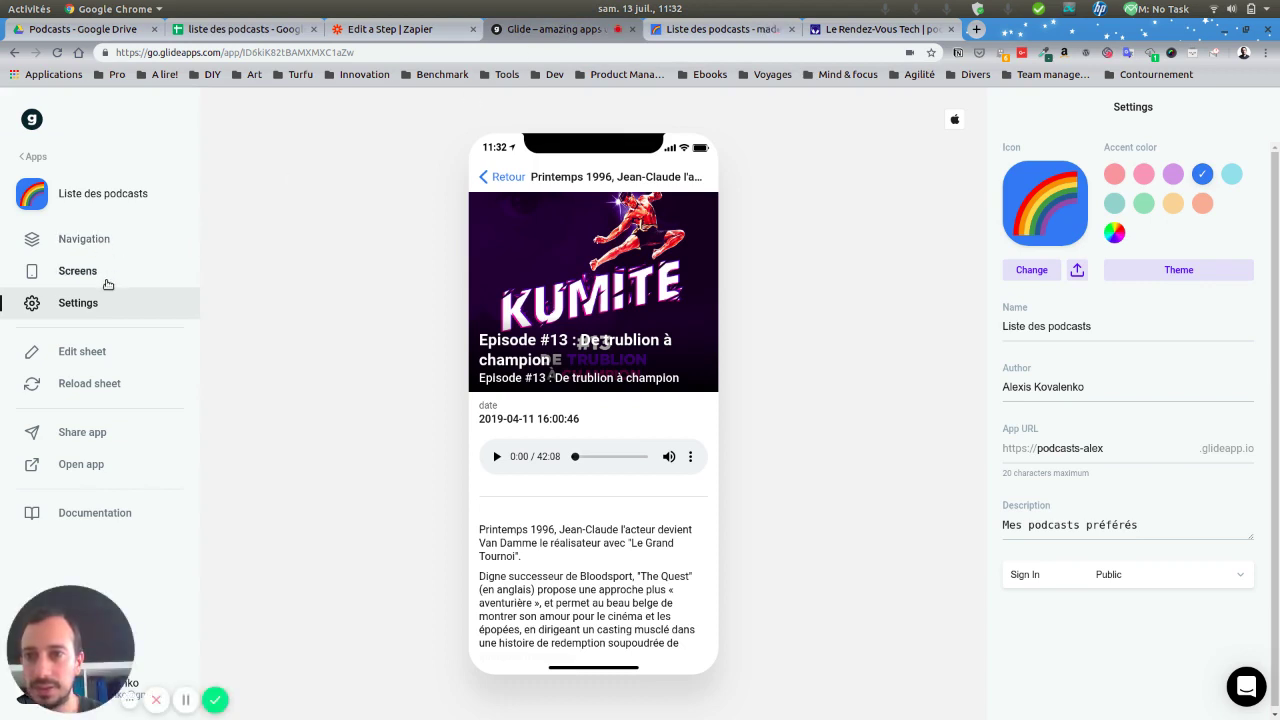
click(100, 244)
click(98, 270)
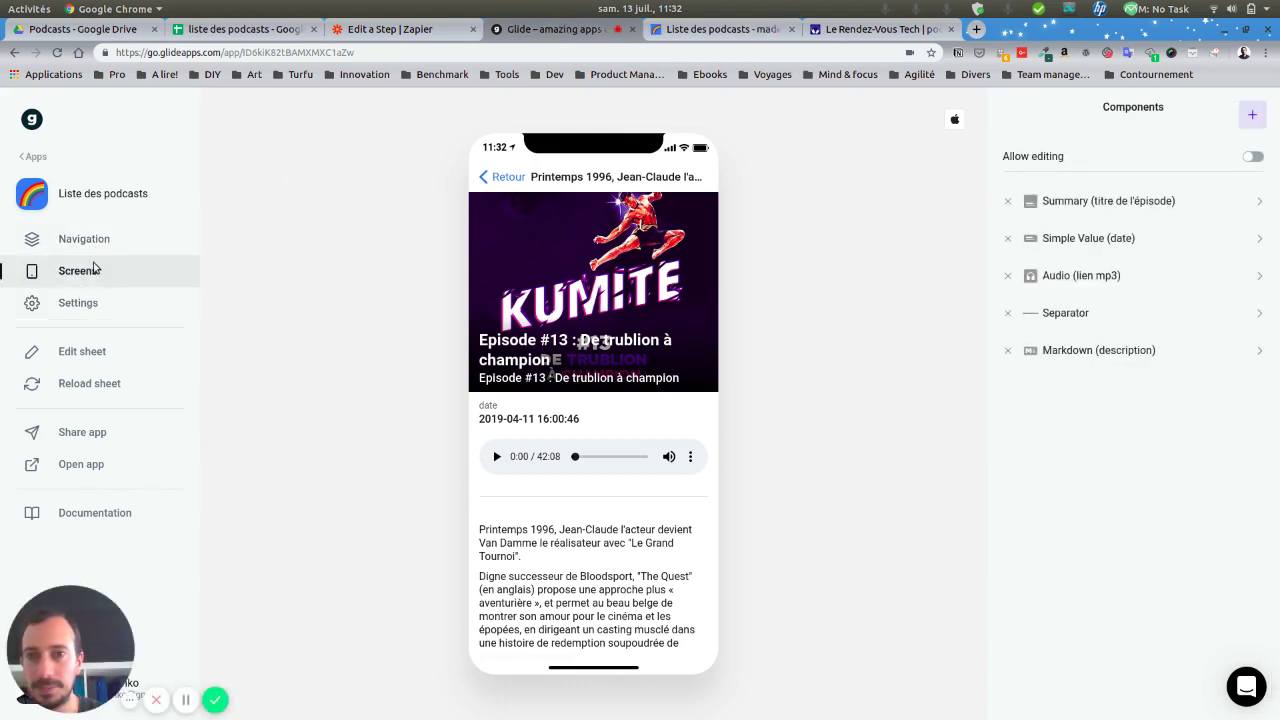
click(78, 302)
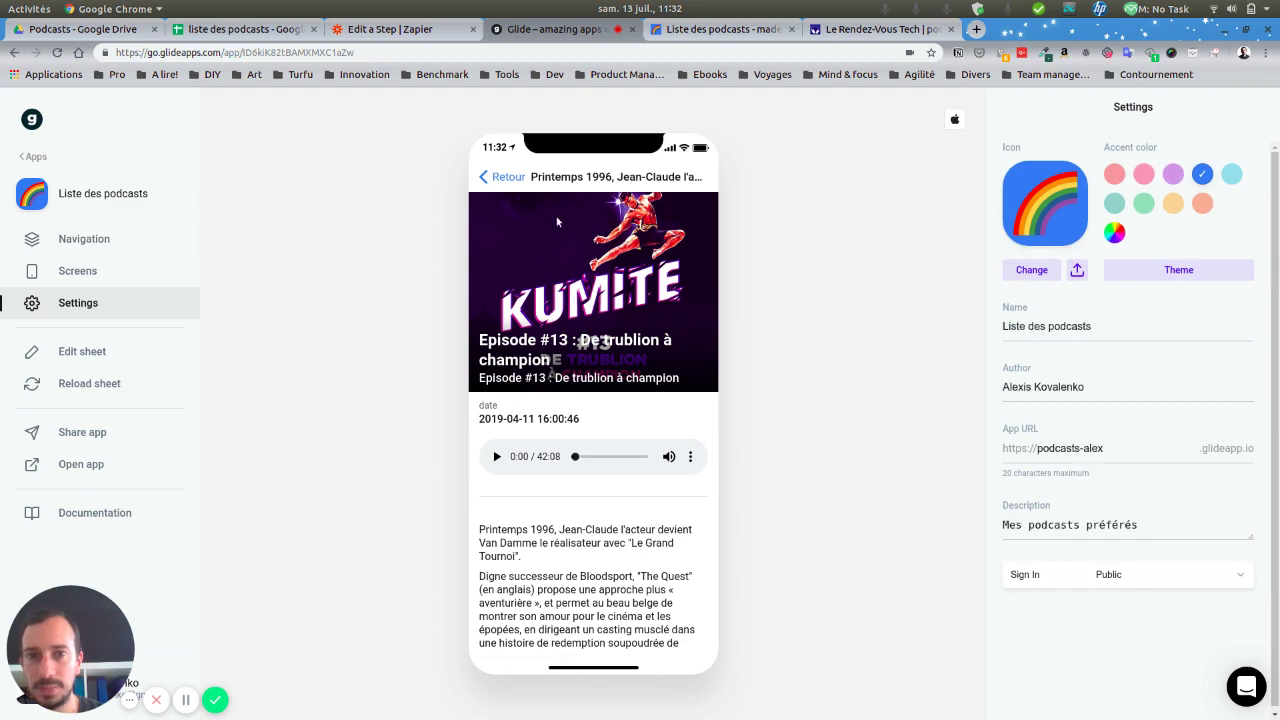
click(499, 180)
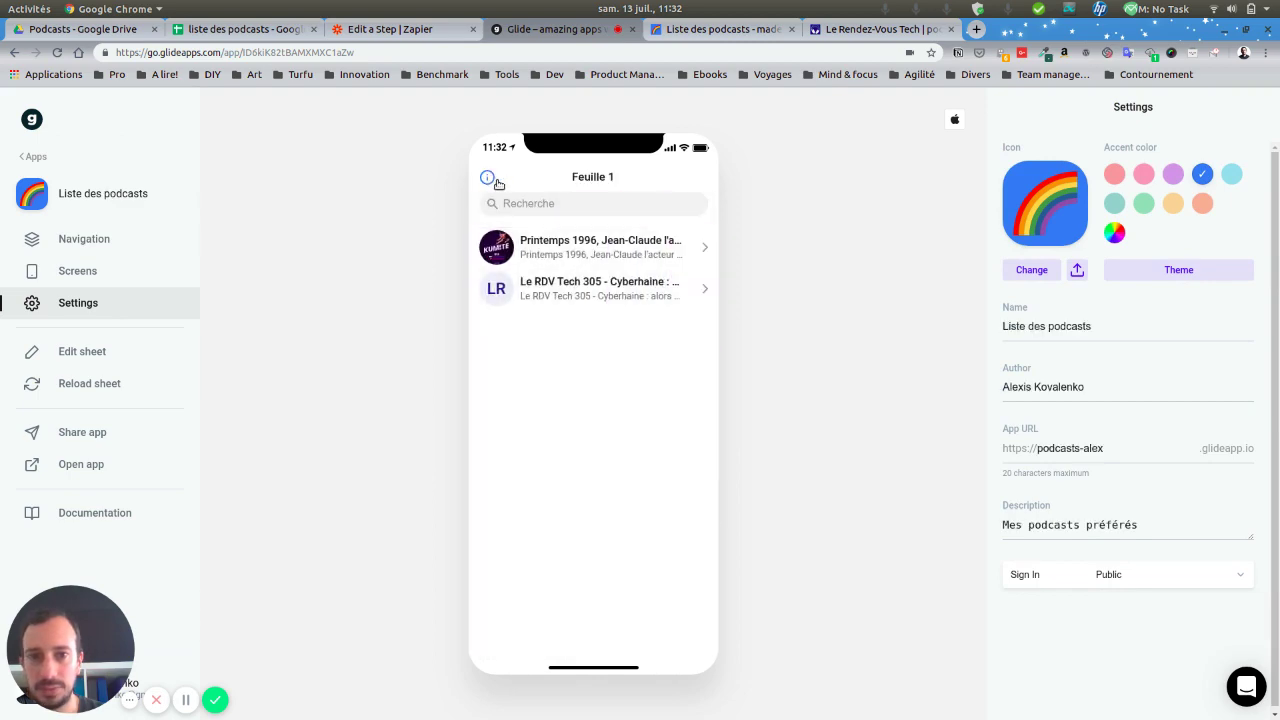
Step: Check the rows in the Google Sheet and reload the sheet's data in the Glide editor
click(324, 30)
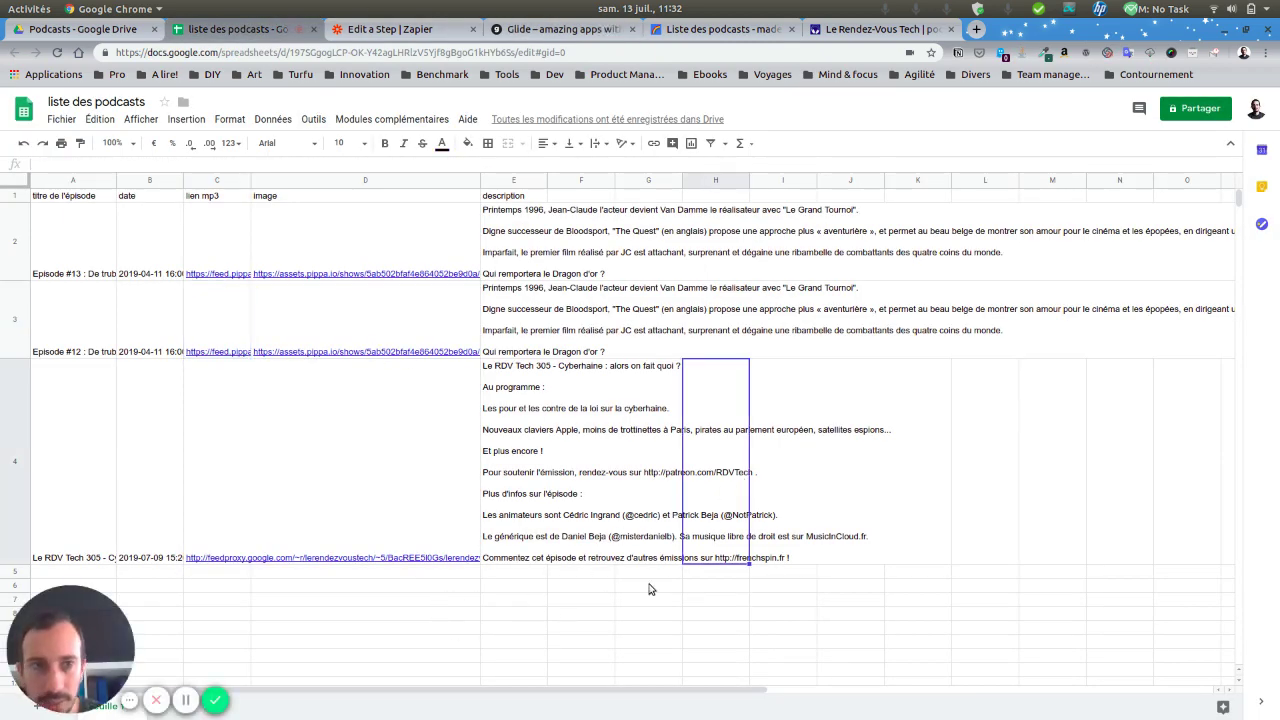
click(555, 29)
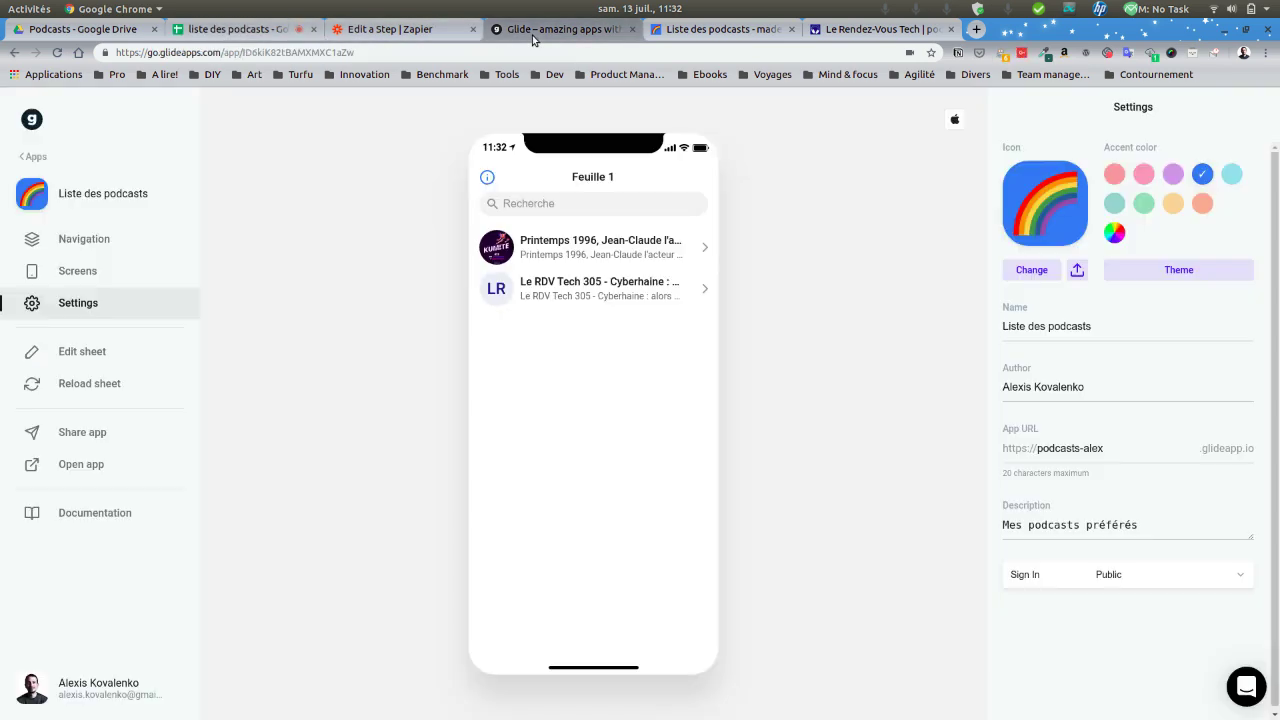
click(131, 390)
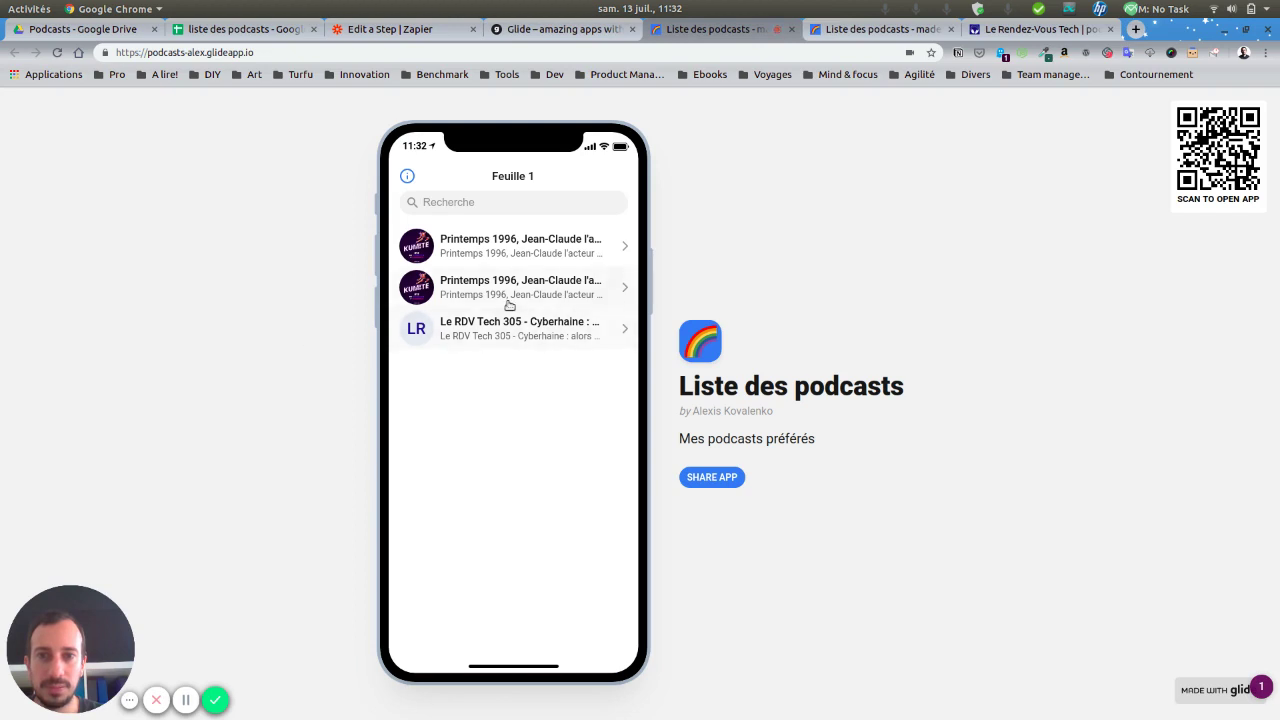
Step: Open the second episode in the published app, test its audio playback, and return to the episode list
click(509, 296)
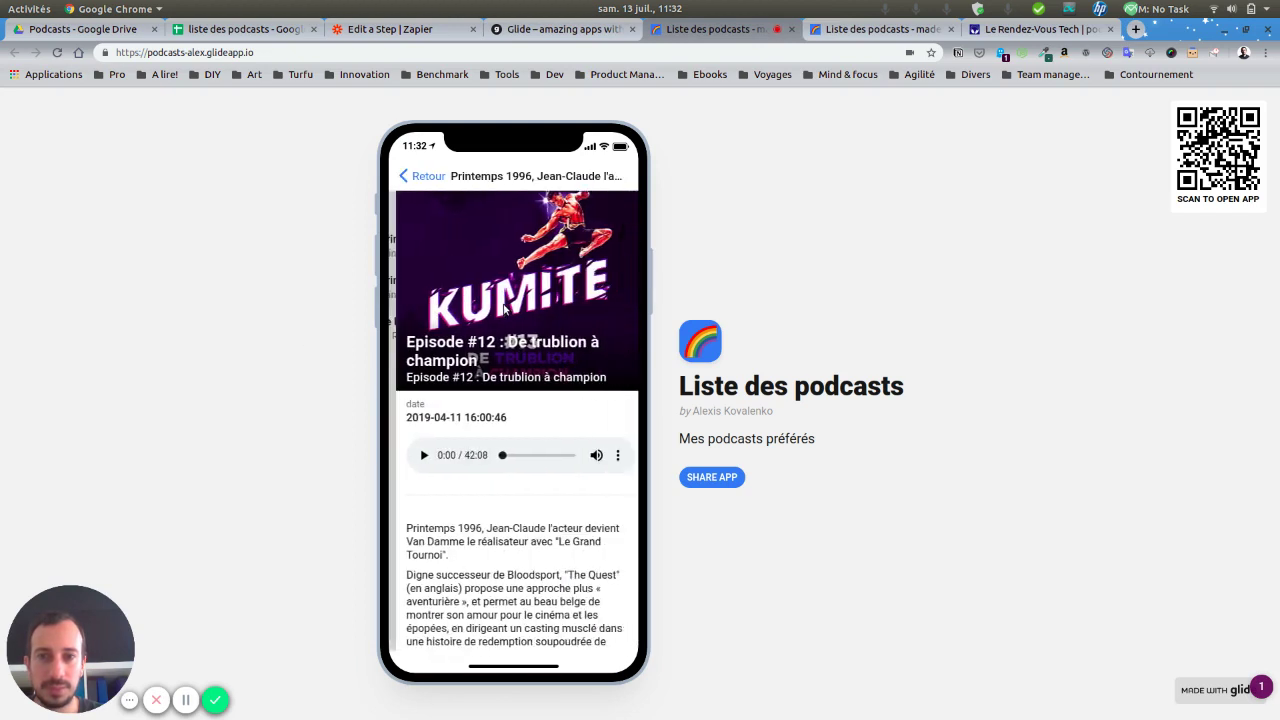
click(416, 455)
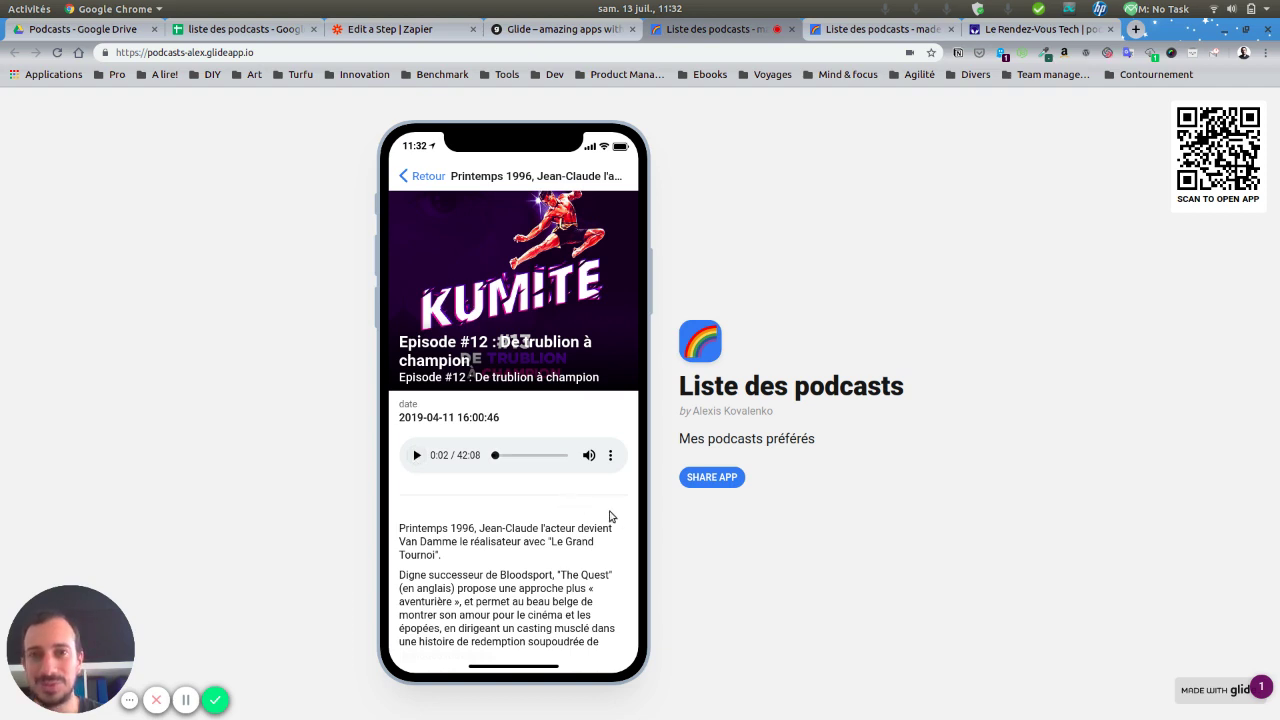
click(424, 176)
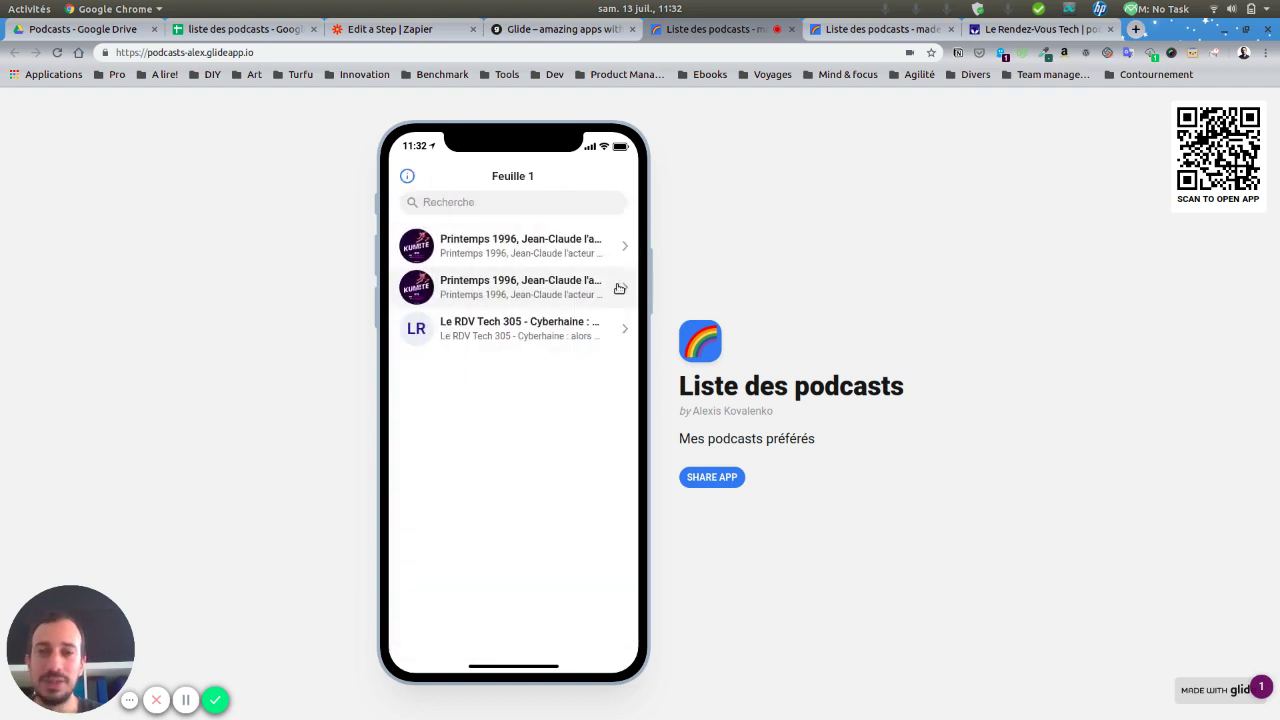